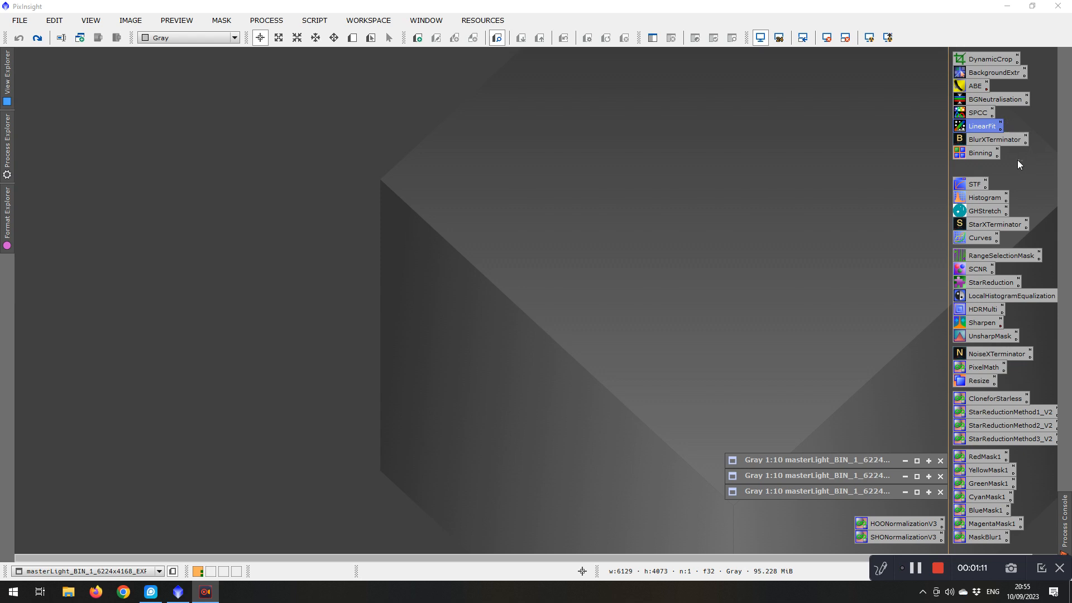
Open the Binning process and save its IntegerResample settings as a new process icon on the empty workspace
double_click(981, 155)
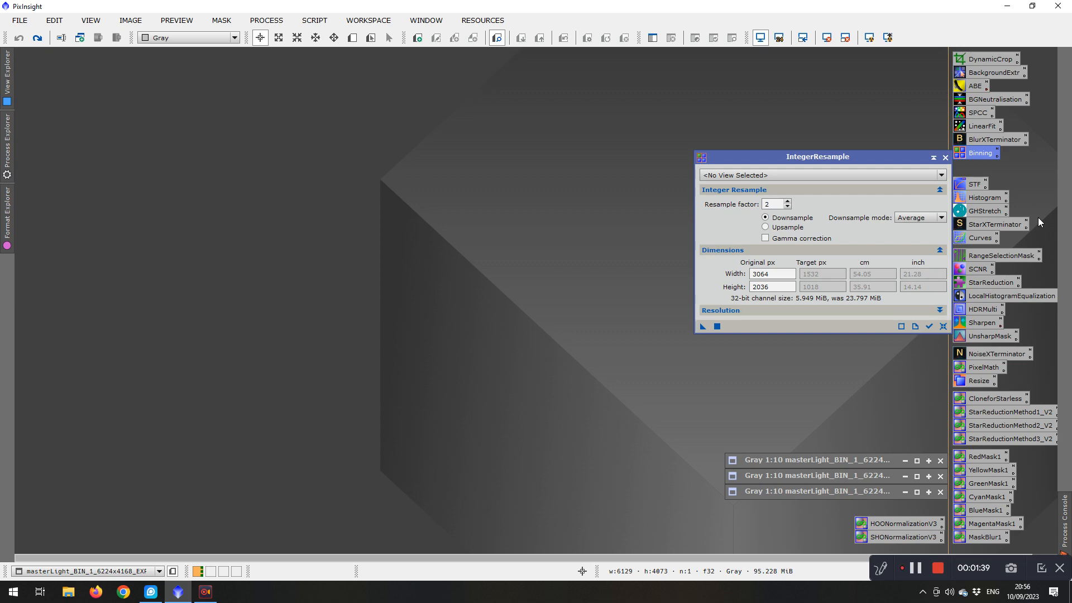
left_click(944, 159)
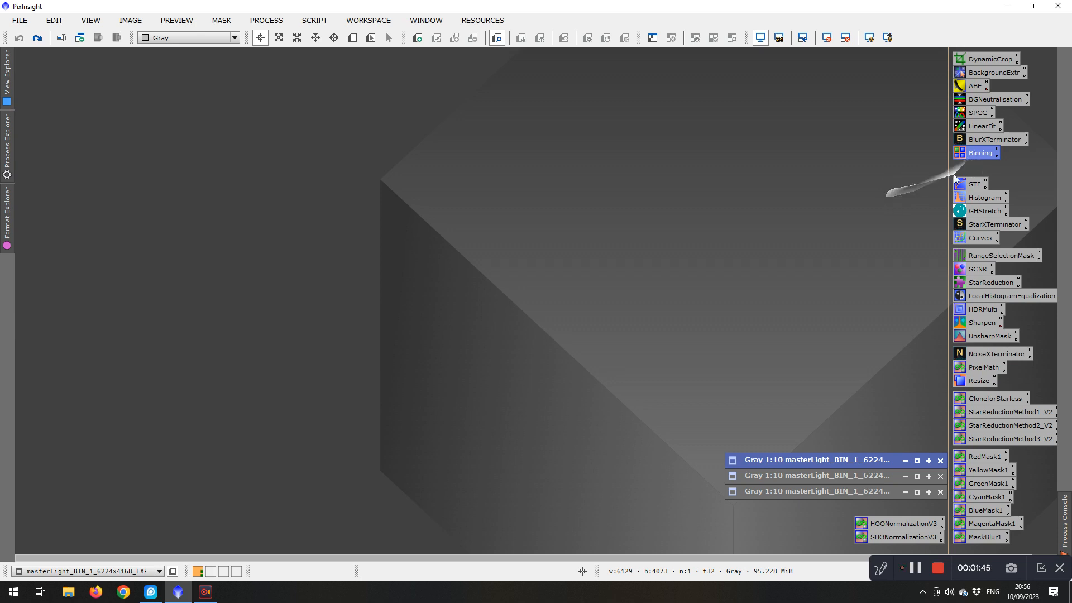
double_click(974, 153)
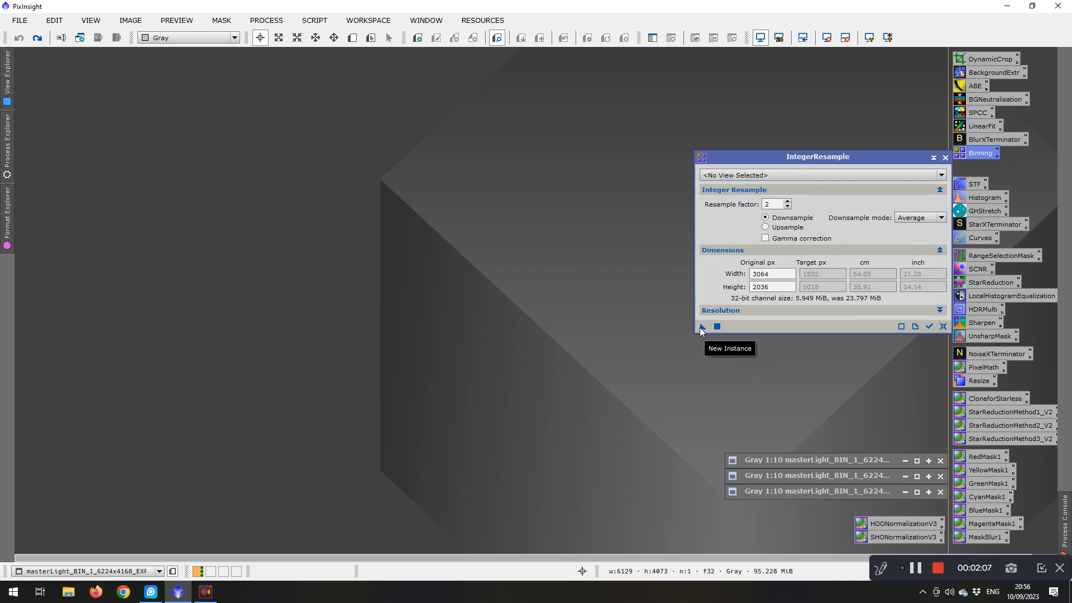
left_click_drag(703, 328, 409, 287)
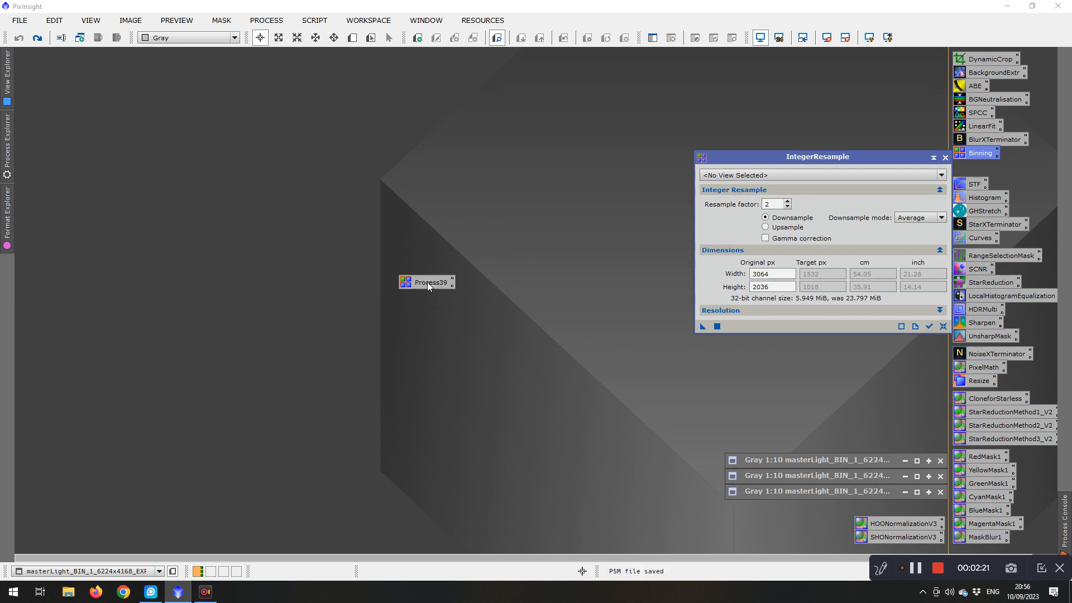
Rename the new IntegerResample process icon to Binning02 and place it directly below the Binning icon
right_click(427, 282)
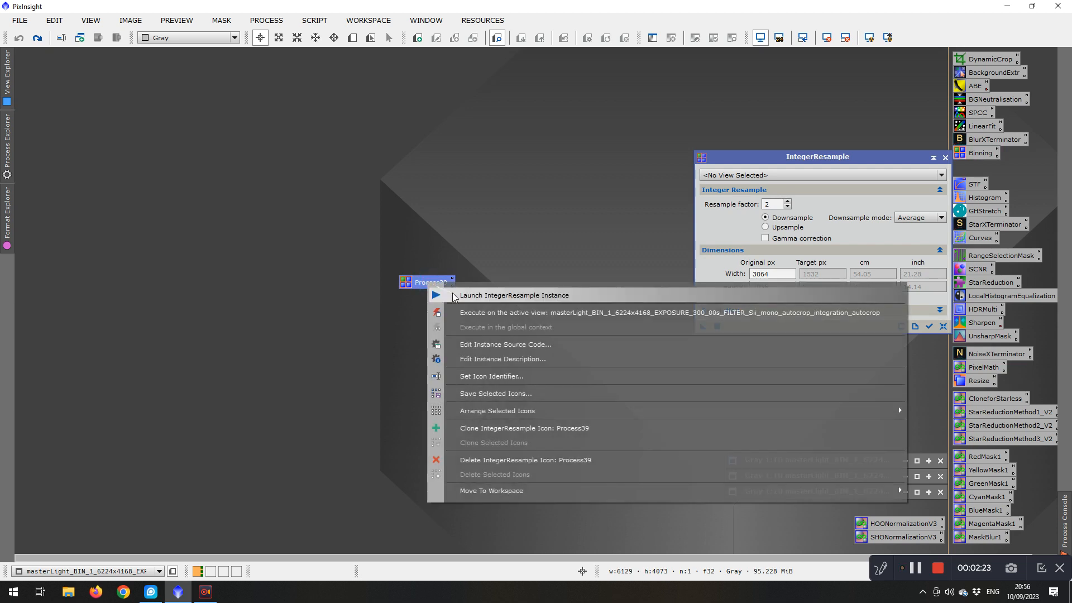
left_click(516, 364)
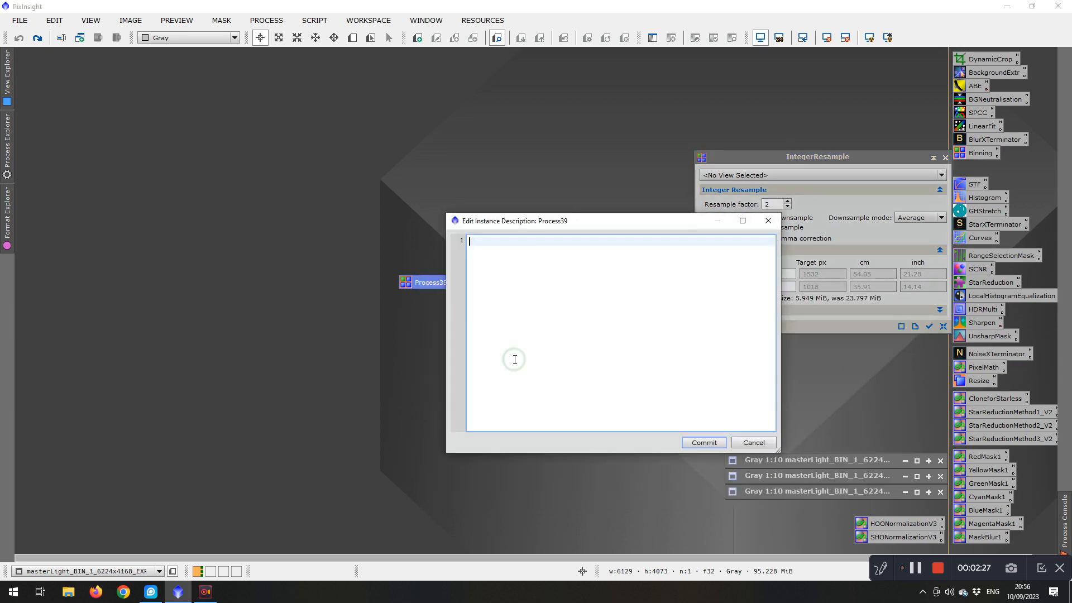
left_click(753, 443)
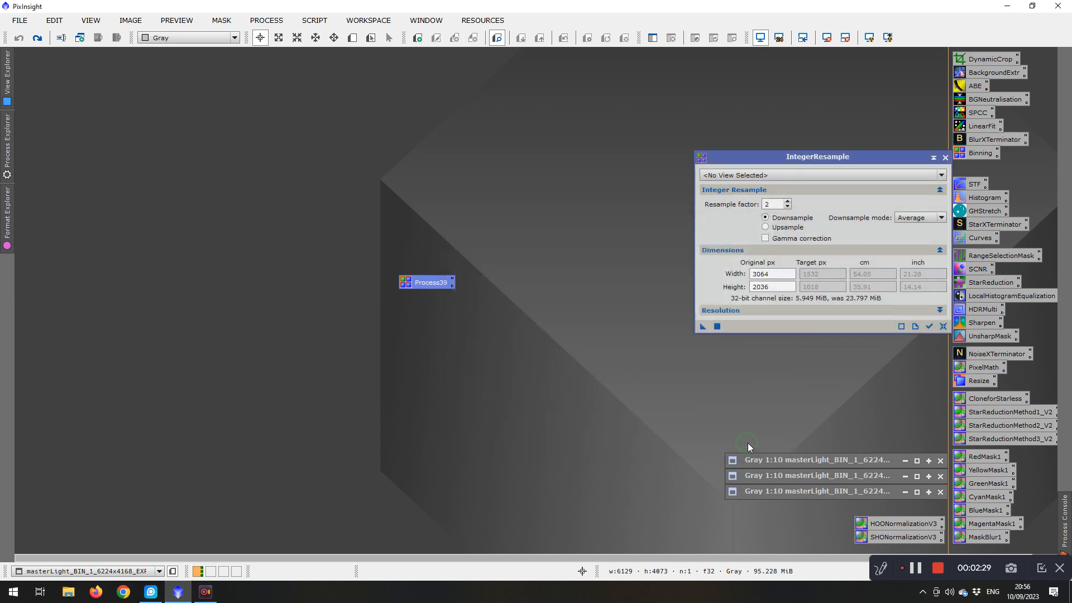
right_click(430, 286)
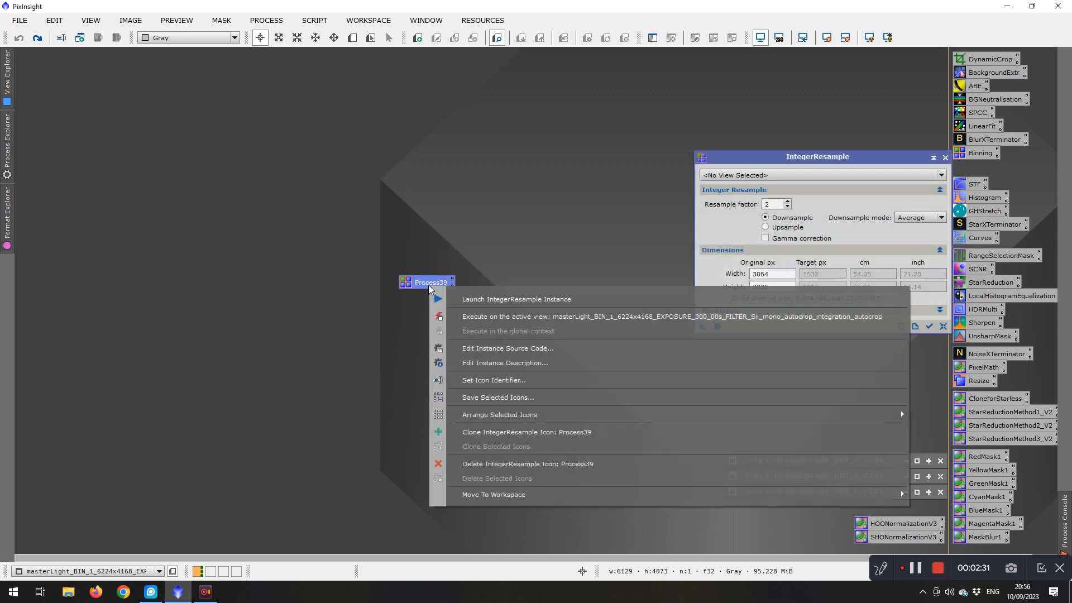
left_click(500, 381)
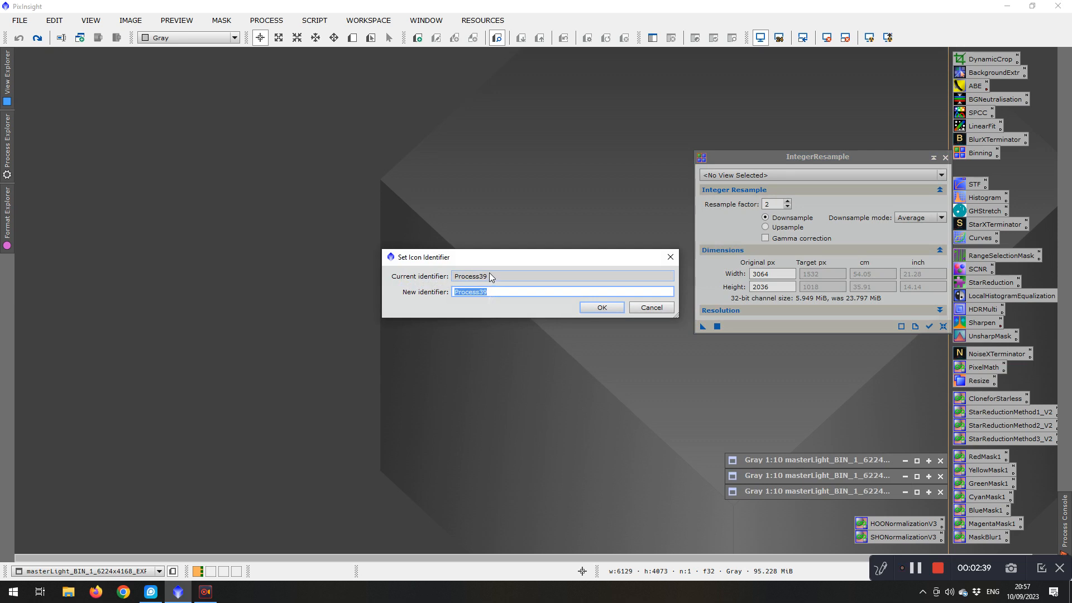
left_click(450, 291)
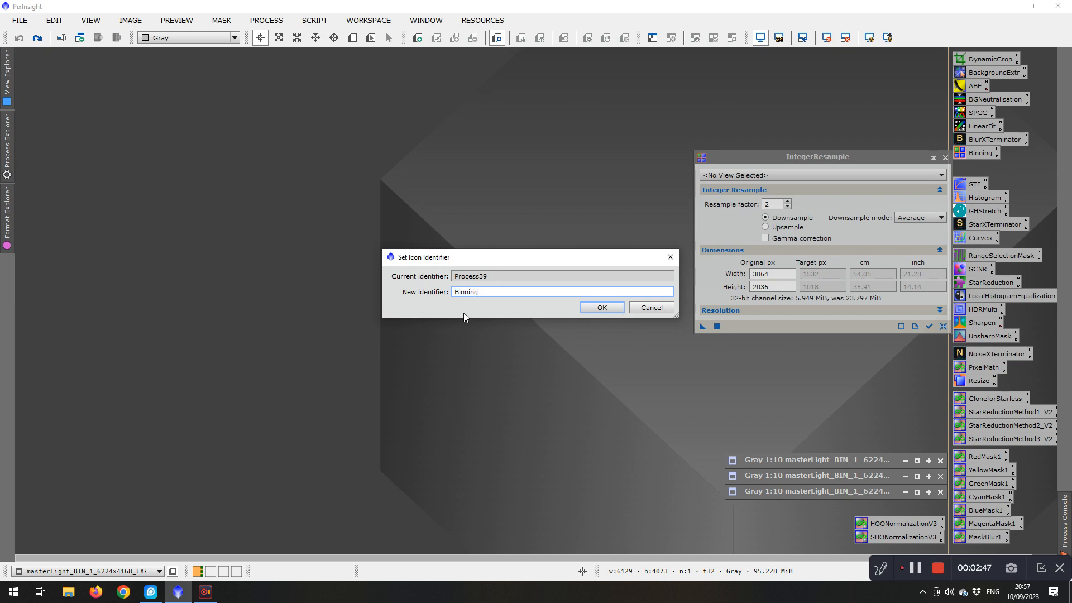
left_click(601, 308)
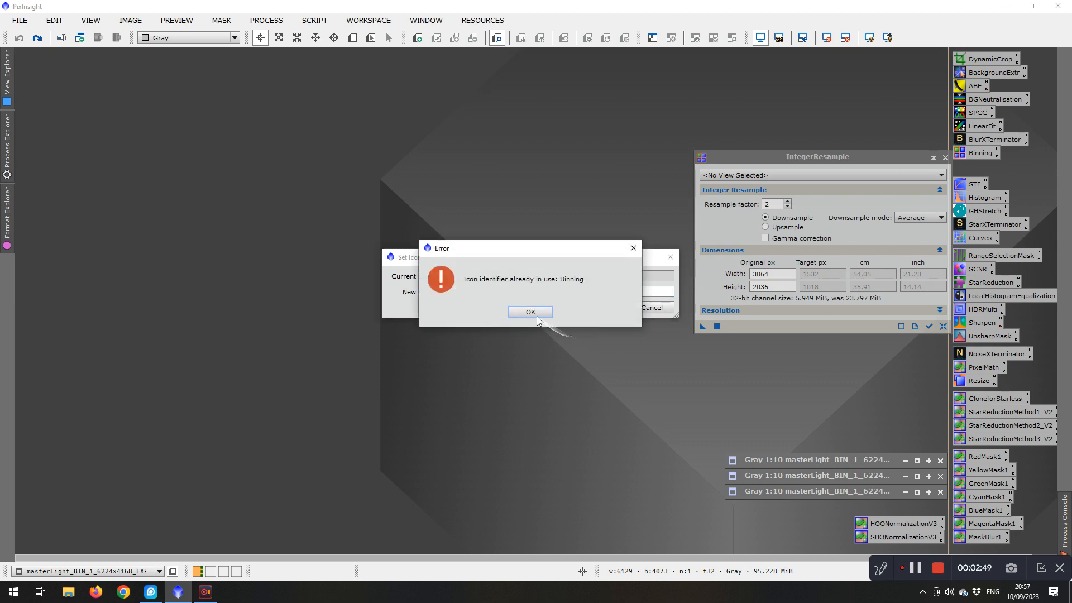
left_click(533, 313)
left_click(490, 293)
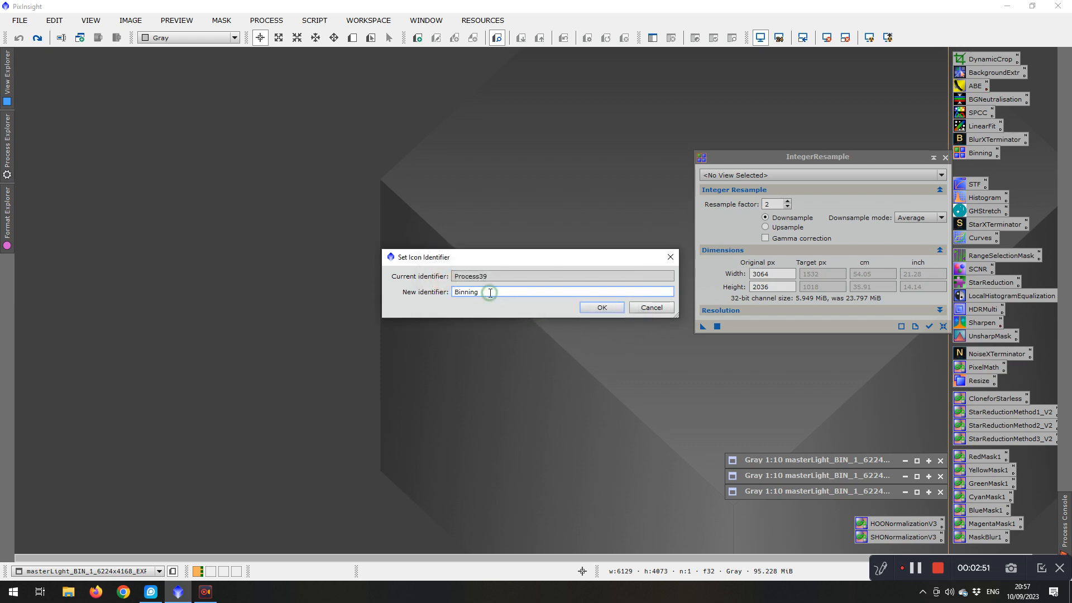
type("02")
left_click(593, 307)
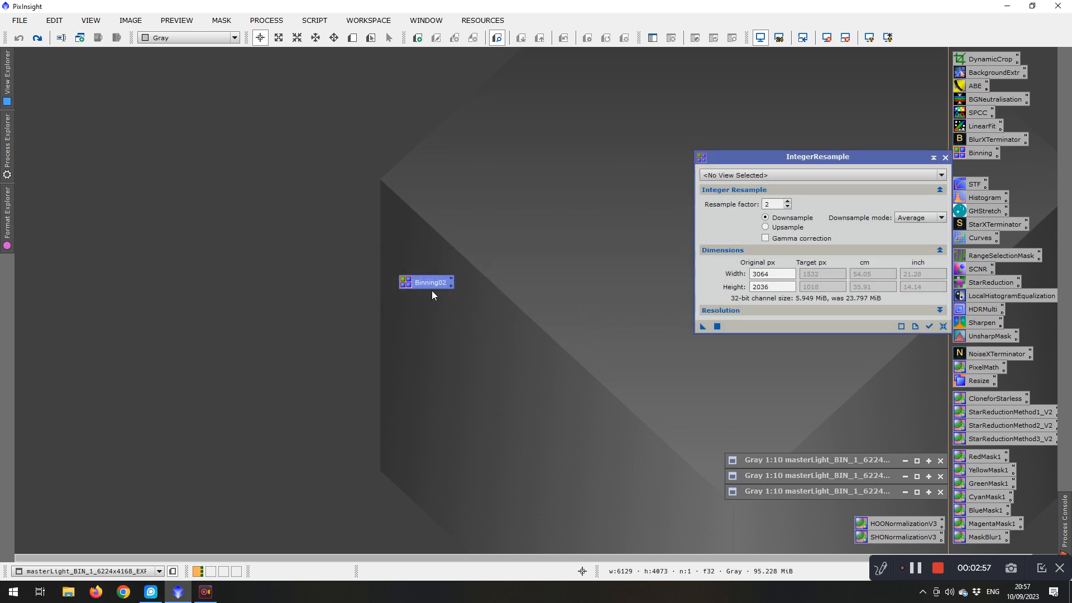
left_click_drag(418, 283, 1036, 186)
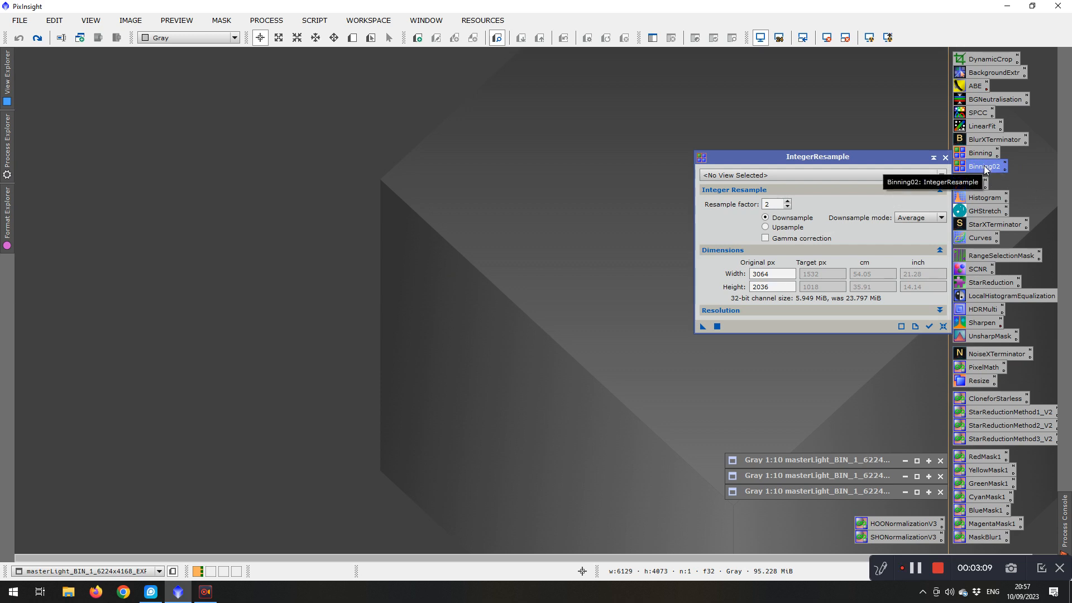
Move the Binning02 icon back onto the open workspace, delete it and close the IntegerResample window
left_click_drag(985, 169, 465, 254)
right_click(465, 254)
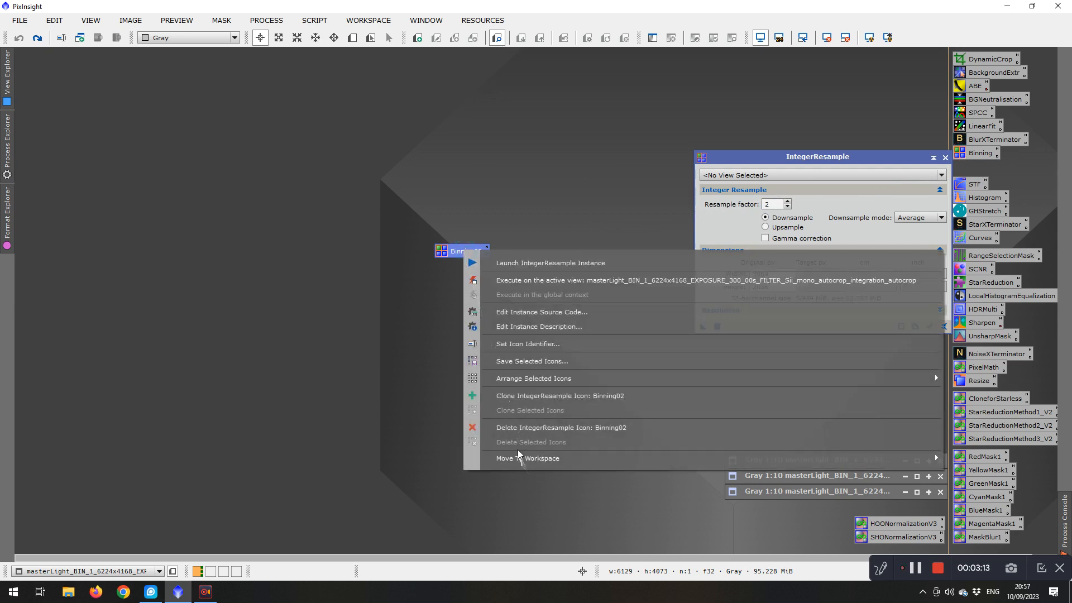
left_click(513, 433)
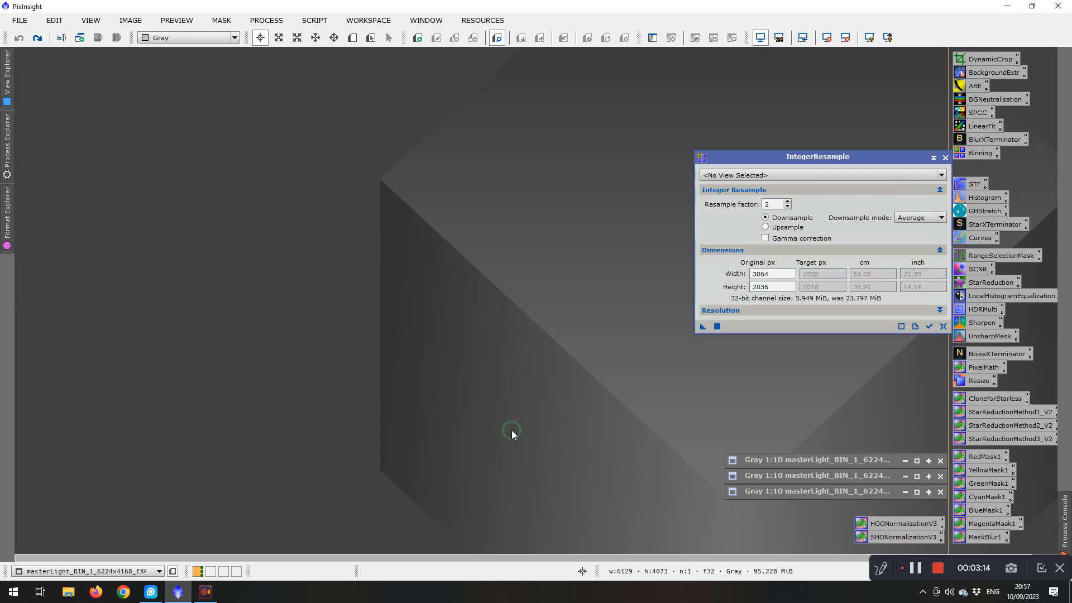
left_click(945, 158)
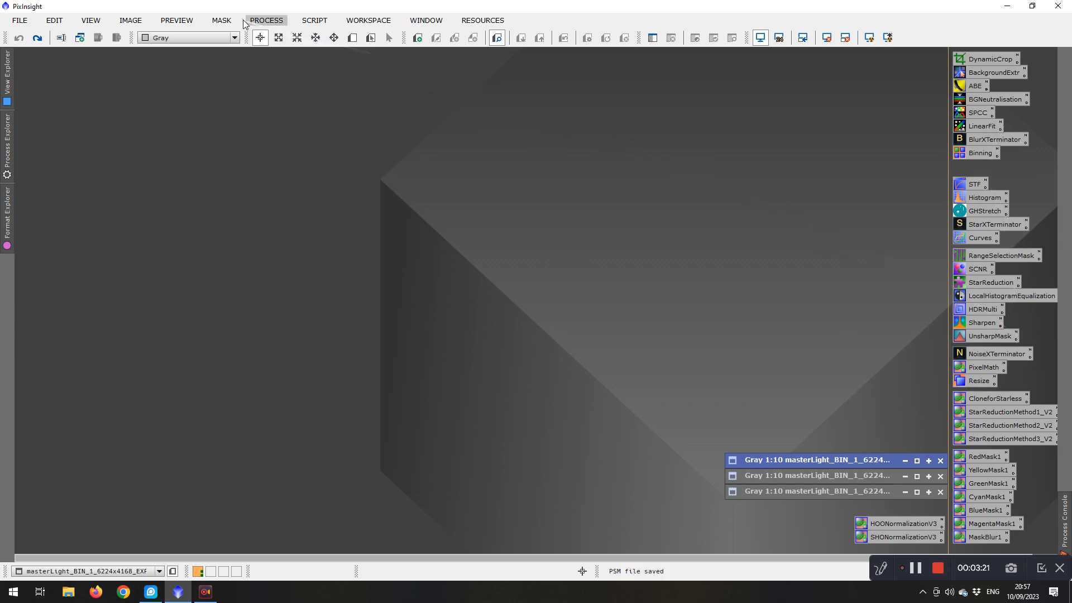
Examine the commands available for loading, merging and saving sets of process icons
left_click(261, 22)
mouse_move(501, 17)
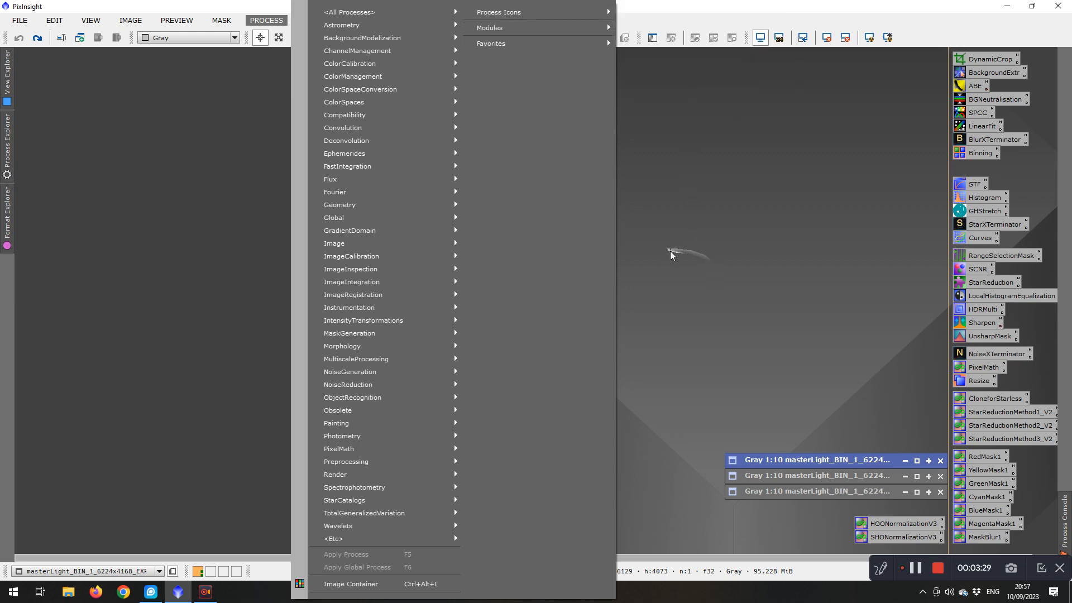
left_click_drag(673, 250, 729, 240)
left_click(777, 316)
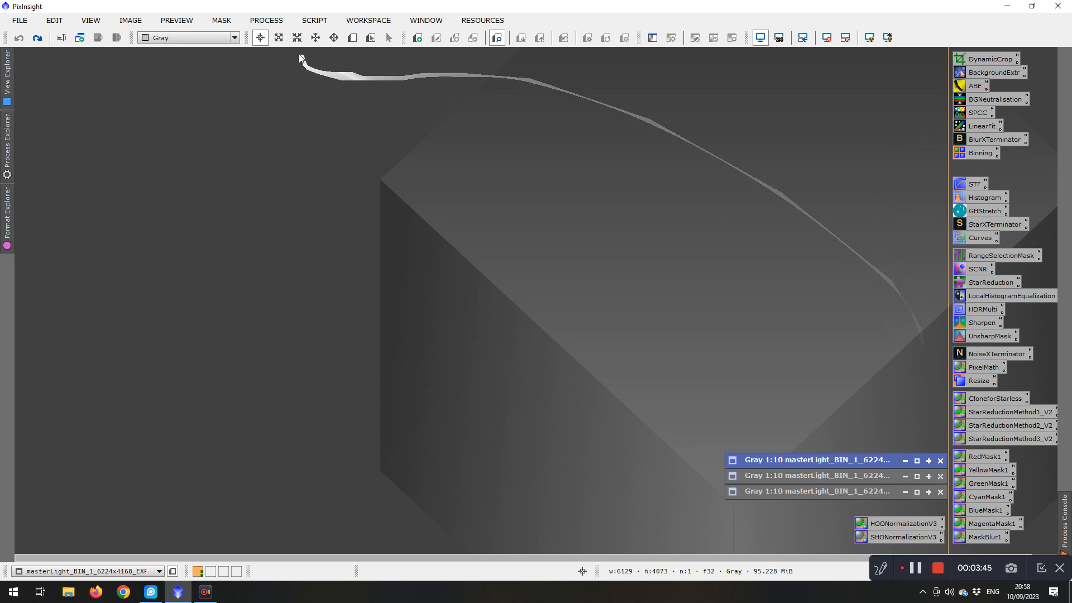
left_click(271, 21)
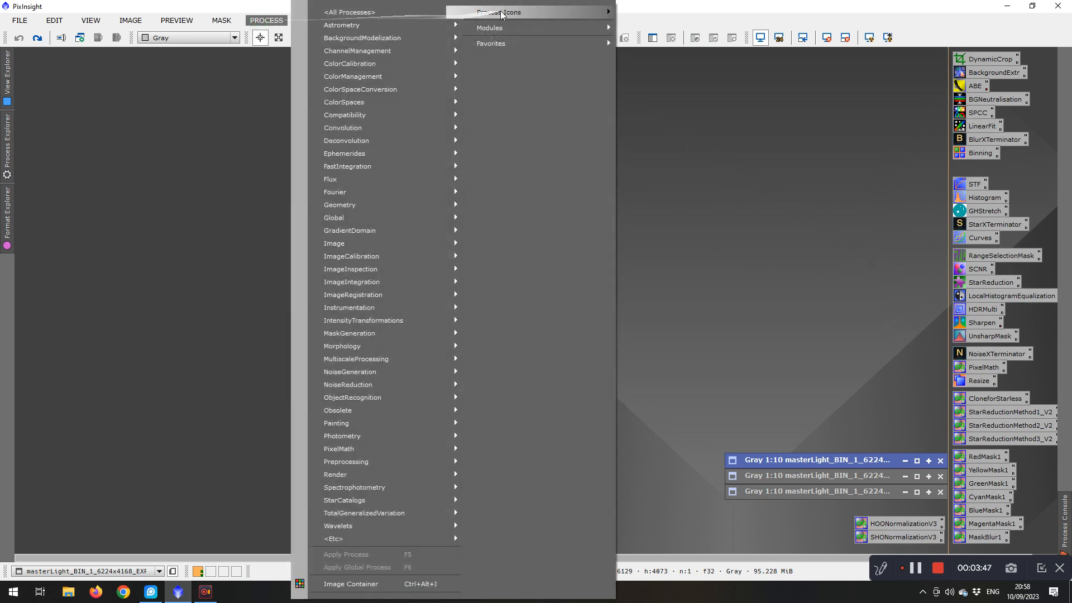
mouse_move(501, 14)
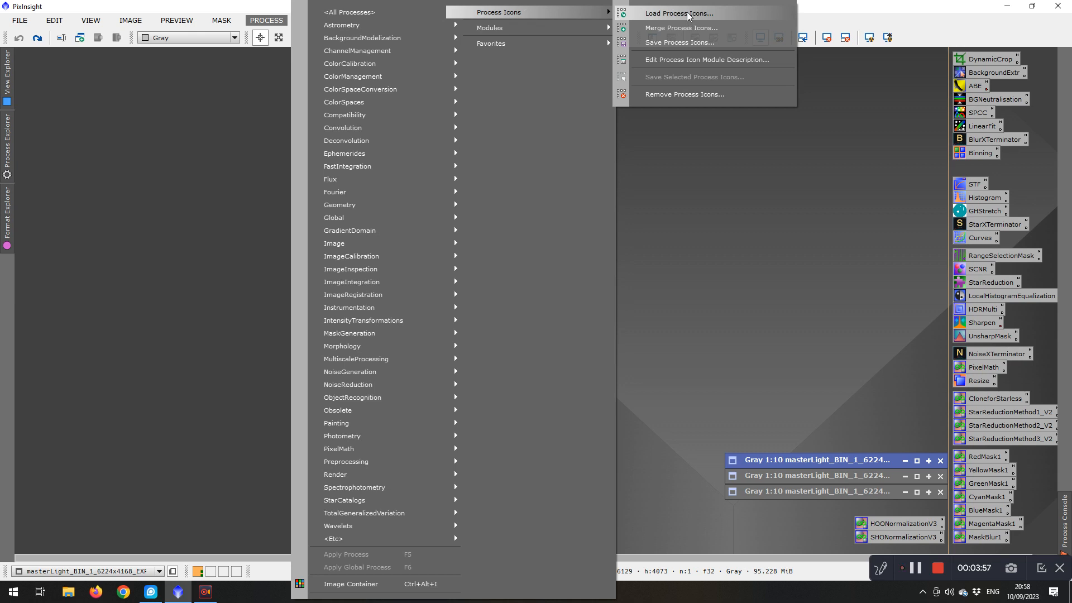
left_click(871, 280)
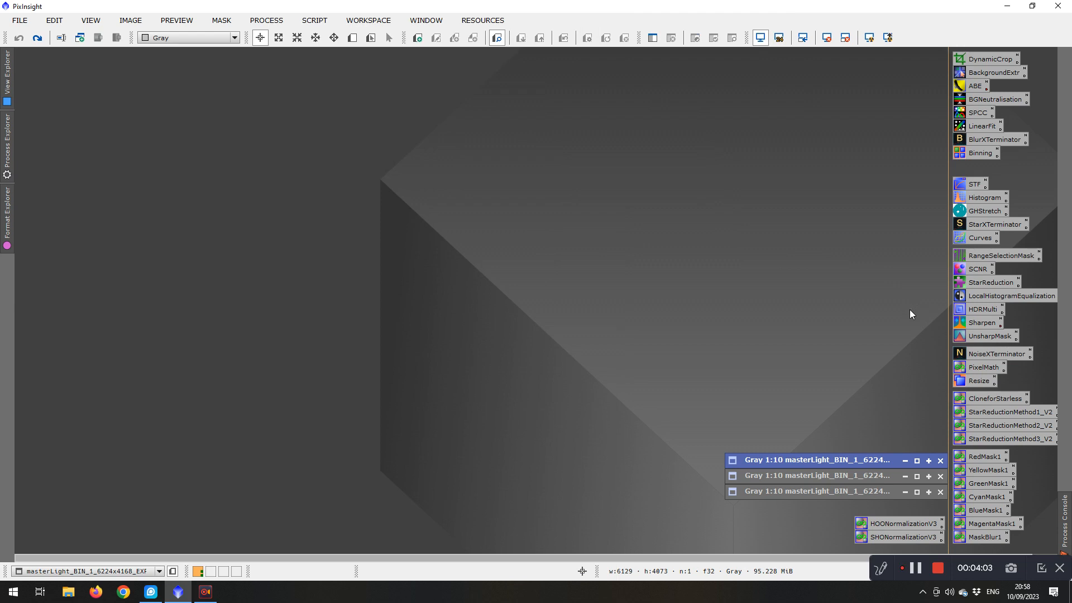
left_click(991, 211)
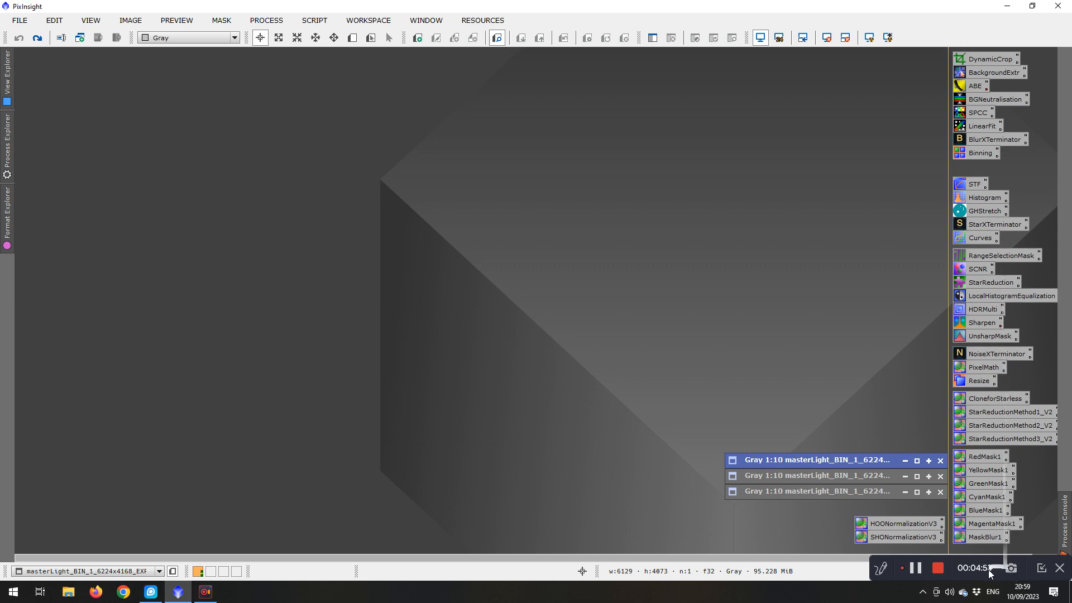
left_click(925, 573)
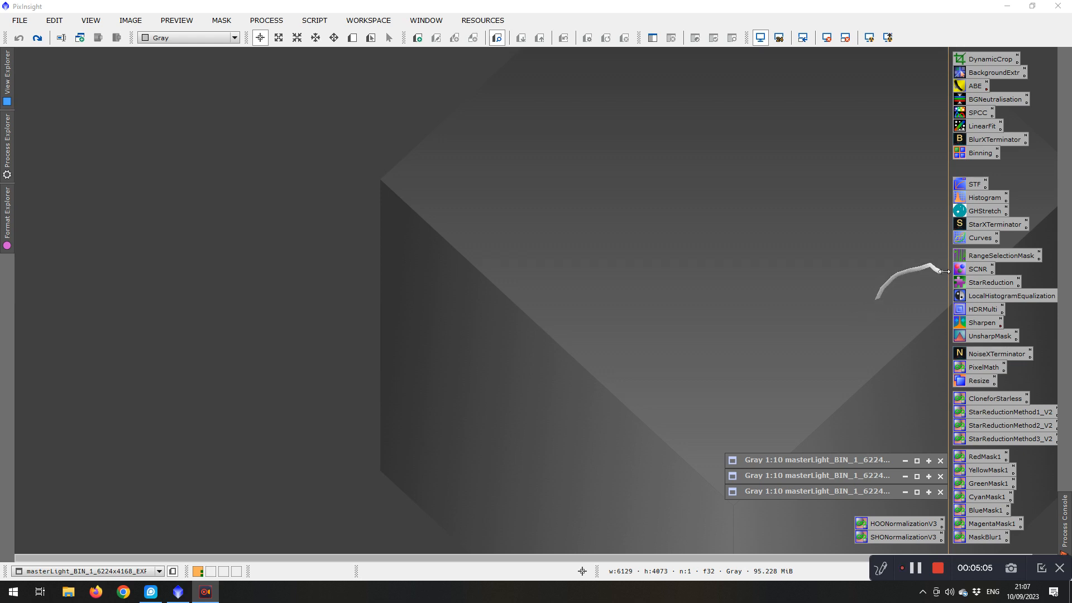
View the MorphologicalTransformation settings stored in the StarReduction process icon, and close them again
double_click(985, 280)
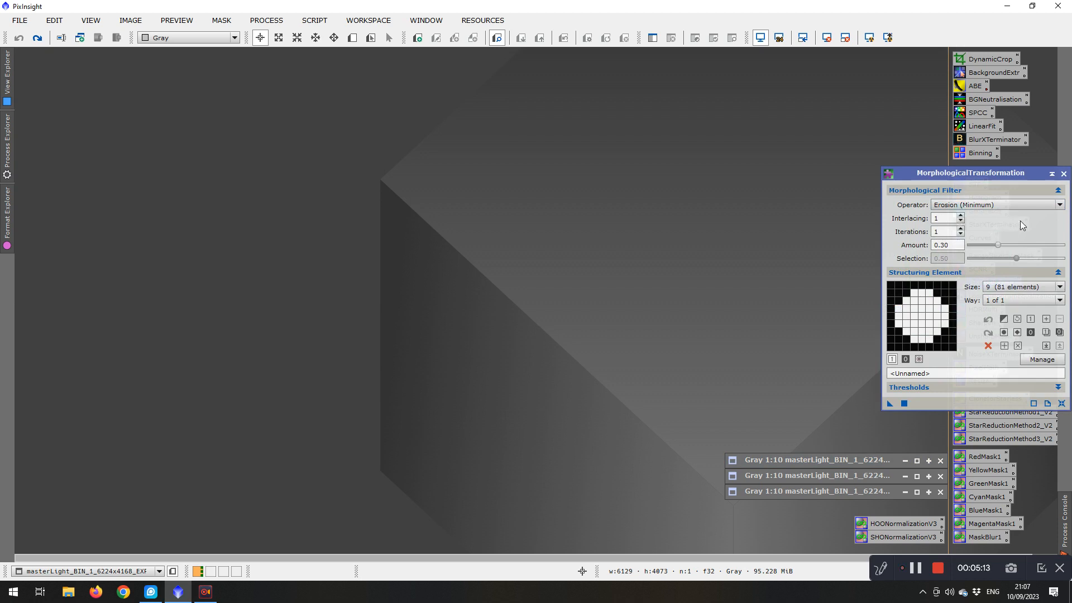
left_click(1064, 174)
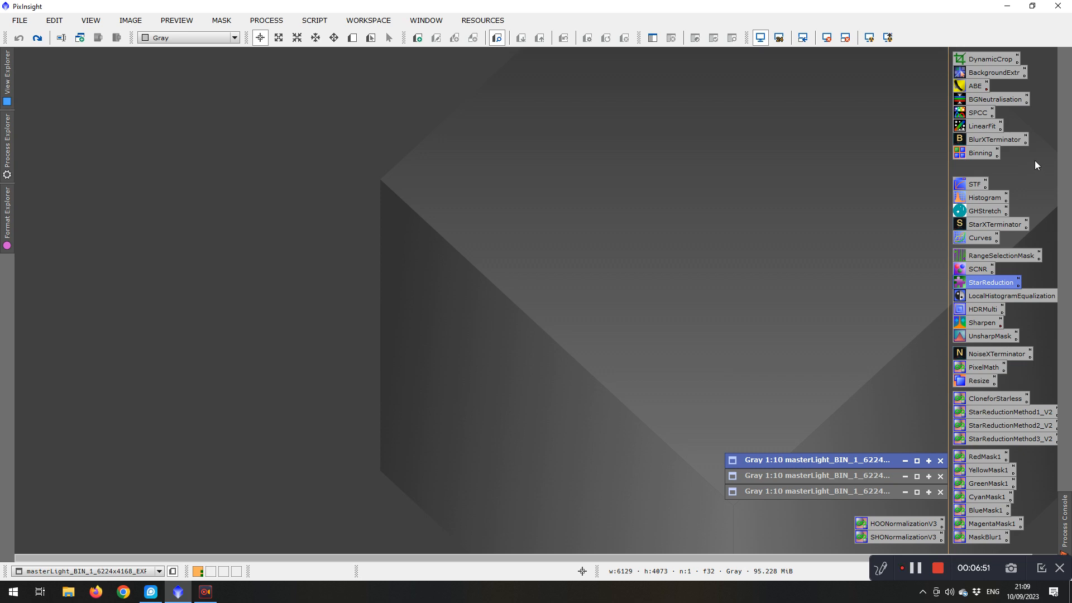
mouse_move(1027, 71)
left_mouse_down()
mouse_move(1021, 127)
mouse_move(1039, 253)
left_mouse_up()
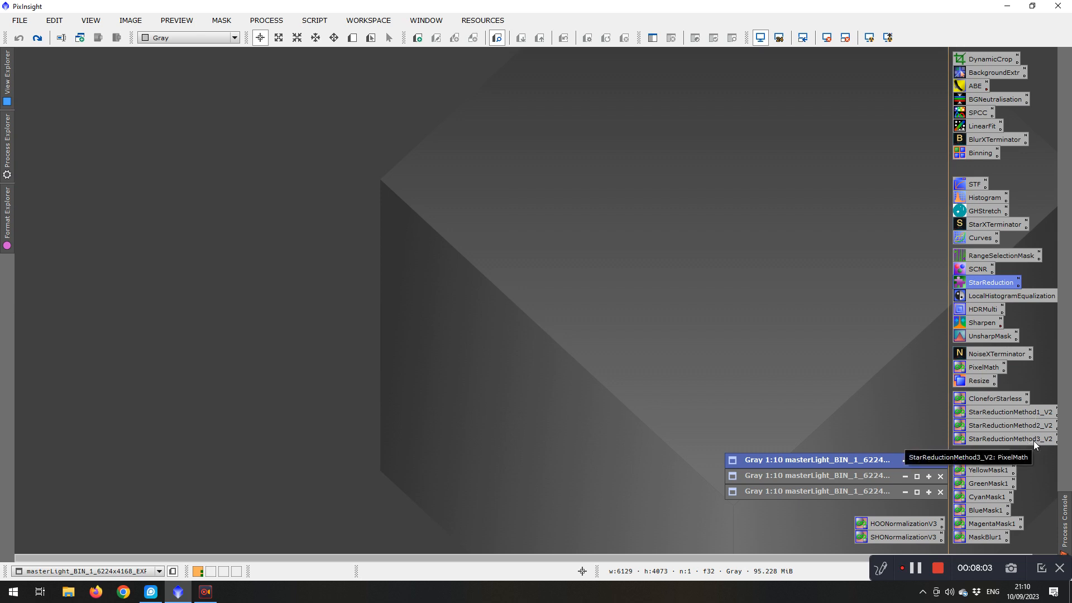
left_click(920, 567)
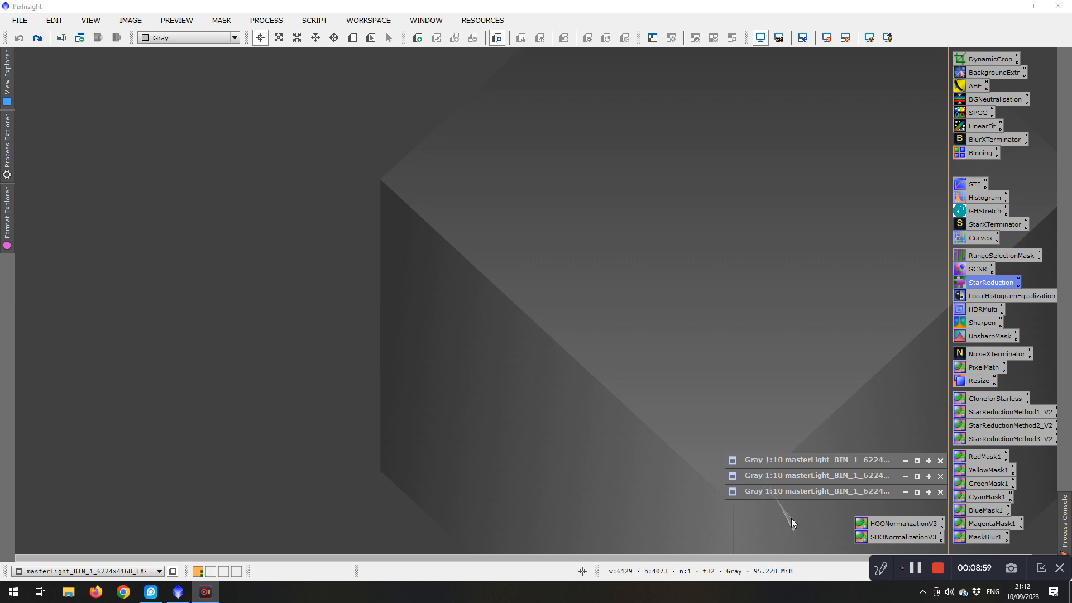
Restore the three minimized masterLight images to full windows on the workspace
left_click(917, 461)
left_click(918, 477)
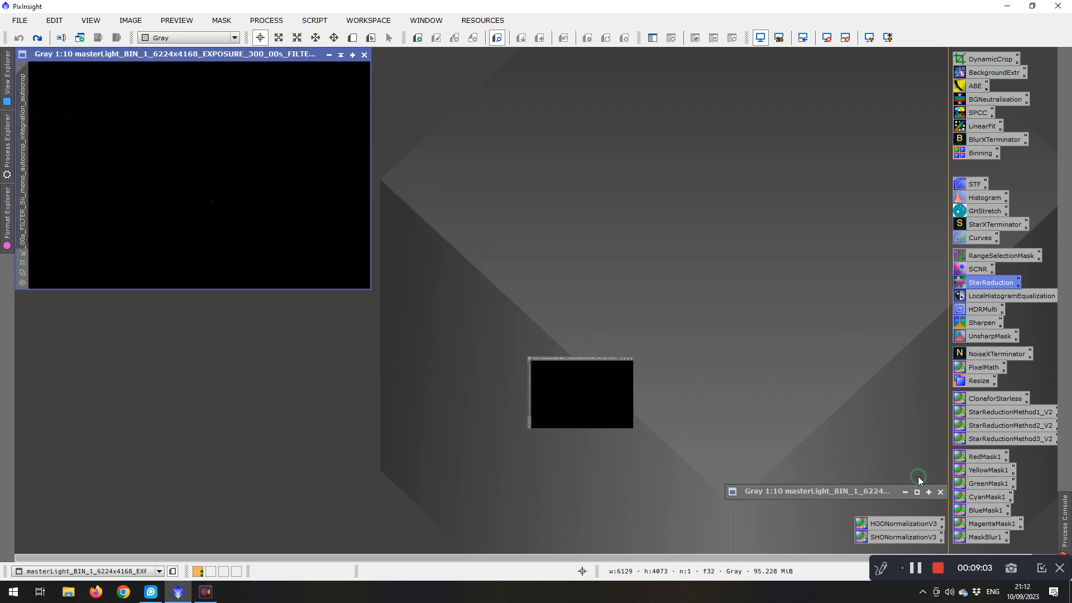
left_click(917, 492)
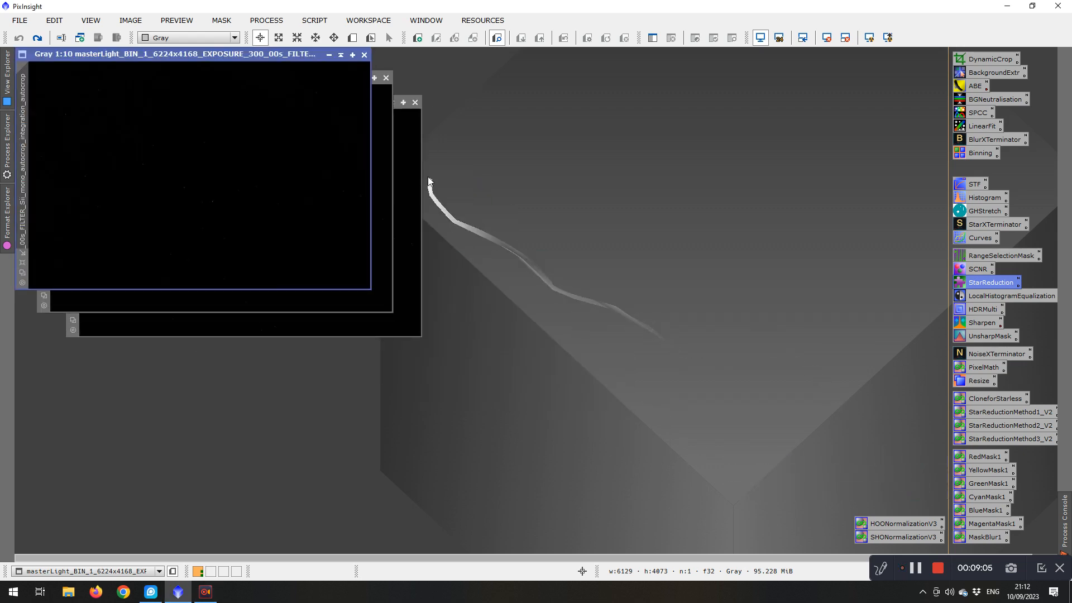
Apply an automatic screen stretch to each of the Sii, HA and OIII masterLight images
left_click(870, 38)
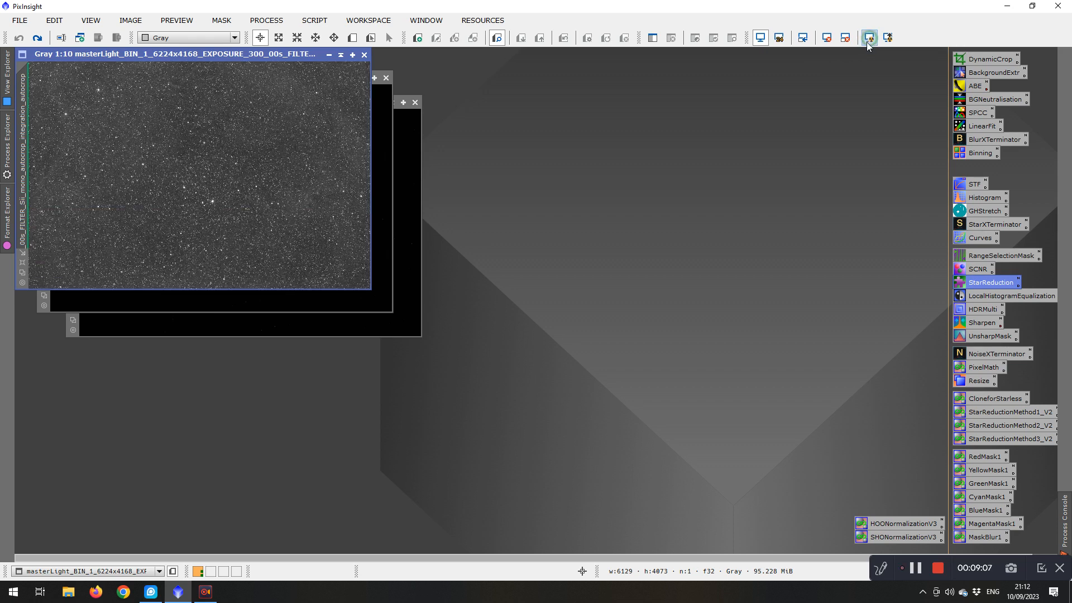
left_click(383, 222)
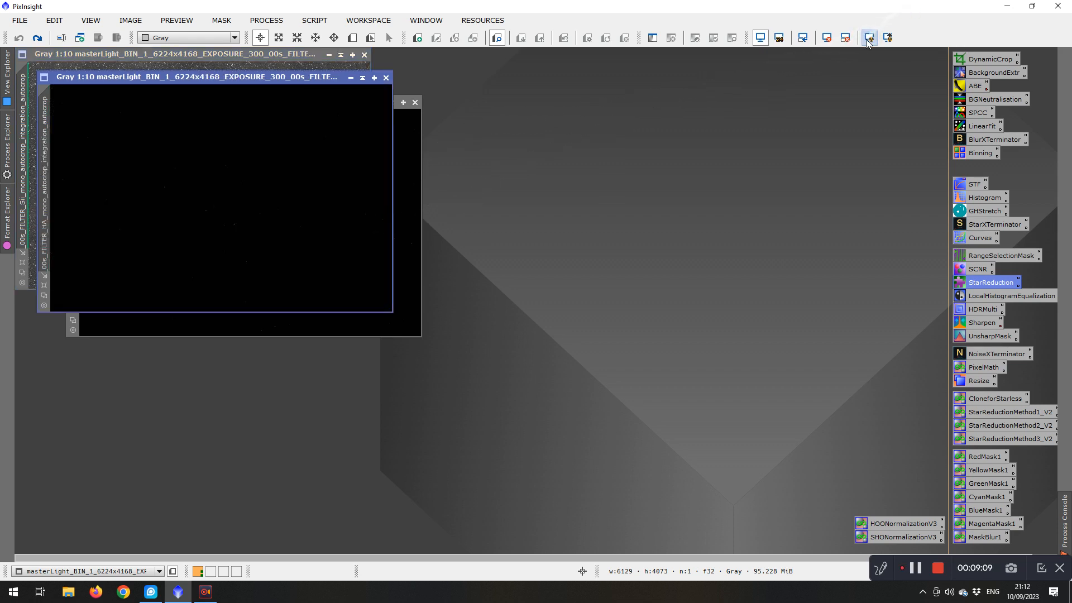
left_click(869, 38)
left_click(418, 307)
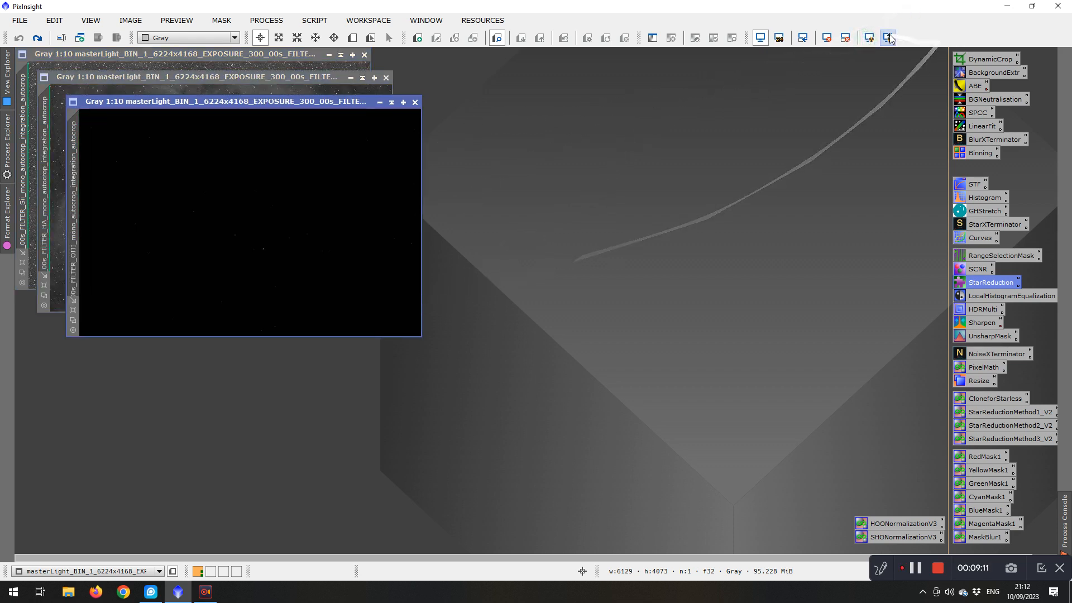
left_click(870, 39)
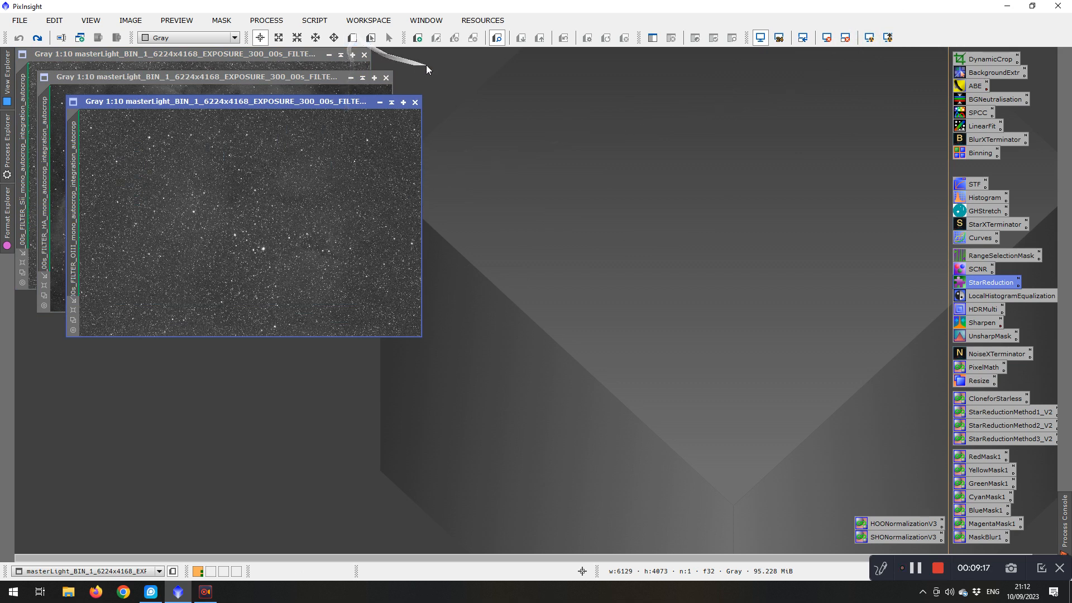
Tile the three masterLight image windows and apply the boosted automatic screen stretch to each of the OIII, HA and Sii images
left_click(422, 23)
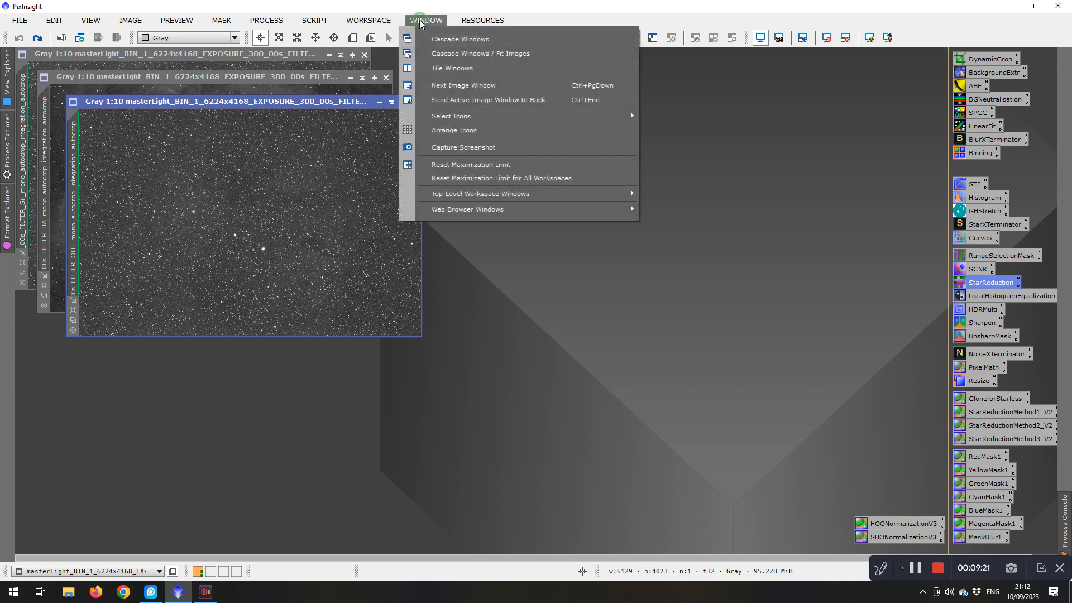
left_click(442, 69)
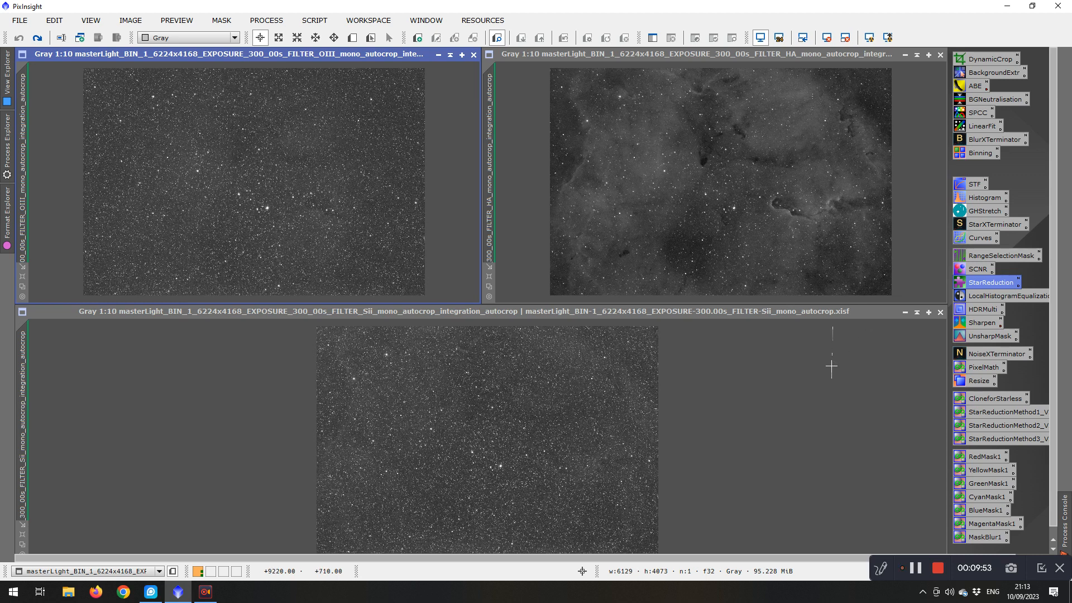
left_click(887, 38)
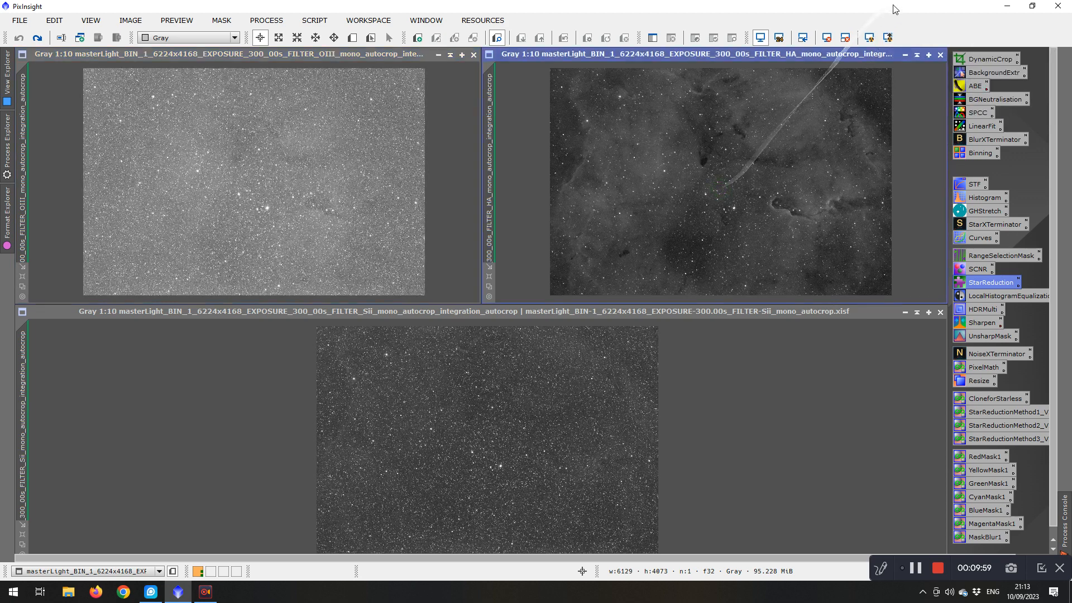
left_click(888, 38)
left_click(491, 478)
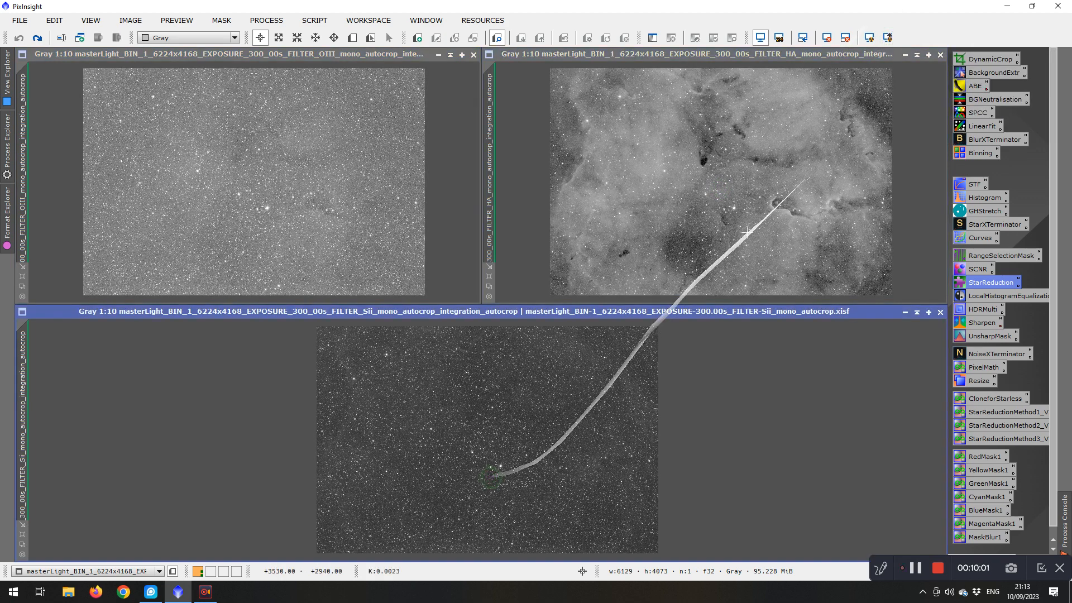
left_click(888, 38)
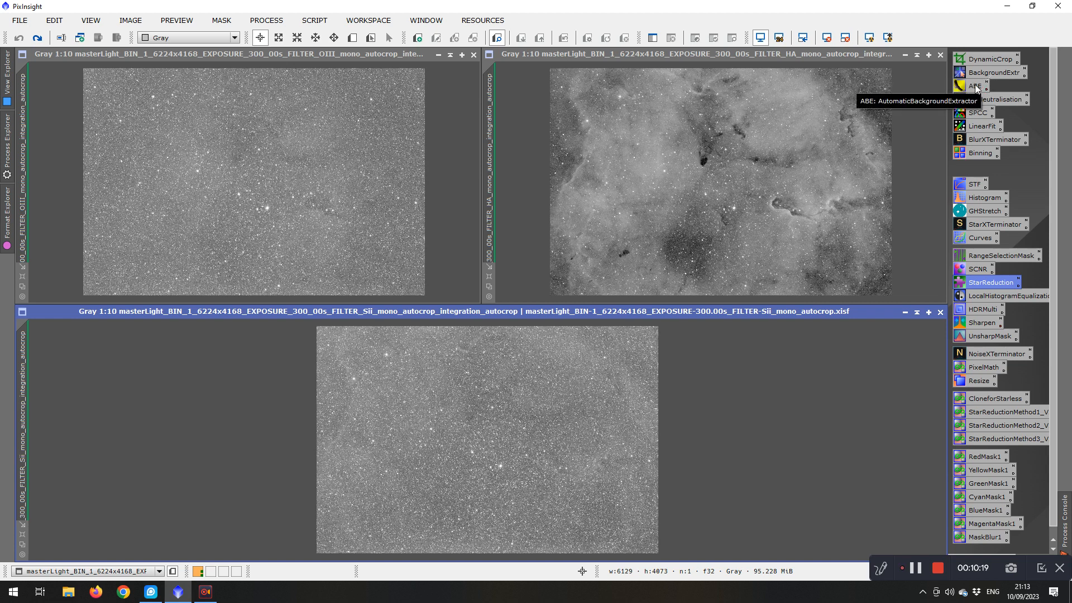
left_click_drag(976, 88, 795, 495)
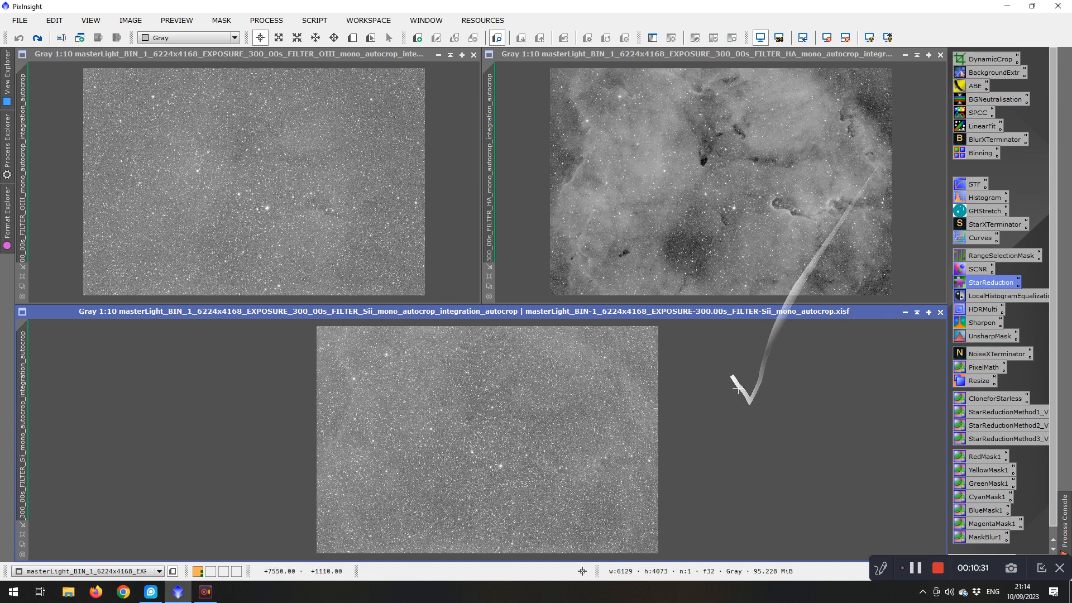
Change the identifier of the HA masterLight image to Ha
left_click(604, 53)
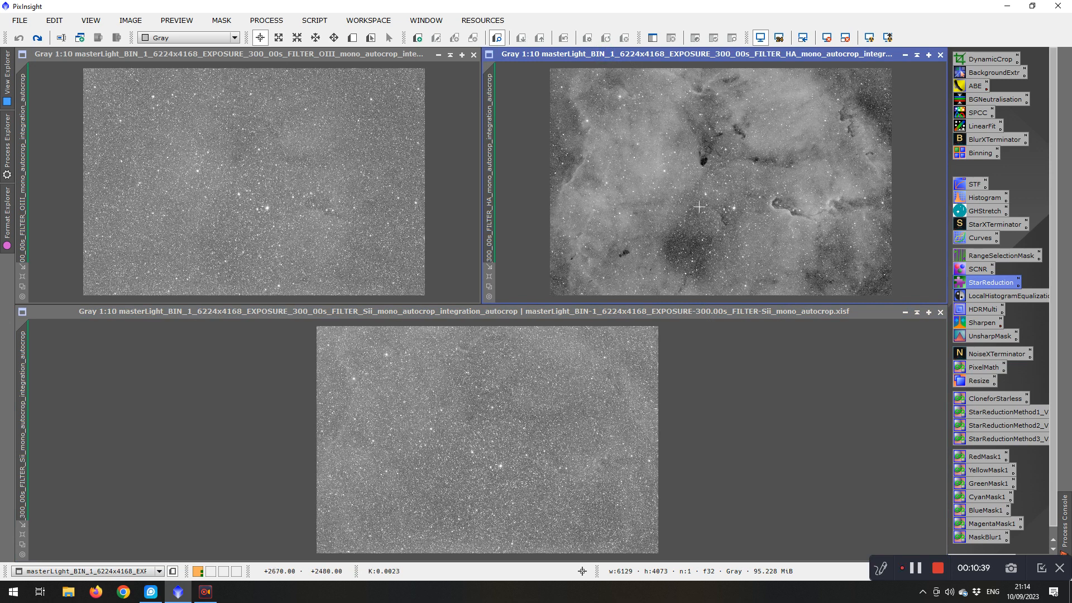
right_click(660, 178)
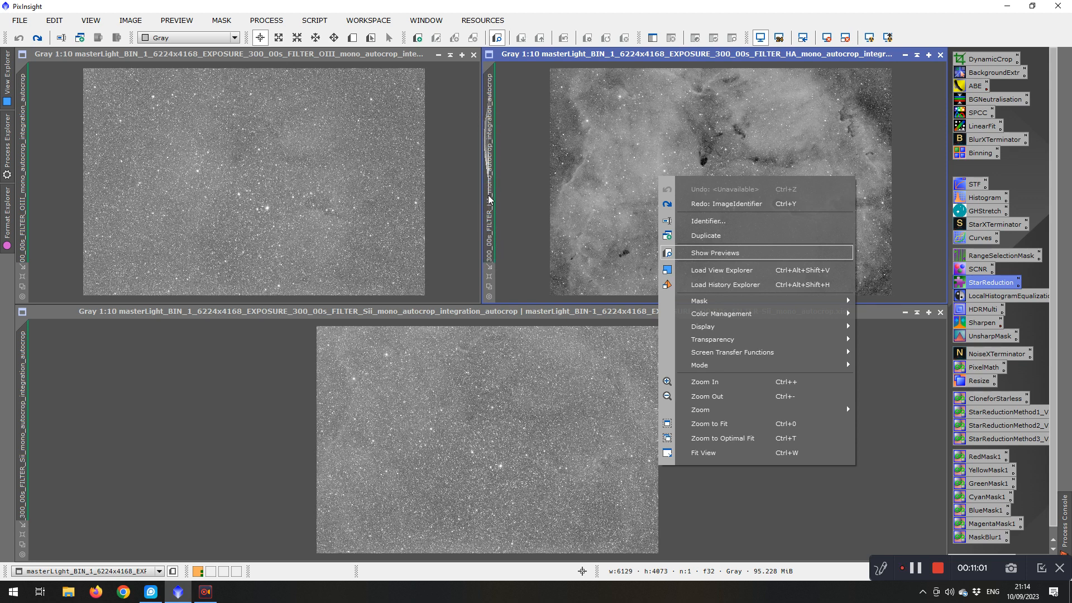
left_click(705, 221)
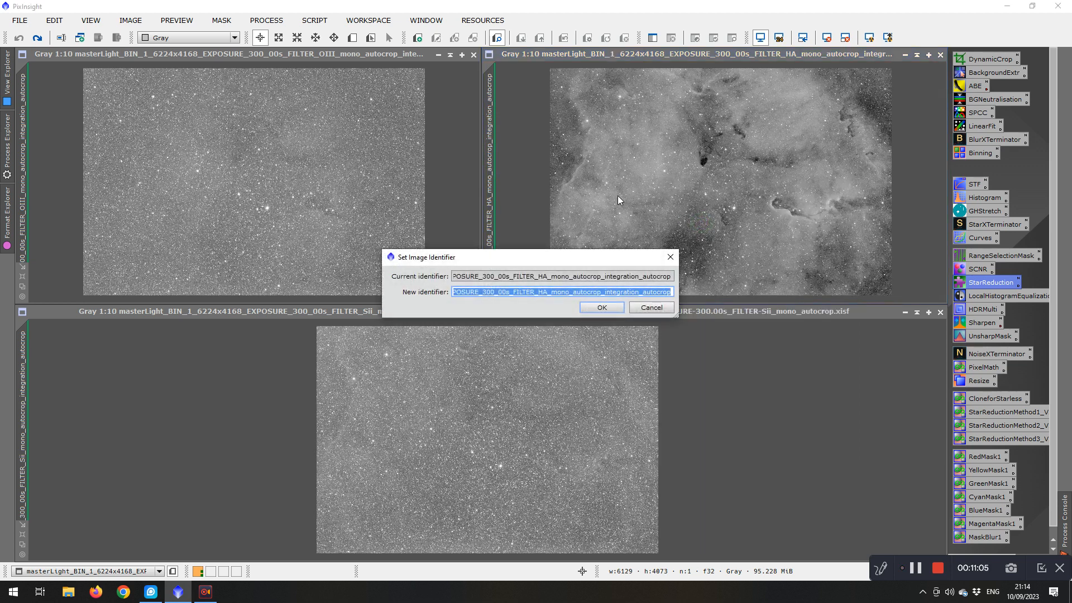
type("Ha")
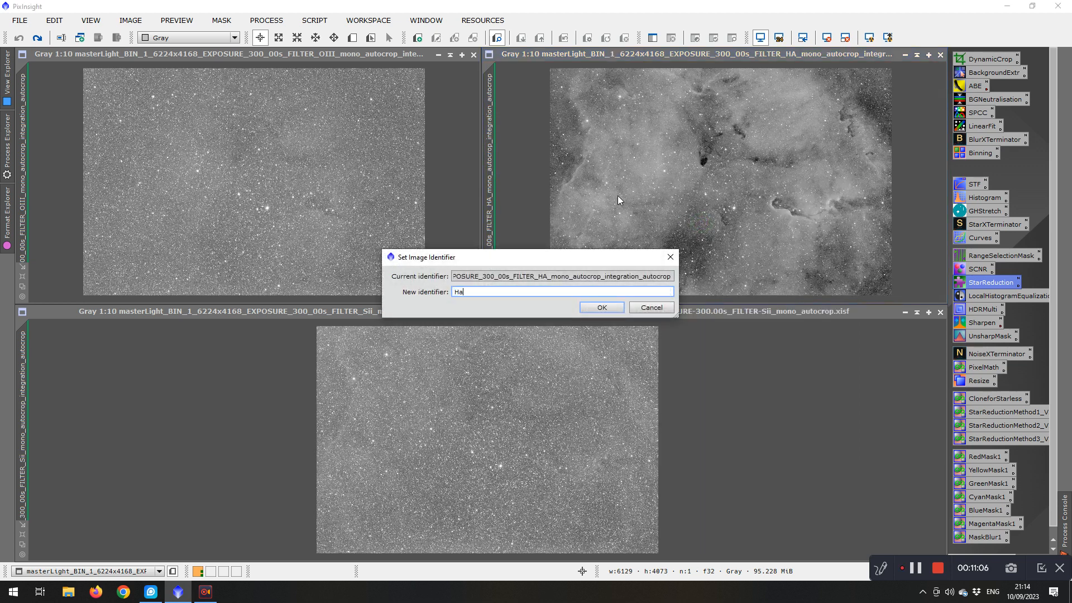
left_click(601, 307)
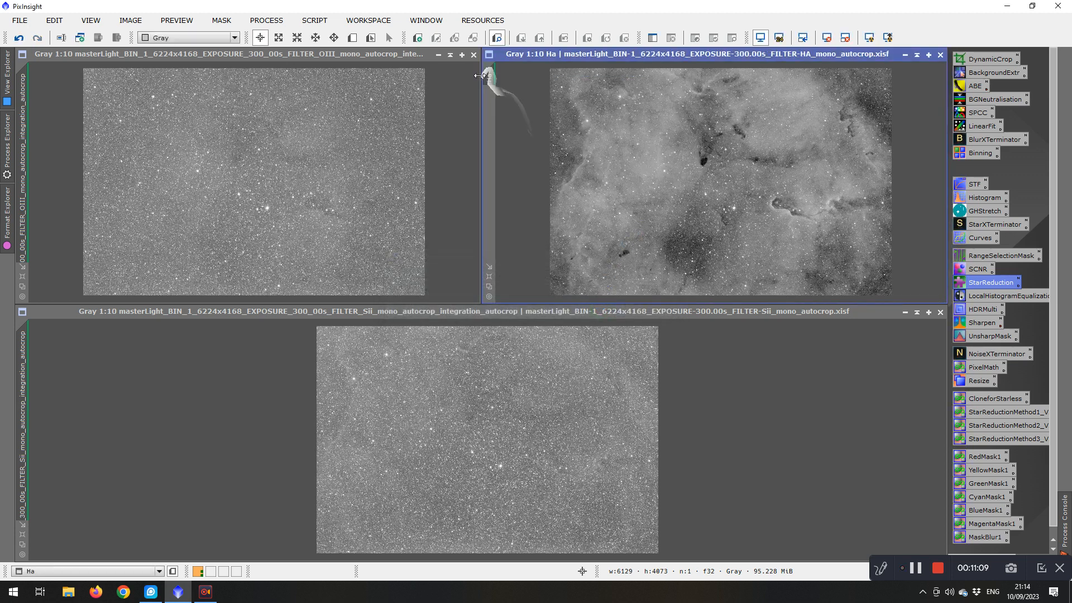
Change the identifier of the OIII masterLight image to Oiii
left_click(131, 62)
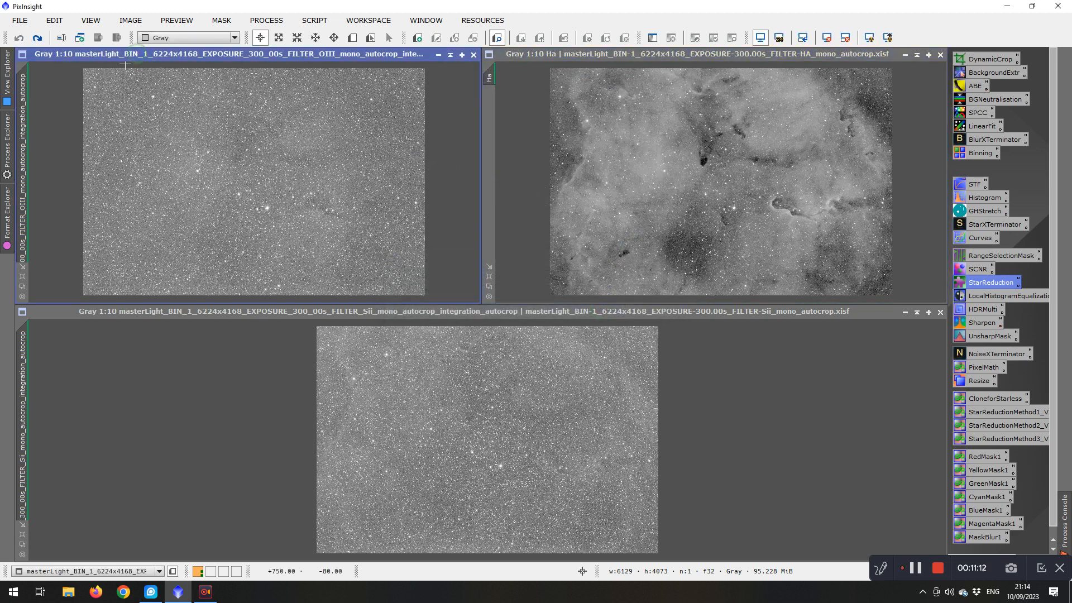
right_click(80, 211)
left_click(138, 257)
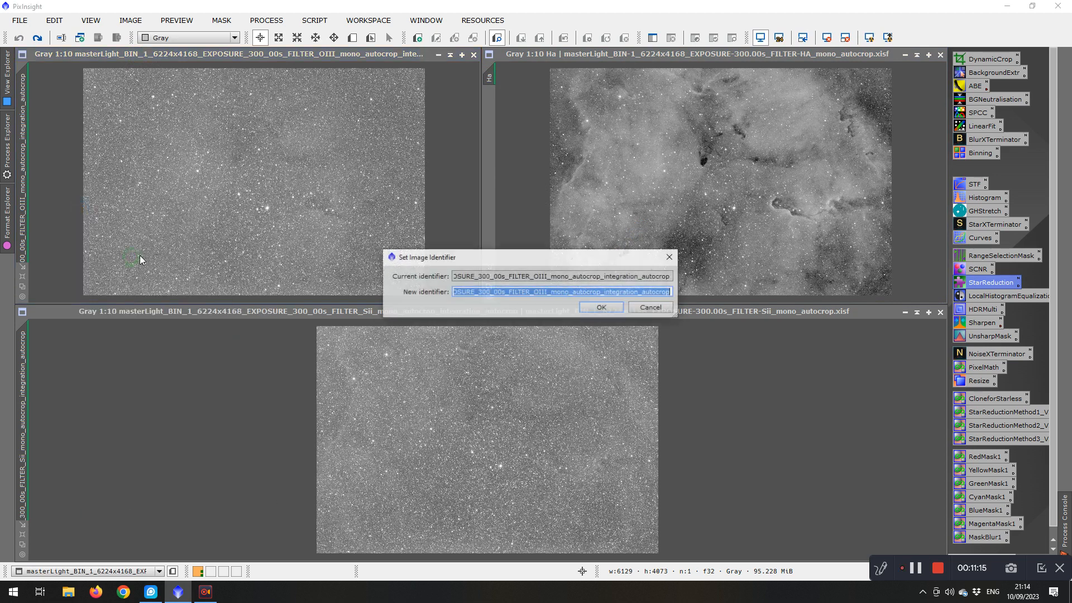
type("Oiii")
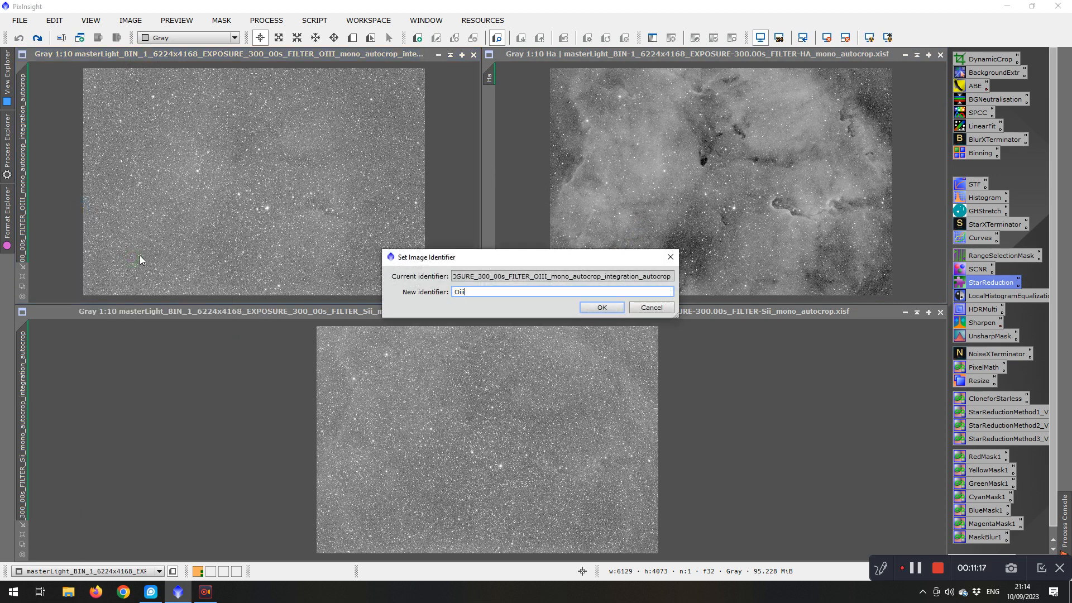
left_click(596, 307)
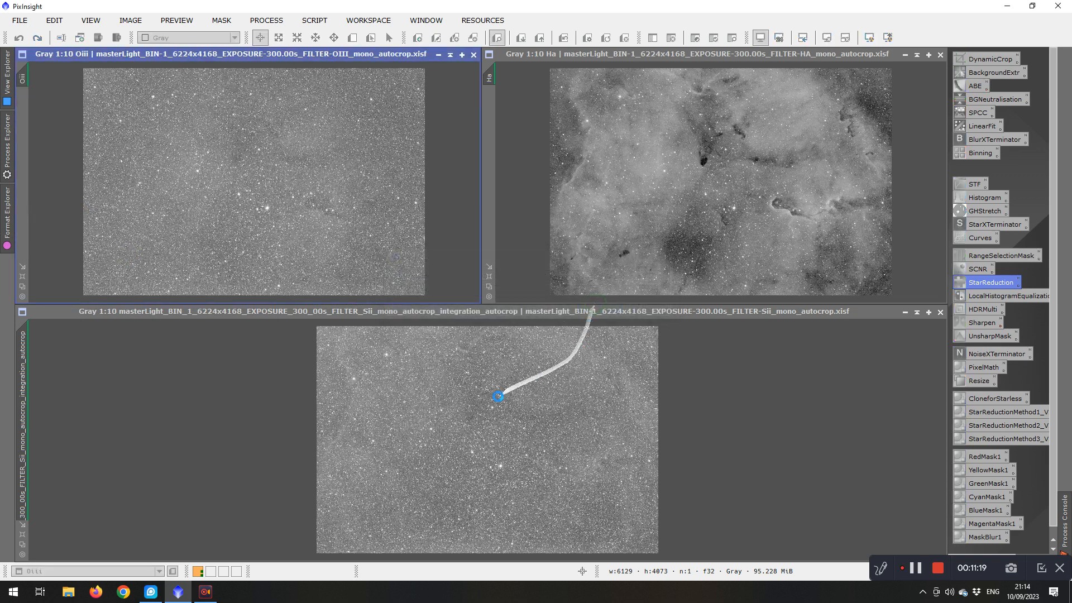
Change the identifier of the Sii masterLight image to Sii
right_click(495, 394)
left_click(540, 154)
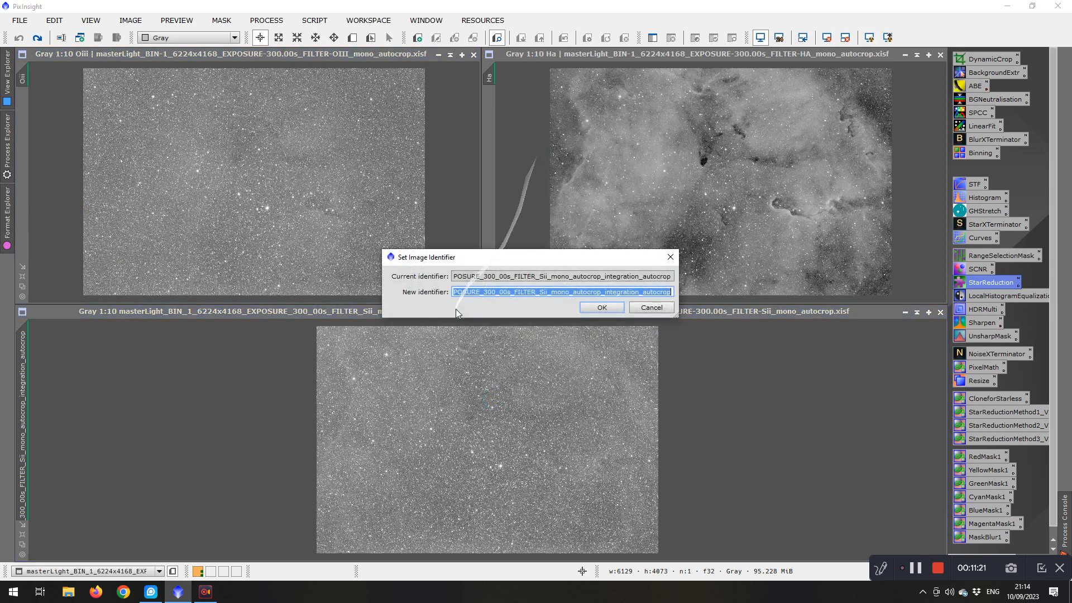
type("Sii")
left_click(595, 308)
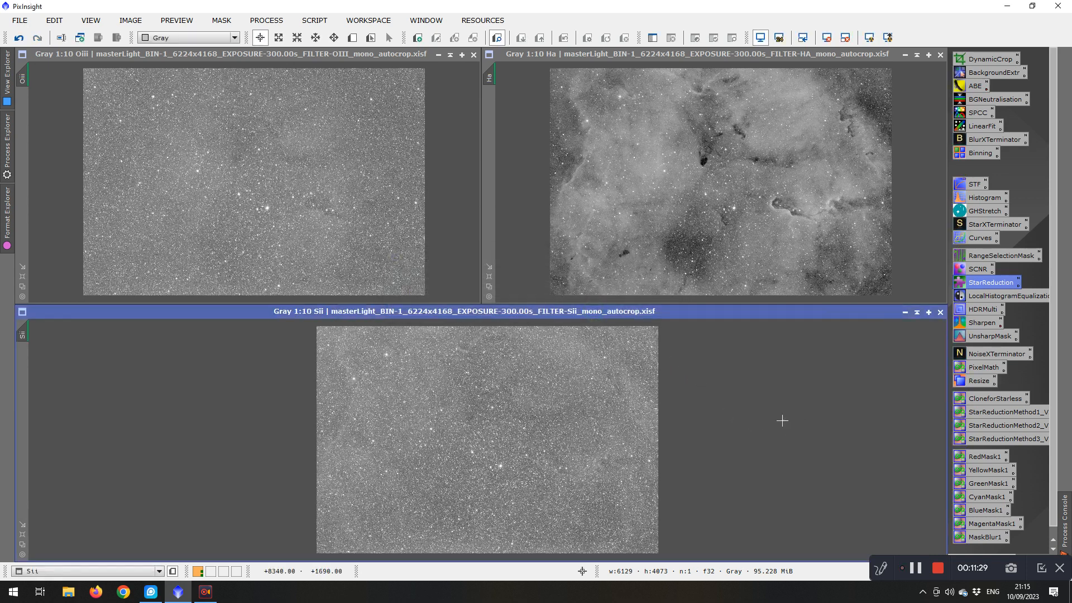
Open the AutomaticBackgroundExtractor settings from the ABE process icon and set the function degree to 1
double_click(976, 89)
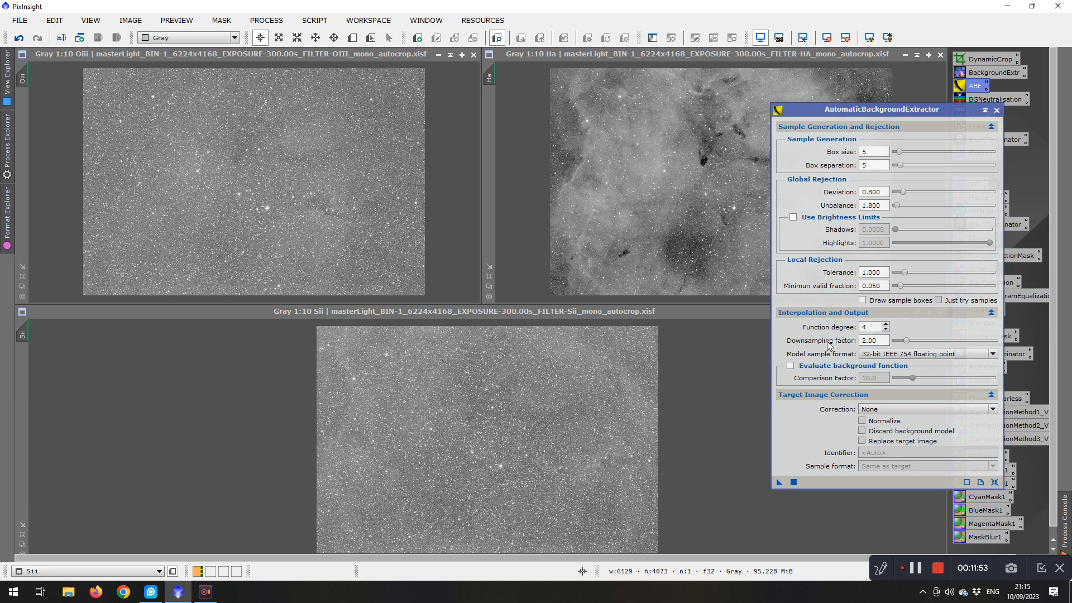
mouse_move(816, 338)
mouse_move(880, 327)
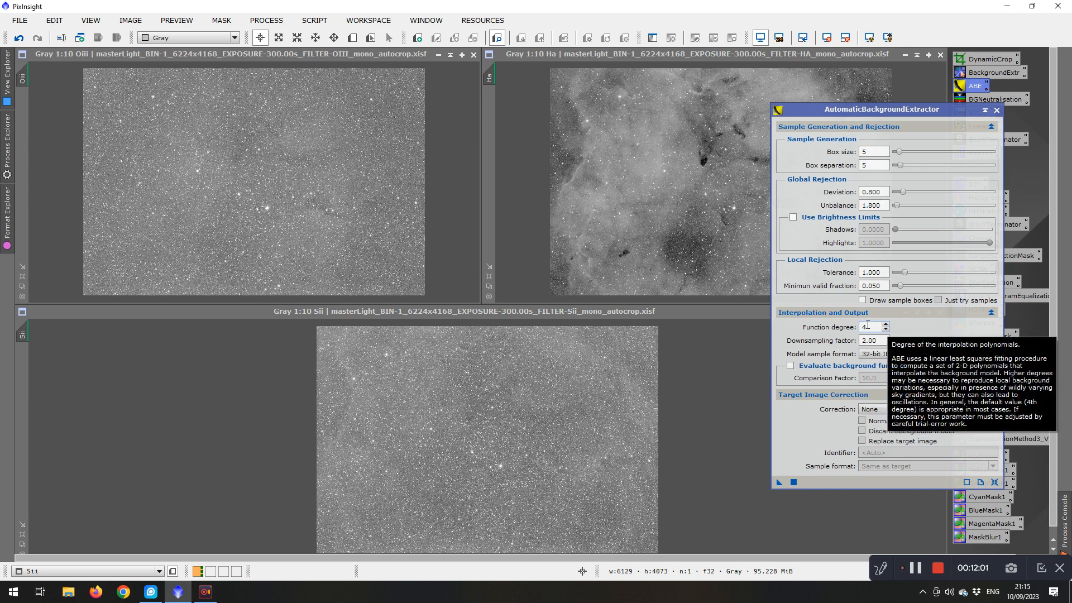
left_click(886, 331)
left_click(886, 331)
left_click(886, 330)
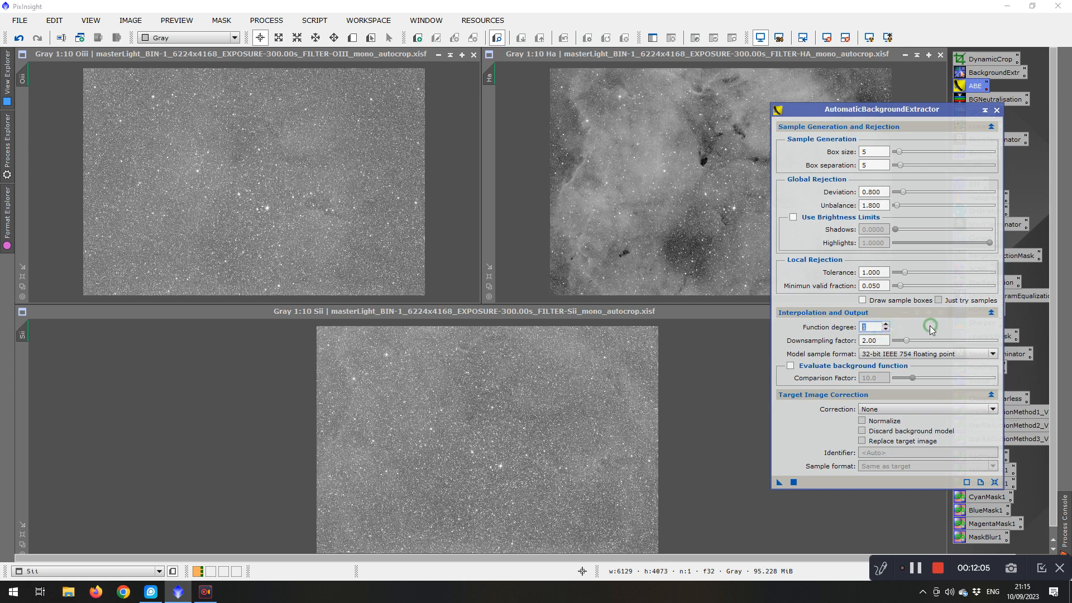
Set the target image correction to Subtraction, with the background model discarded and the target image replaced
left_click(885, 409)
left_click(877, 428)
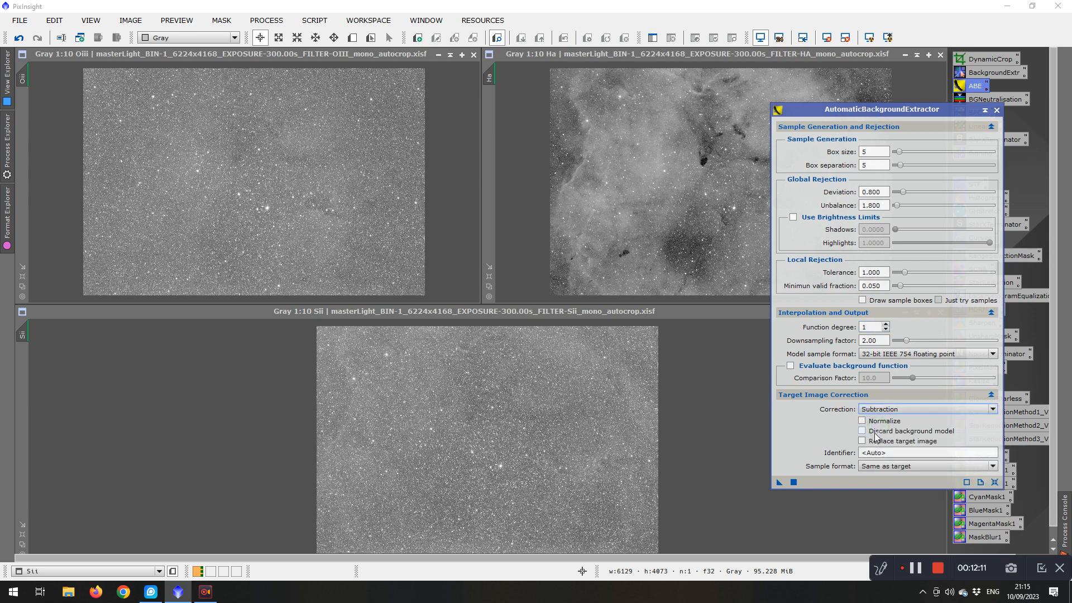
mouse_move(863, 434)
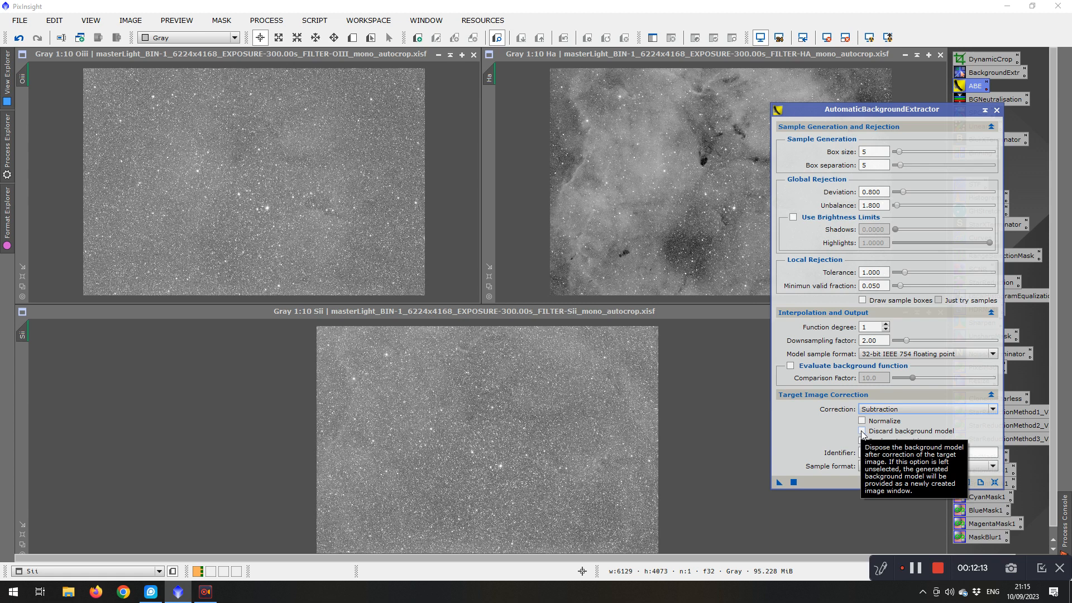
left_click(863, 432)
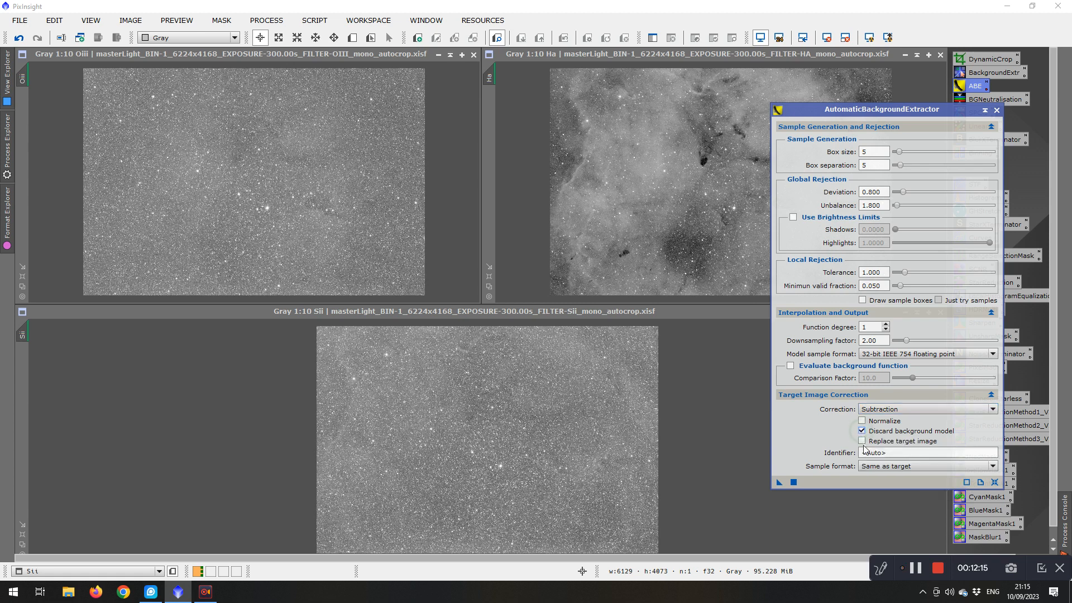
left_click(863, 442)
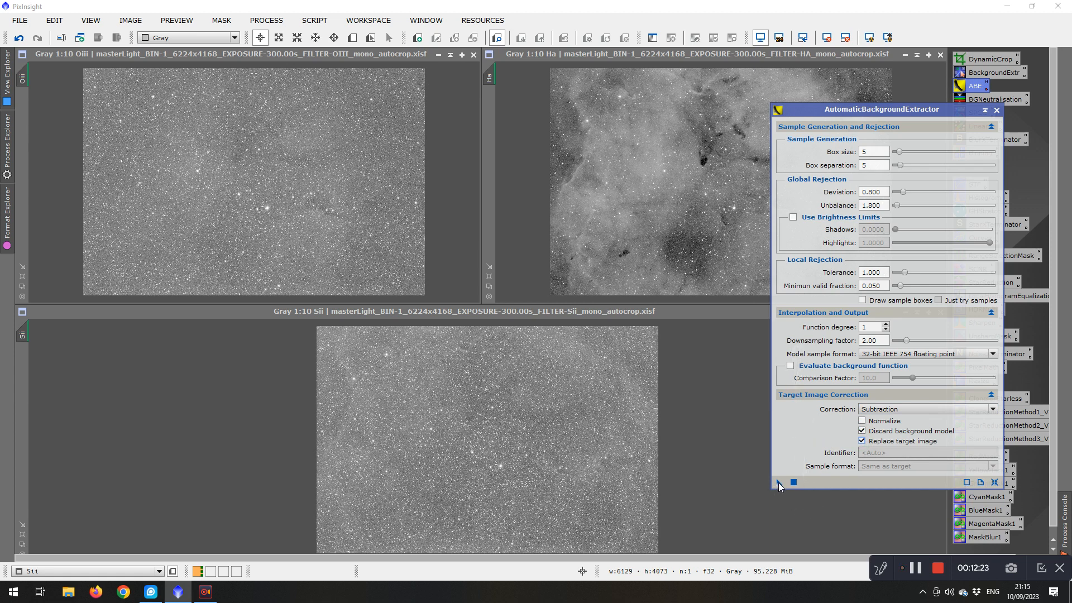
Apply the configured AutomaticBackgroundExtractor to the Sii, Ha and Oiii images in turn
left_click_drag(781, 486, 539, 463)
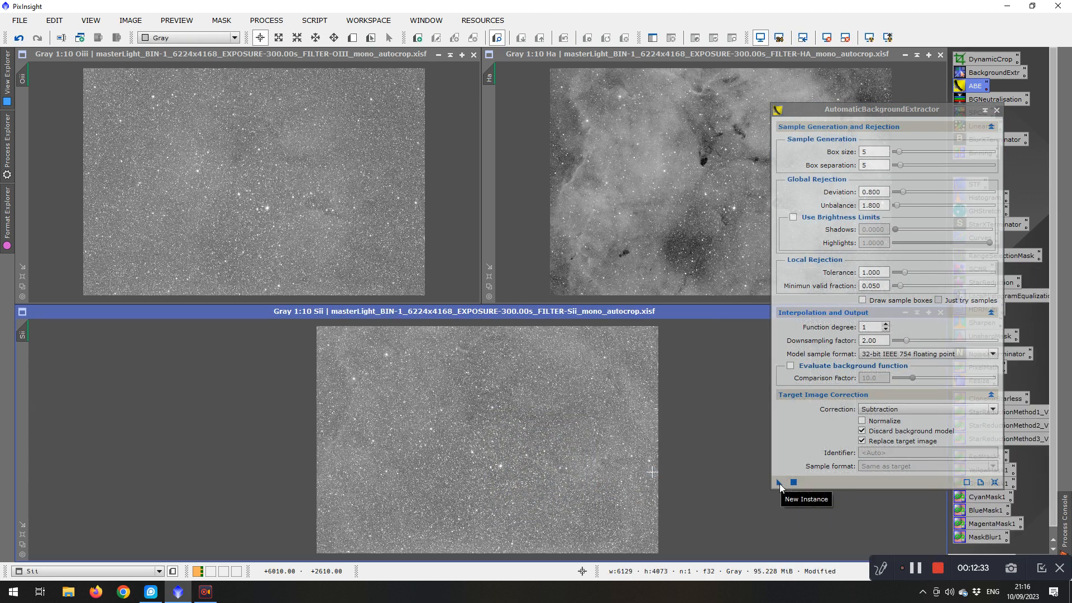
left_click_drag(777, 482, 627, 206)
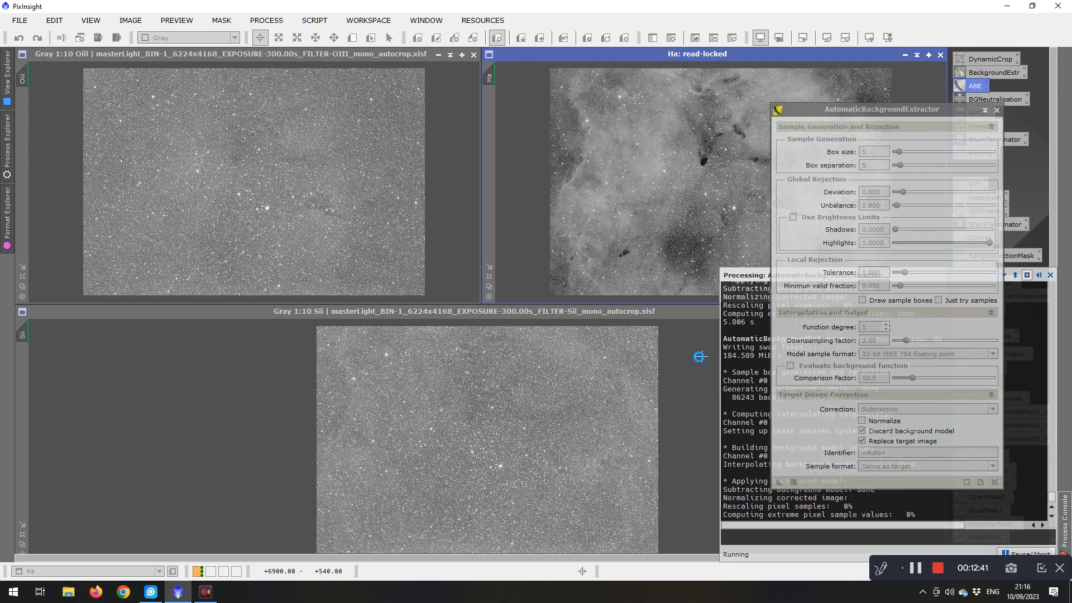
left_click_drag(781, 482, 287, 239)
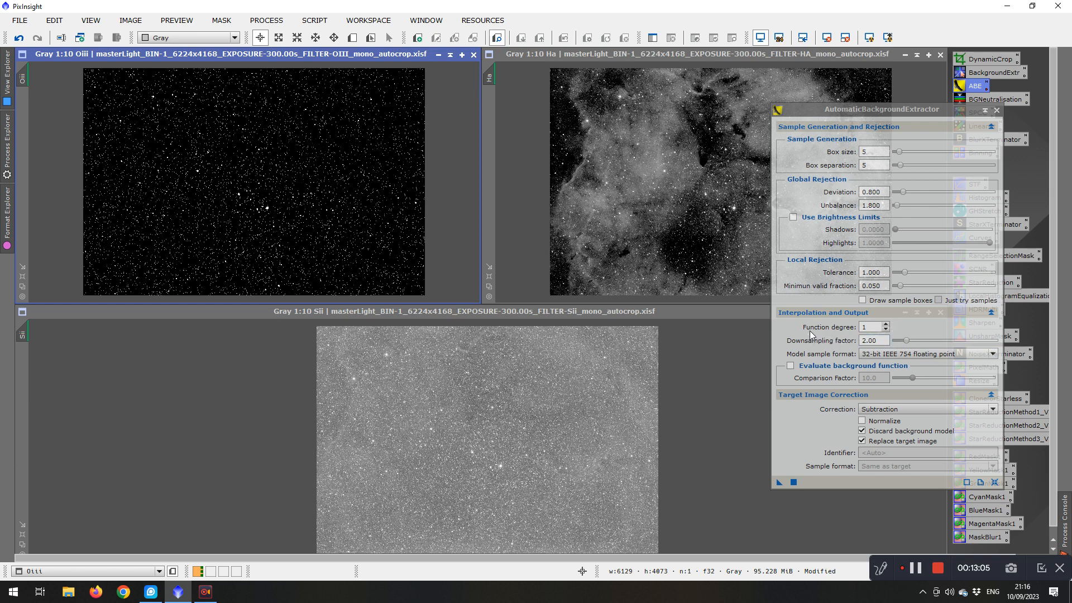
left_click(887, 324)
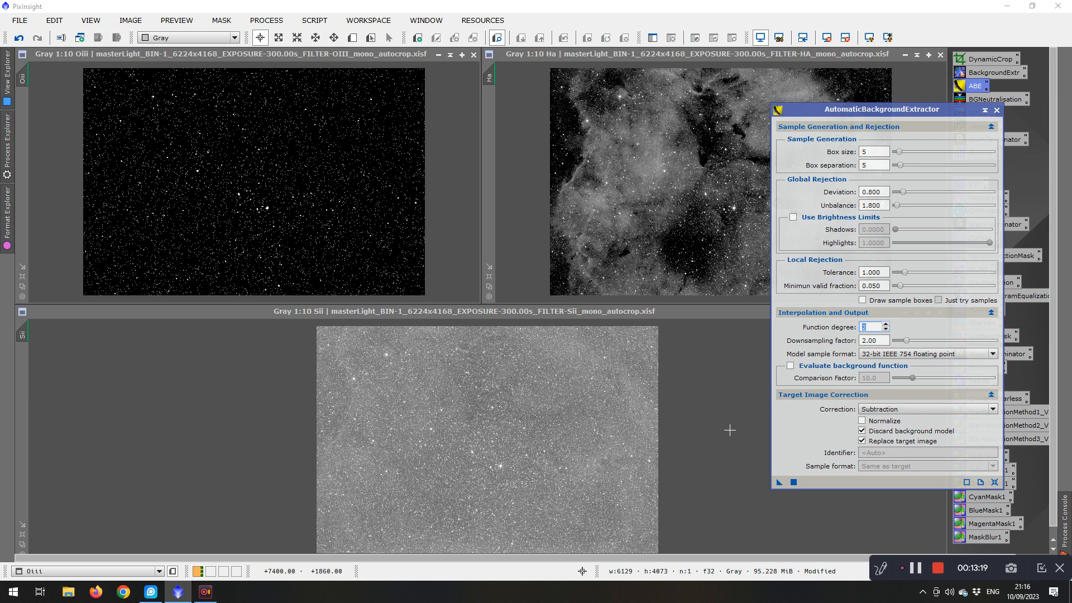
left_click(885, 324)
left_click(885, 324)
Close AutomaticBackgroundExtractor, then reset and reapply the automatic screen stretch on the Oiii, Ha and Sii images in turn
left_click(996, 110)
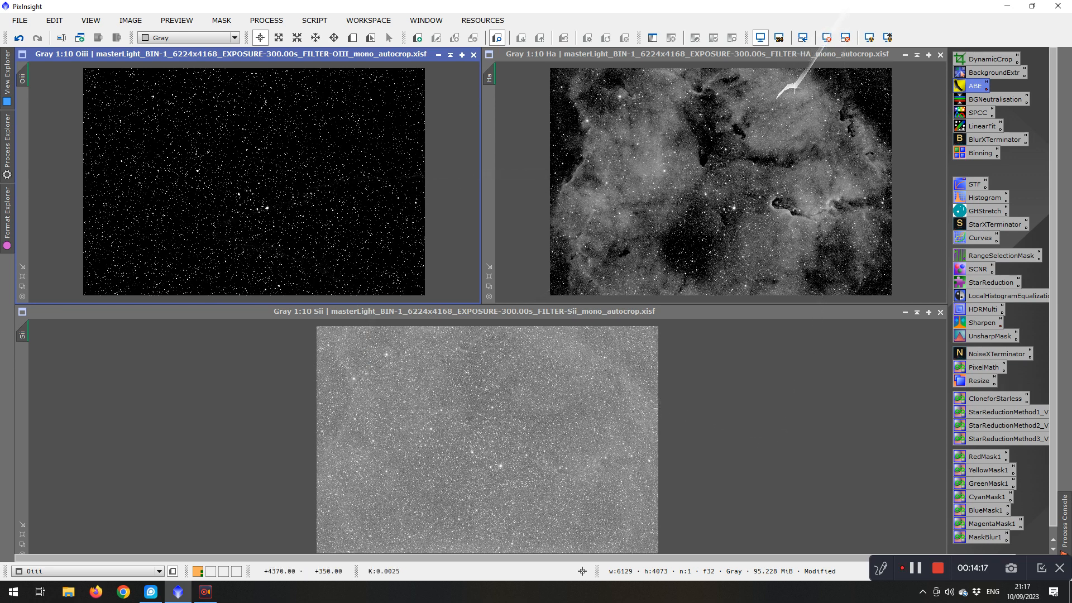
left_click(827, 38)
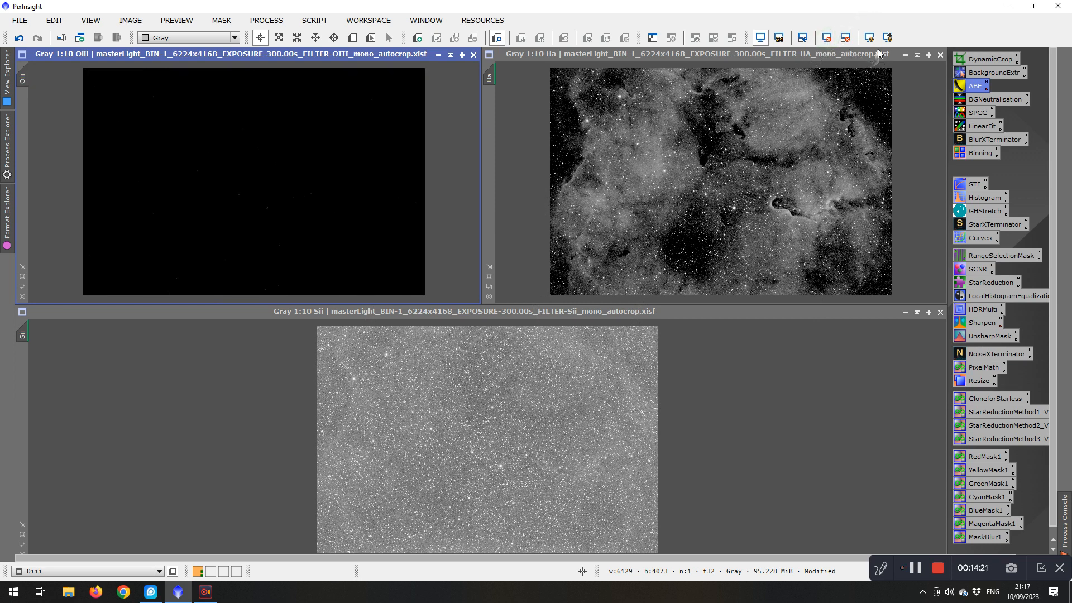
left_click(869, 37)
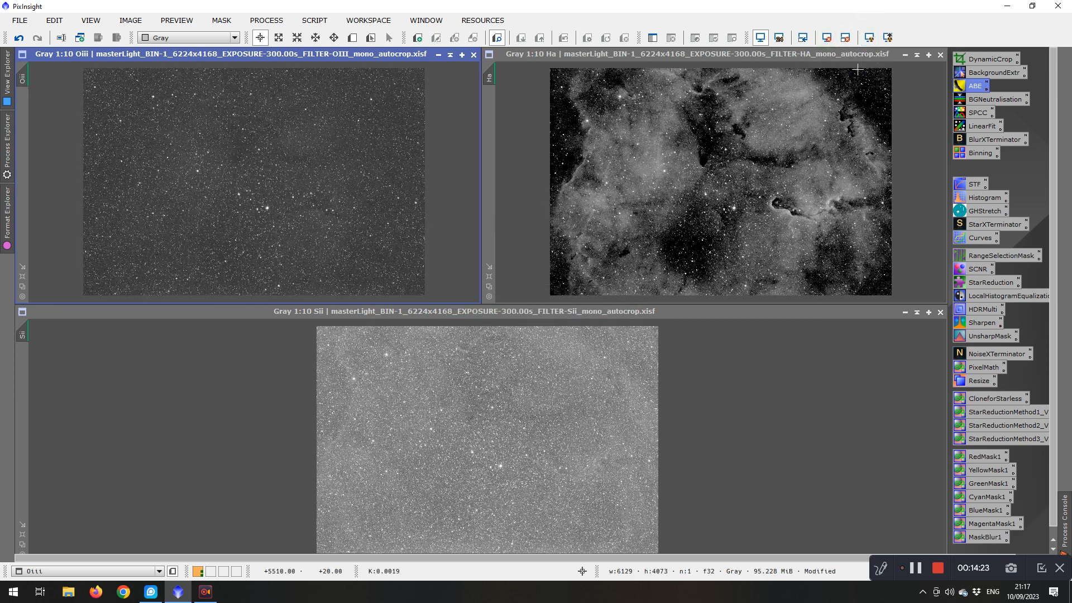
left_click(740, 127)
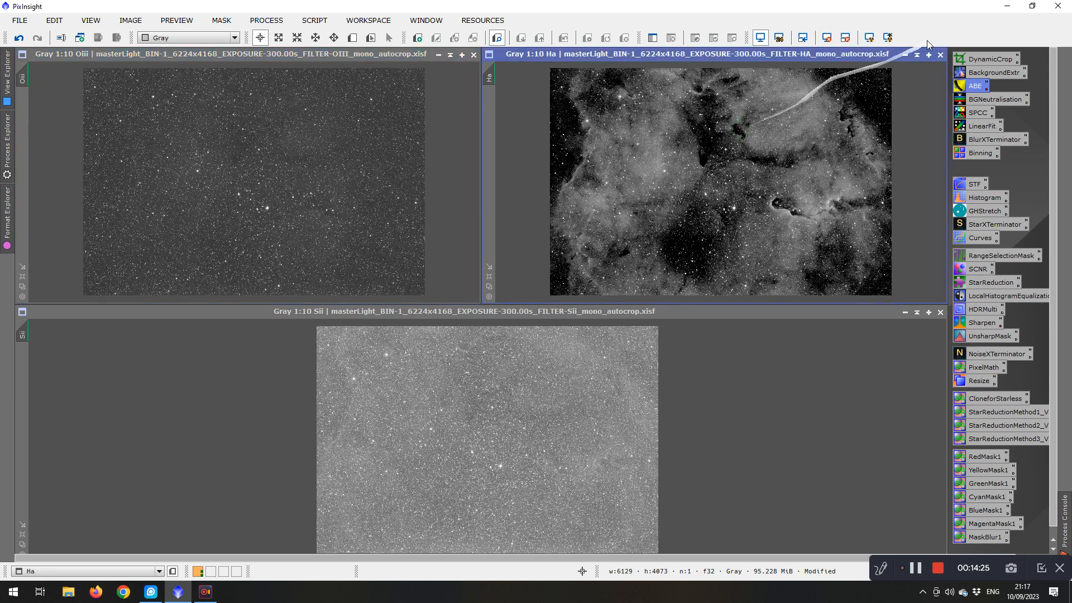
left_click(826, 37)
left_click(869, 38)
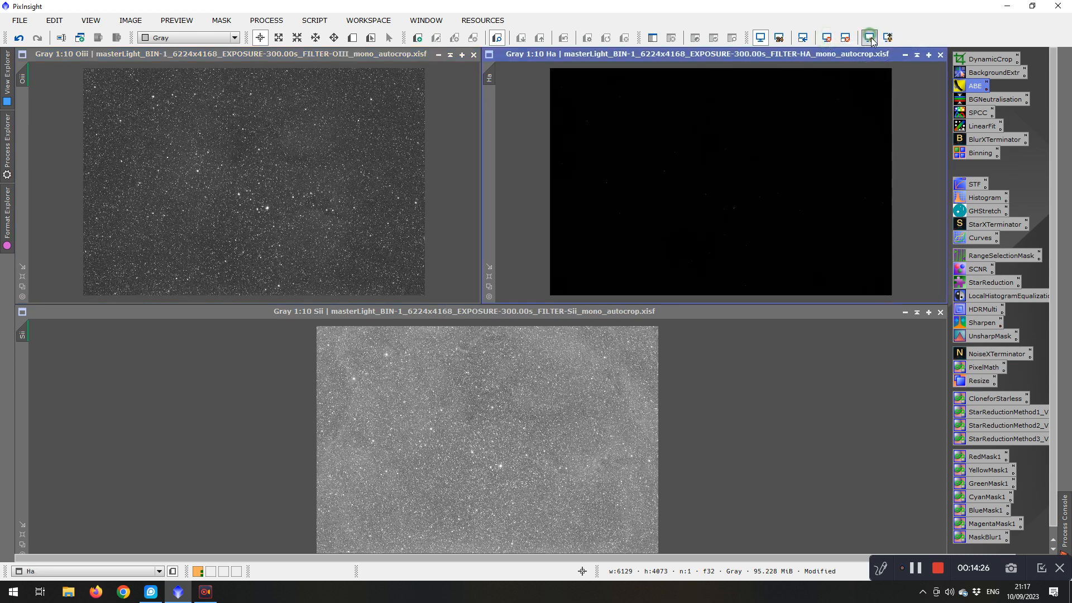
left_click(510, 361)
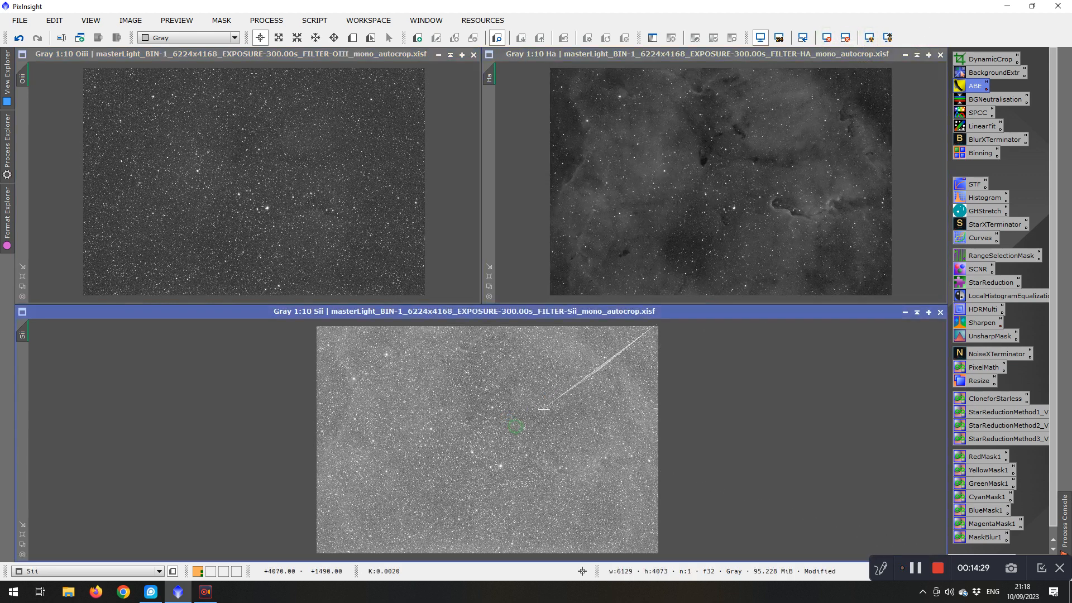
left_click(827, 38)
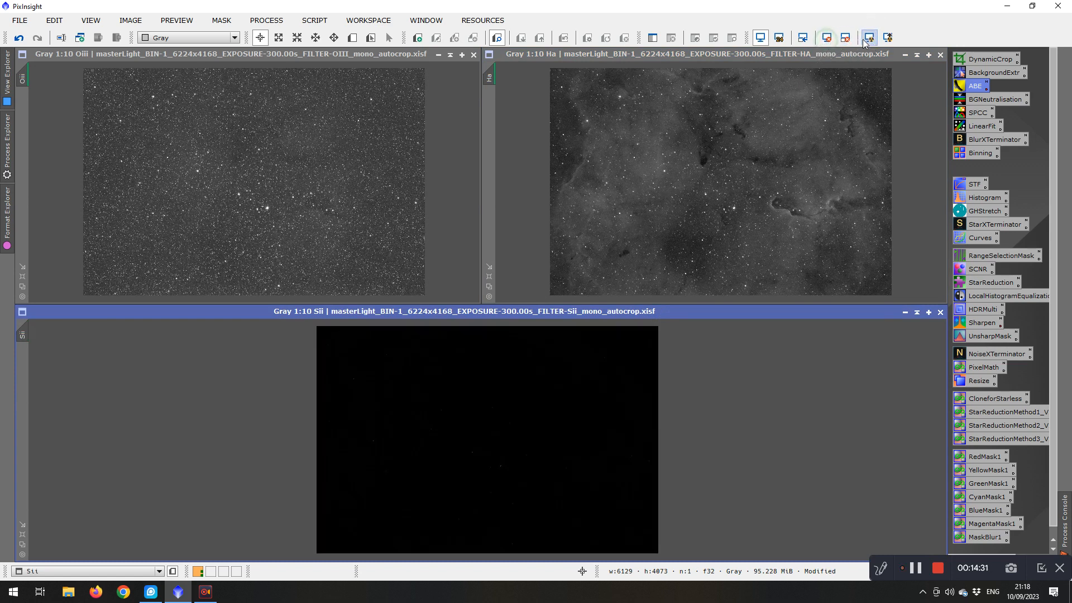
left_click(869, 38)
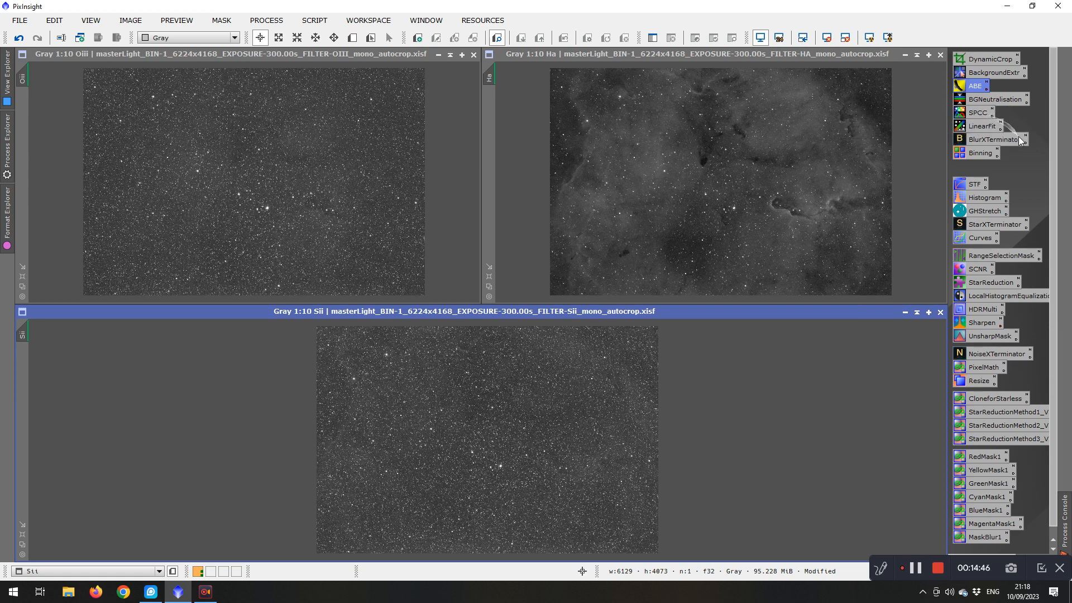
Open the LinearFit settings from its process icon and choose Sii as the reference image
double_click(980, 126)
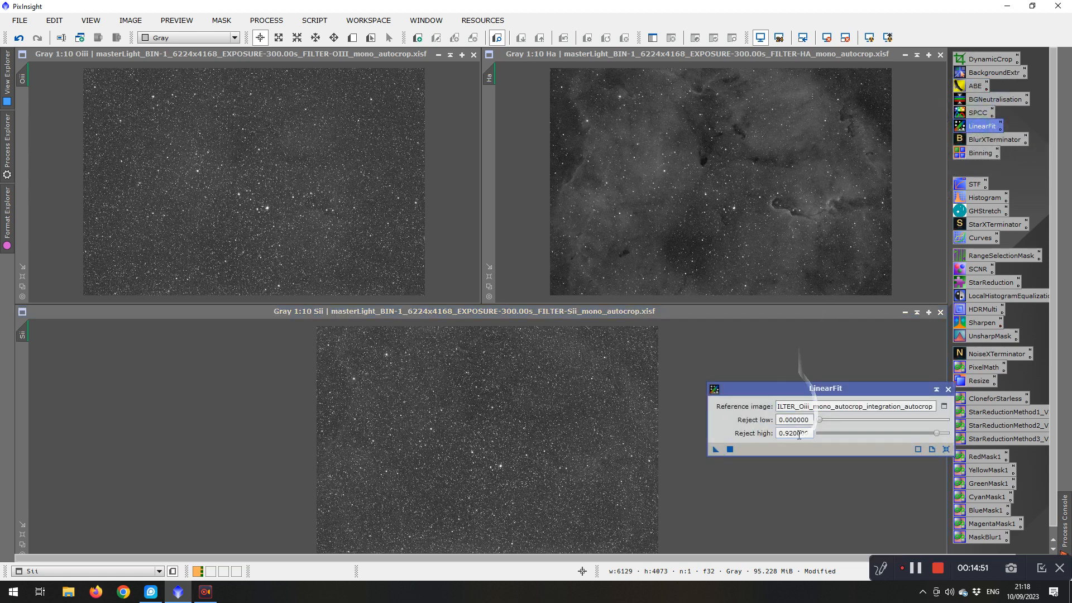
left_click(944, 406)
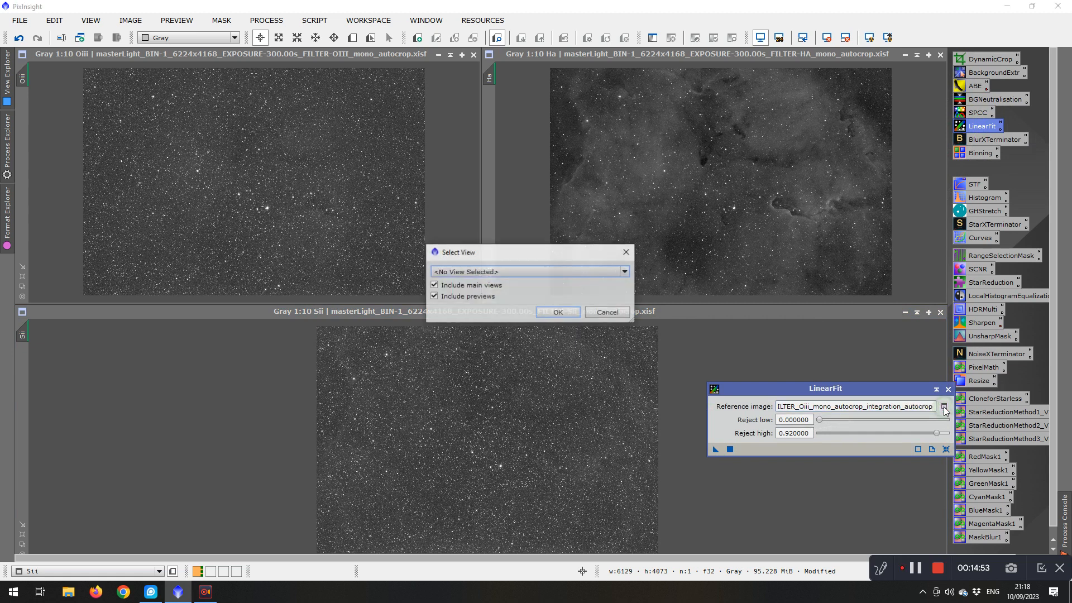
left_click(469, 273)
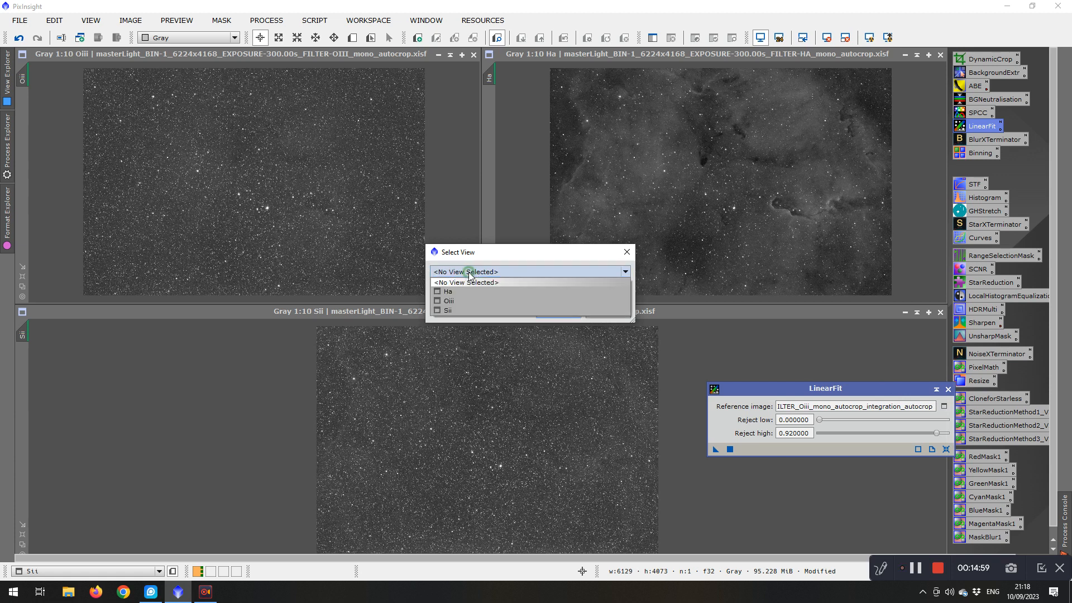
left_click(451, 311)
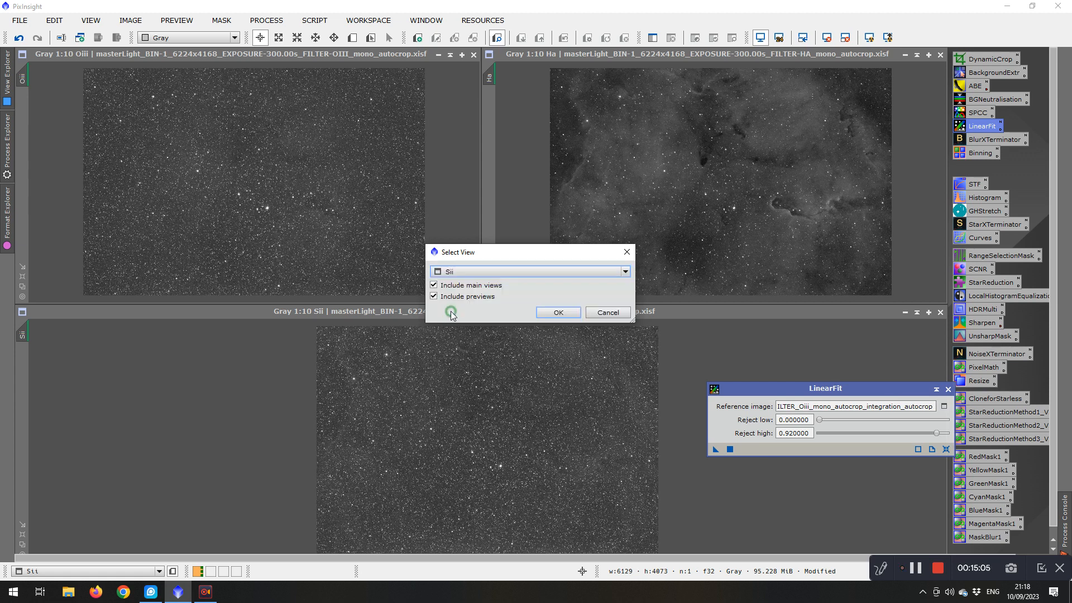
left_click(558, 312)
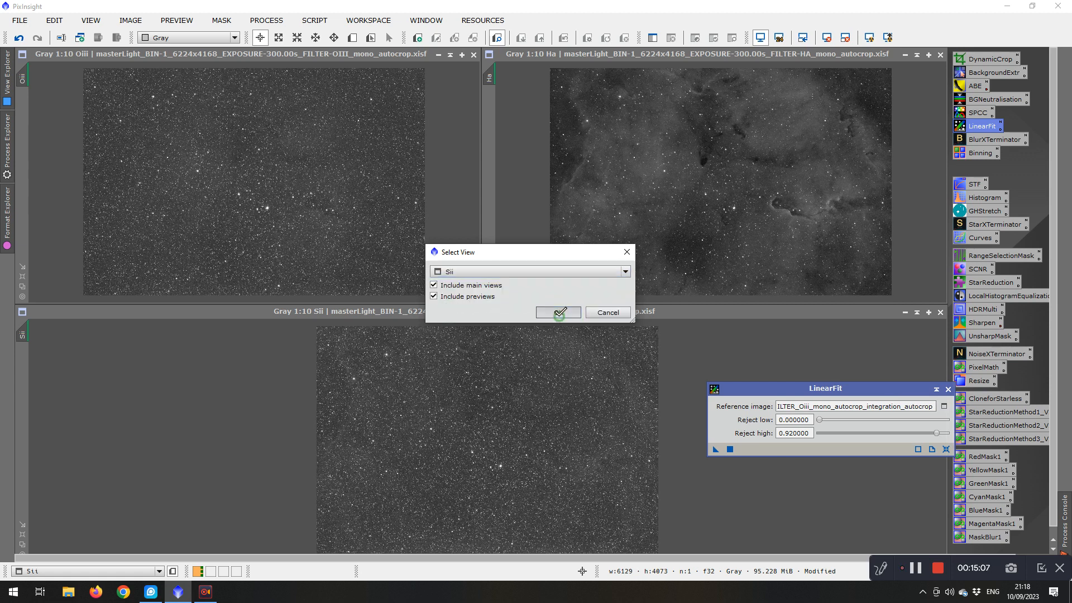
Apply the configured LinearFit to the Oiii and Ha images
left_click_drag(715, 450, 278, 192)
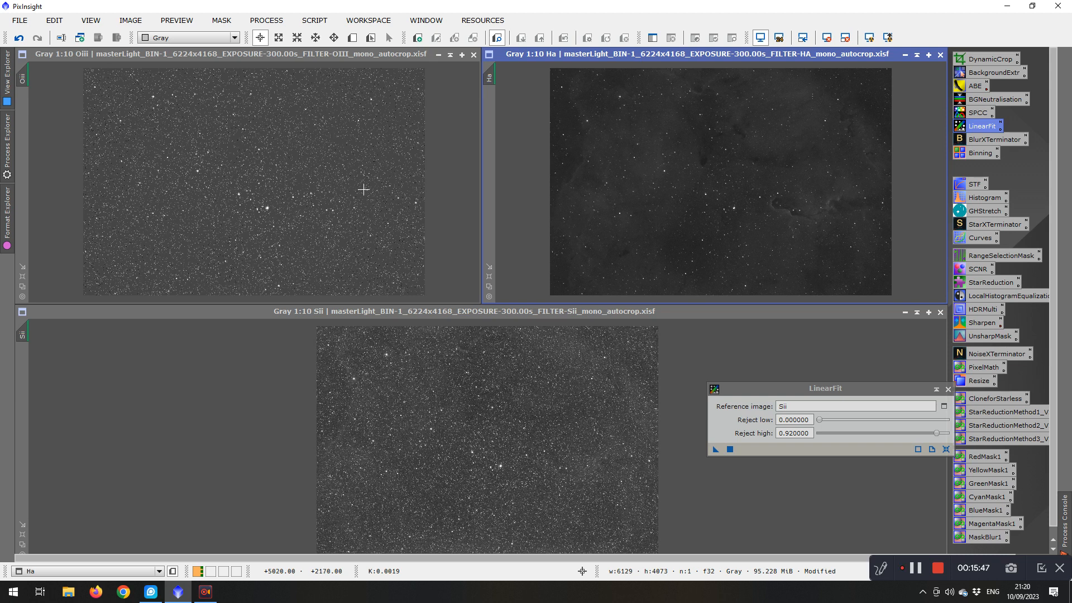
left_click_drag(364, 190, 670, 184)
left_click_drag(781, 180, 674, 174)
mouse_move(734, 126)
left_mouse_down()
mouse_move(720, 195)
mouse_move(779, 84)
left_mouse_up()
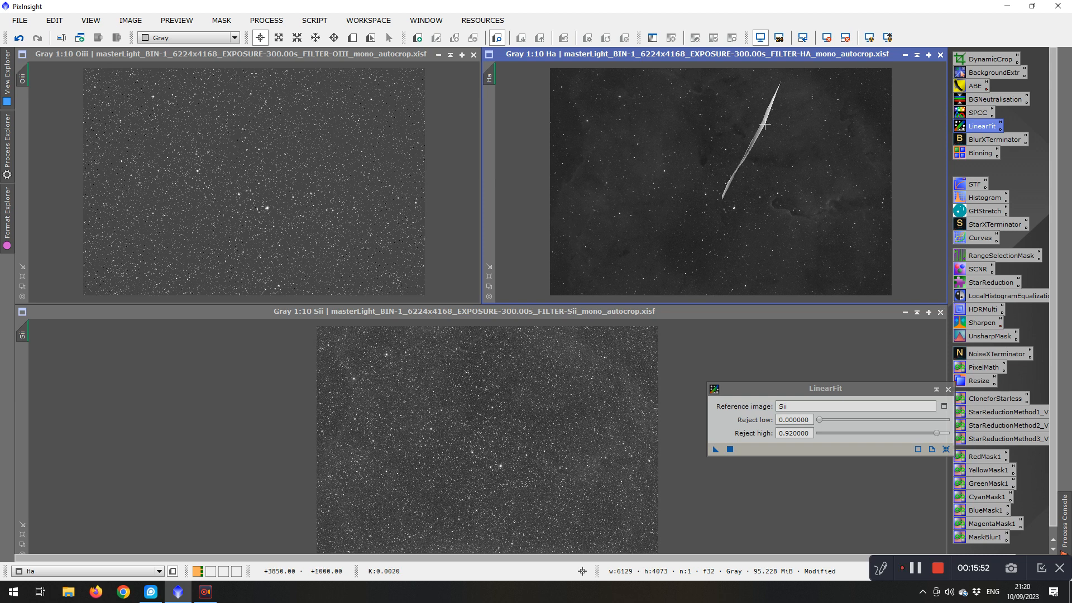
Reset and reapply the automatic screen stretch on the Ha image, and close LinearFit
left_click(828, 37)
mouse_move(860, 34)
left_mouse_down()
mouse_move(978, 148)
mouse_move(943, 195)
left_mouse_up()
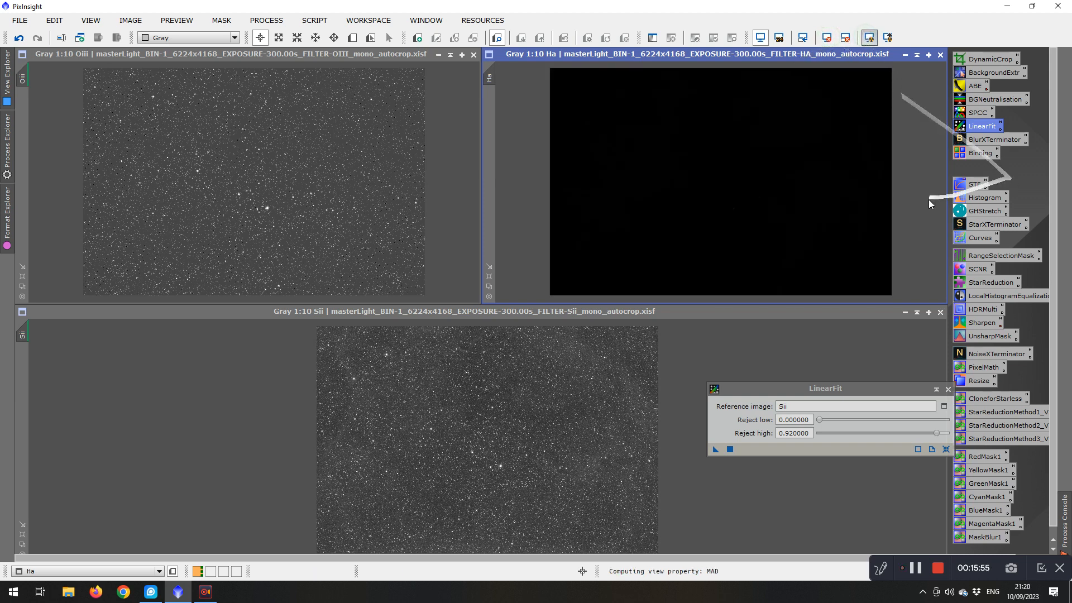
key("ctrl+a")
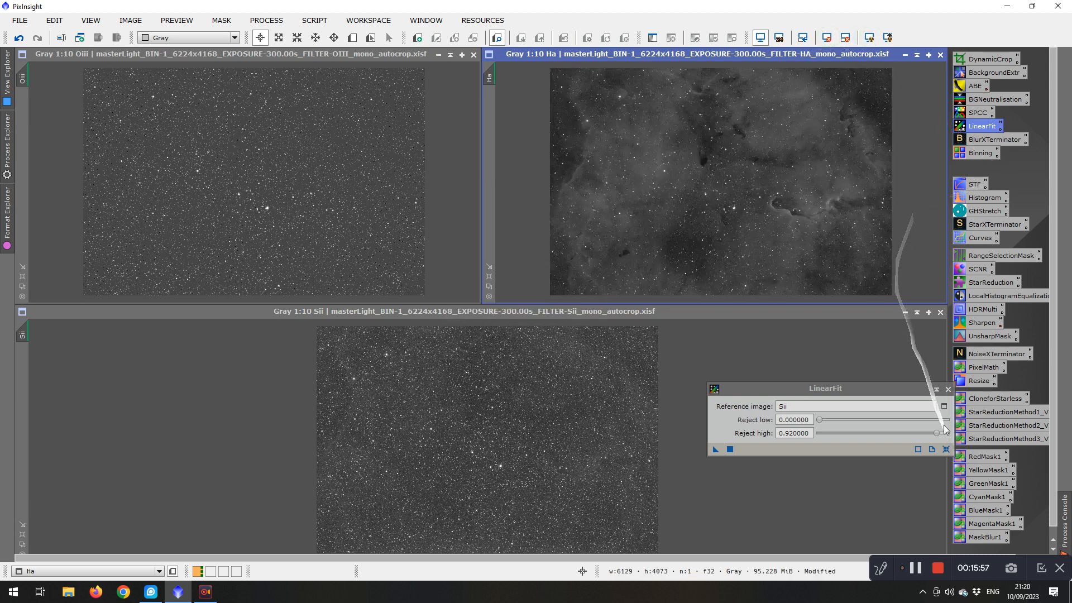
left_click(948, 390)
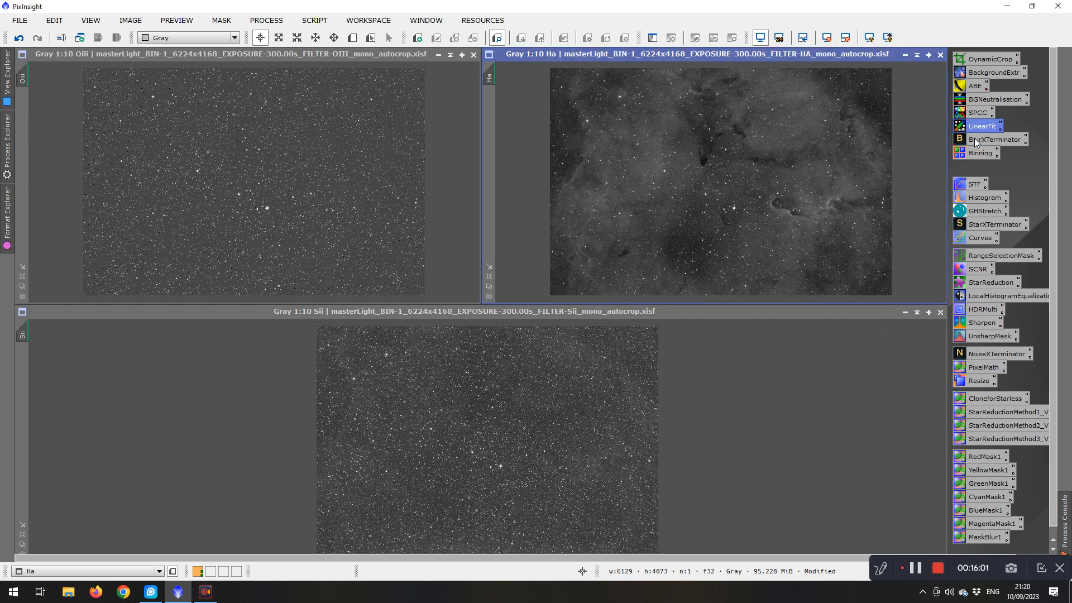
Open the BlurXTerminator settings and evaluate the Oiii image's star profile with the PSFImage script using the Moffat function
double_click(963, 141)
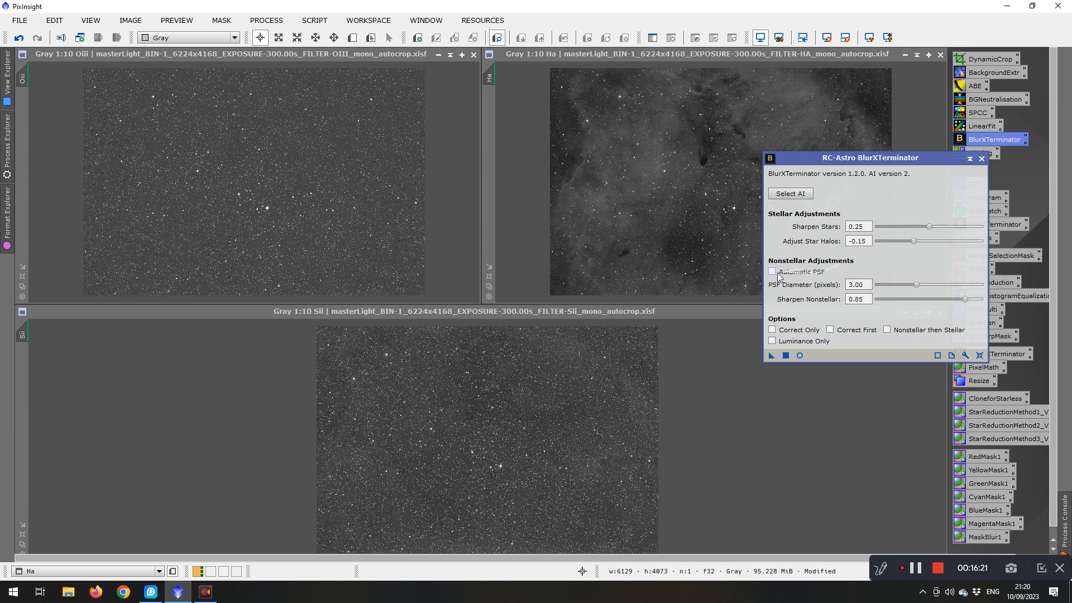
mouse_move(810, 276)
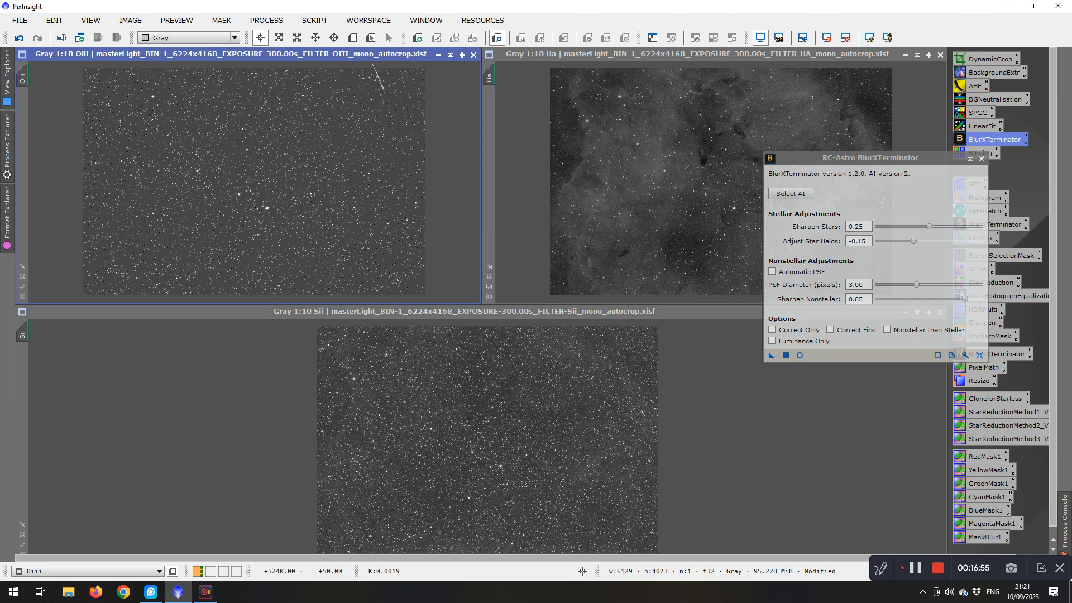
left_click(311, 21)
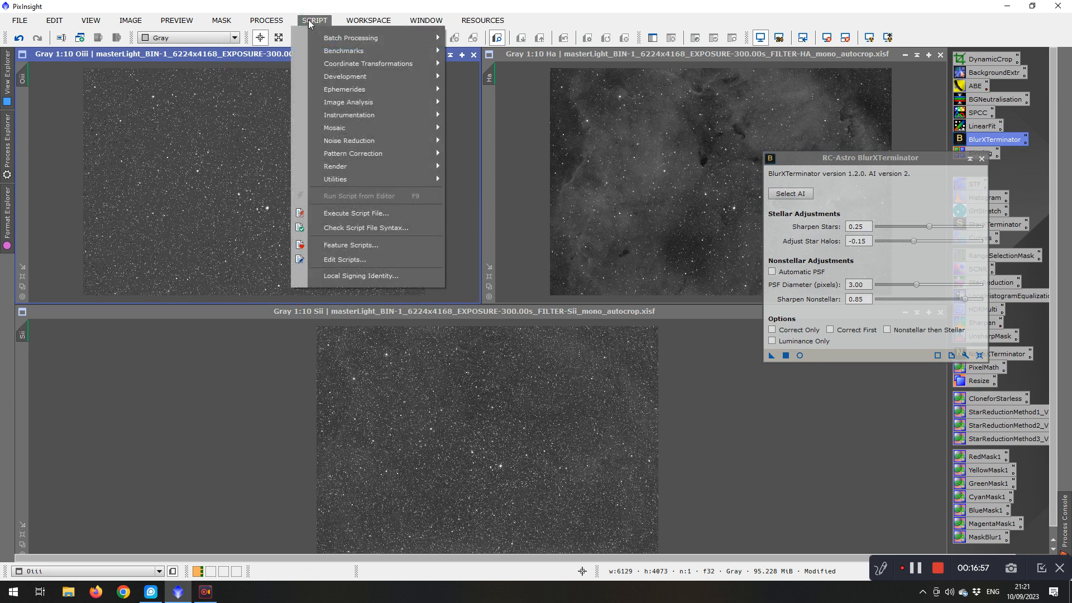
mouse_move(339, 168)
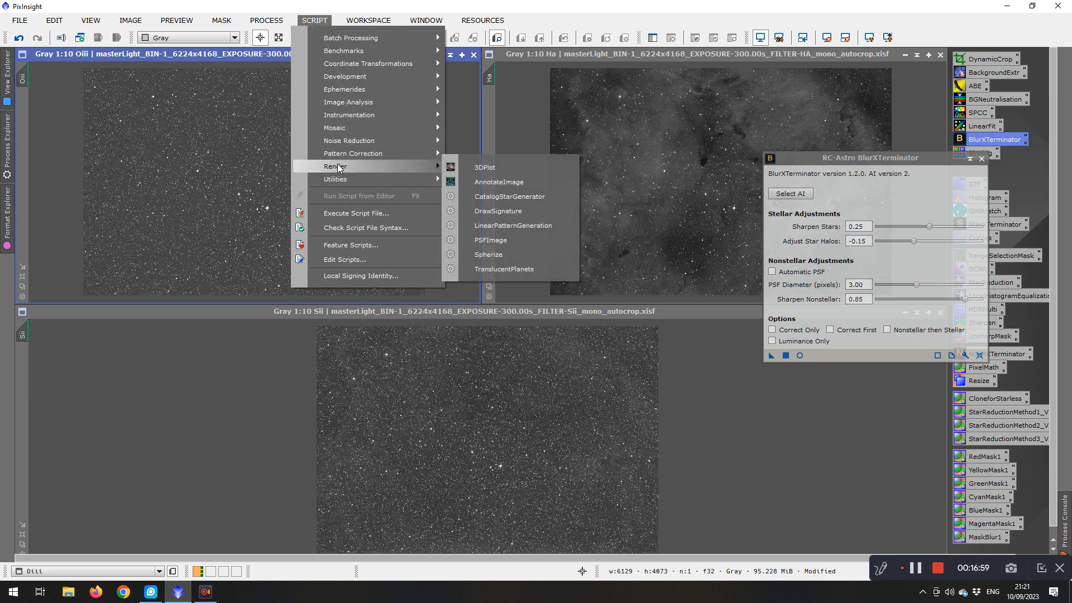
left_click(488, 242)
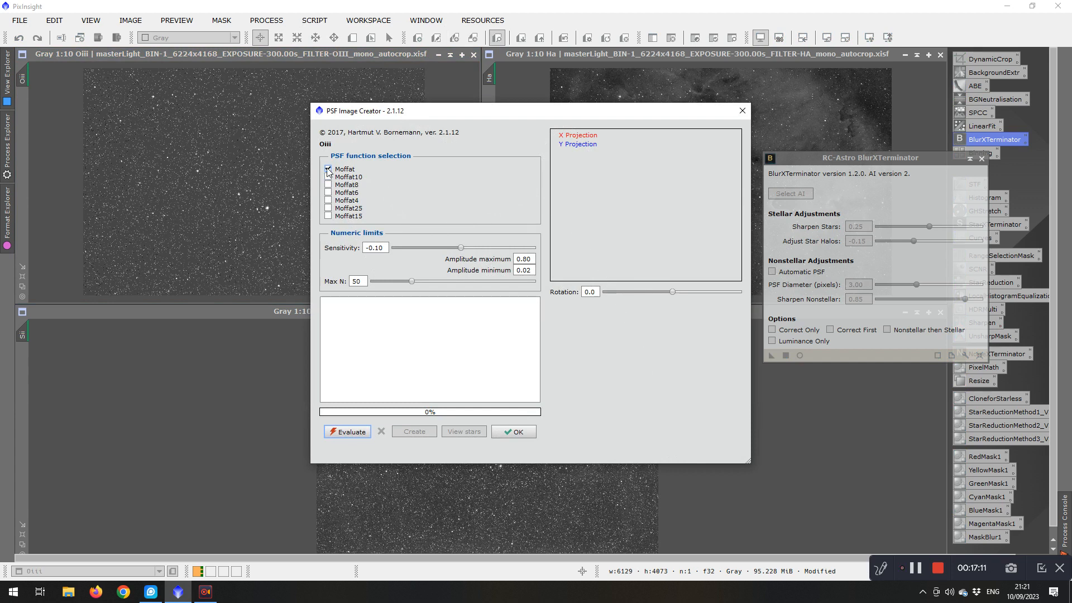
left_click(349, 432)
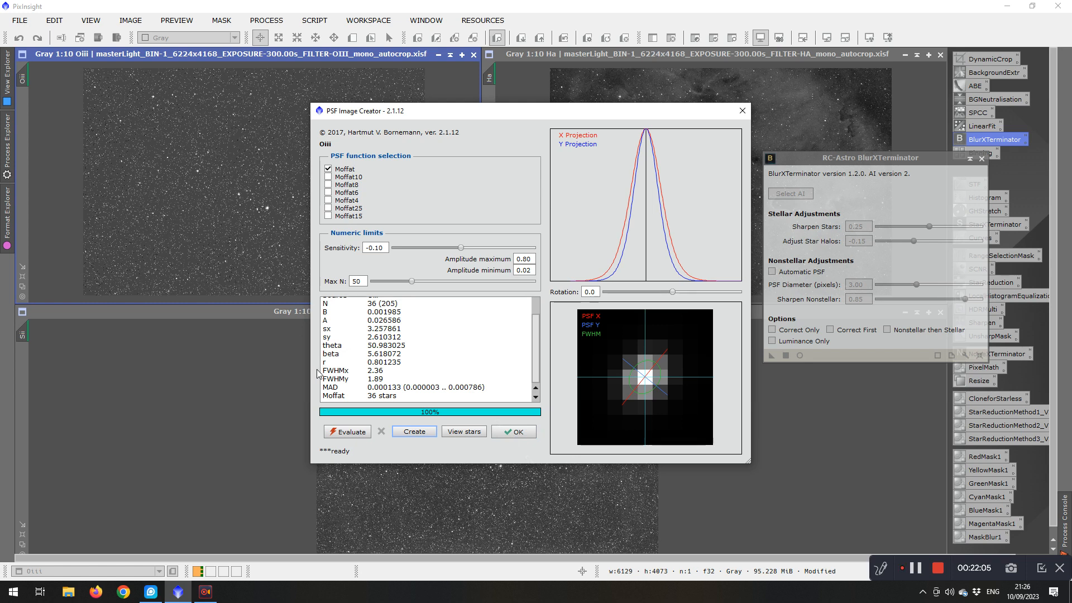
Examine the FWHMx and FWHMy values in the PSF results for Oiii, and close the PSF Image Creator
left_click_drag(322, 369, 376, 380)
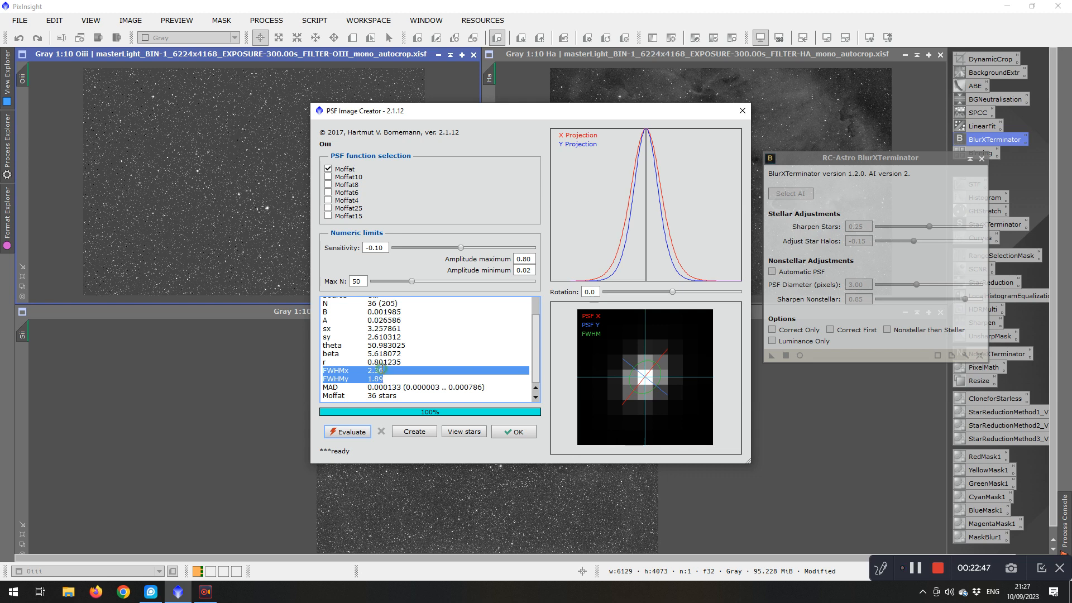
left_click(385, 379)
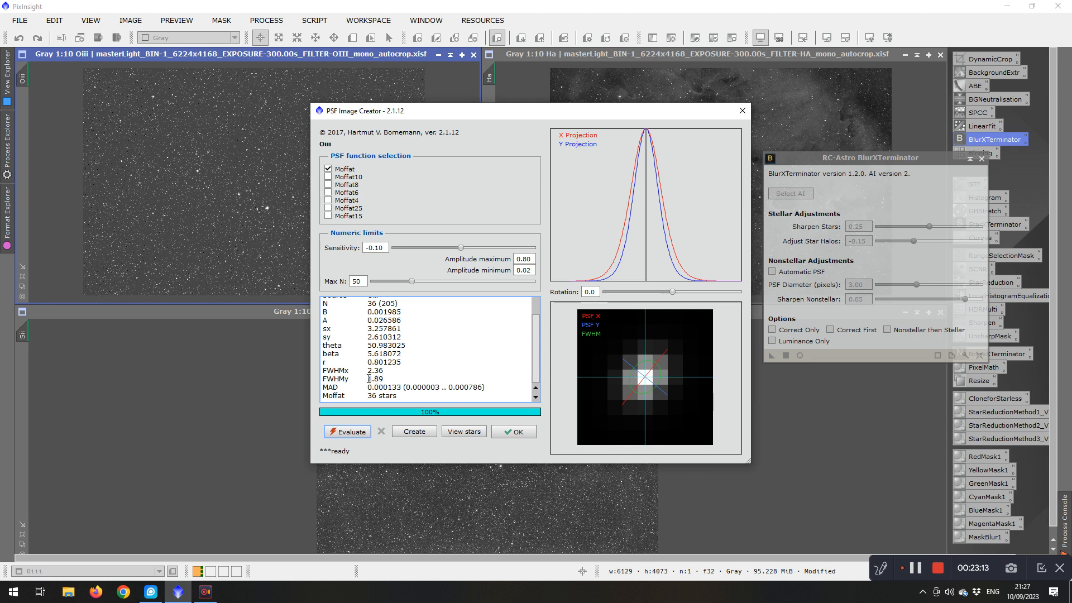
left_click_drag(368, 379, 385, 379)
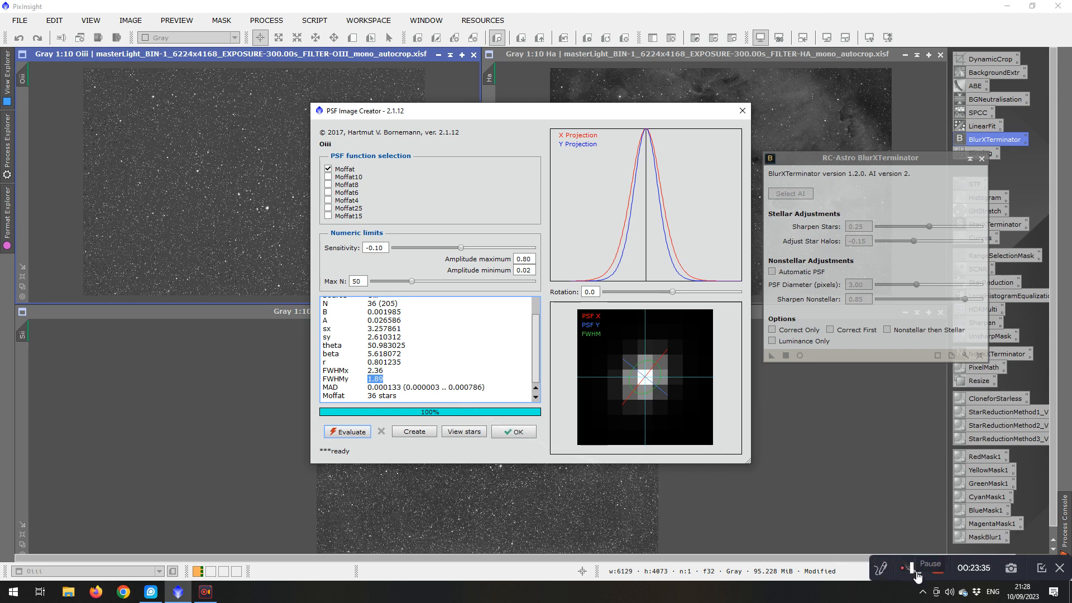
left_click(736, 478)
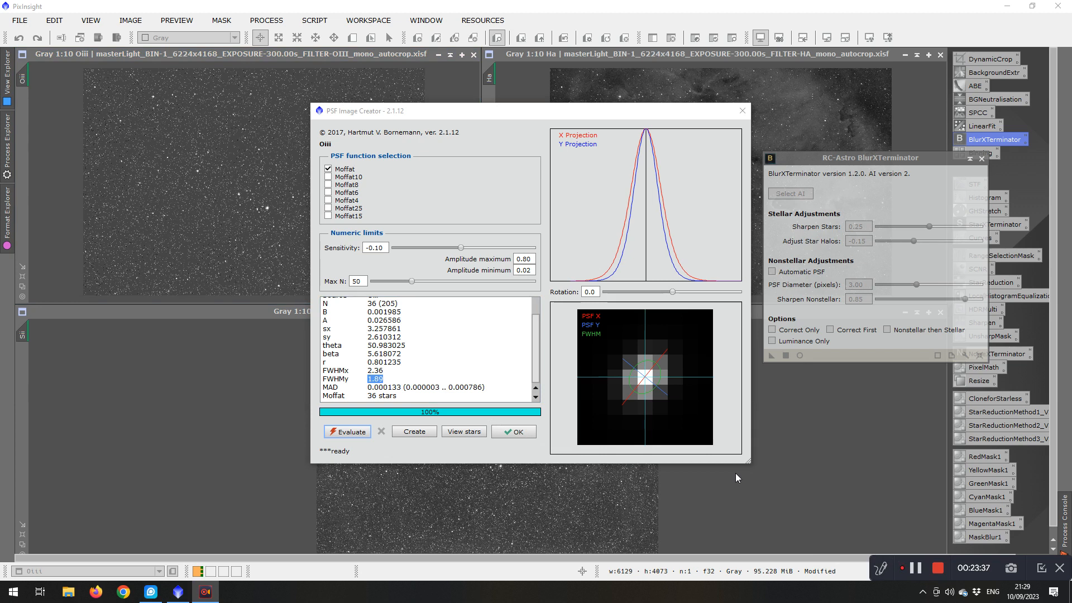
left_click(742, 111)
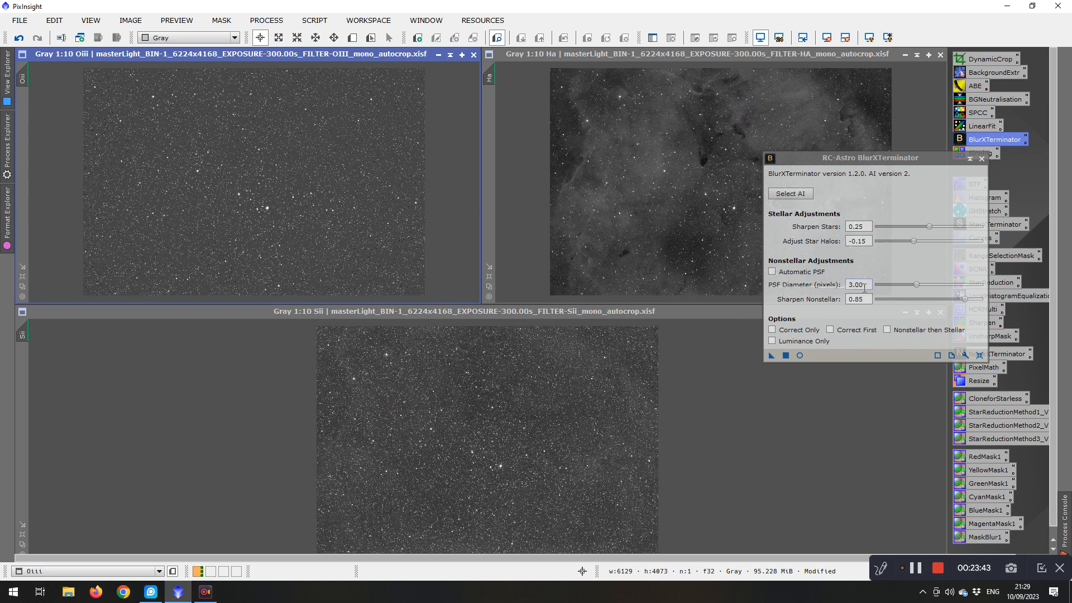
Set the BlurXTerminator PSF diameter to 2.12 pixels and apply the process to the Oiii image
left_click_drag(918, 285, 905, 286)
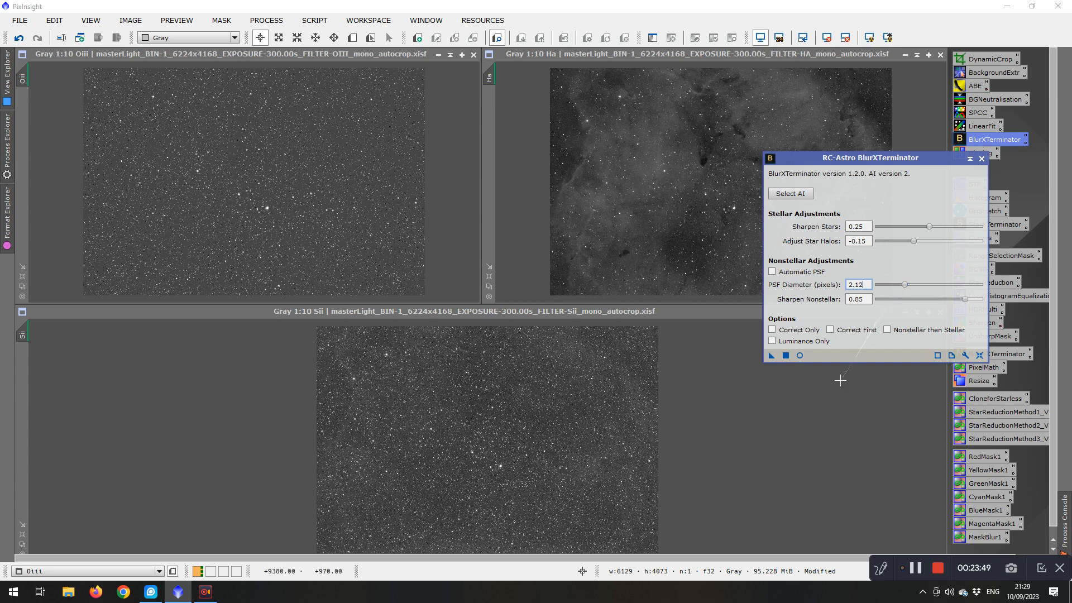
left_click_drag(772, 355, 355, 243)
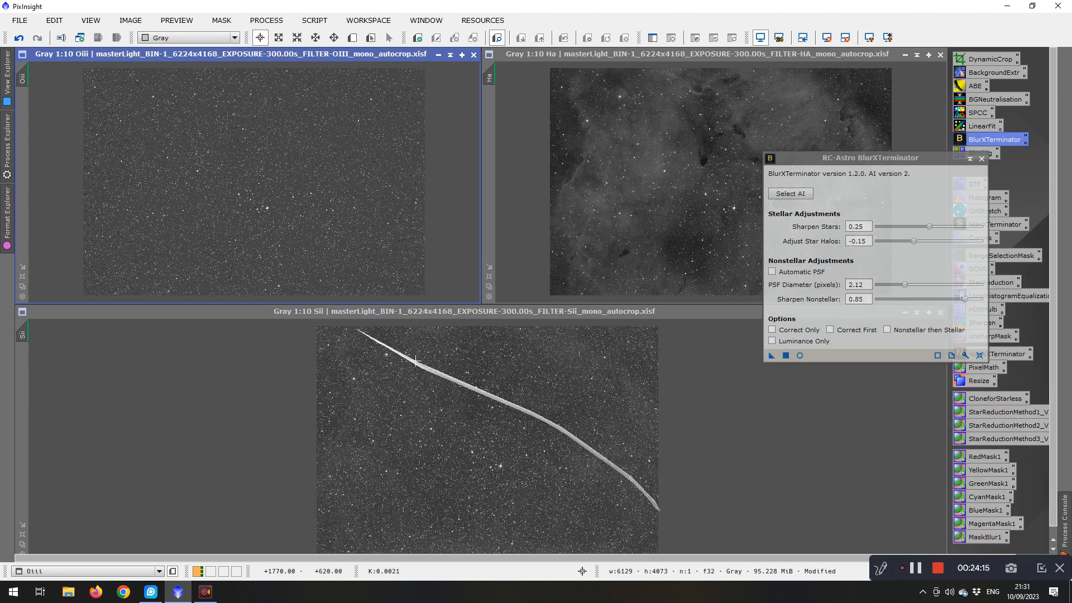
Compare the Oiii stars before and after BlurXTerminator by repeatedly undoing and redoing the process, leaving the sharpening applied
key("ctrl+z")
key("ctrl+y")
scroll(259, 199, "up", 3)
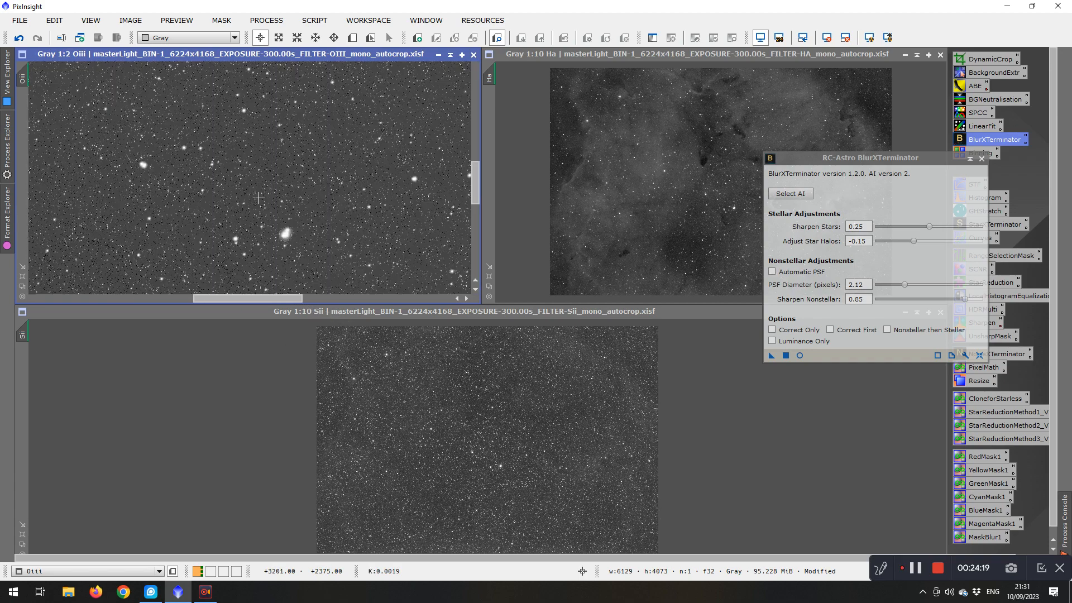
left_click(18, 41)
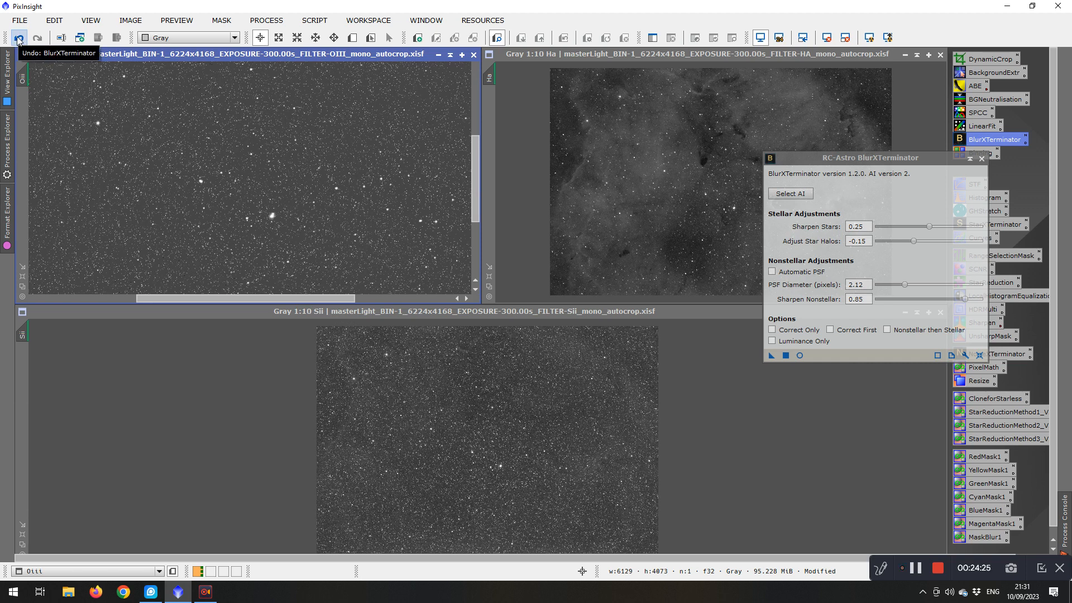
left_click(19, 39)
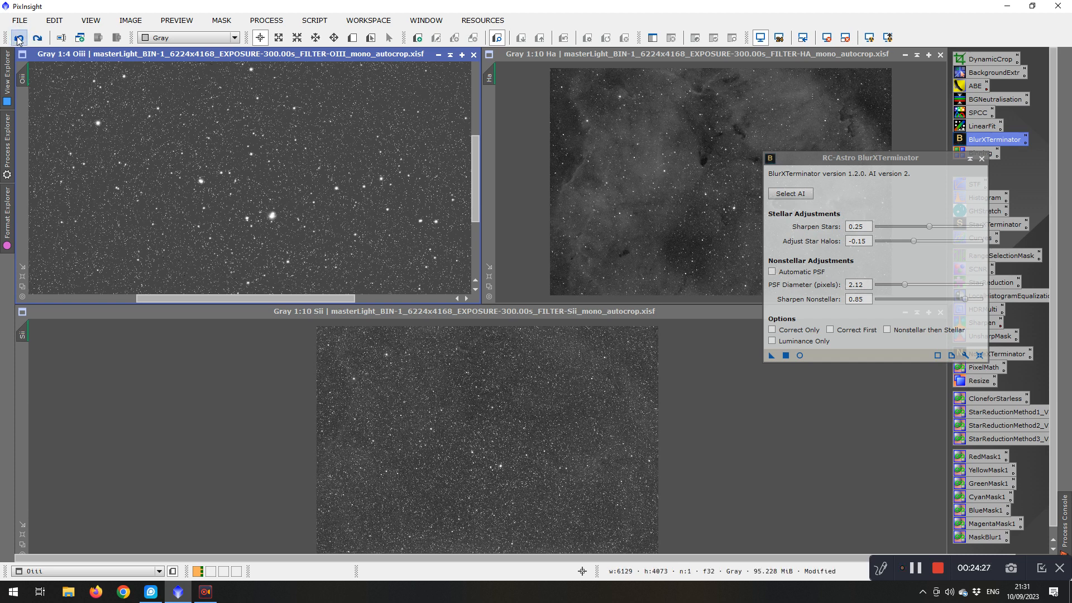
left_click(37, 40)
left_click(18, 39)
left_click(37, 39)
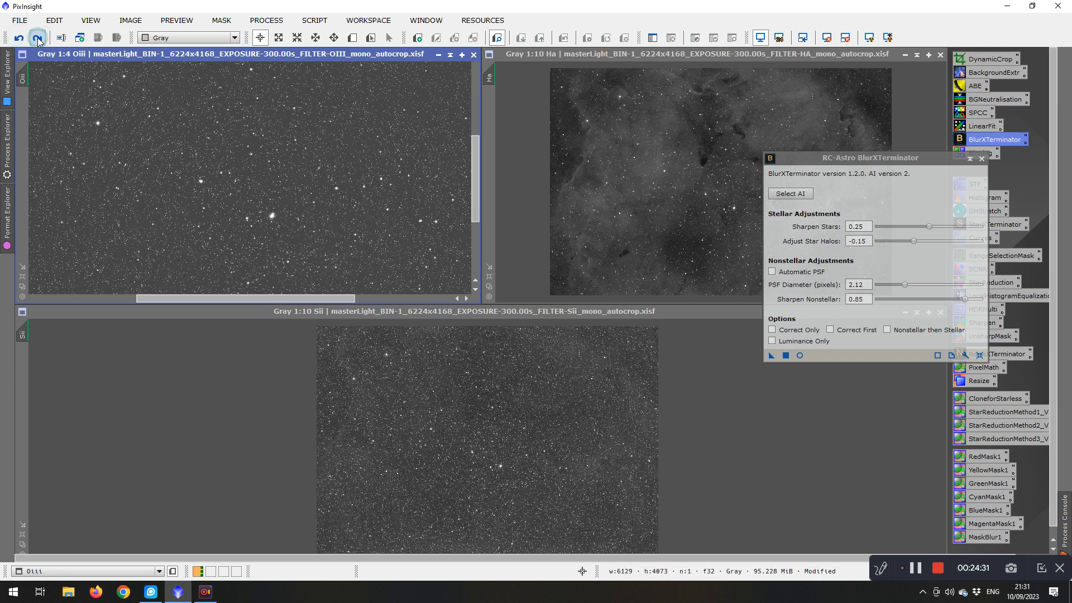
Check the sharpened Oiii image once more against its unsharpened version and view the whole frame
left_click(37, 40)
left_click(36, 39)
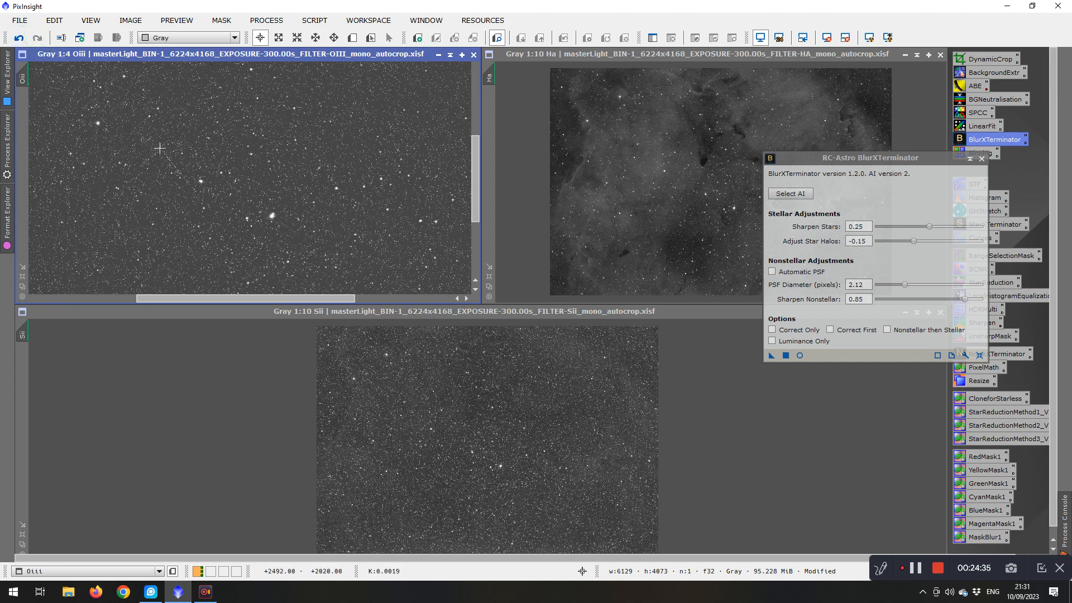
scroll(290, 244, "down", 5)
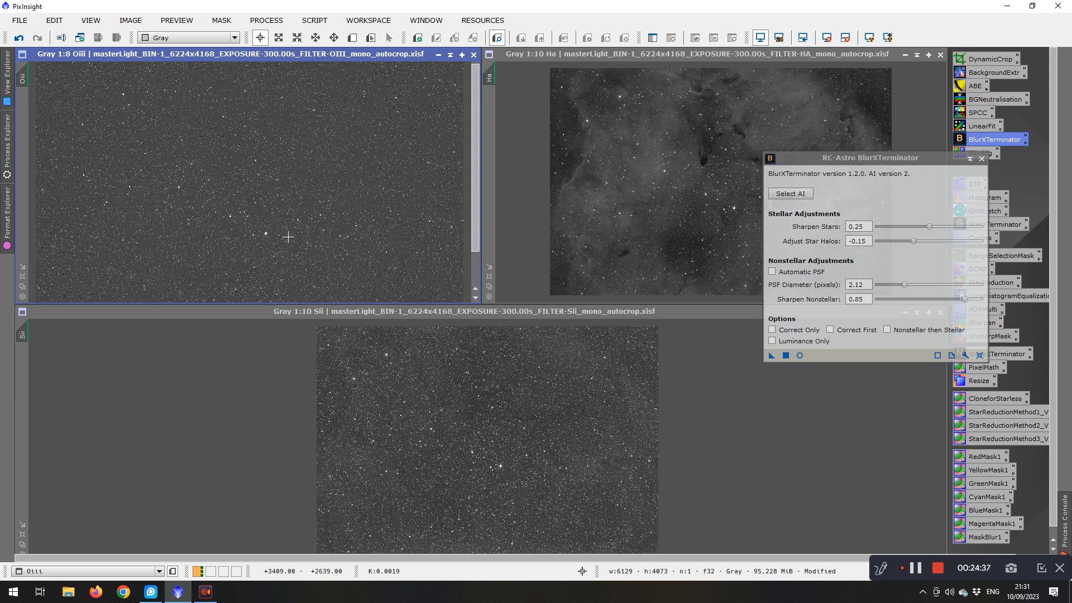
scroll(289, 237, "down", 1)
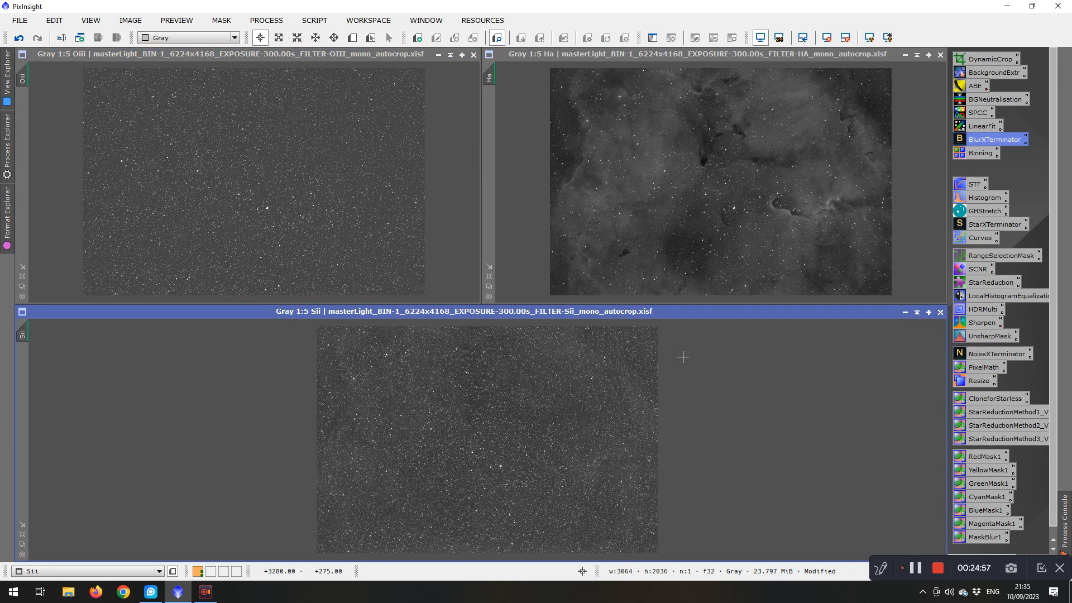
mouse_move(672, 349)
left_mouse_down()
mouse_move(710, 265)
mouse_move(695, 165)
mouse_move(601, 322)
mouse_move(595, 390)
left_mouse_up()
mouse_move(691, 433)
left_mouse_down()
mouse_move(863, 328)
mouse_move(825, 361)
left_mouse_up()
mouse_move(831, 353)
left_mouse_down()
mouse_move(562, 360)
mouse_move(272, 339)
mouse_move(326, 323)
mouse_move(311, 301)
mouse_move(289, 320)
mouse_move(327, 300)
mouse_move(324, 317)
mouse_move(474, 291)
mouse_move(626, 79)
mouse_move(562, 11)
mouse_move(531, 67)
mouse_move(523, 117)
mouse_move(558, 239)
mouse_move(541, 293)
mouse_move(634, 214)
mouse_move(617, 325)
mouse_move(655, 328)
mouse_move(816, 278)
mouse_move(969, 159)
left_mouse_up()
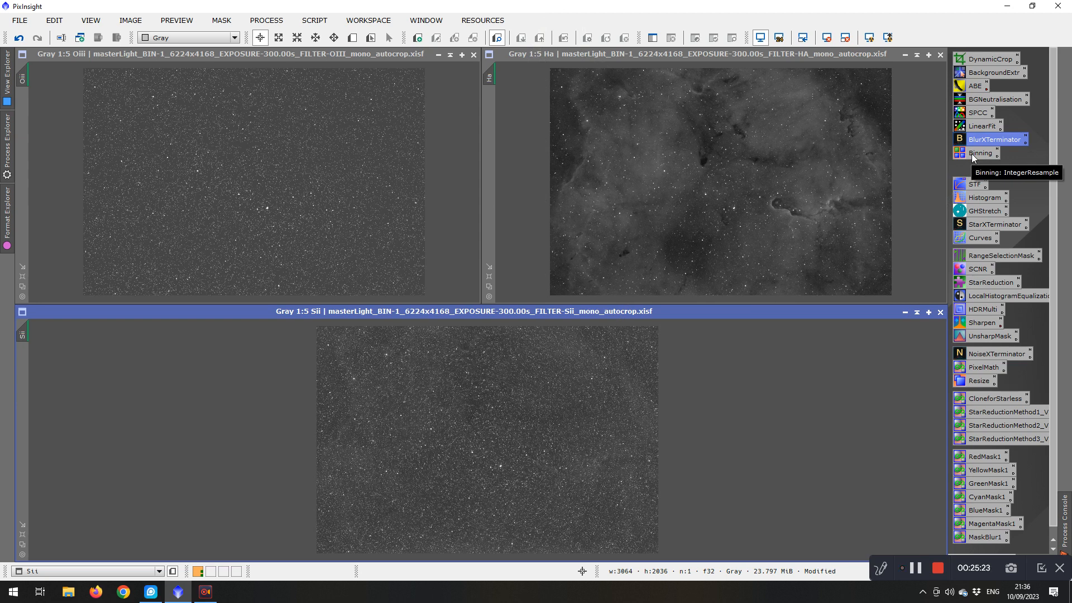
mouse_move(972, 158)
left_mouse_down()
mouse_move(852, 174)
mouse_move(630, 140)
mouse_move(279, 160)
mouse_move(381, 350)
mouse_move(458, 412)
mouse_move(520, 439)
mouse_move(840, 389)
left_mouse_up()
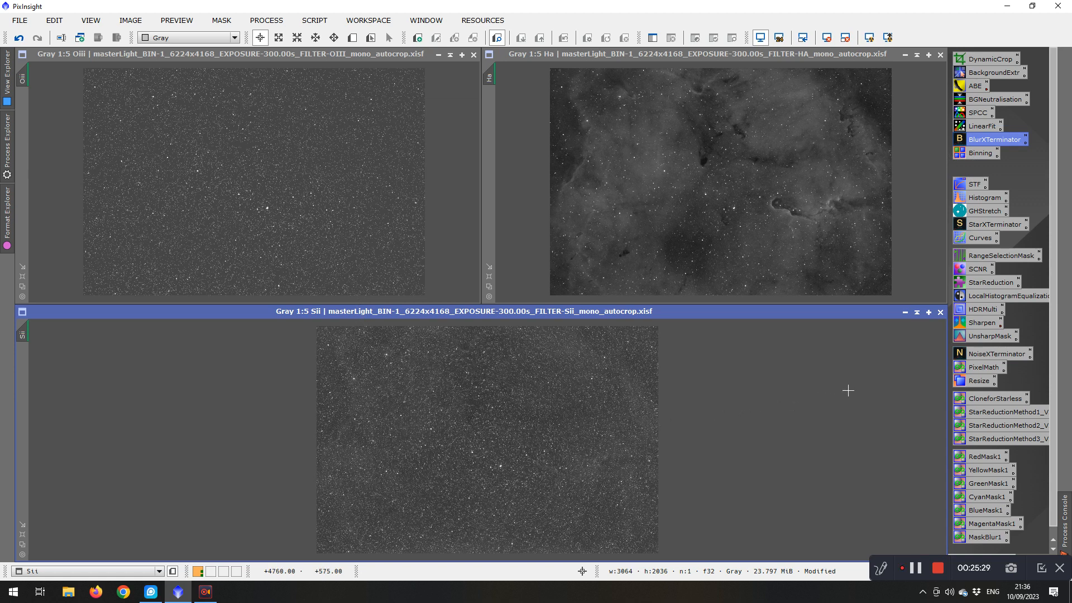
left_click_drag(853, 383, 862, 378)
Remove the temporary screen stretch from the Ha, Sii and Oiii images
left_click(667, 54)
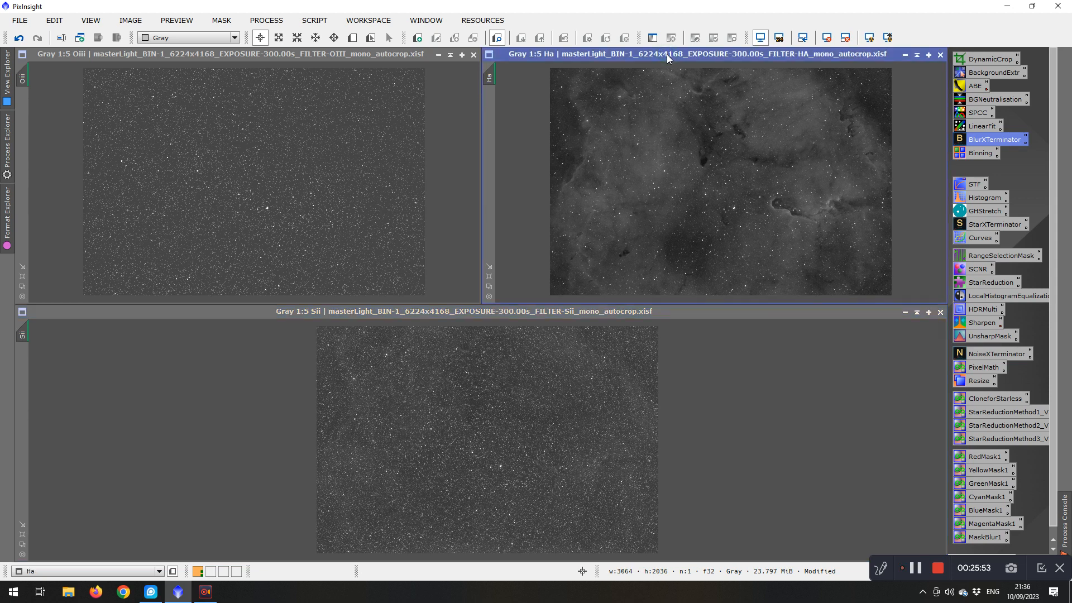
left_click(827, 38)
left_click(369, 55)
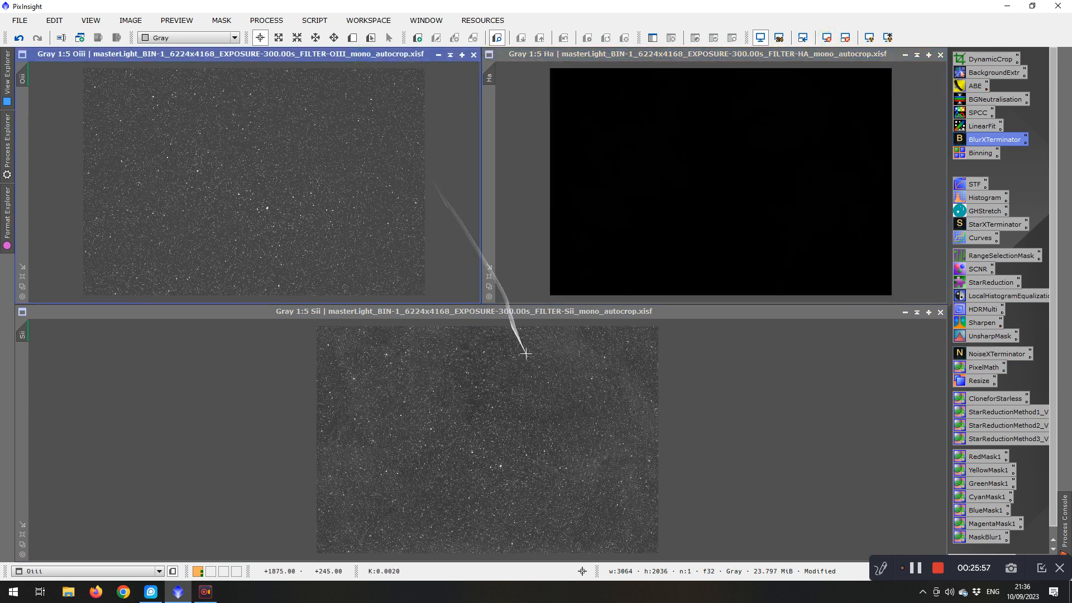
left_click(515, 312)
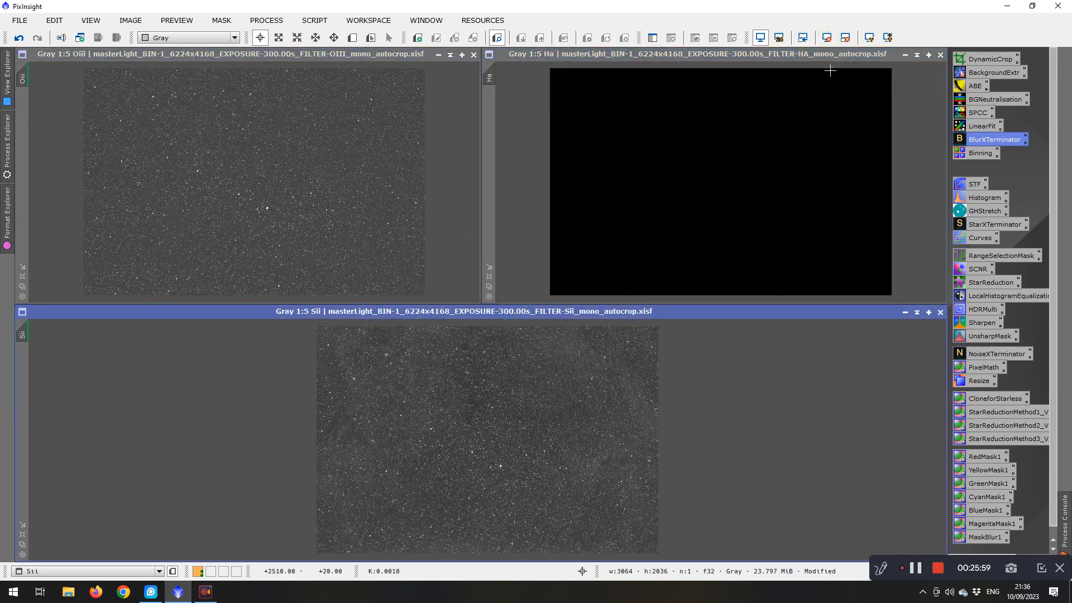
key("ctrl+F12")
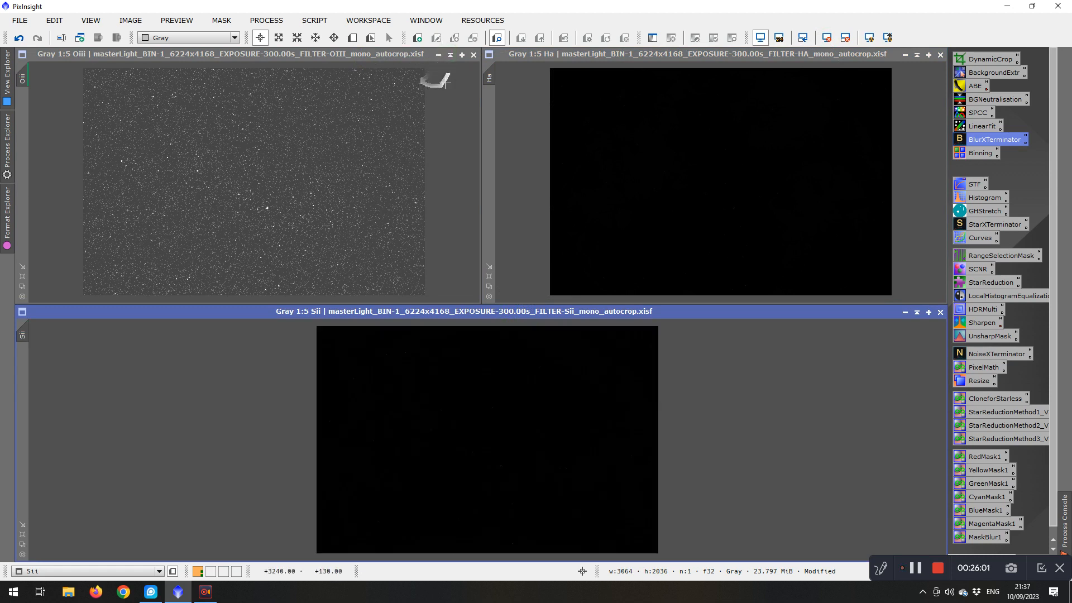
left_click(450, 56)
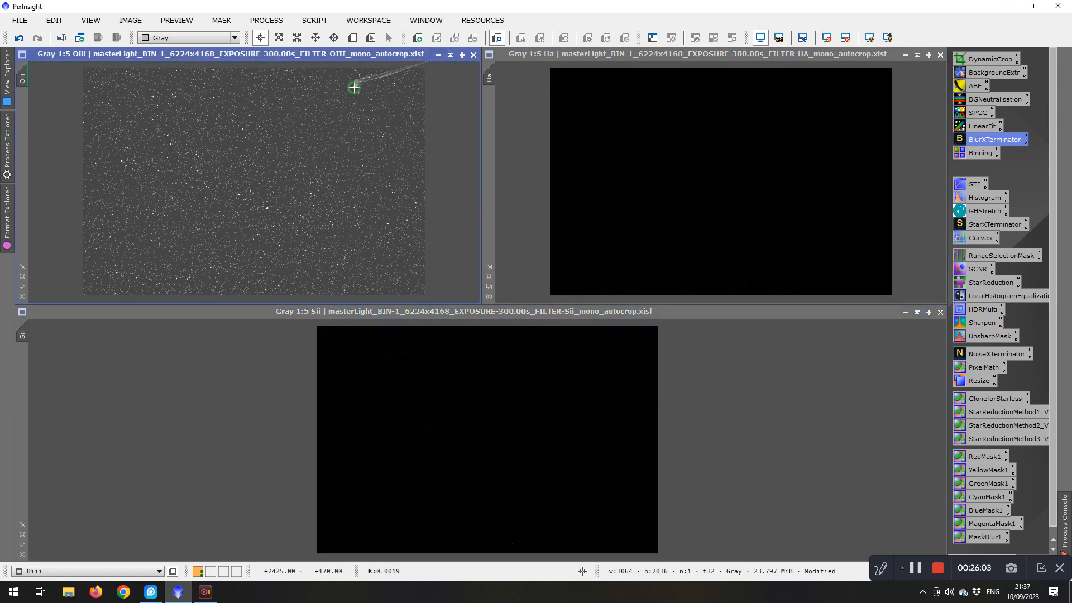
left_click(827, 38)
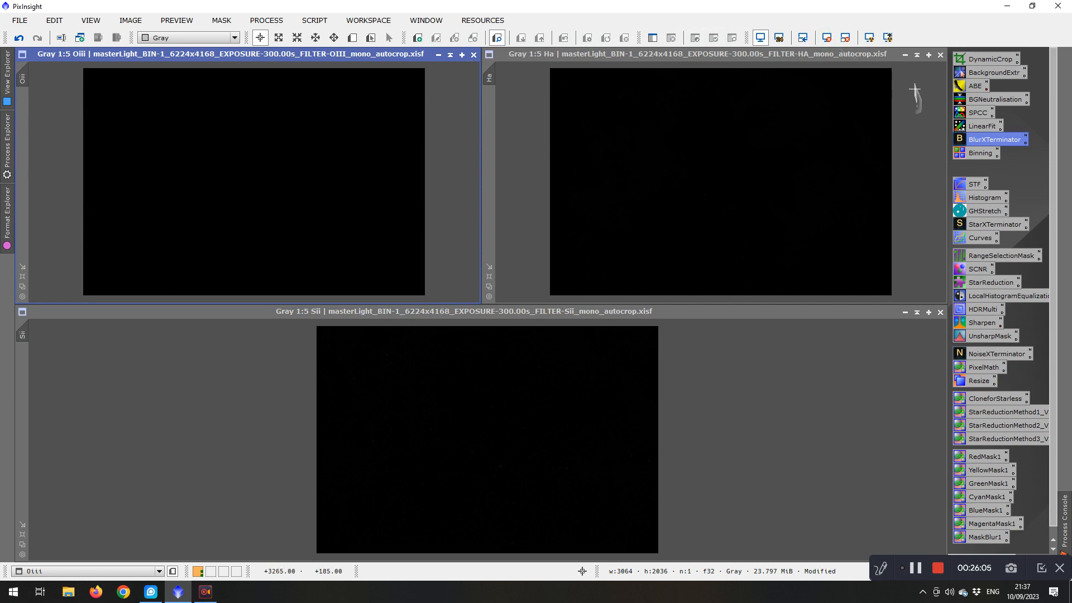
Open HistogramTransformation with Ha as the selected view and start its real-time preview
left_click(692, 55)
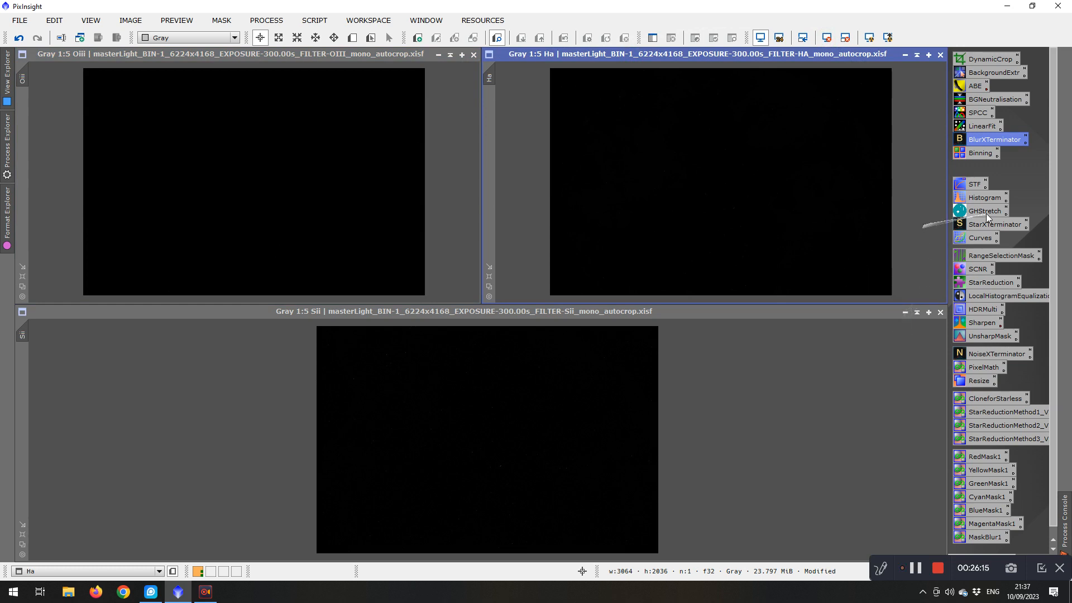
double_click(984, 198)
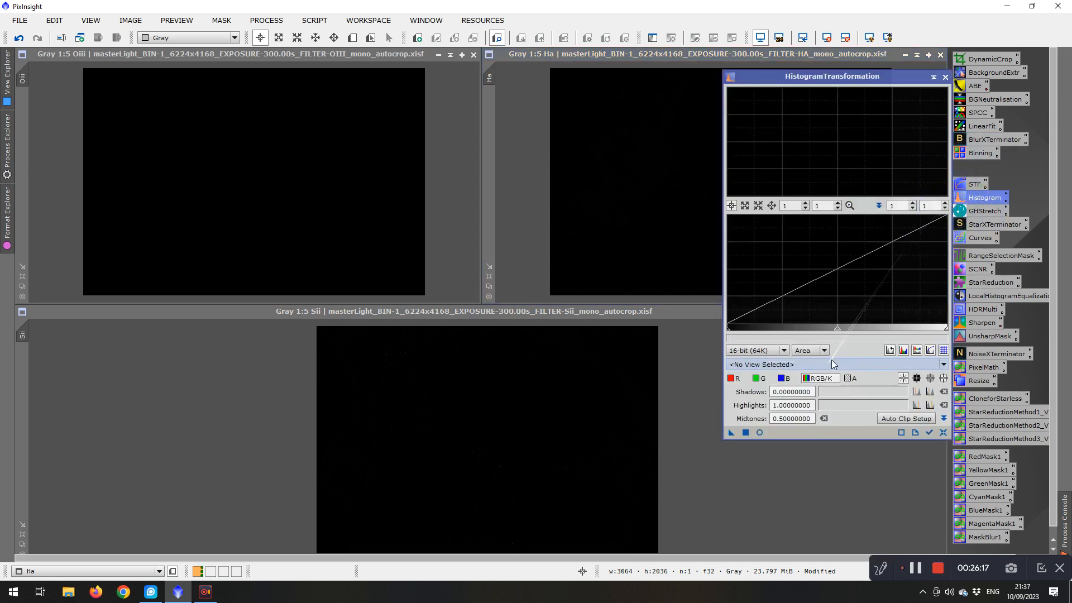
left_click(770, 364)
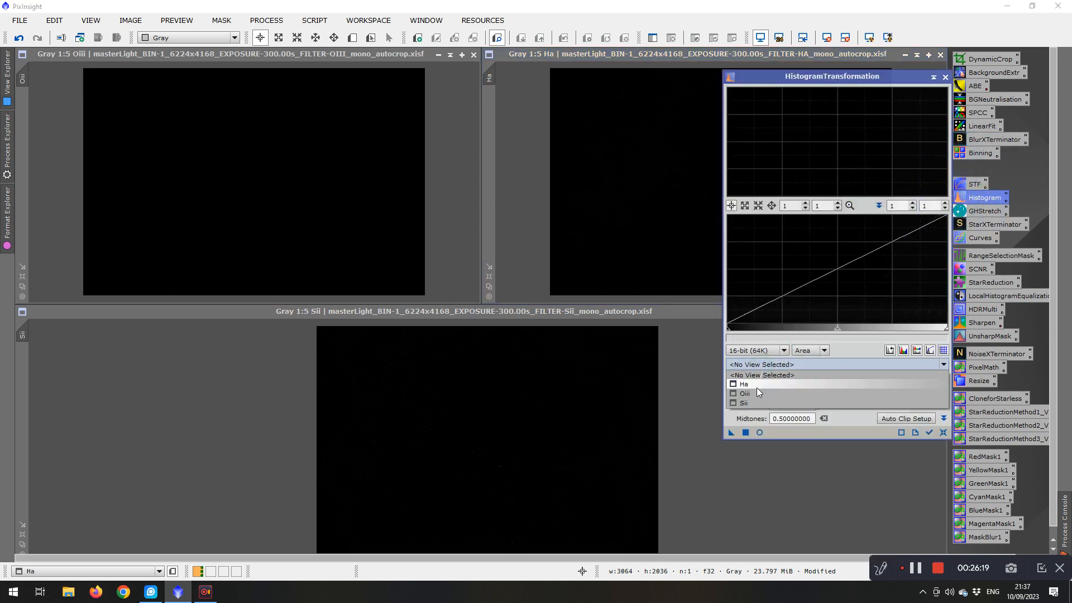
left_click(759, 385)
left_click(760, 432)
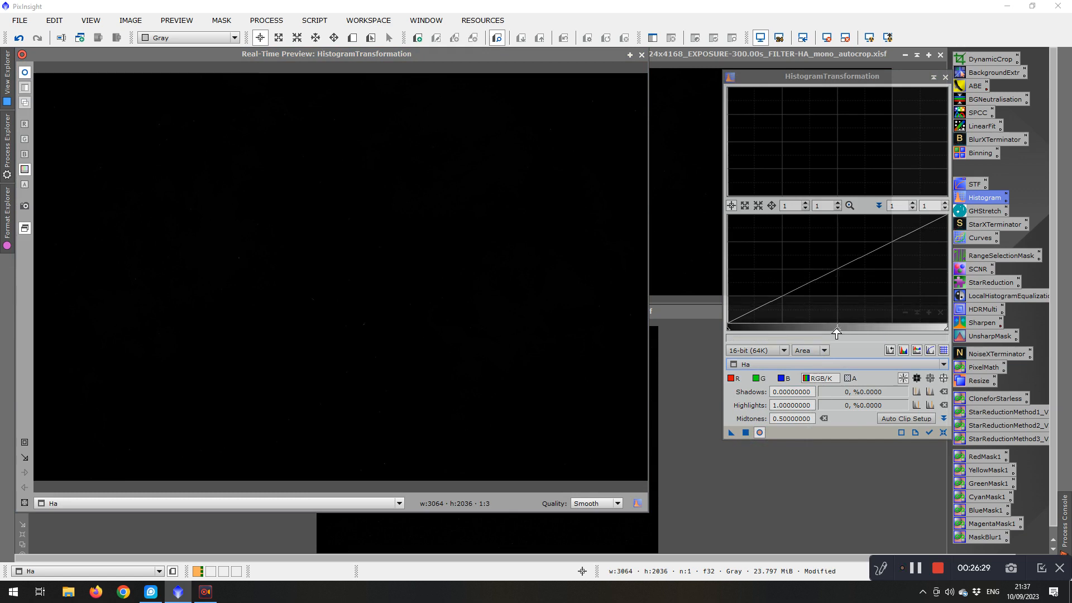
Lower the Ha midtones to about 0.00577 in HistogramTransformation, magnifying the histogram around its peak
left_click_drag(837, 334, 730, 331)
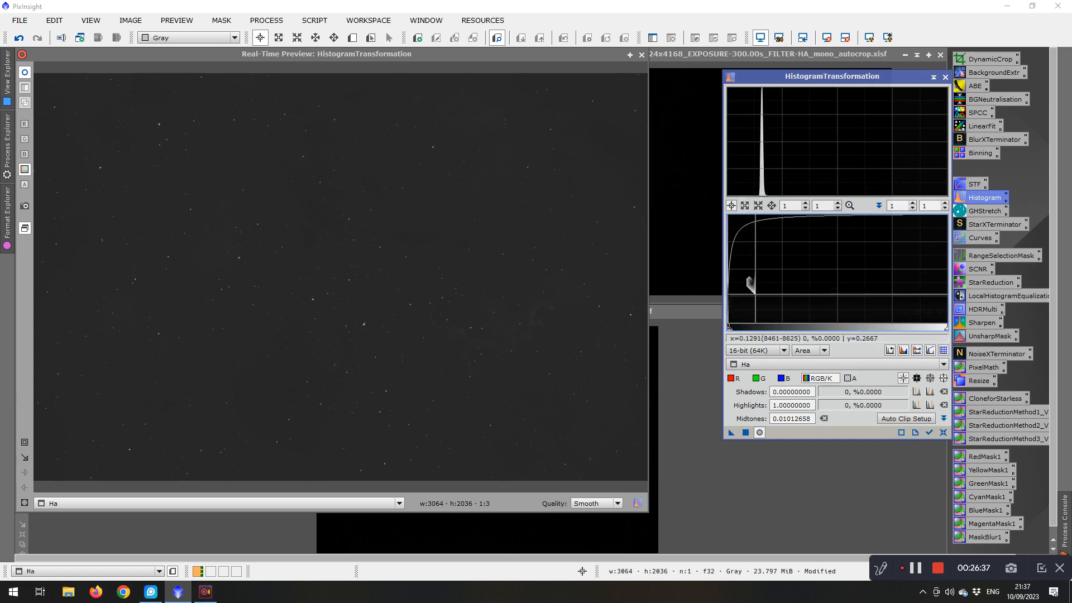
scroll(784, 291, "up", 10)
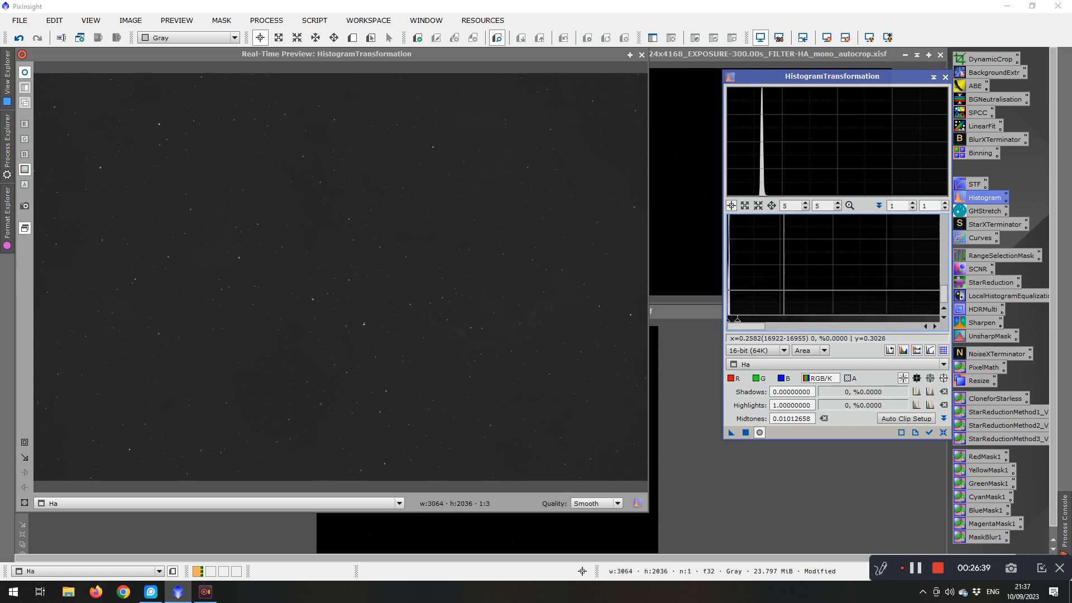
scroll(789, 285, "up", 5)
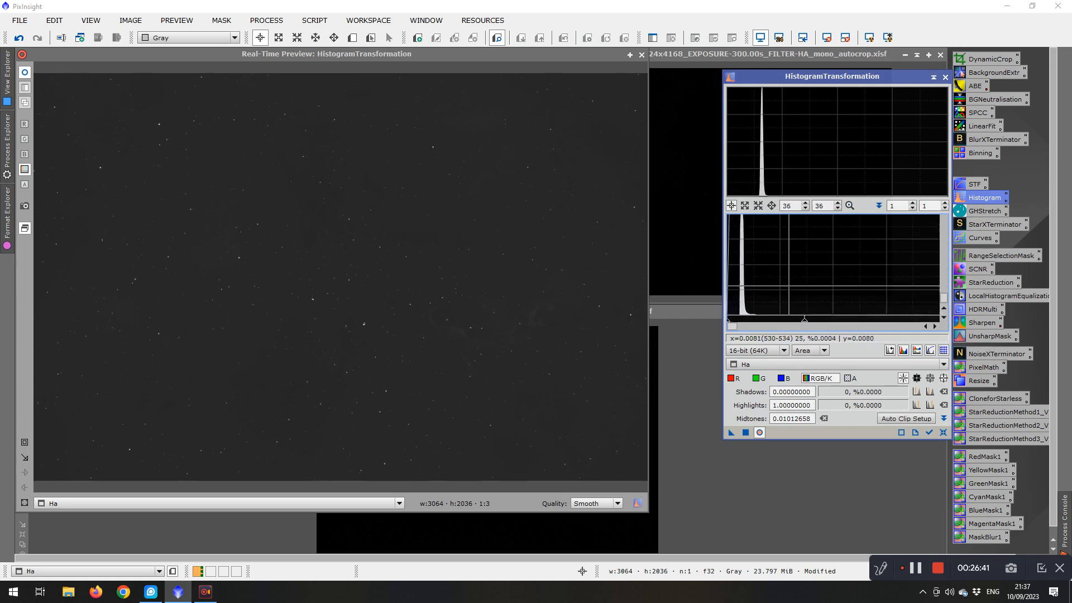
scroll(790, 284, "up", 3)
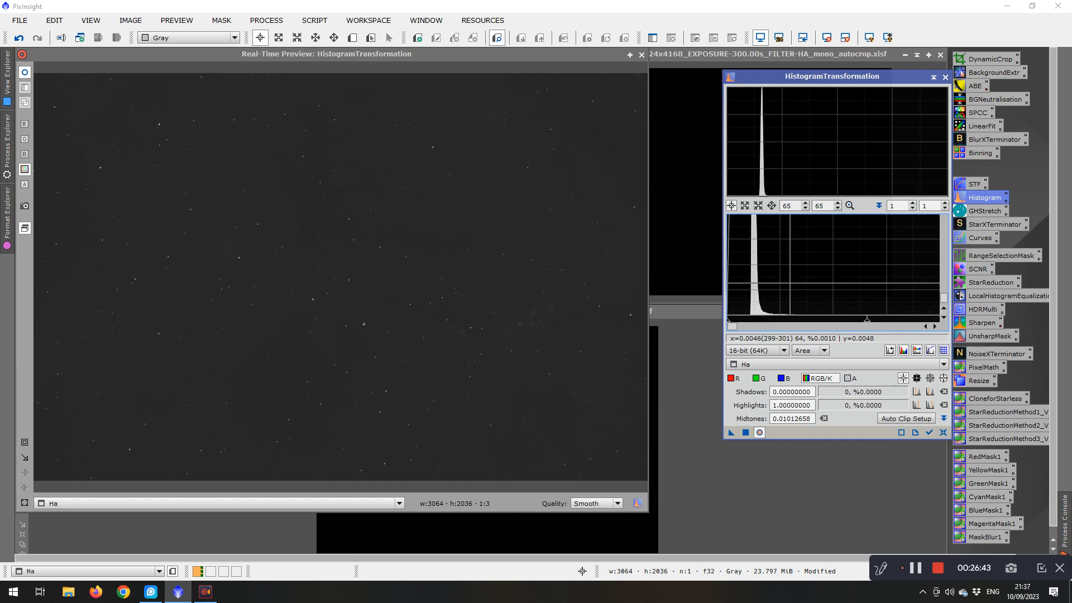
left_click_drag(881, 324, 814, 323)
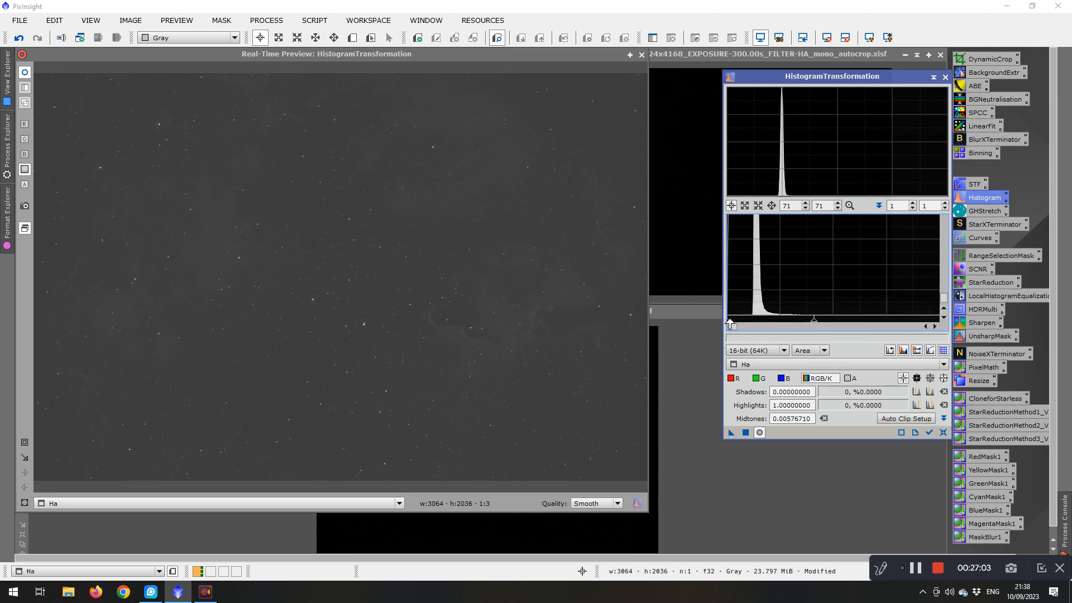
Raise the Ha shadows clipping point to about 0.00169, just before the start of the histogram peak
left_click_drag(729, 323, 748, 323)
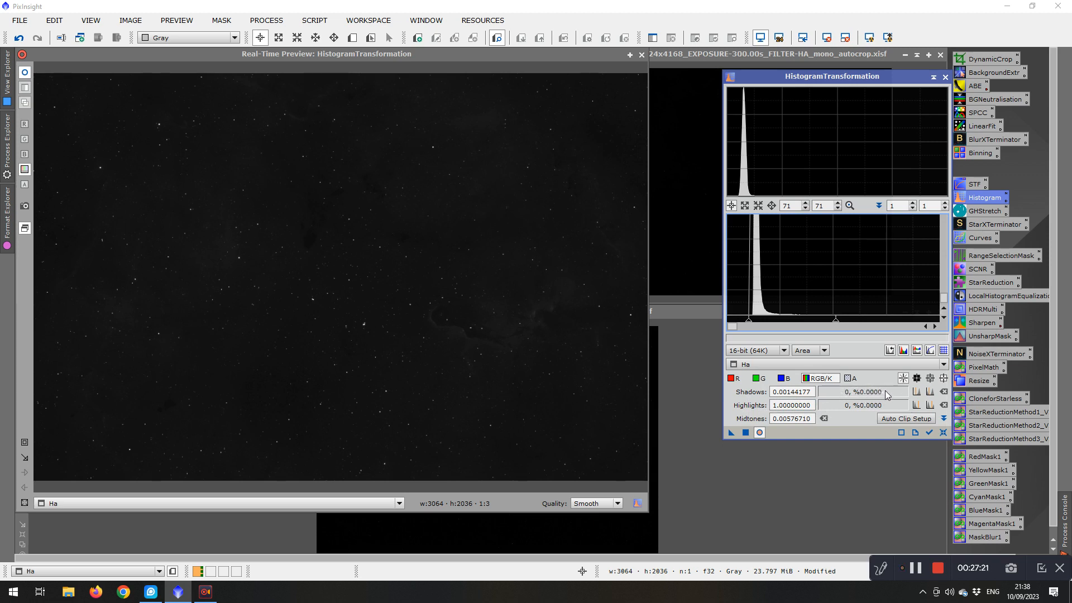
scroll(774, 268, "down", 2)
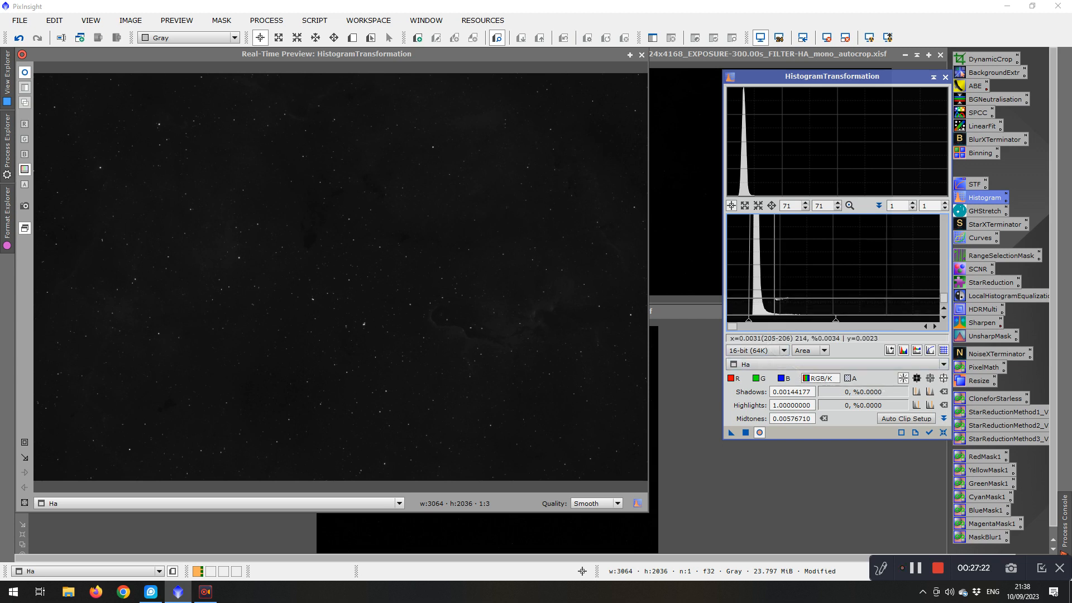
scroll(776, 297, "up", 5)
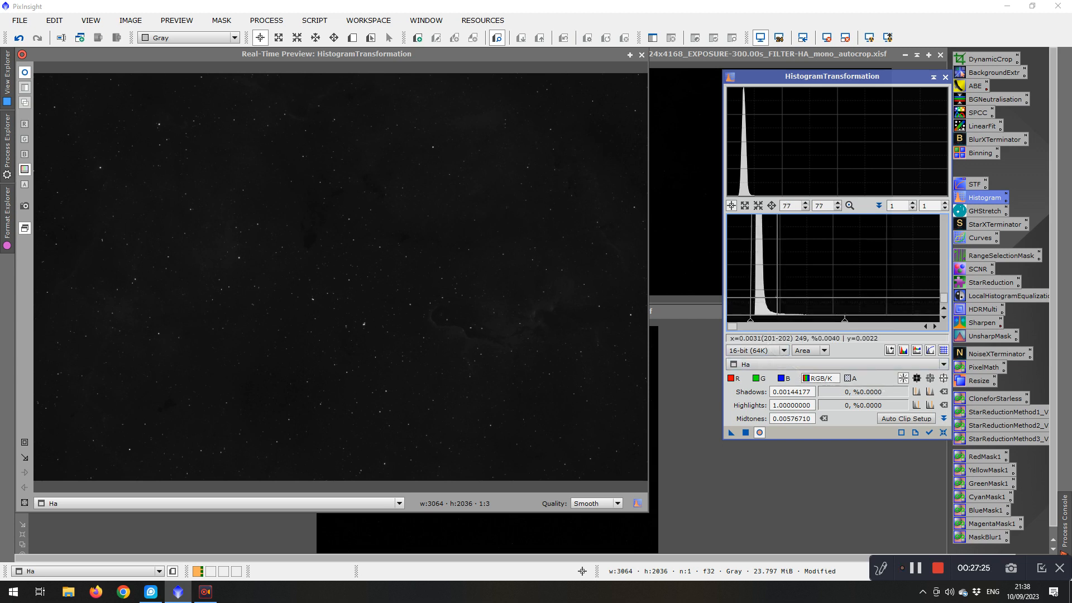
scroll(782, 299, "up", 5)
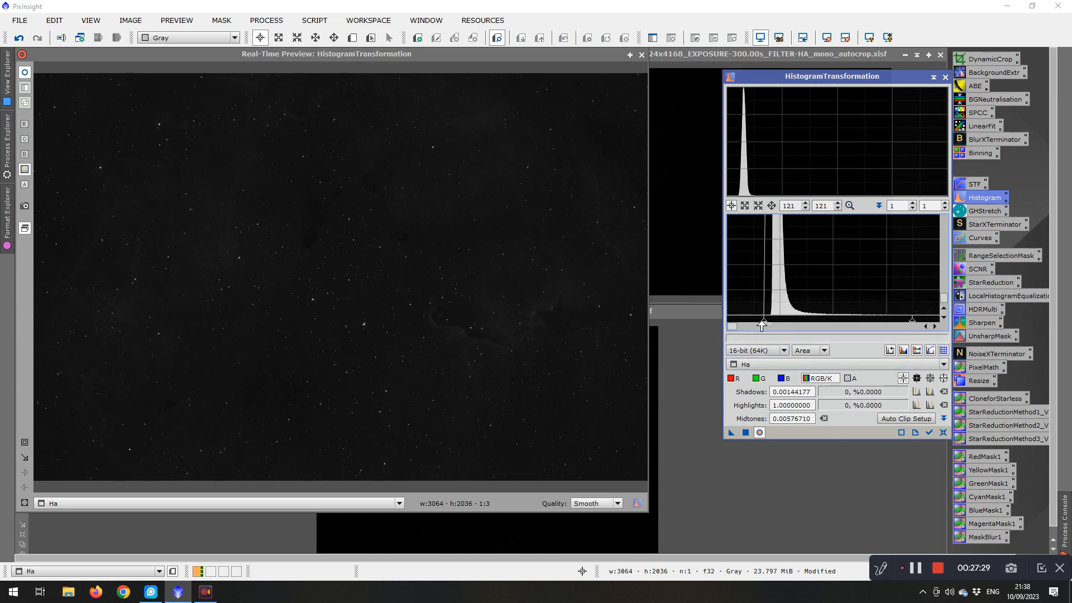
left_click_drag(764, 324, 771, 324)
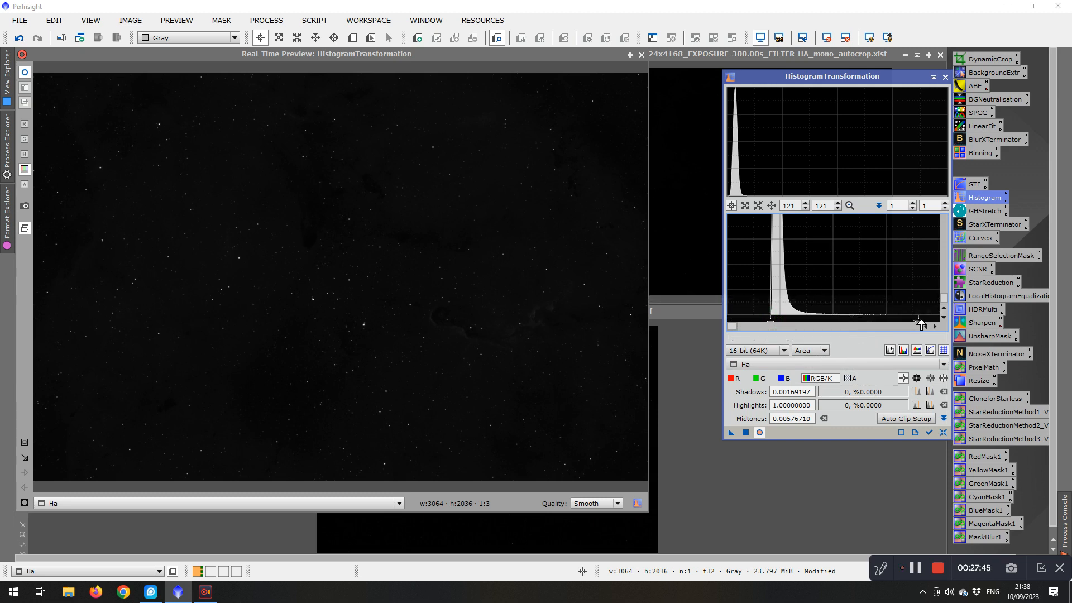
Lower the midtones to about 0.000695, apply the stretch to the Ha image and reset the histogram settings
left_click_drag(918, 323, 826, 325)
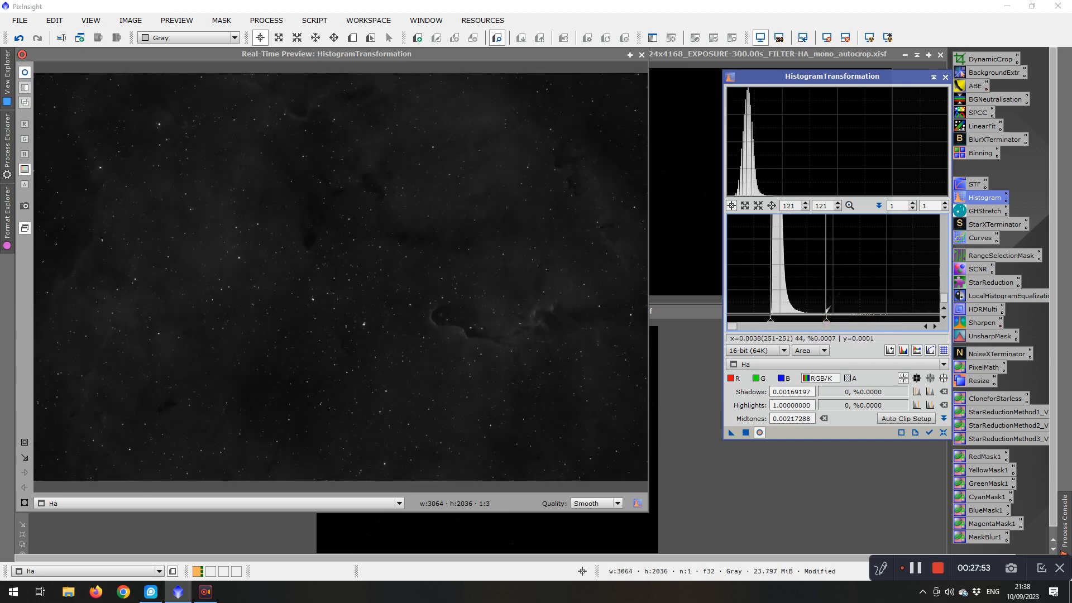
left_click_drag(827, 323, 788, 323)
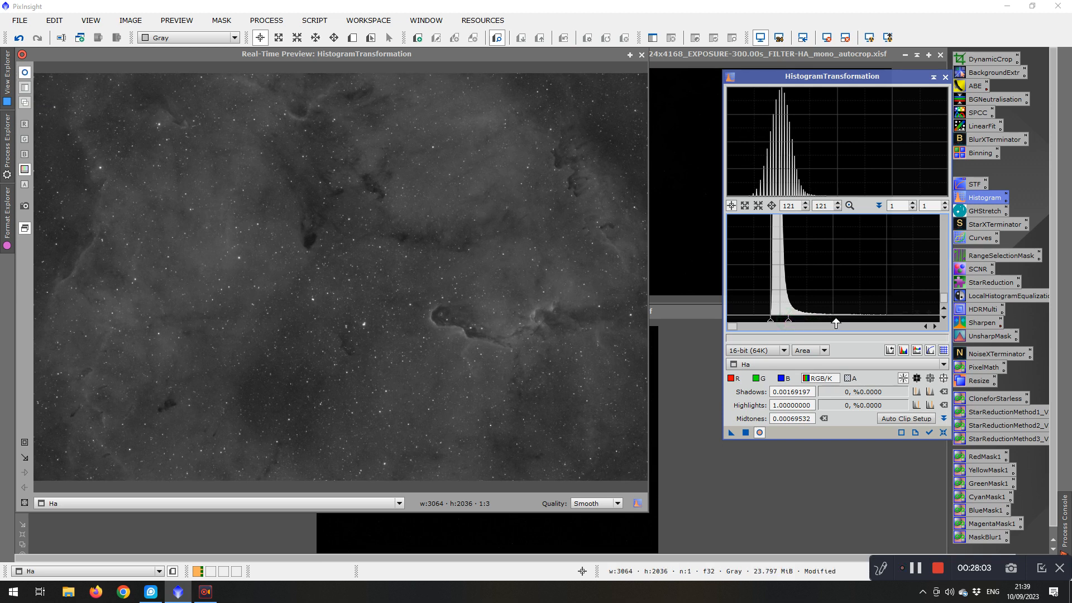
left_click(745, 433)
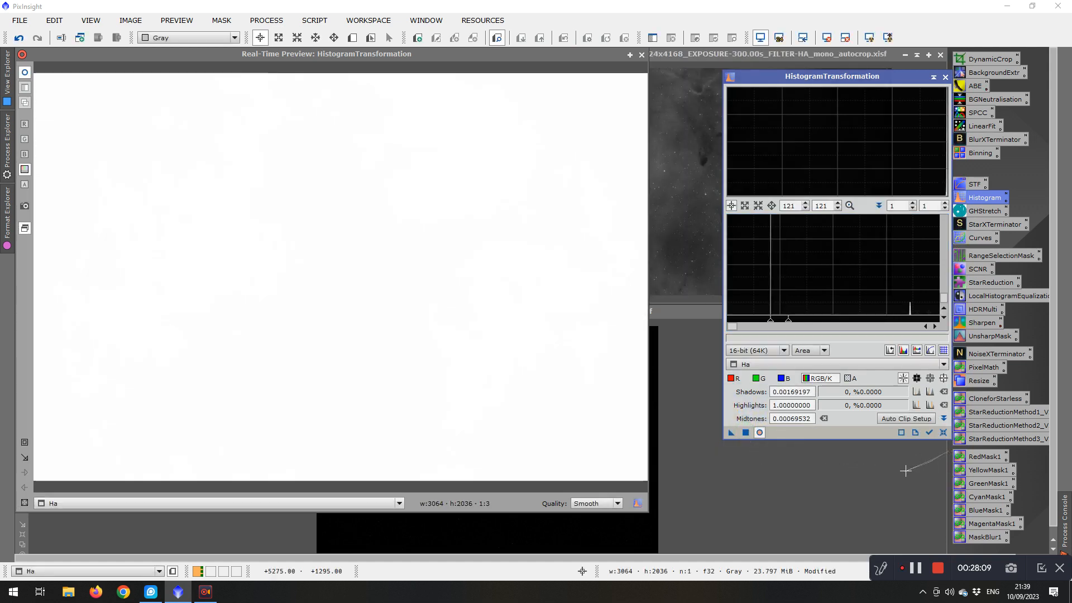
left_click(943, 433)
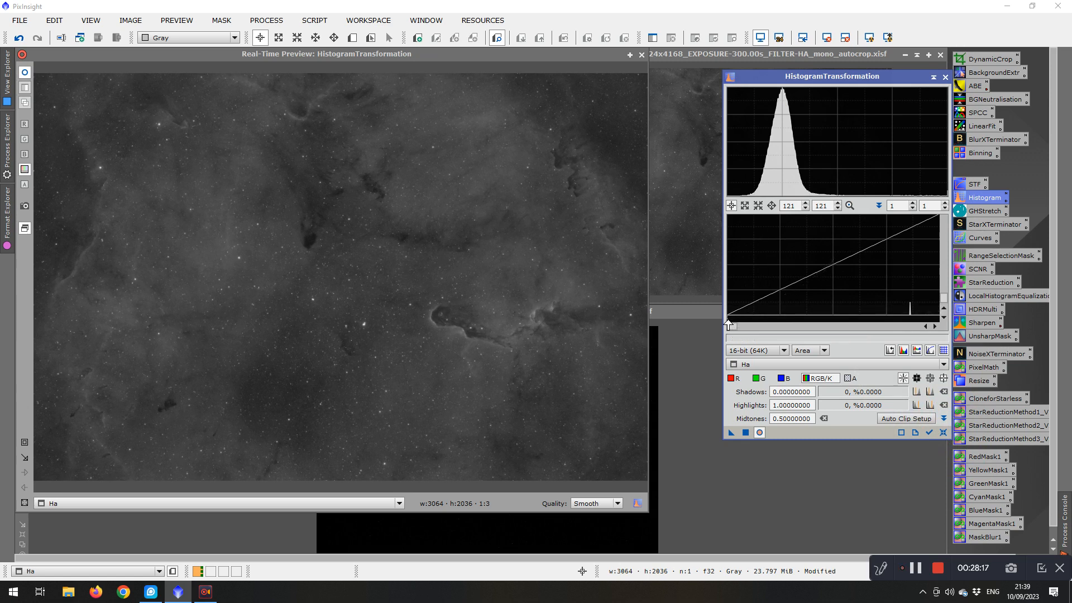
Raise the shadows to about 0.00703, apply it to the stretched Ha image, then reset the settings and close the real-time preview
left_click_drag(728, 323, 904, 332)
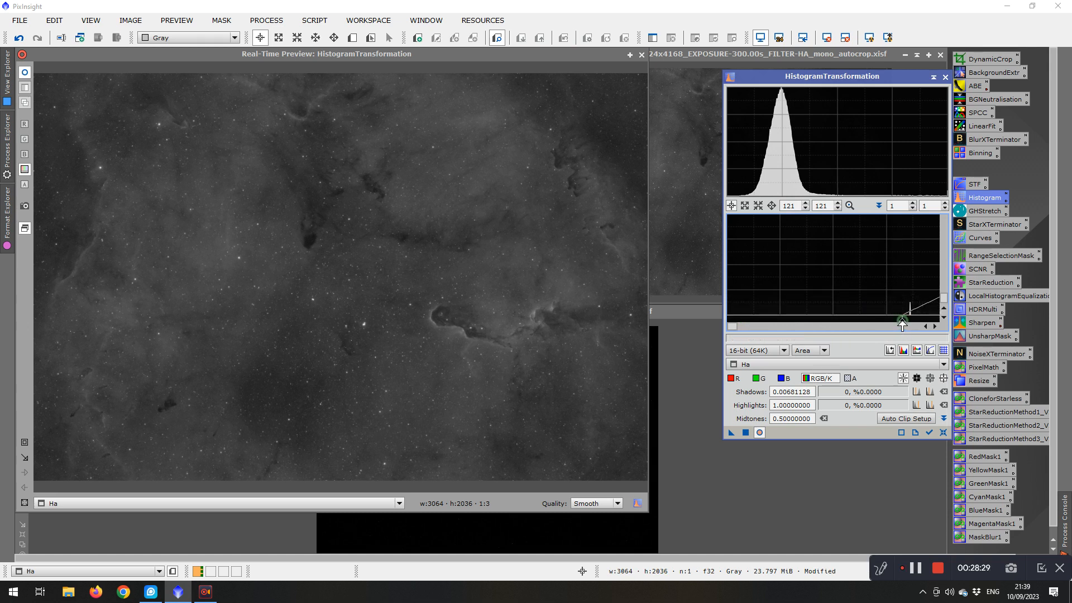
left_click_drag(905, 324, 909, 323)
left_click_drag(909, 323, 908, 325)
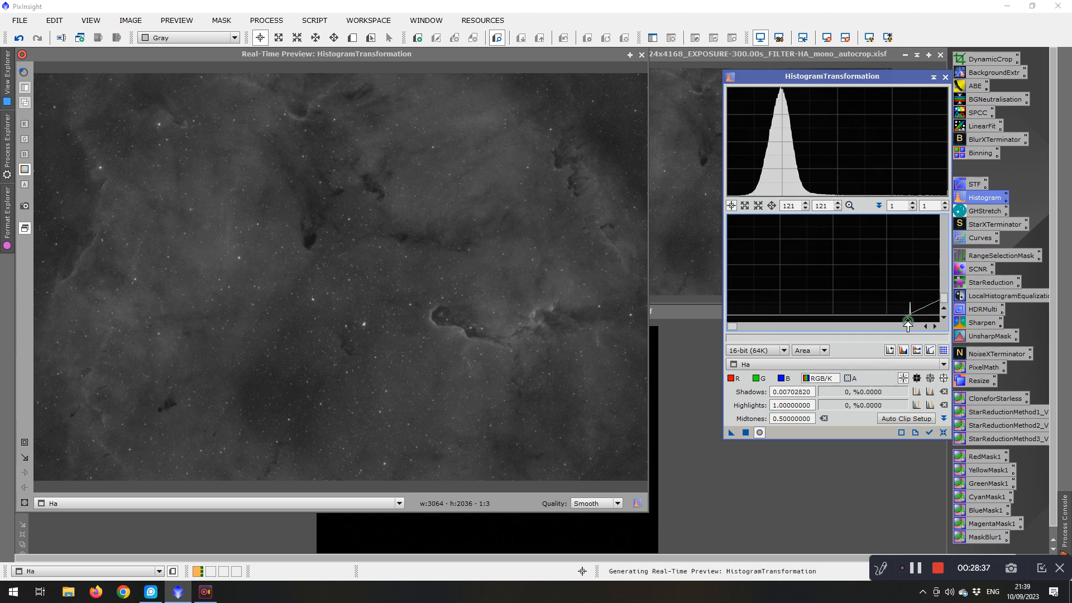
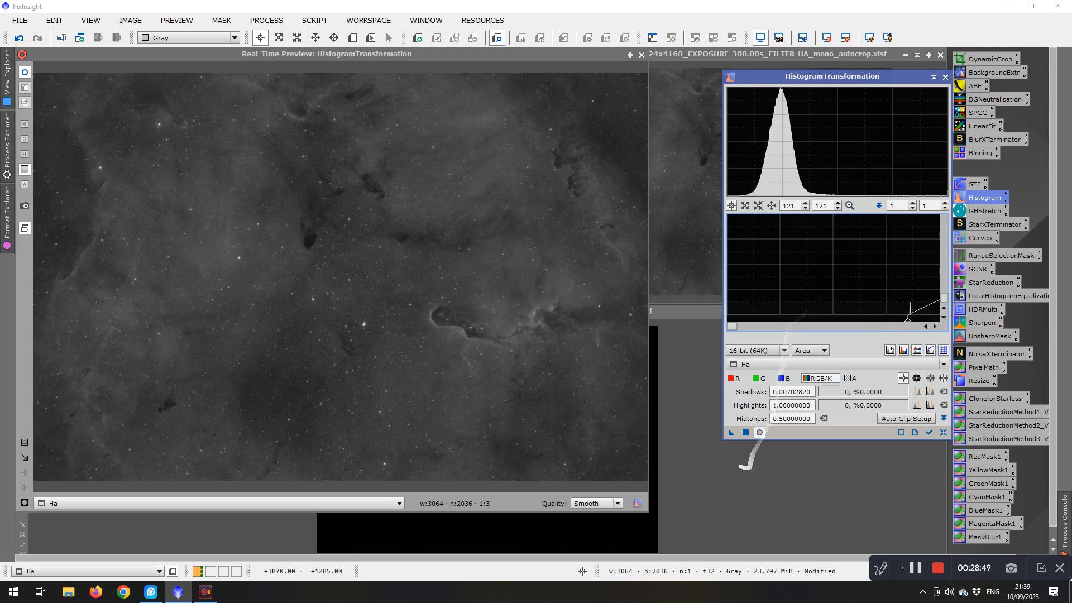
left_click_drag(747, 436, 807, 457)
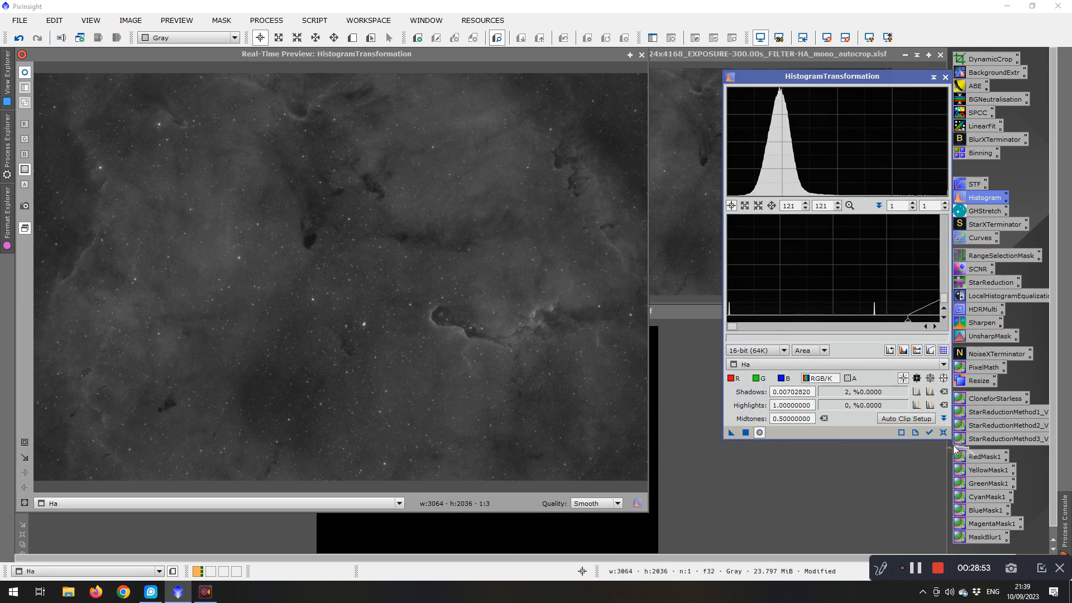
left_click(943, 432)
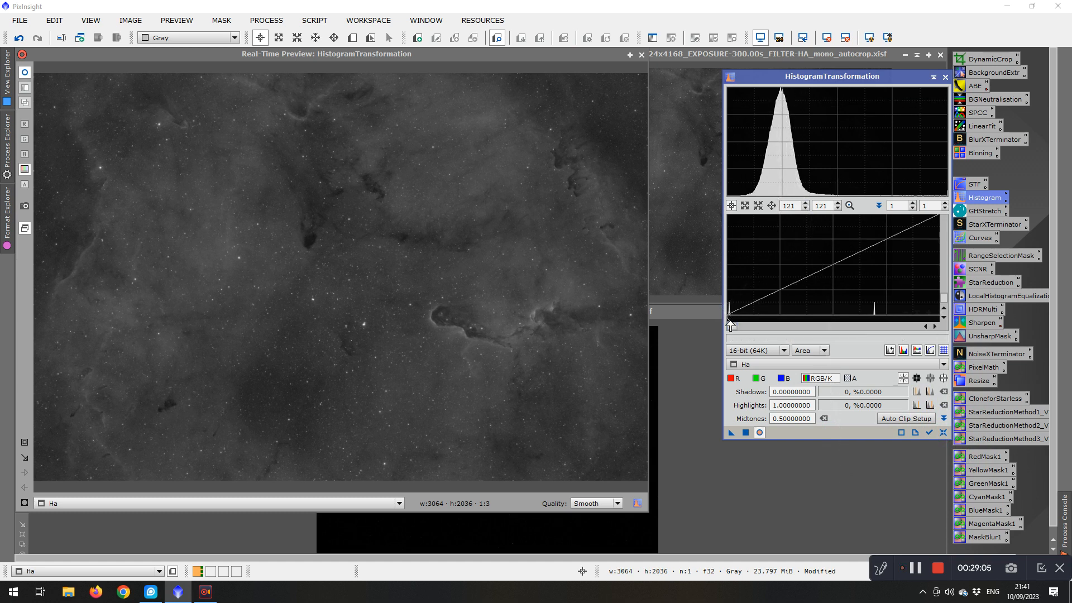
left_click(642, 56)
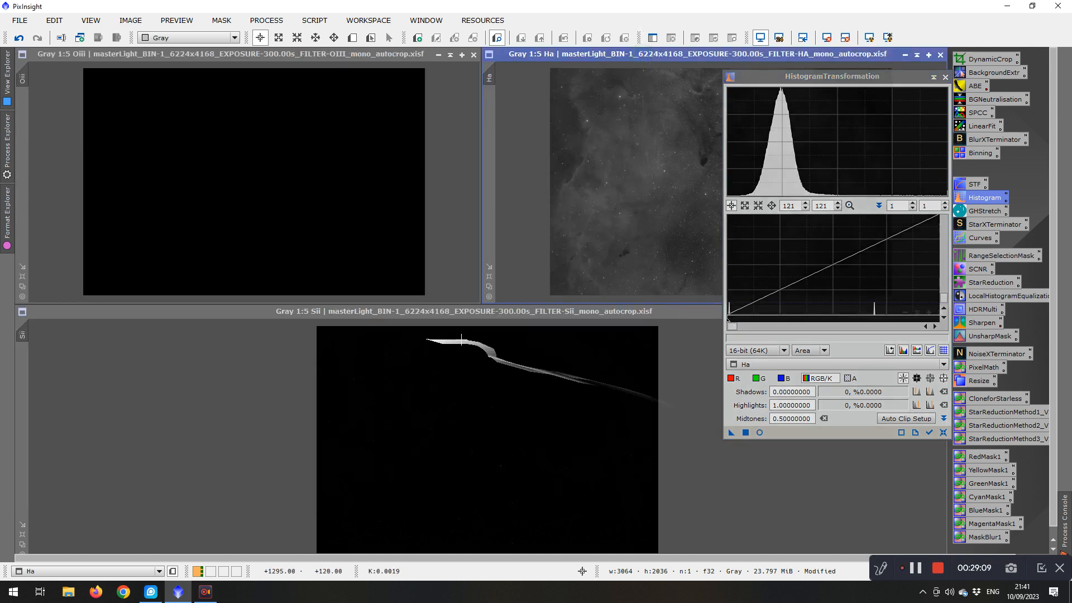
Load the Sii image into HistogramTransformation with a real-time preview and raise the shadows to about 0.00150, just before the histogram peak
left_click(320, 309)
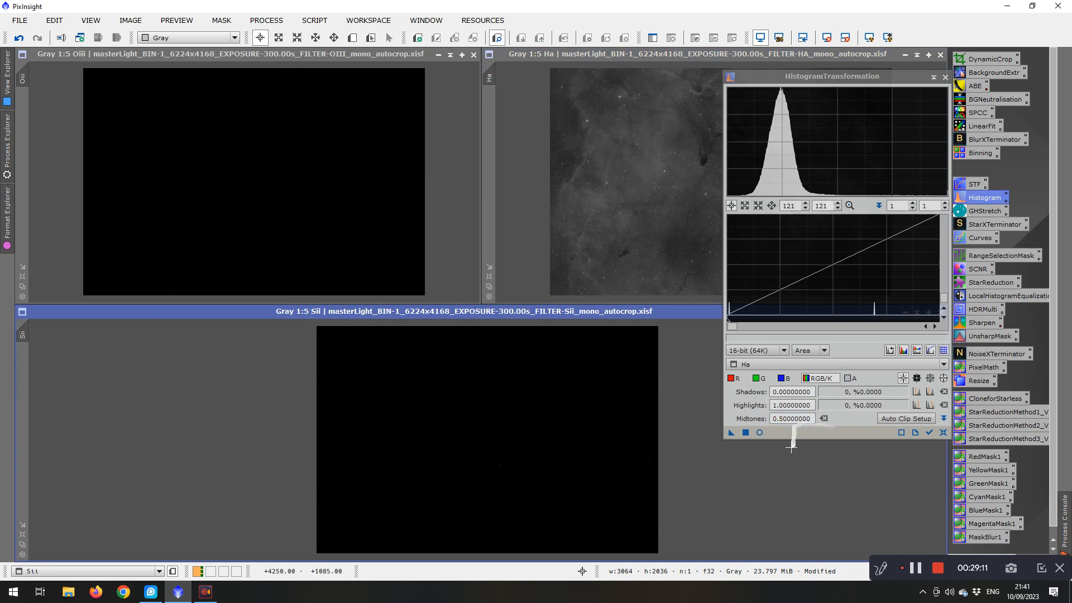
left_click(779, 362)
left_click(772, 401)
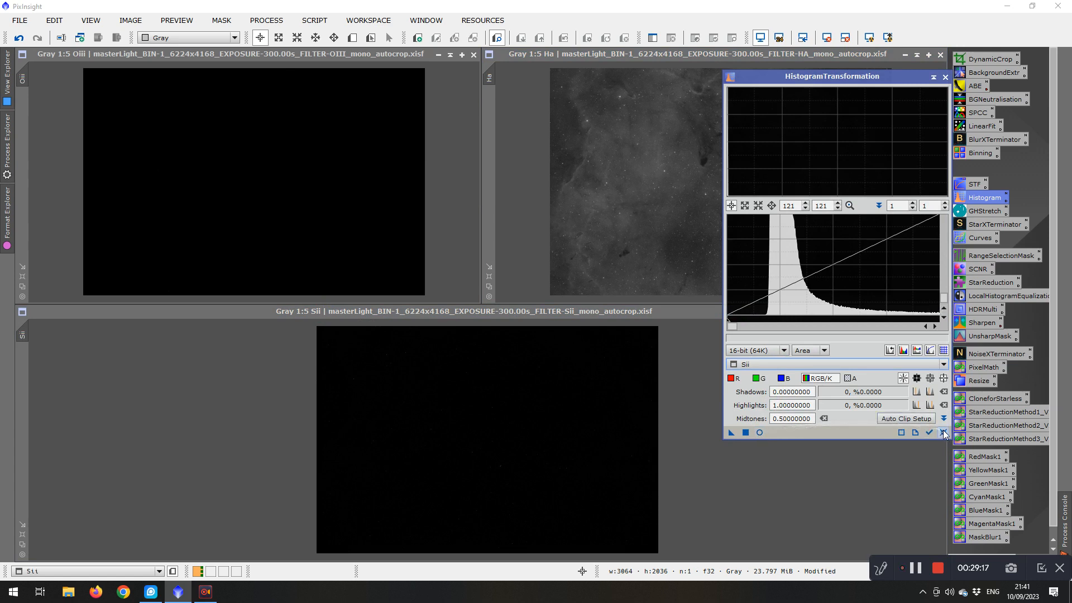
left_click(760, 433)
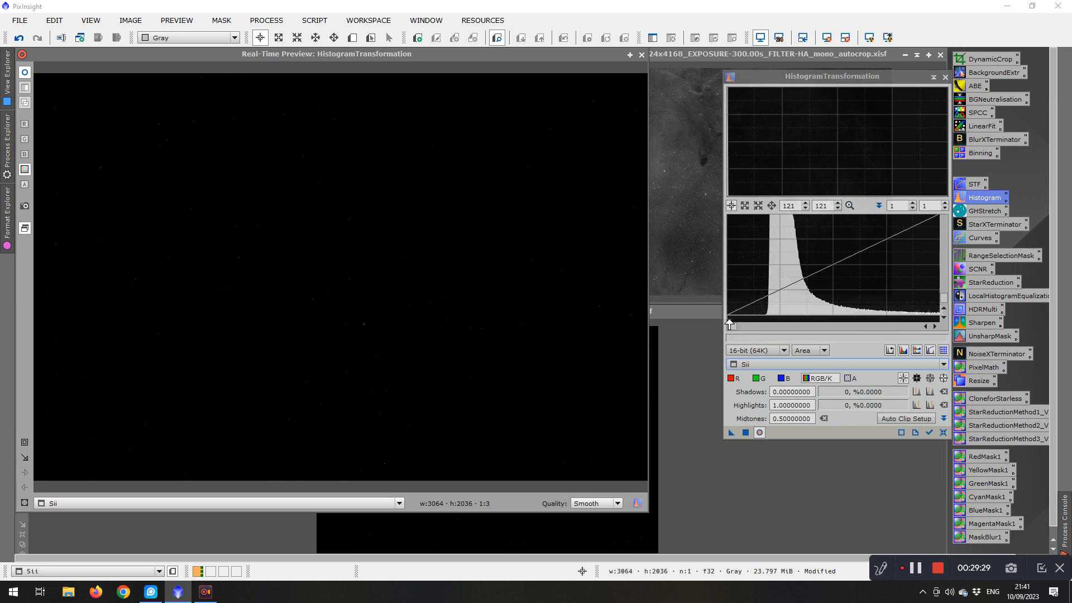
left_click_drag(727, 322, 766, 322)
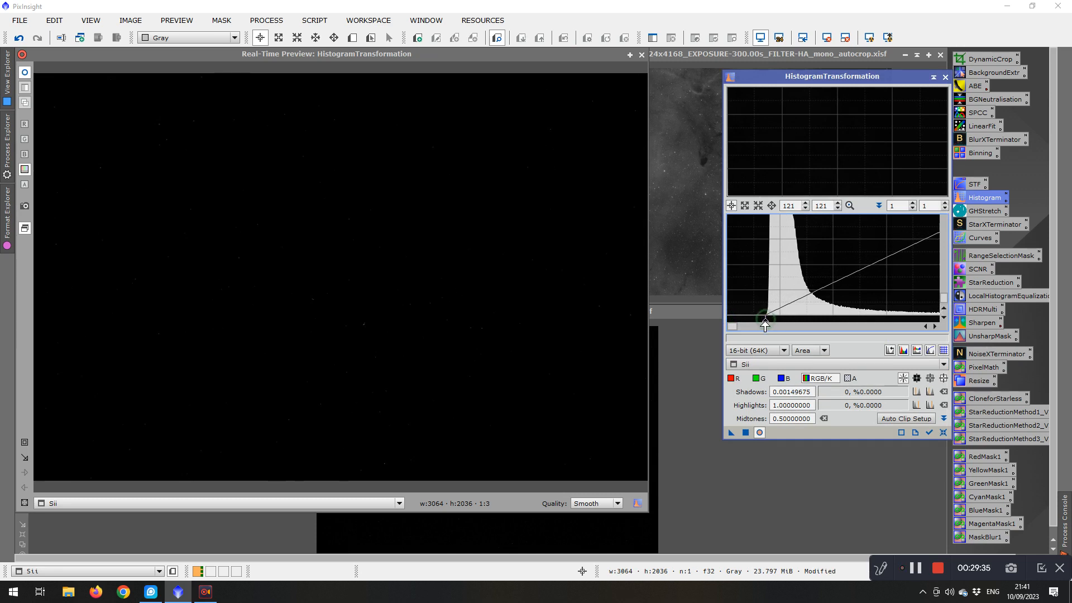
Lower the Sii midtones to about 0.00121, first coarsely at full histogram scale and then finely with the histogram magnified
scroll(803, 309, "down", 3)
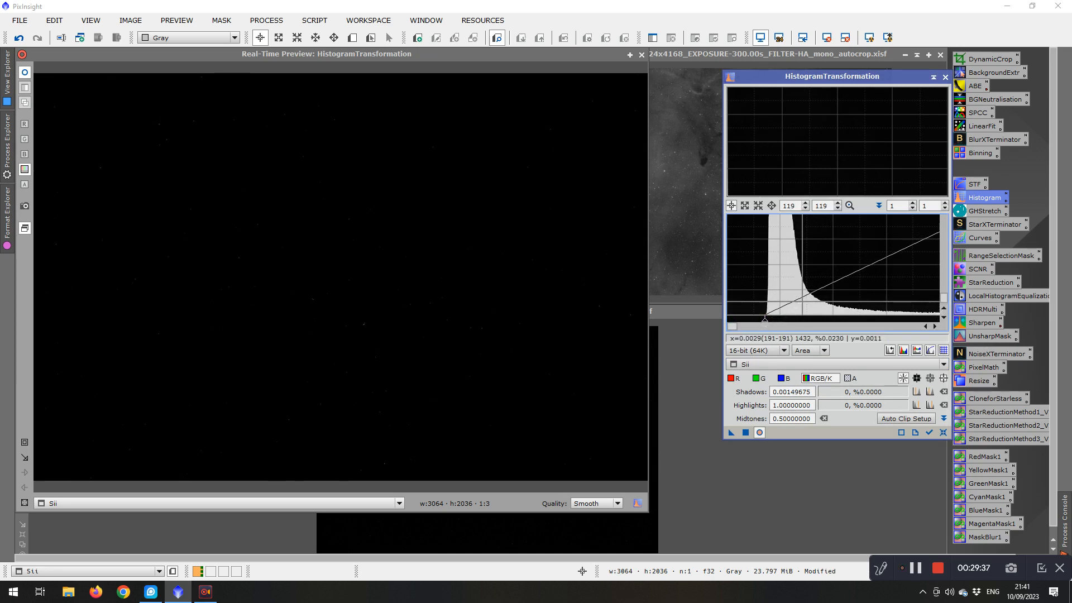
scroll(804, 308, "down", 6)
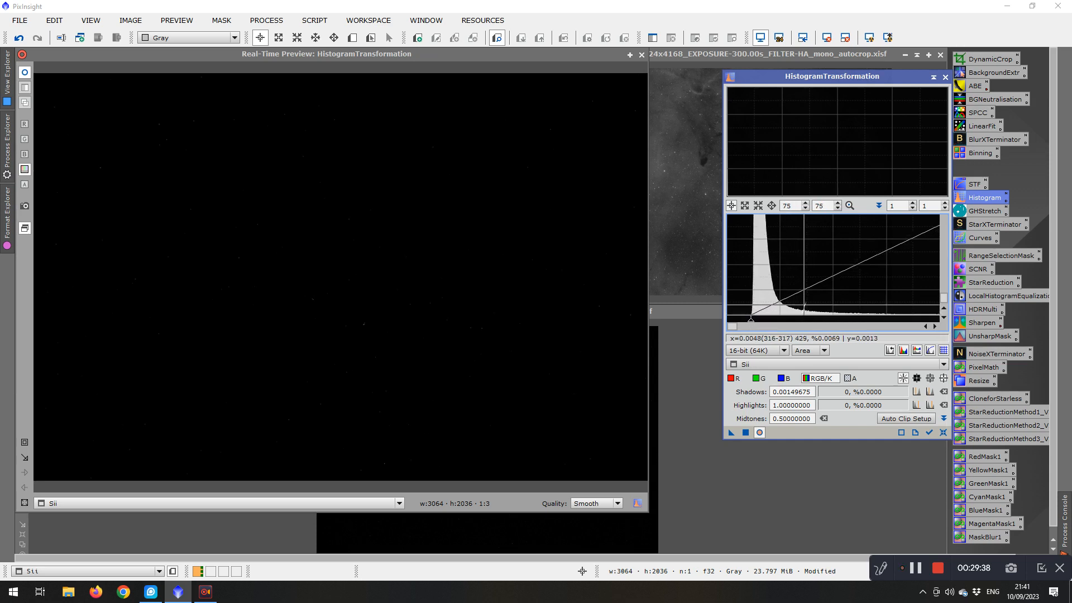
scroll(805, 309, "down", 4)
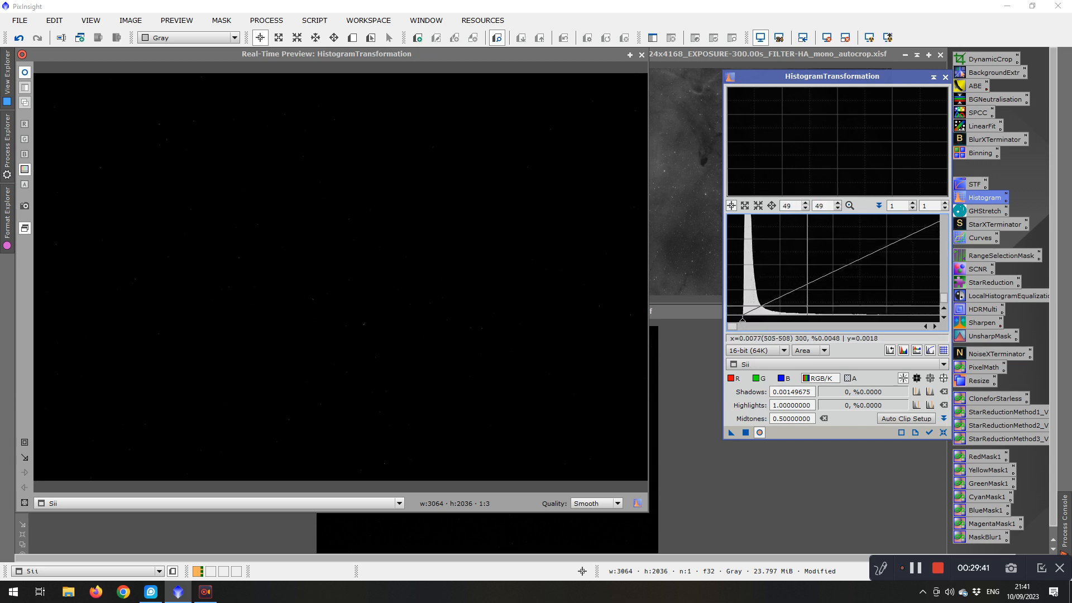
scroll(804, 309, "down", 8)
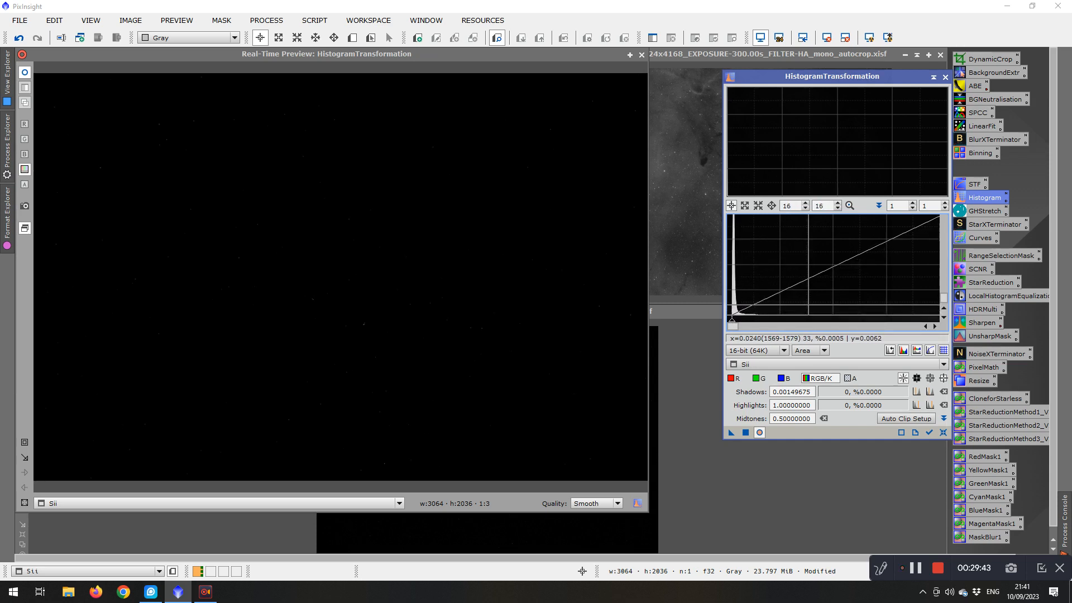
scroll(808, 309, "down", 3)
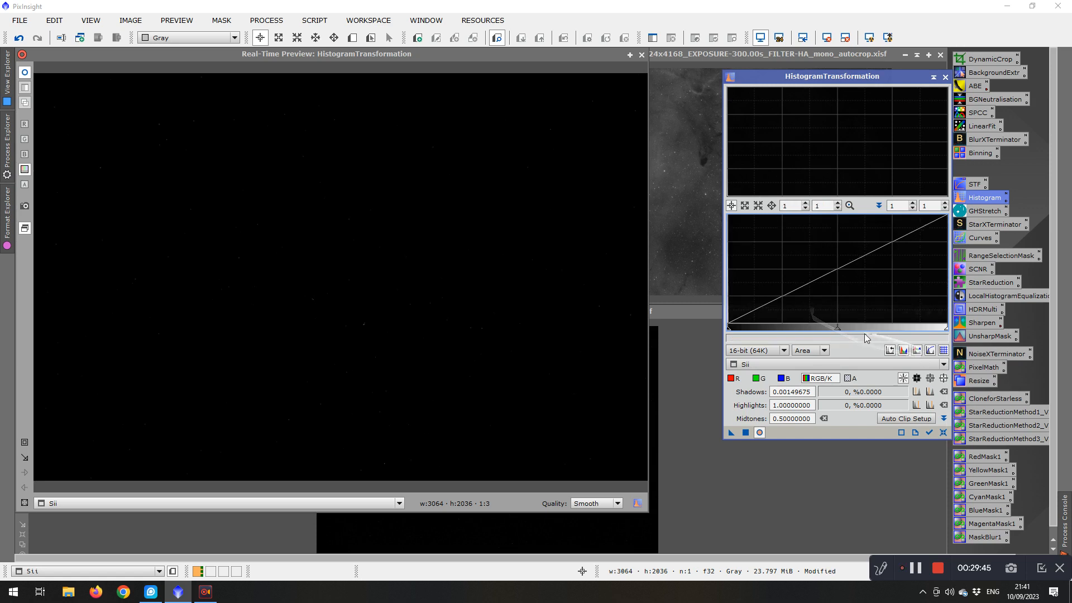
left_click_drag(838, 331, 730, 329)
scroll(769, 294, "up", 7)
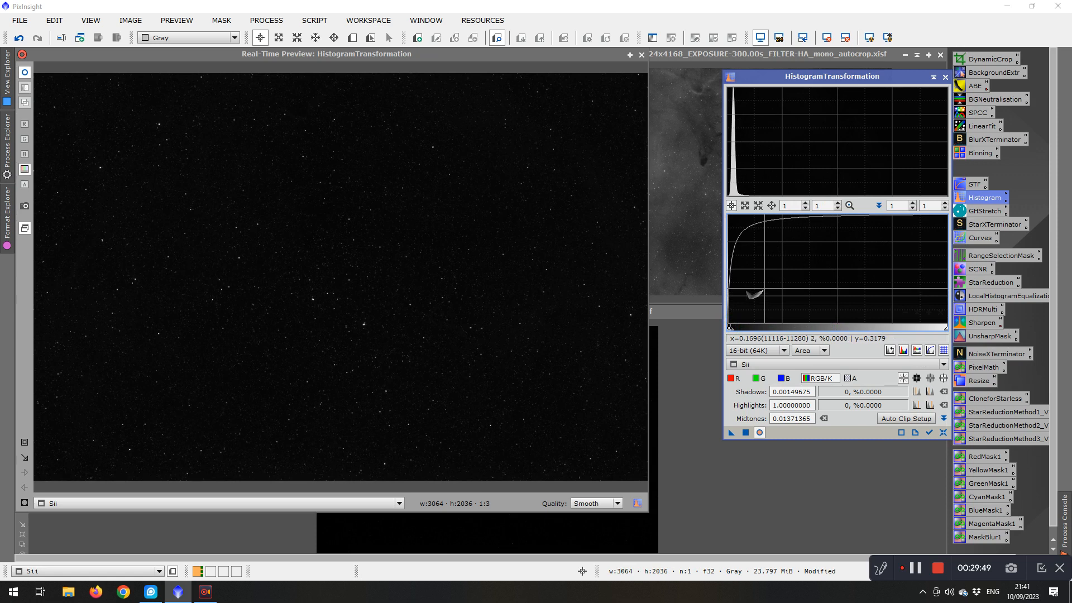
scroll(768, 294, "up", 20)
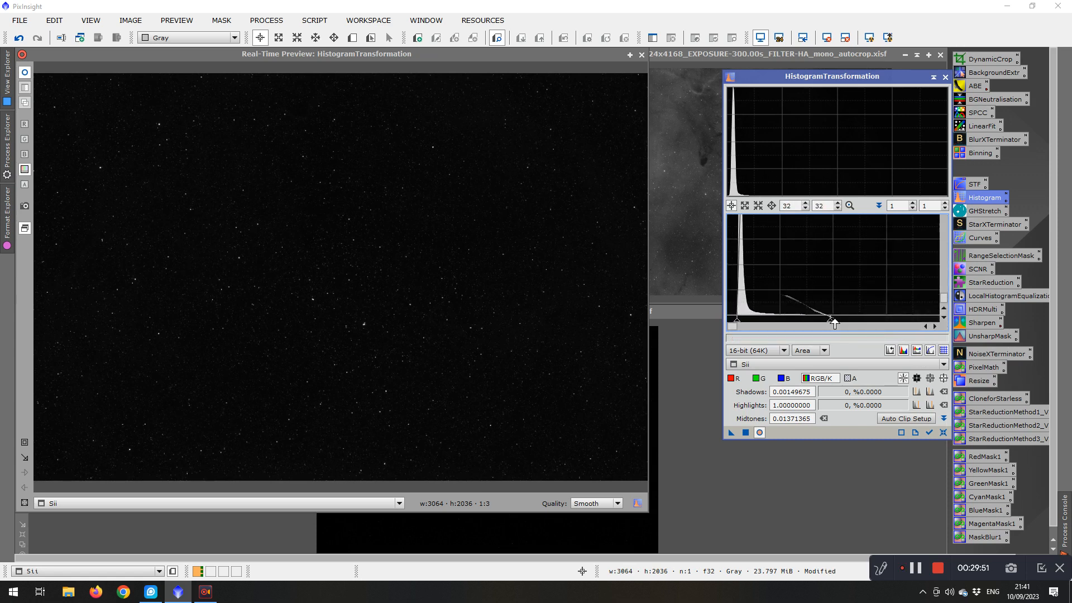
left_click_drag(829, 324, 745, 324)
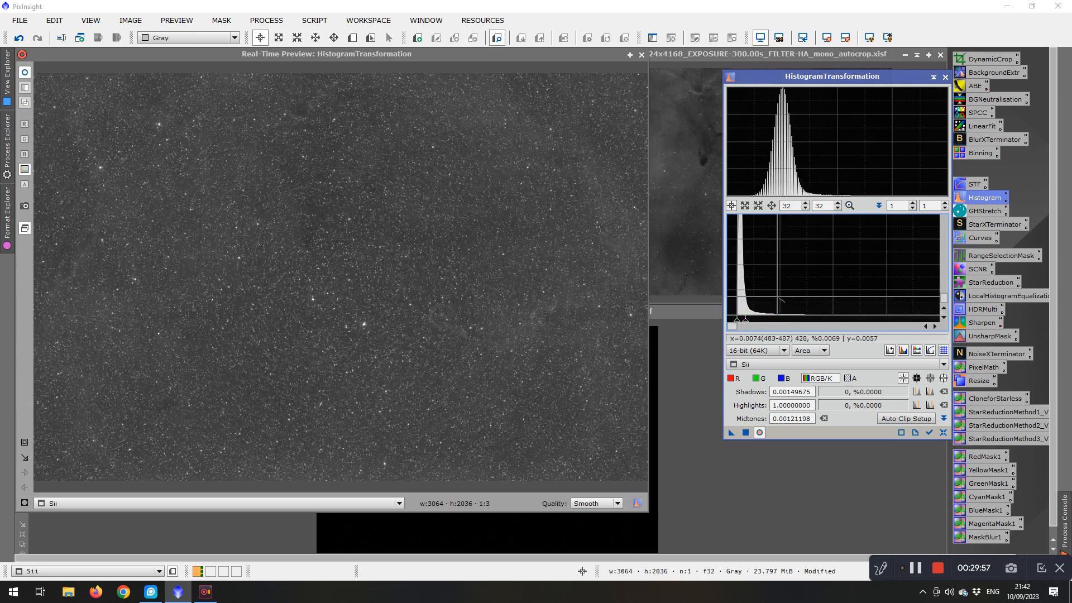
Apply the stretch to the Sii image, reset the histogram settings and close the real-time preview
left_click(745, 432)
left_click_drag(789, 459, 910, 463)
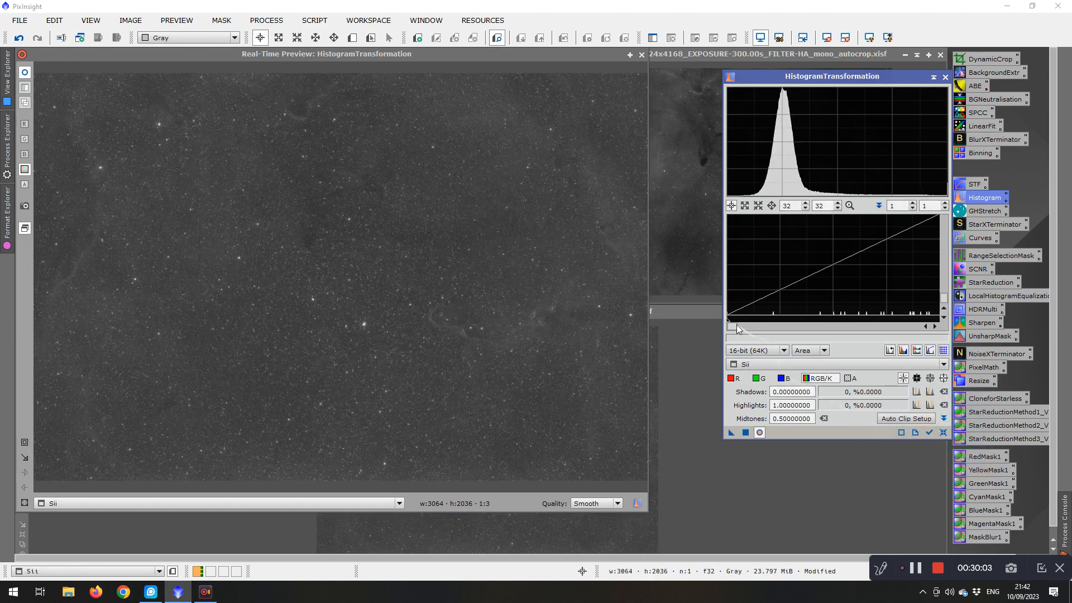
left_click_drag(728, 322, 723, 322)
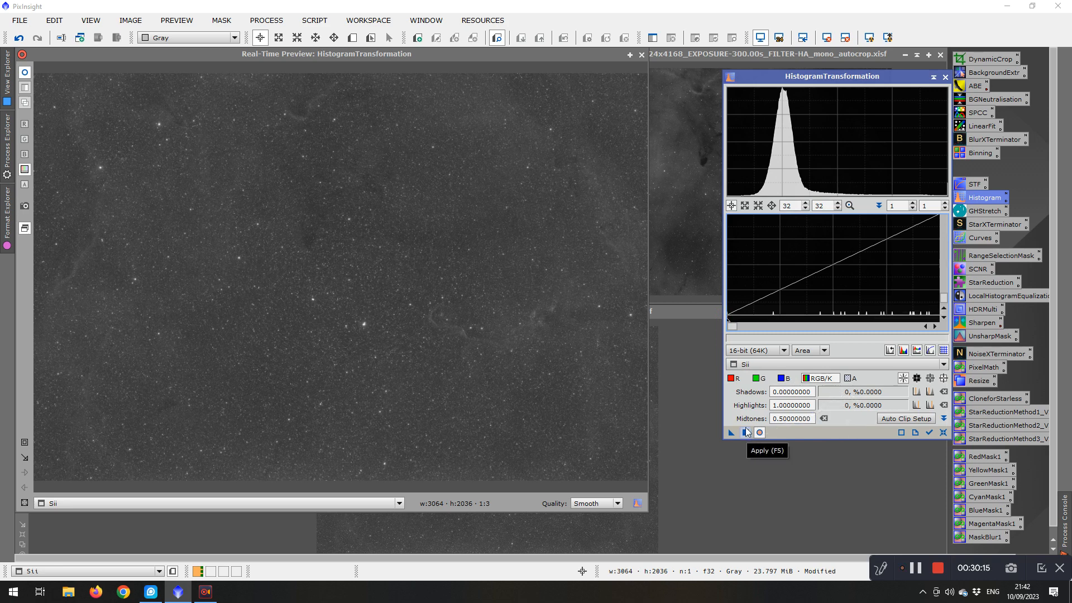
left_click(641, 55)
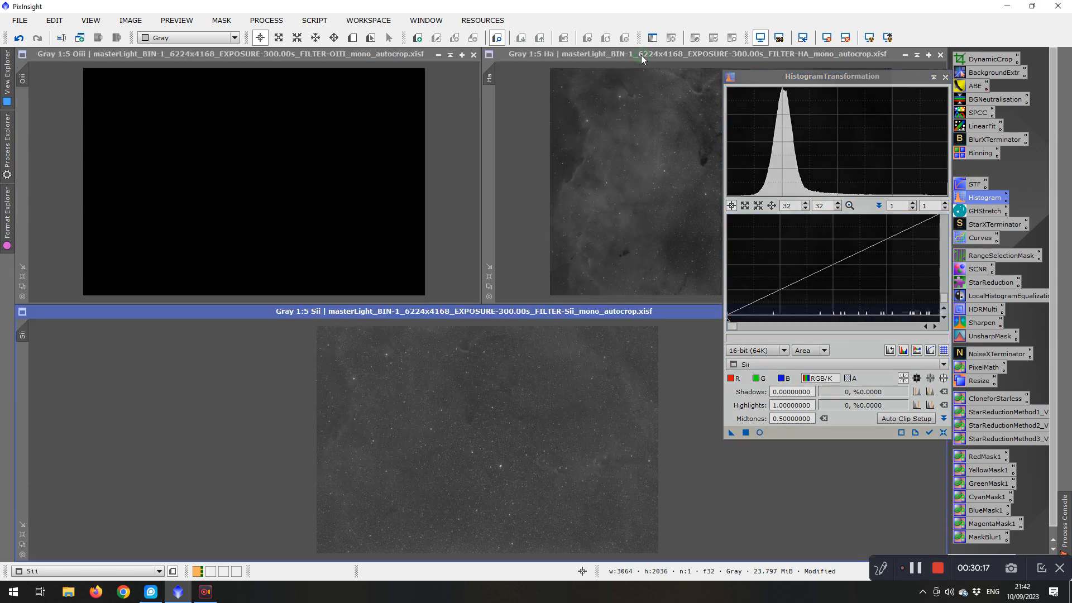
Load the Oiii image into HistogramTransformation and open its real-time preview
left_click(302, 56)
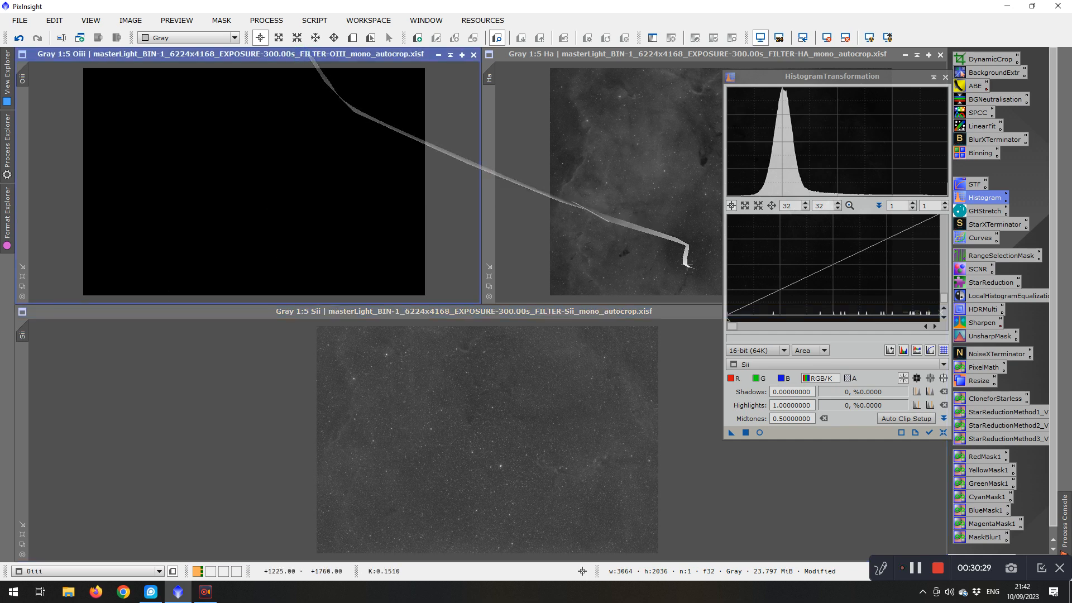
left_click(772, 366)
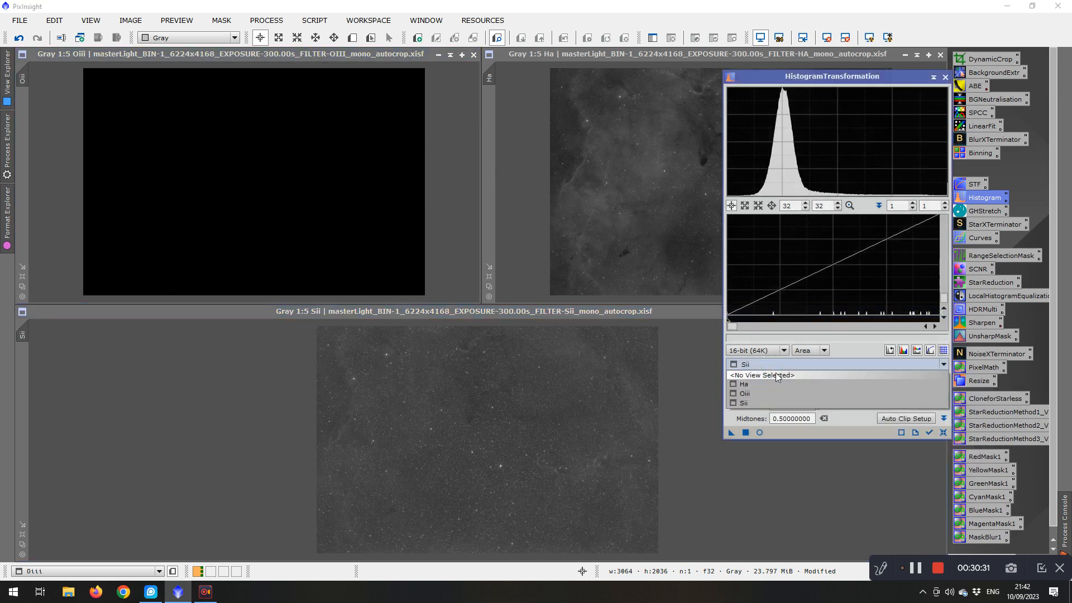
left_click(764, 393)
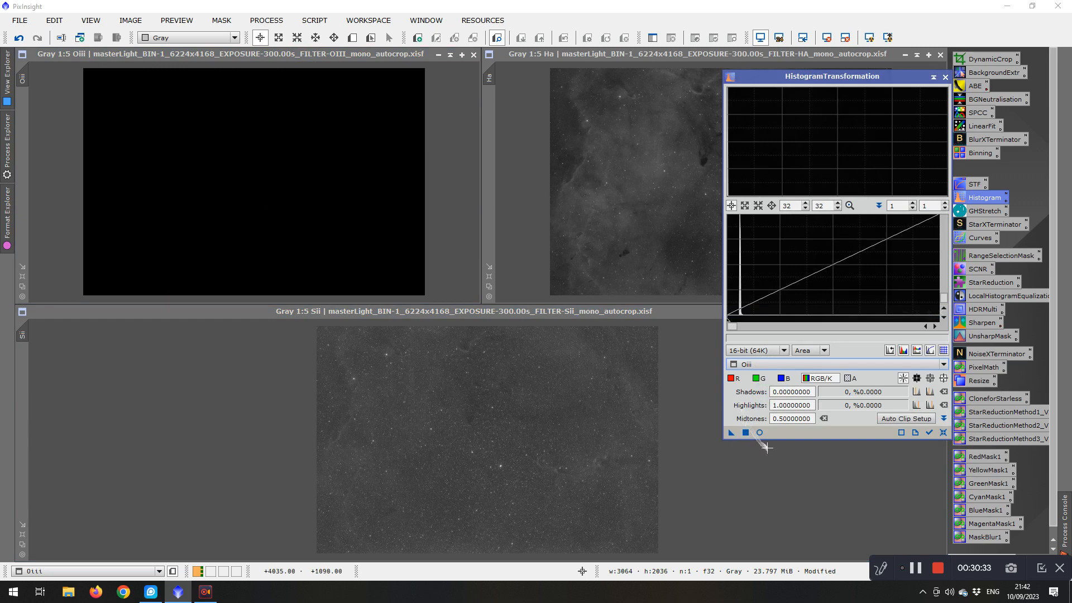
left_click(760, 432)
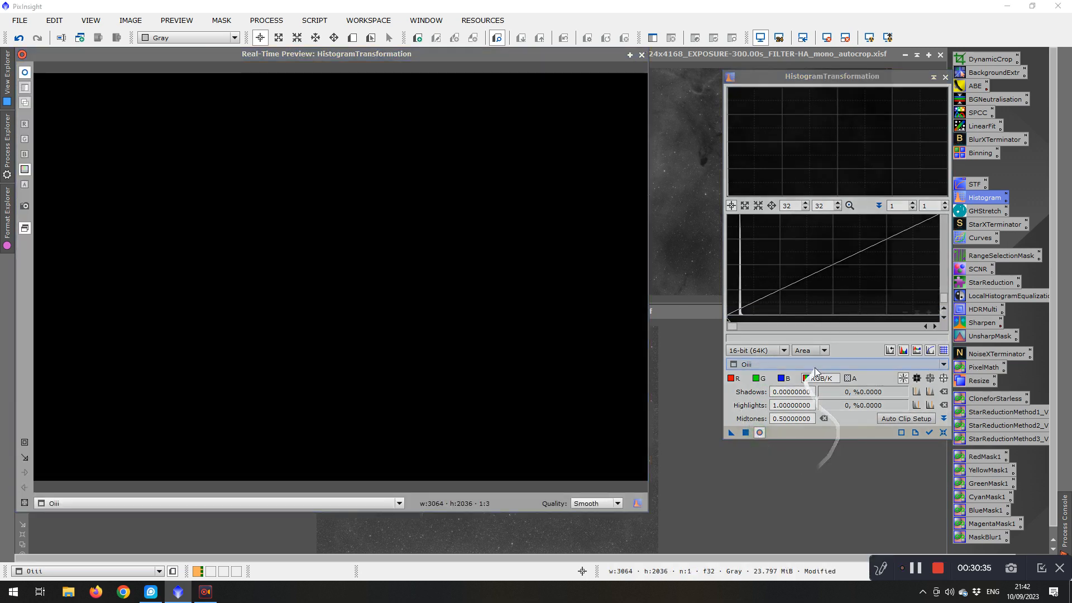
Lower the Oiii midtones to about 0.00573, magnifying the histogram for the fine adjustment
scroll(802, 306, "down", 20)
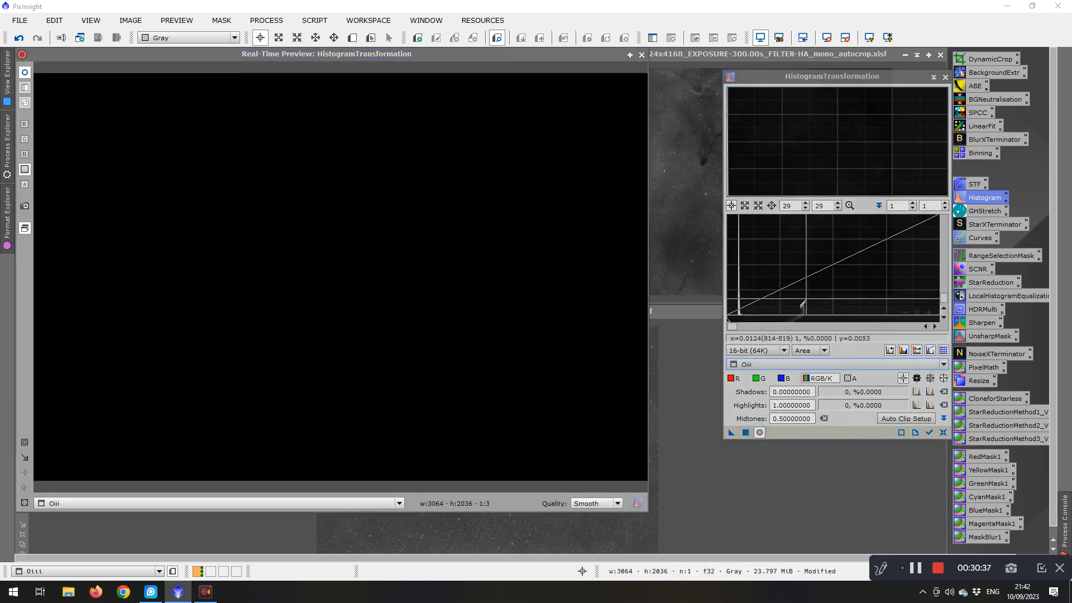
scroll(802, 306, "down", 6)
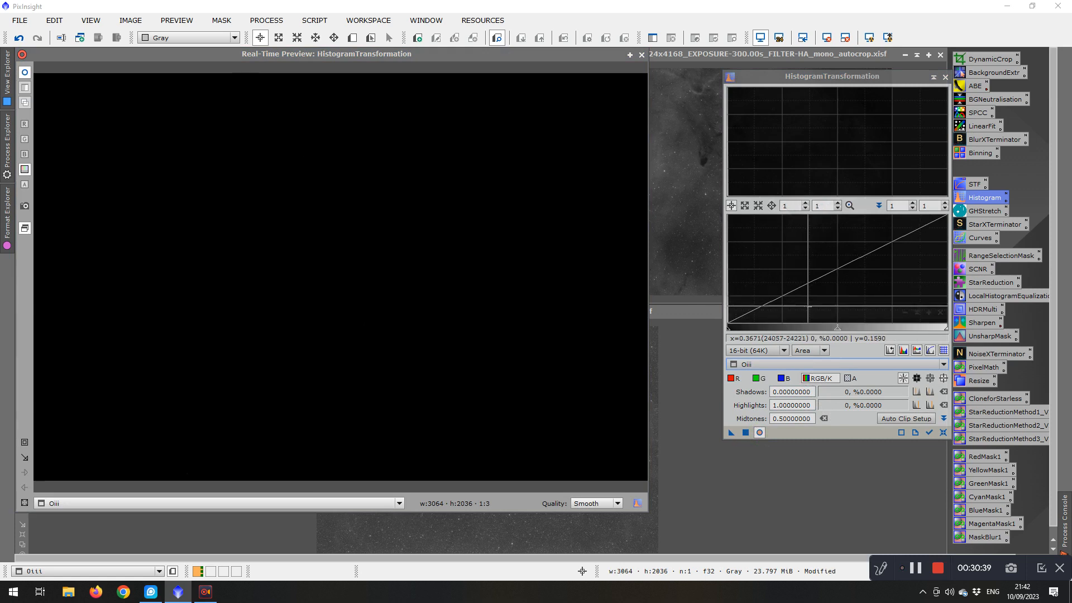
left_click(838, 332)
left_click_drag(838, 332, 729, 331)
scroll(783, 281, "up", 20)
scroll(783, 281, "up", 19)
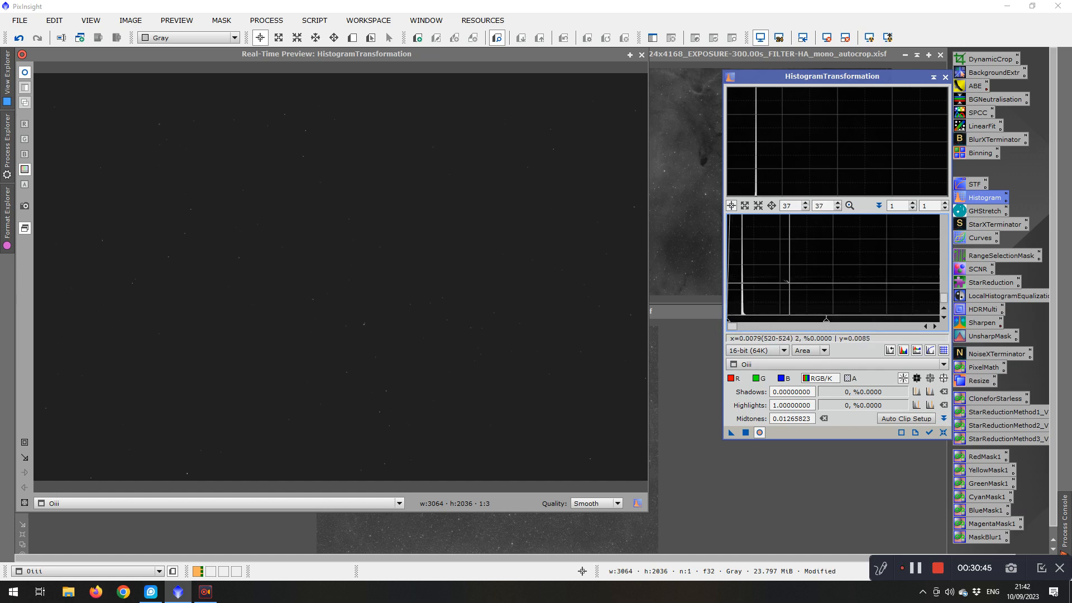
left_click_drag(846, 322, 781, 322)
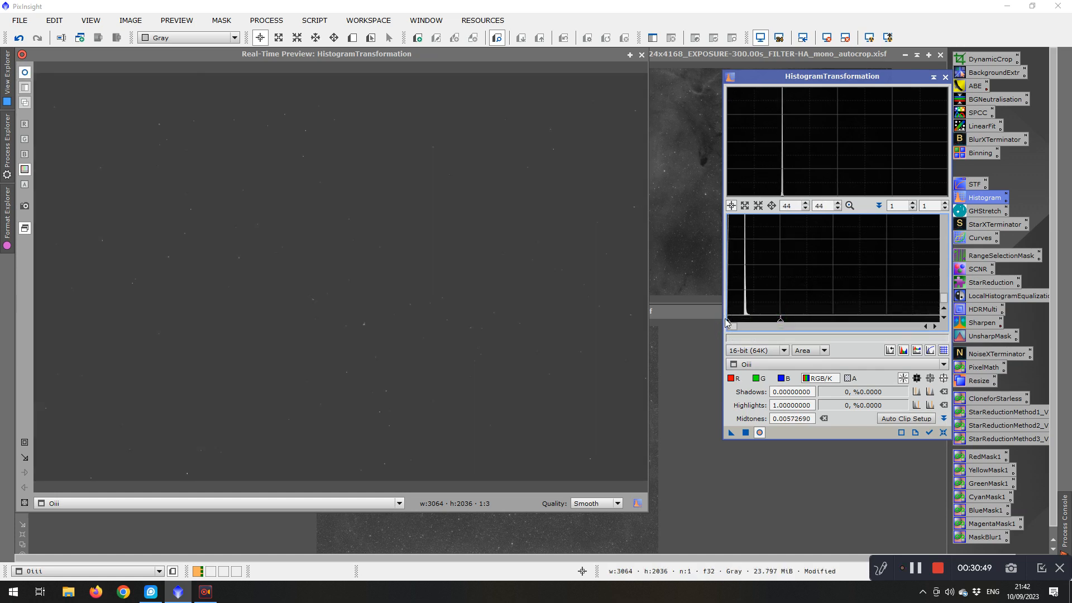
Set the Oiii shadows to about 0.00167 and midtones to about 0.00084, apply the stretch and reset the histogram settings
mouse_move(730, 323)
left_mouse_down()
mouse_move(787, 320)
mouse_move(750, 320)
left_mouse_up()
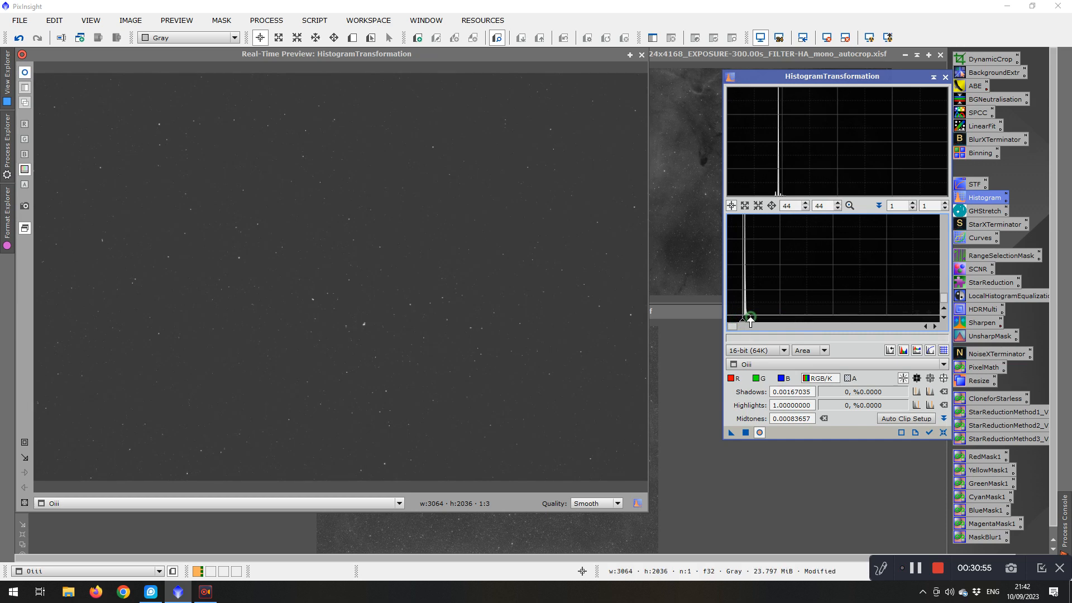
left_click(747, 433)
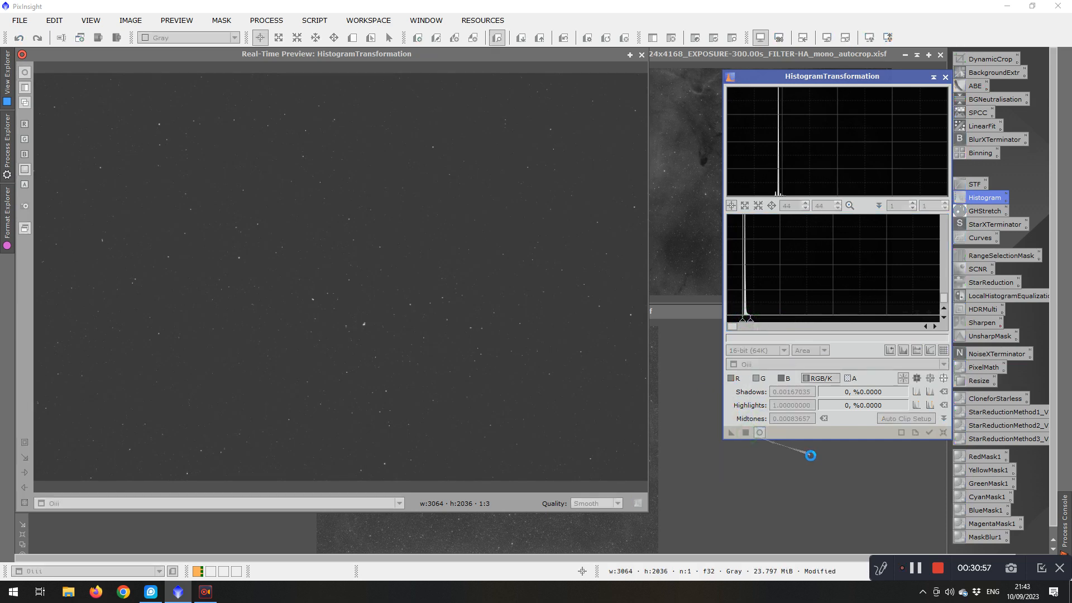
left_click(944, 433)
Raise the shadows of the stretched Oiii image to about 0.217, just before the start of the histogram peak
scroll(728, 319, "down", 2)
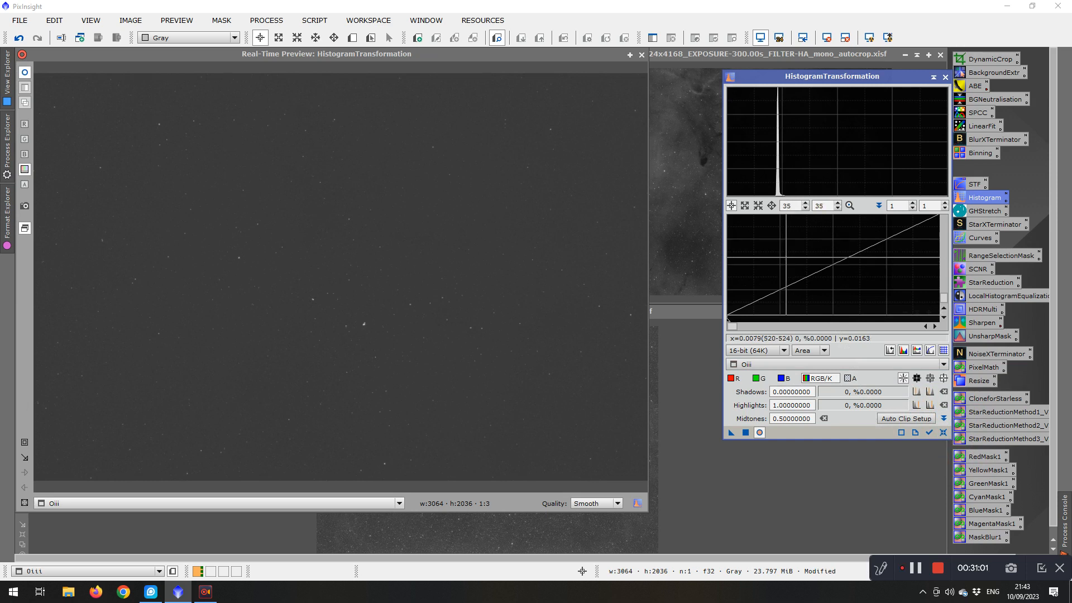
scroll(728, 319, "up", 5)
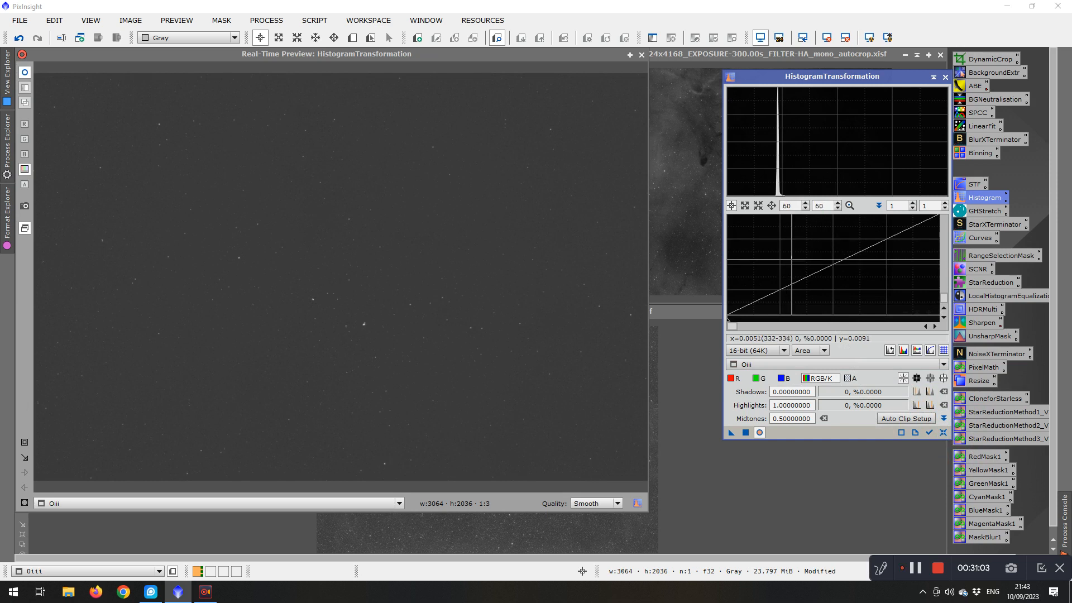
scroll(728, 319, "down", 2)
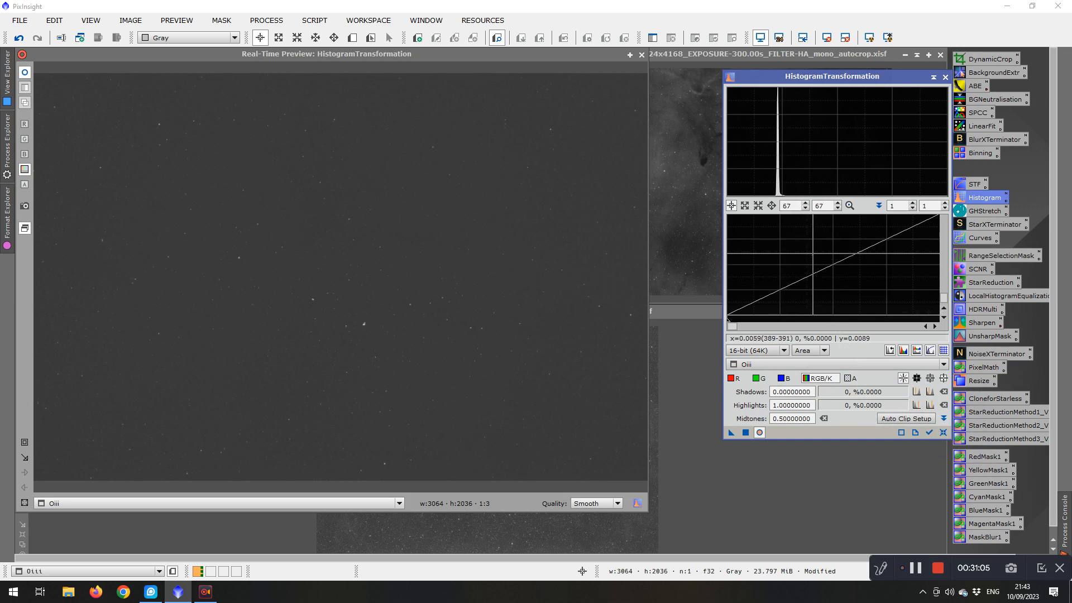
scroll(728, 318, "down", 6)
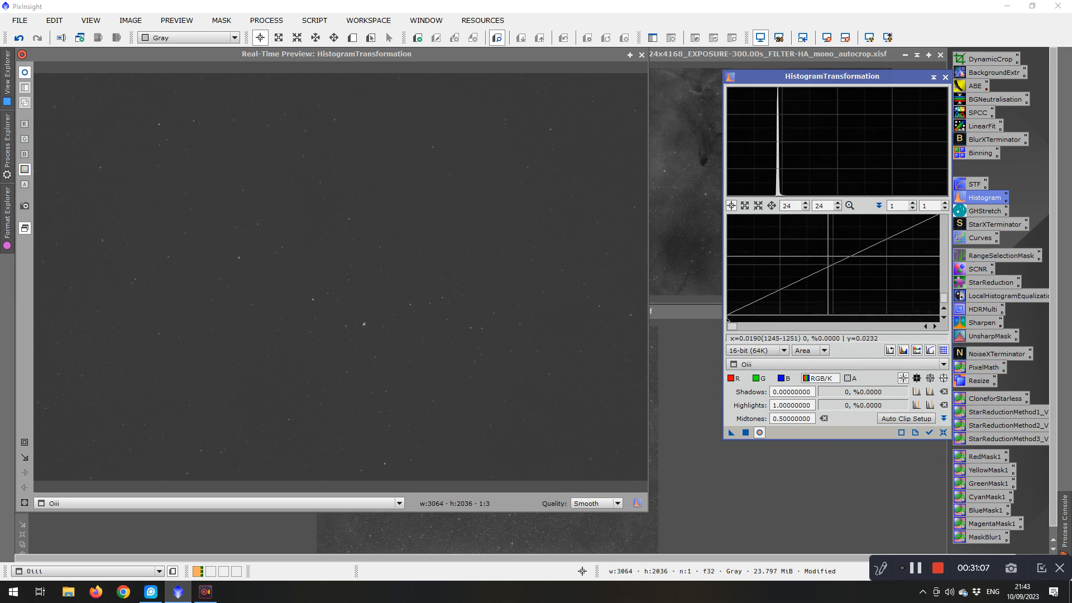
scroll(728, 319, "down", 5)
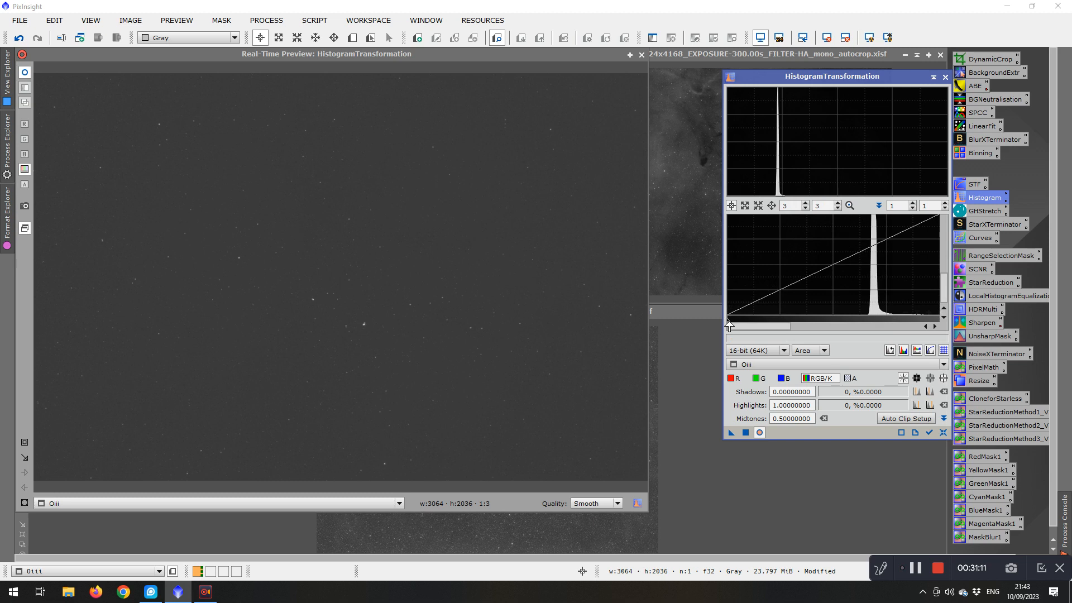
left_click_drag(728, 323, 868, 329)
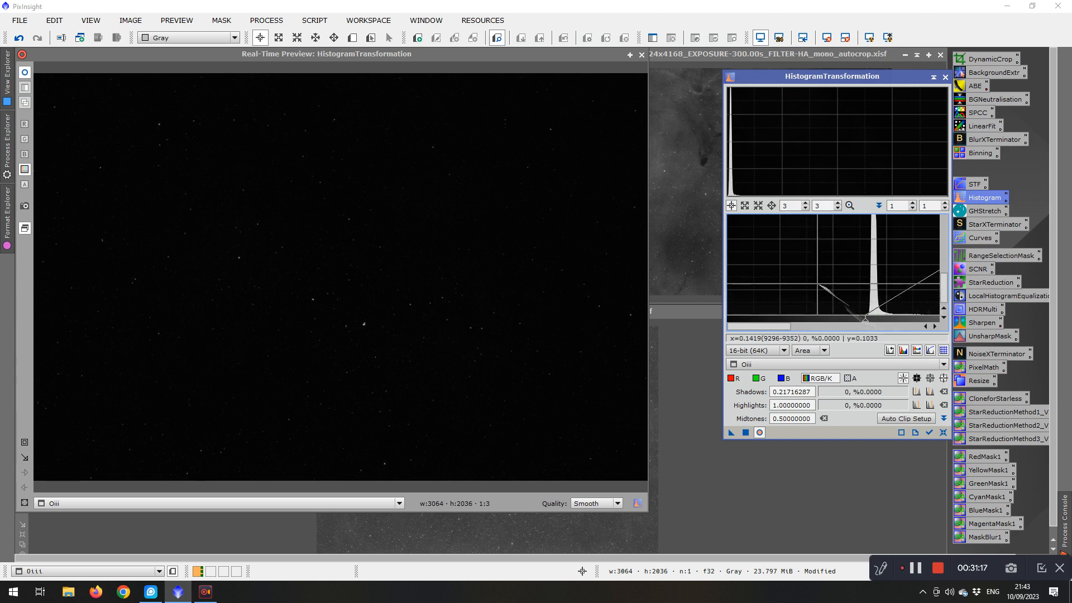
Lower the midtones for the second Oiii stretch to about 0.0482, fine-tuning them on the magnified histogram
scroll(871, 321, "down", 2)
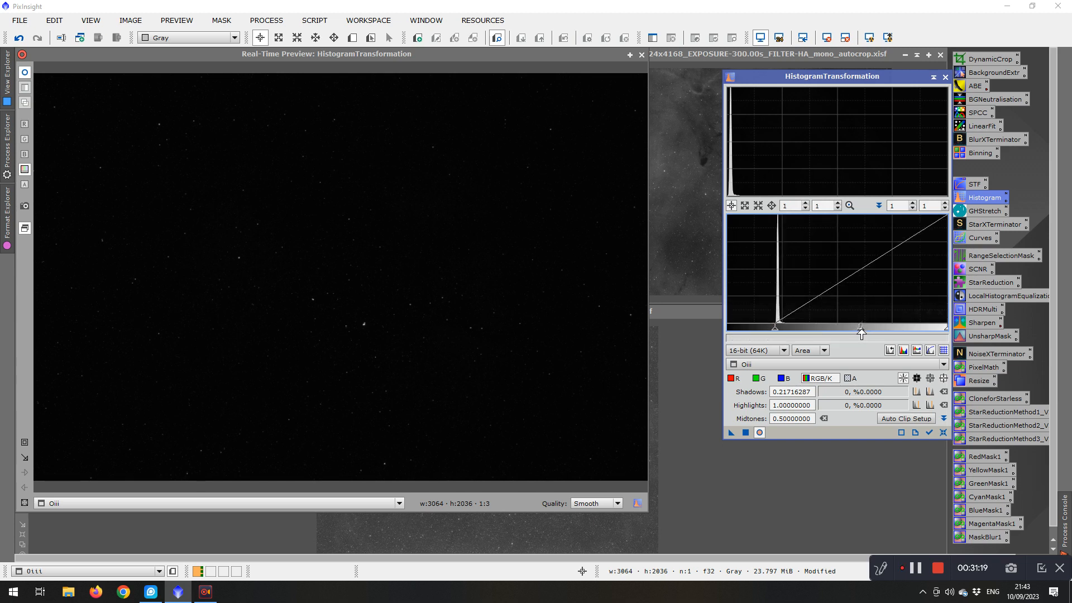
left_click_drag(861, 328, 783, 334)
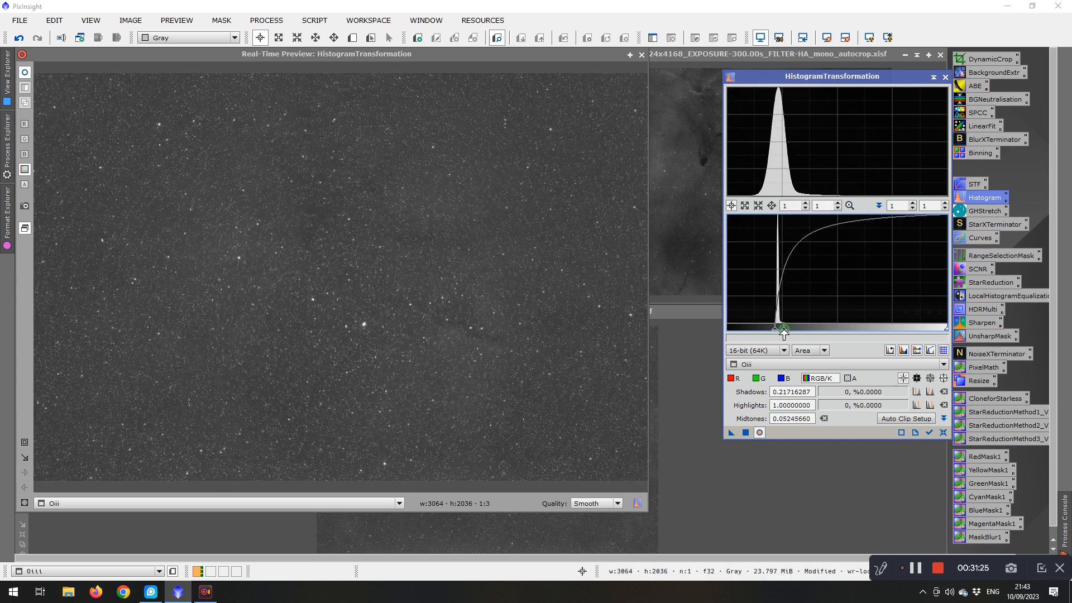
left_click_drag(783, 334, 783, 334)
scroll(793, 310, "up", 1)
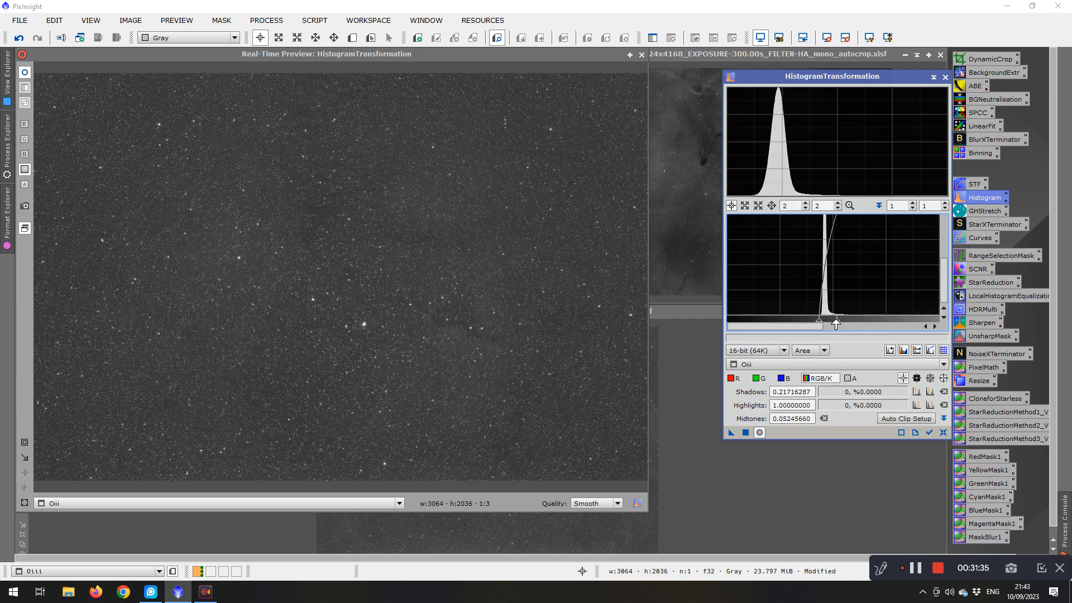
left_click_drag(836, 324, 834, 324)
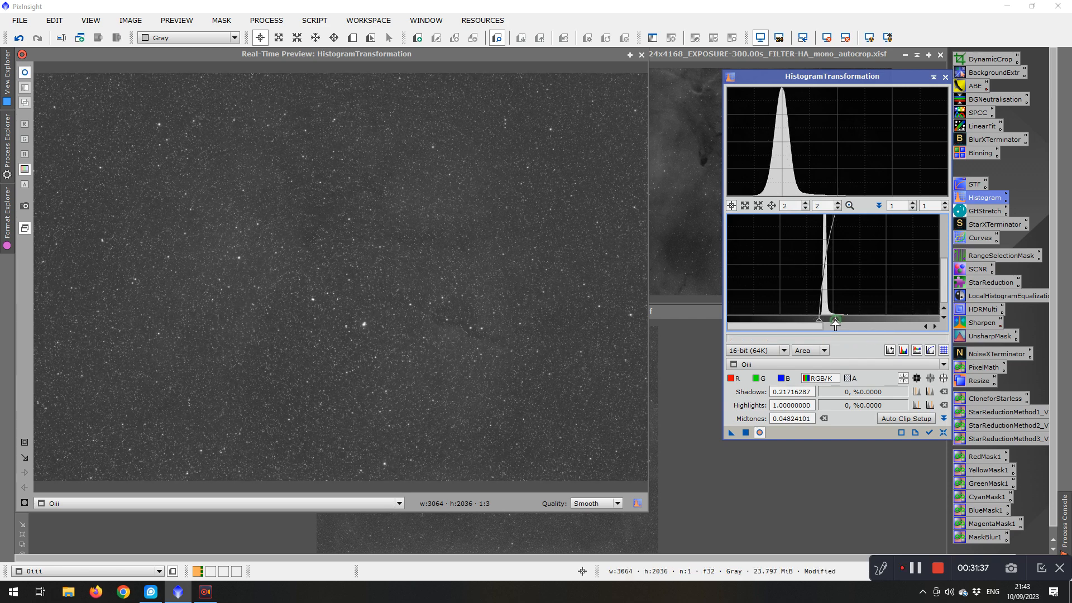
Apply the second stretch to Oiii, reset the histogram settings, and close the real-time preview and HistogramTransformation
left_click(748, 436)
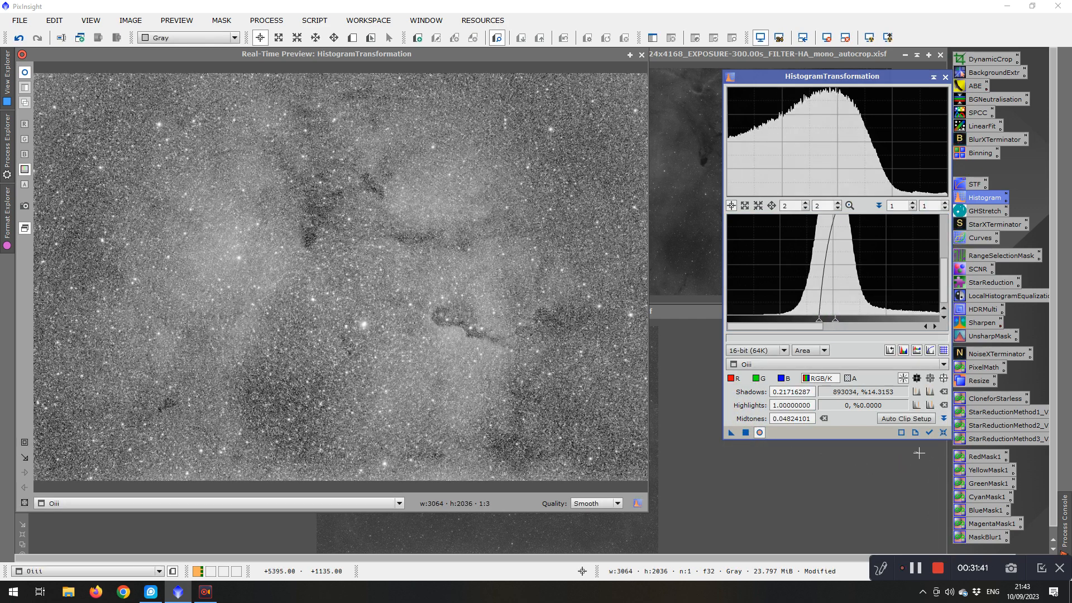
left_click(943, 432)
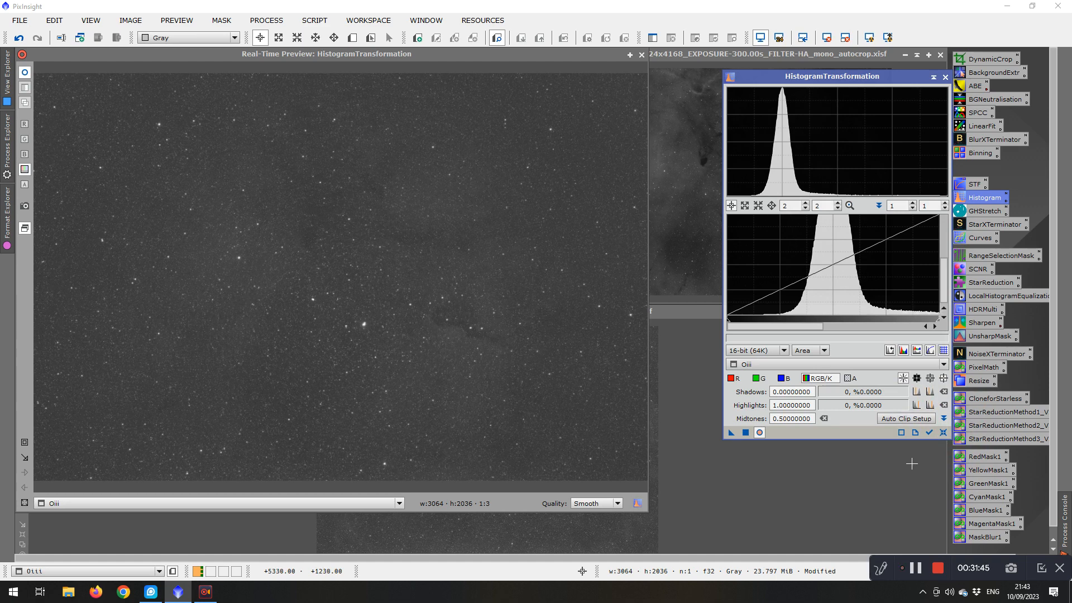
left_click(642, 55)
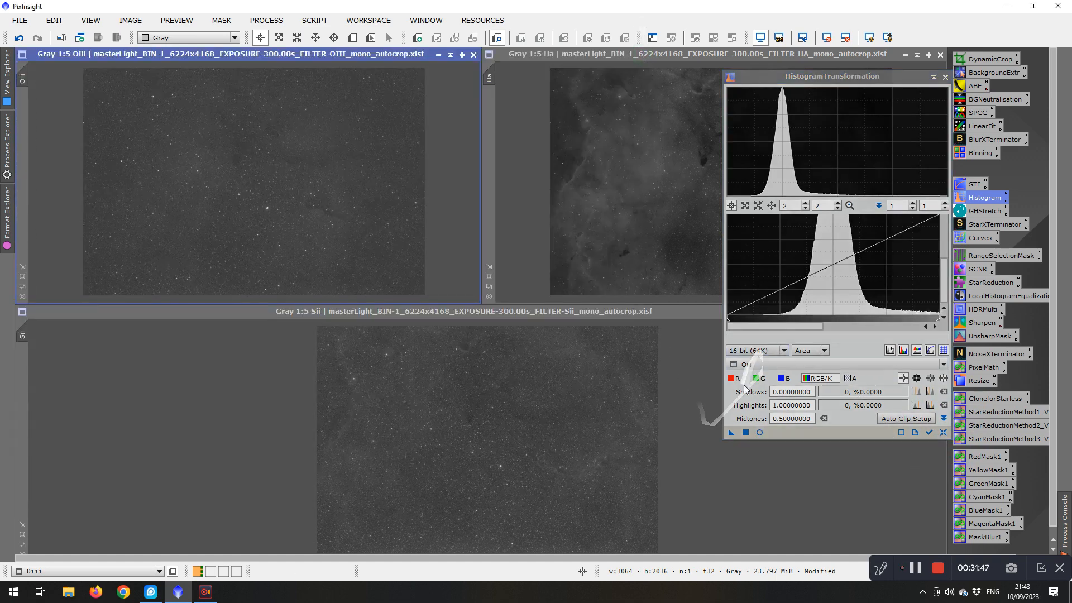
left_click(945, 77)
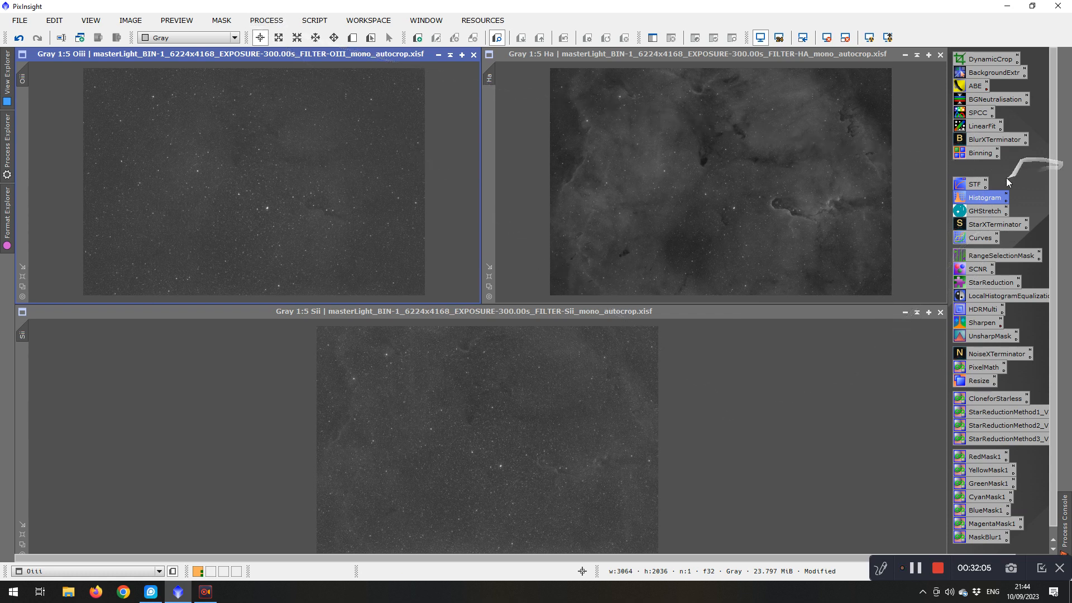
Open the LRGBCombination process and assign Ha as the lightness source image
left_click(266, 20)
mouse_move(361, 18)
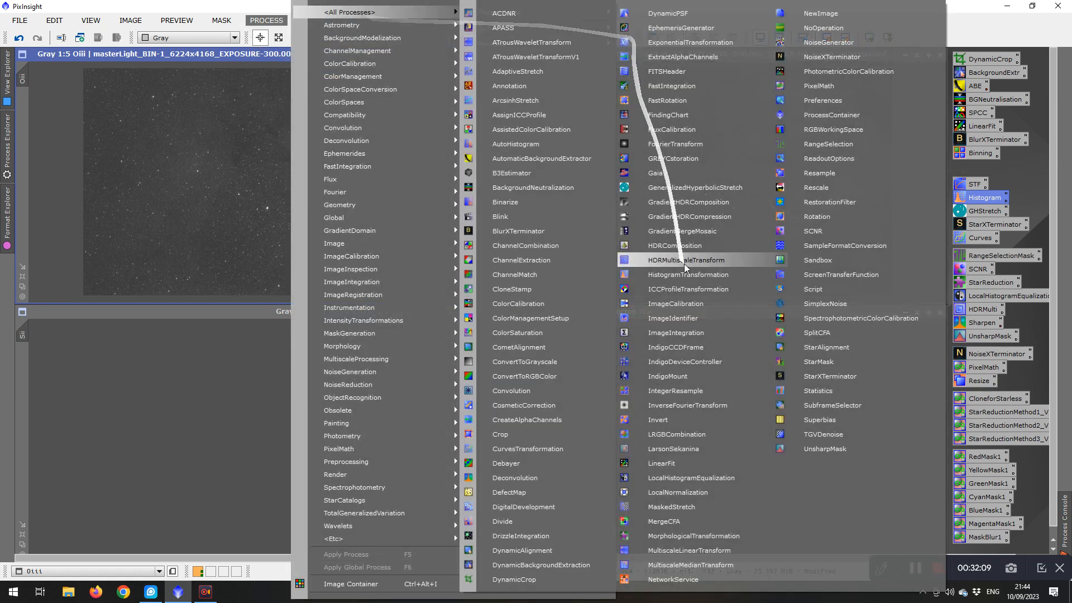
left_click(675, 434)
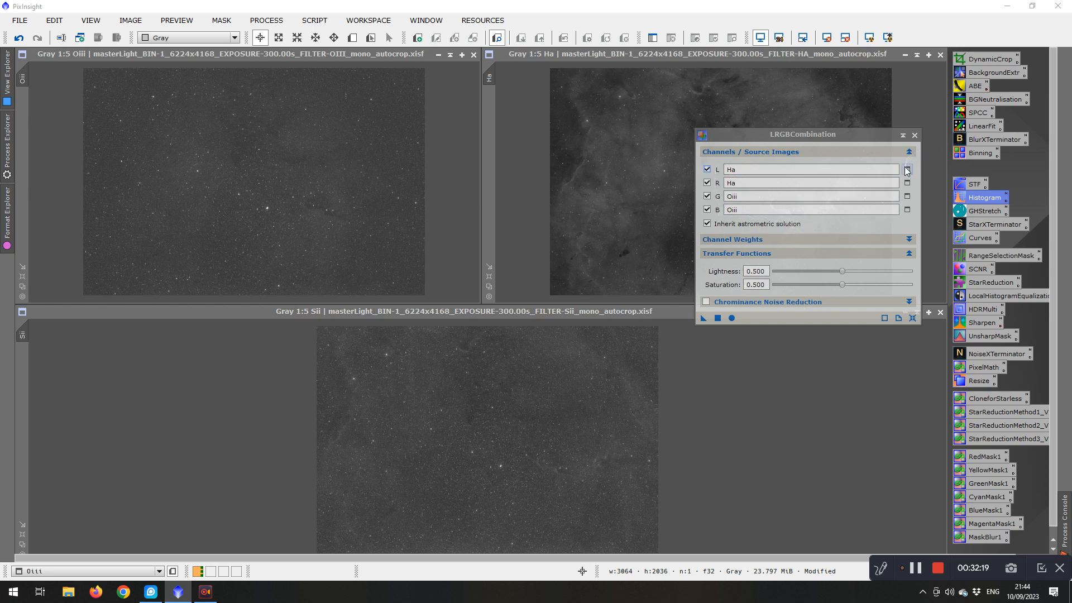
left_click(907, 170)
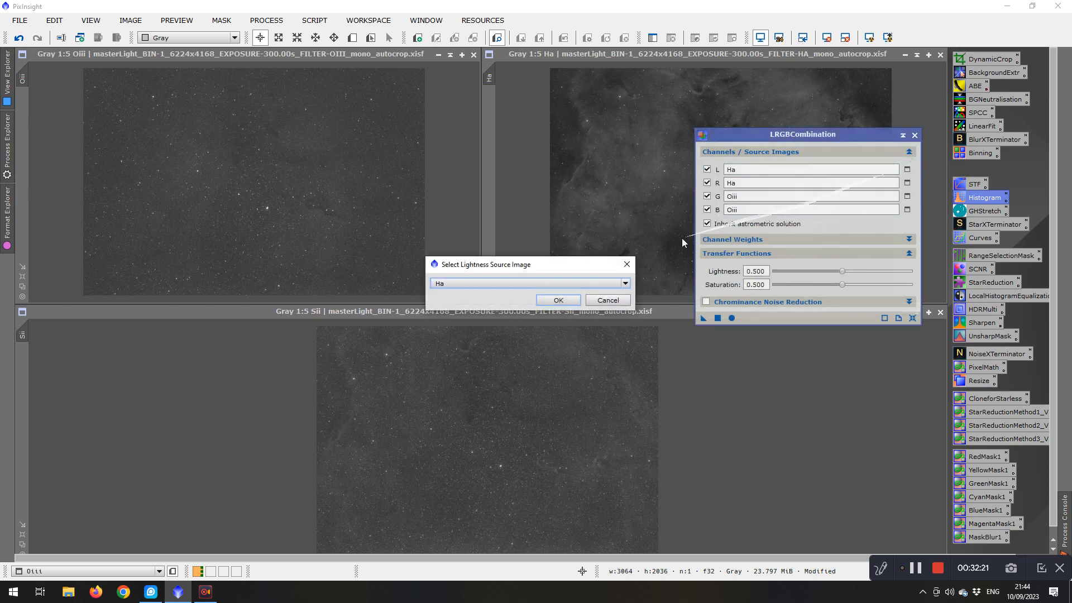
left_click(499, 283)
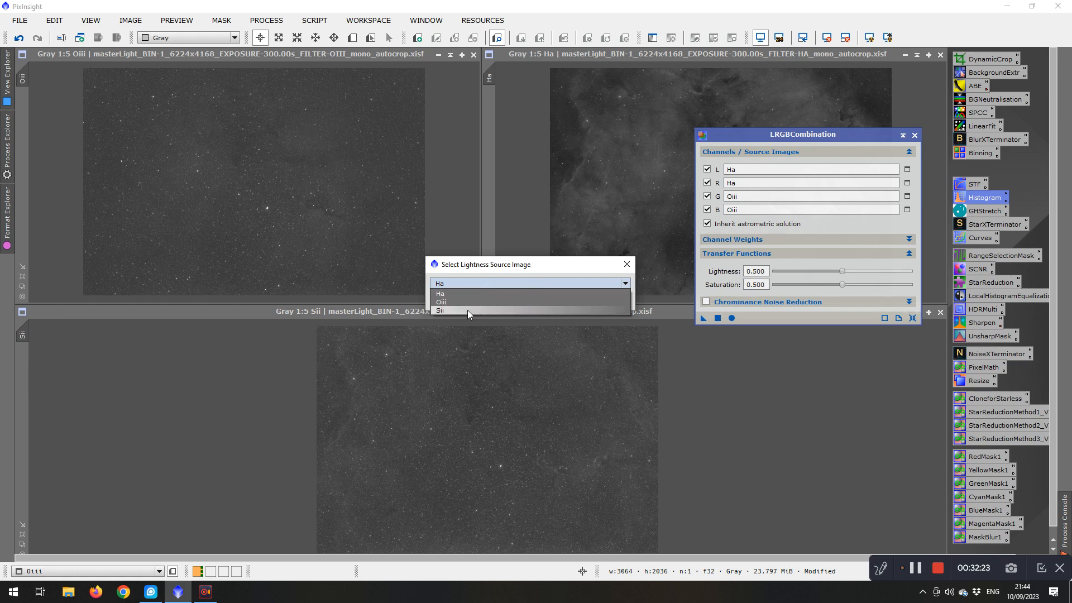
left_click(468, 308)
left_click(500, 282)
left_click(449, 291)
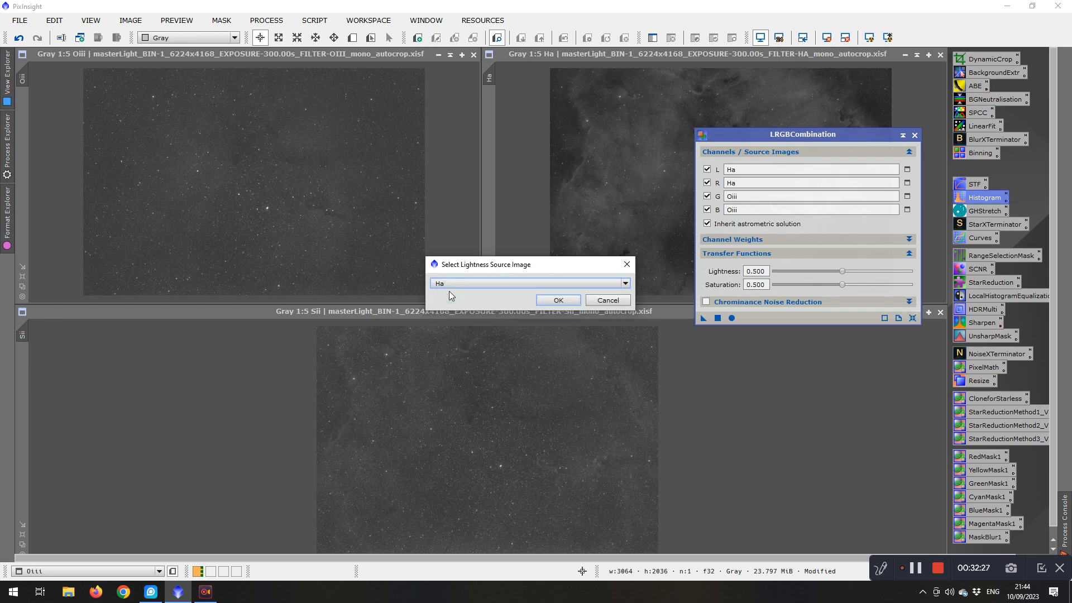
left_click(558, 300)
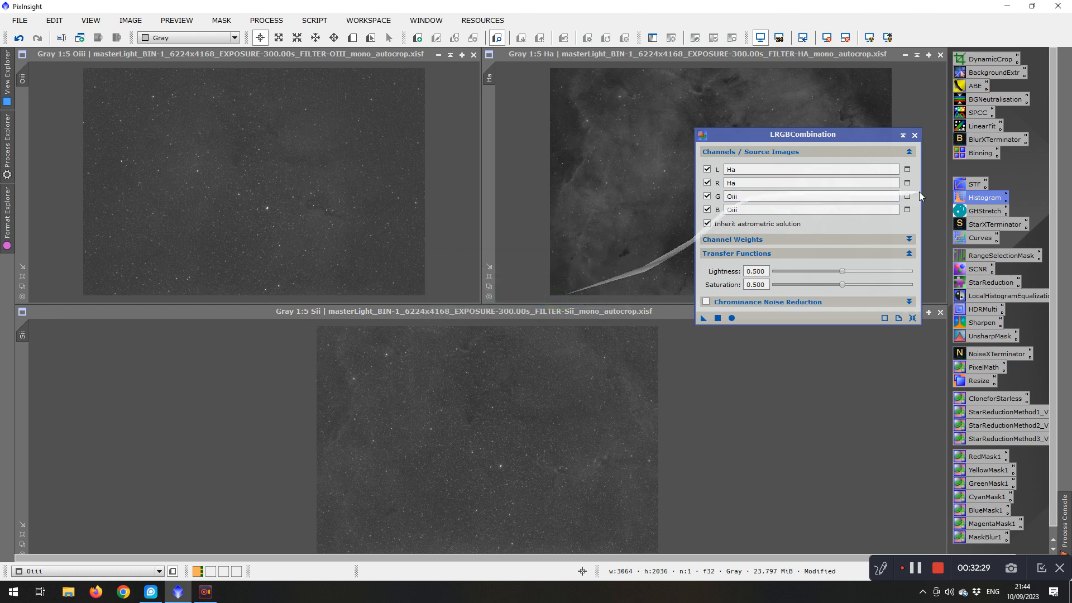
Assign Sii to the red channel, Ha to green and Oiii to blue in LRGBCombination
left_click(906, 183)
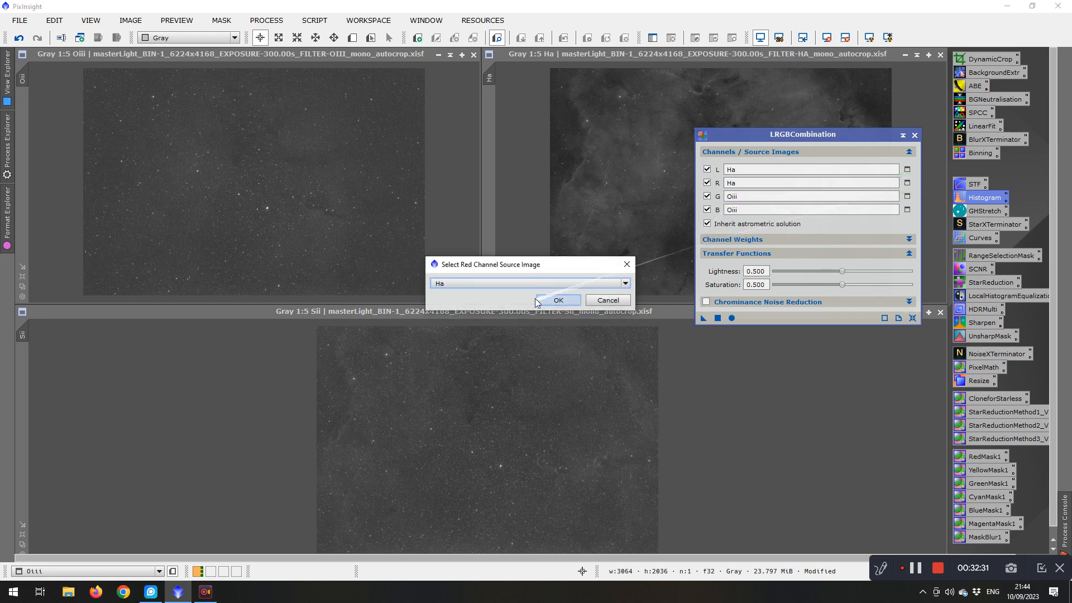
left_click(491, 283)
left_click(463, 312)
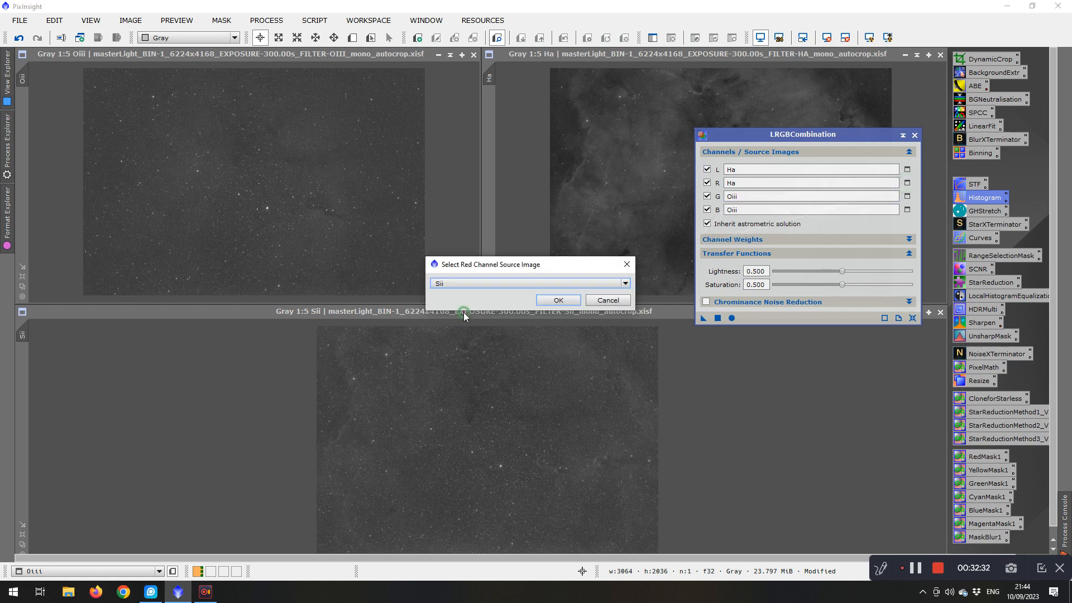
left_click(552, 300)
left_click(907, 196)
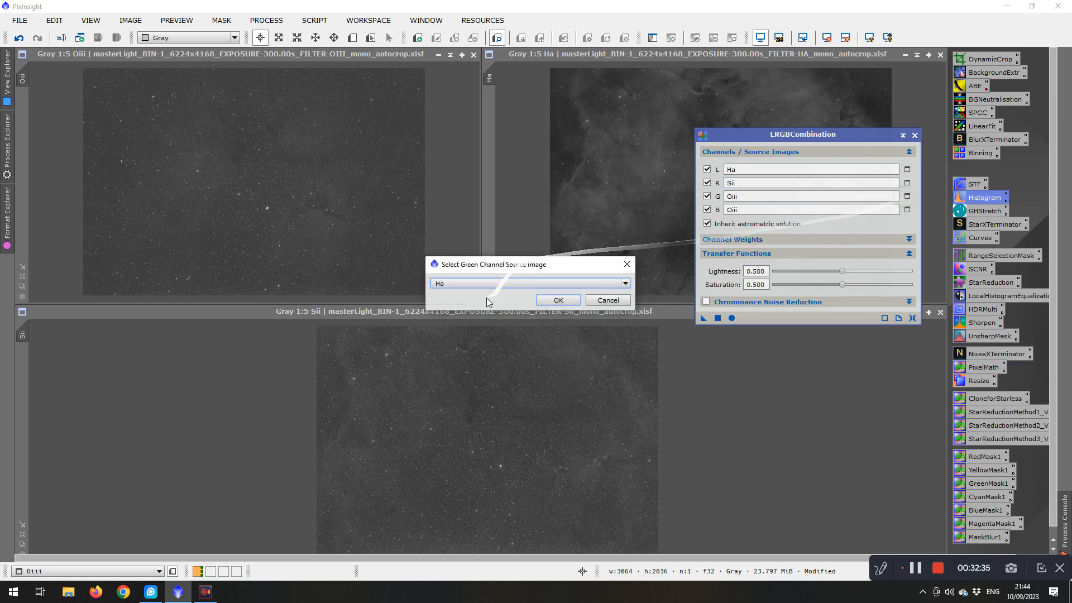
left_click(565, 300)
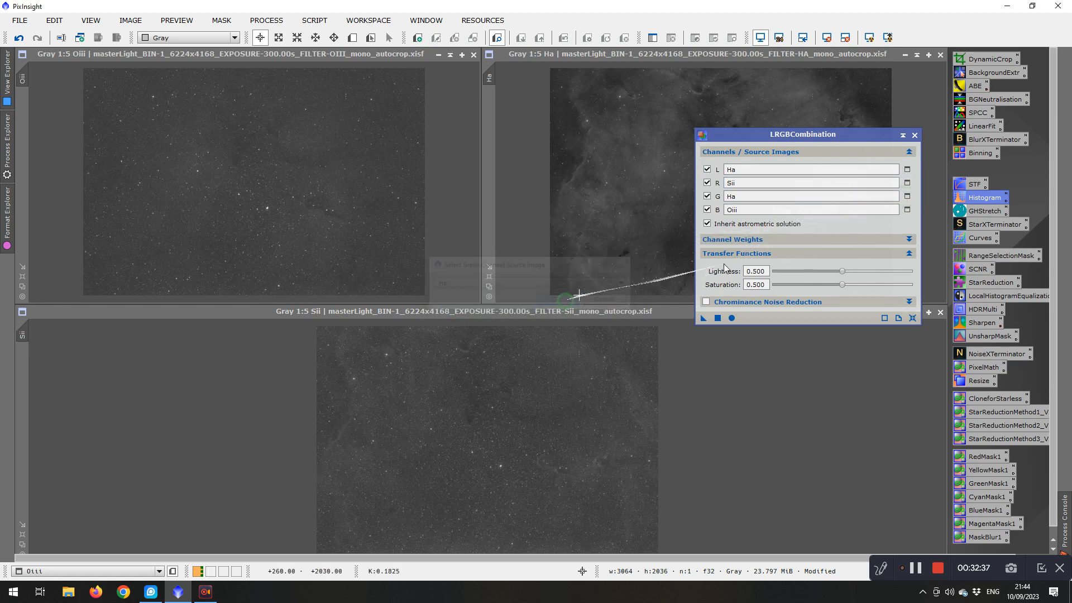
left_click(907, 210)
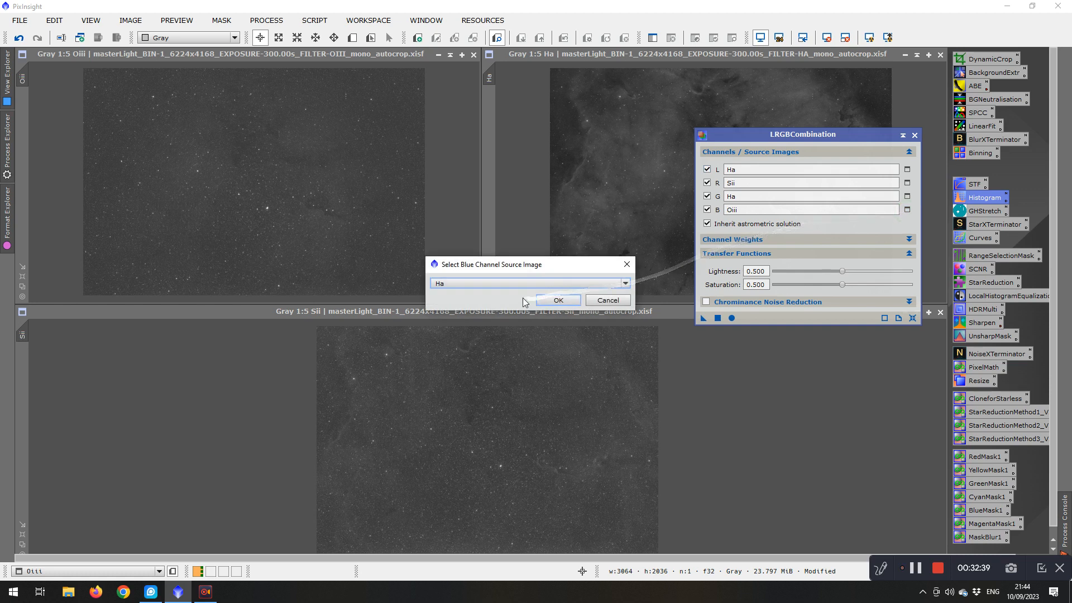
left_click(469, 283)
left_click(465, 303)
left_click(559, 300)
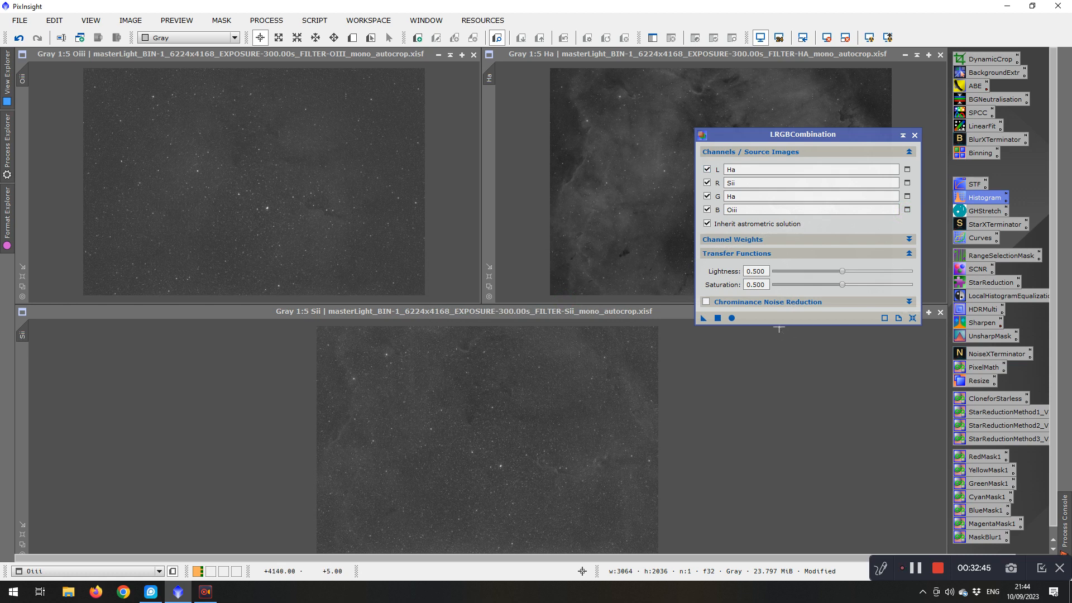
Enable chrominance noise reduction, run the combination globally to create the colour image, and close LRGBCombination
left_click(706, 302)
left_click(732, 319)
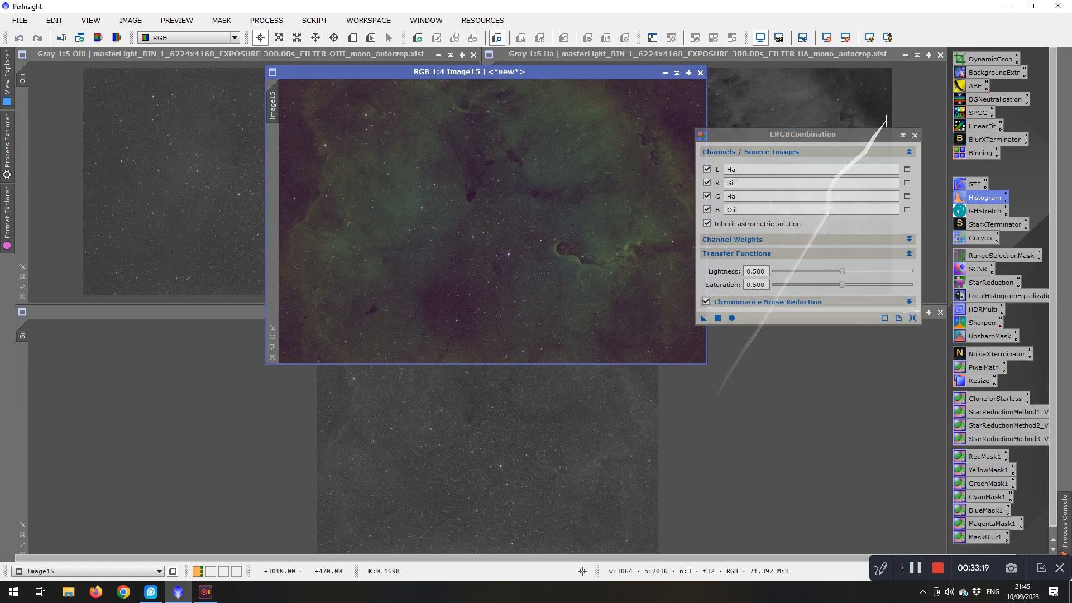
left_click(915, 135)
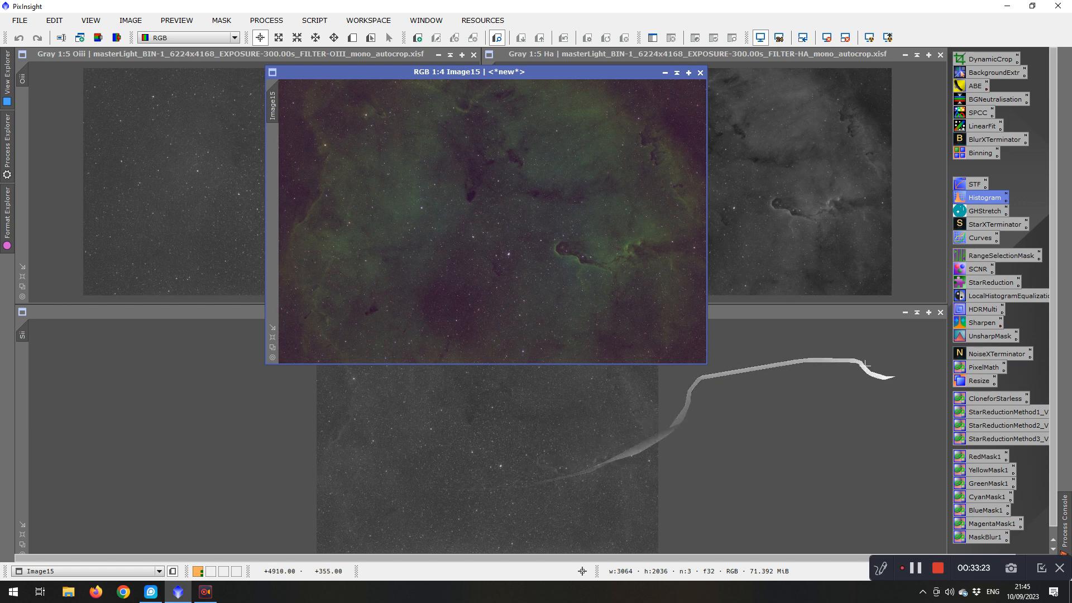
Collapse the Sii, Ha and Oiii windows, and move the combined colour image to the workspace corner and enlarge it to 1:3
left_click(916, 313)
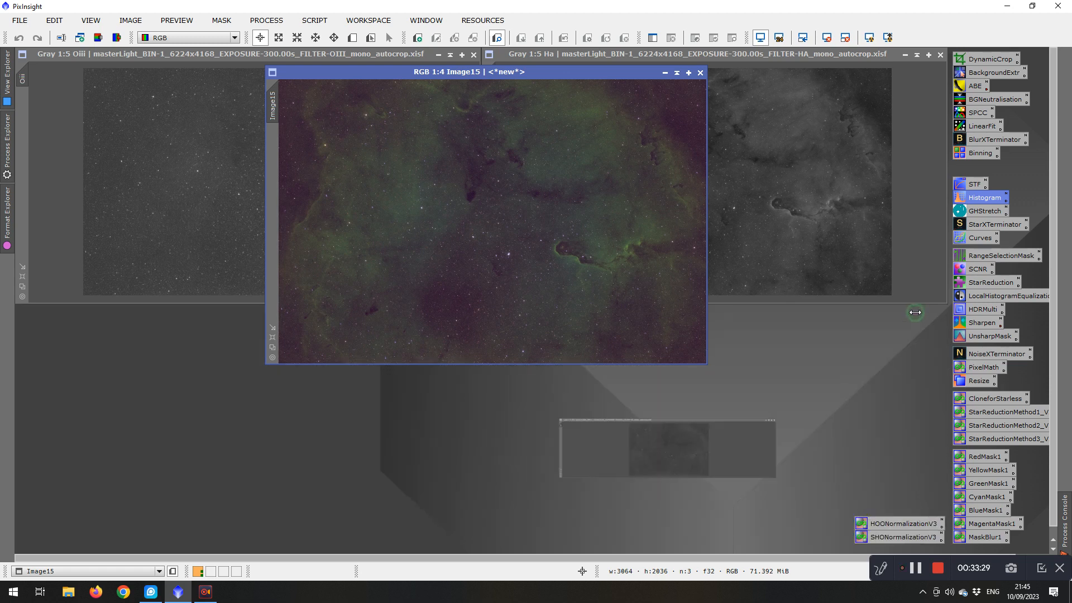
left_click(917, 55)
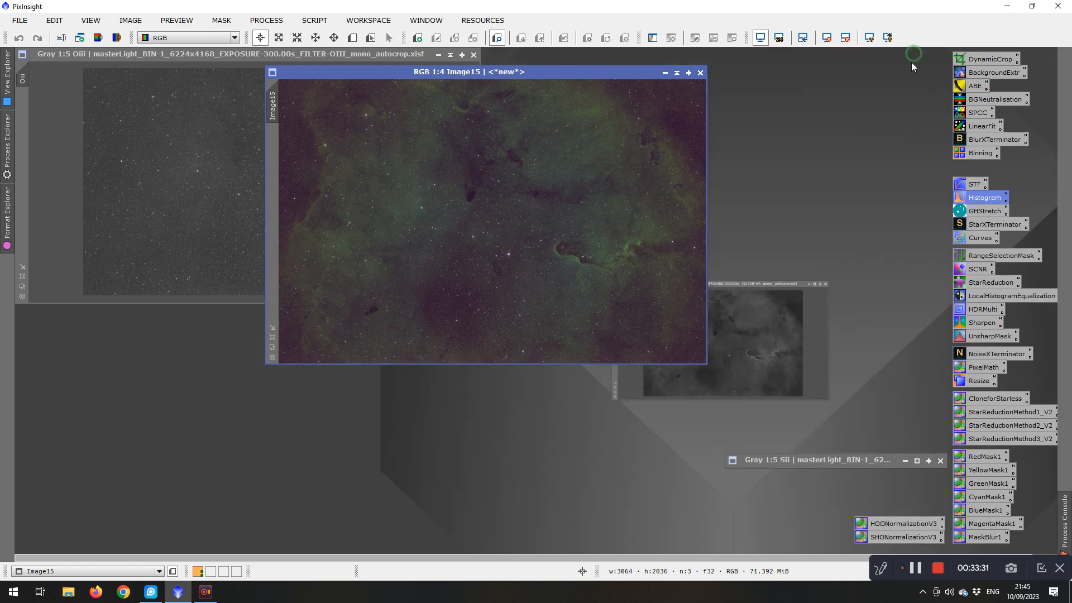
left_click(450, 55)
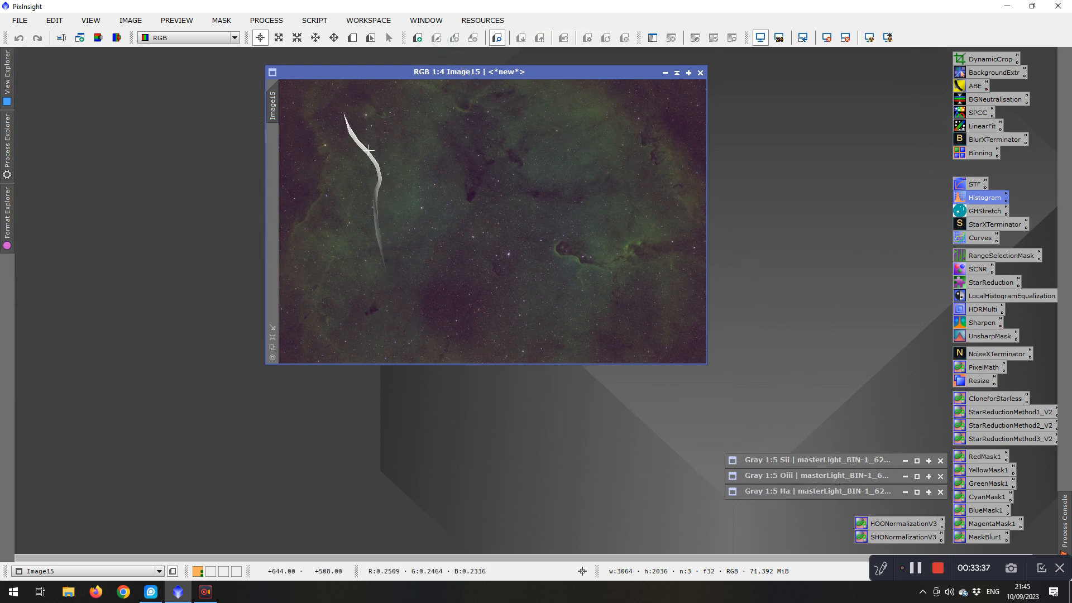
left_click_drag(322, 72, 65, 55)
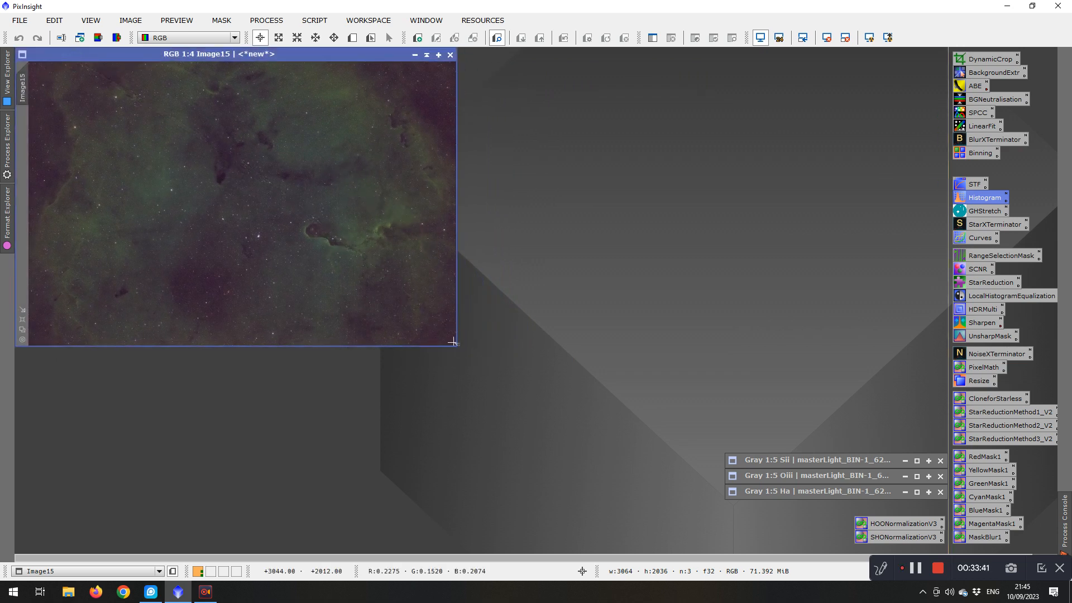
left_click_drag(453, 343, 646, 538)
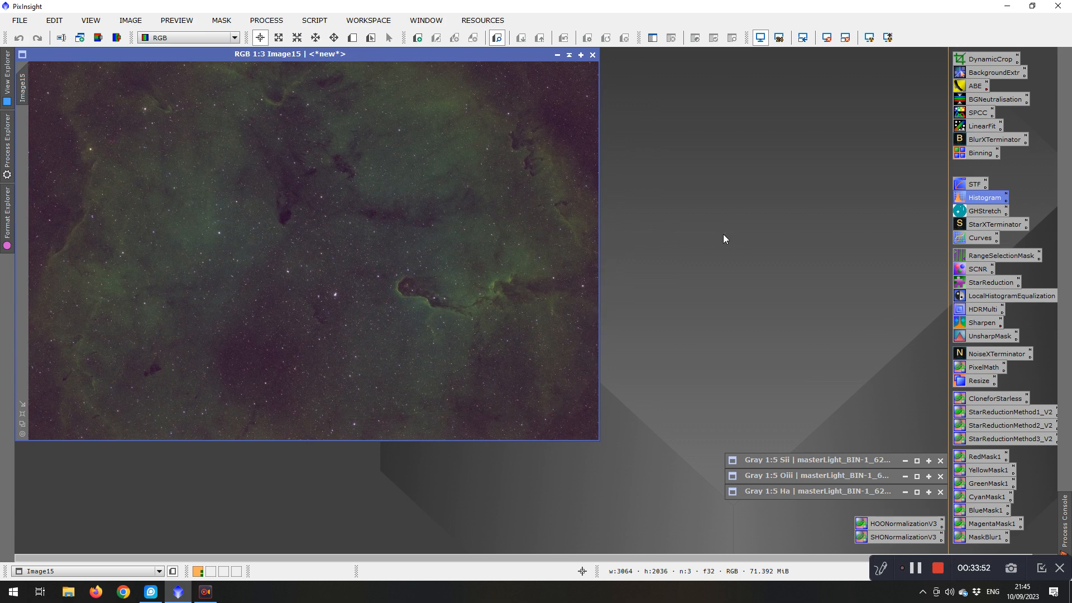
Examine the colour of the bright stars near the centre of the combined image for a magenta cast
scroll(335, 294, "up", 4)
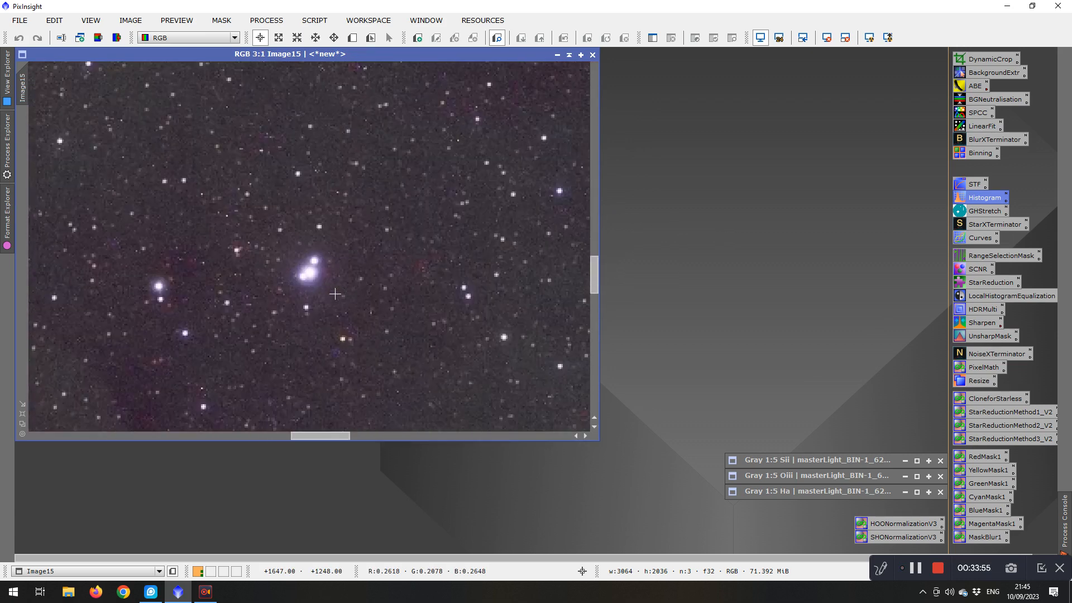
scroll(335, 294, "up", 1)
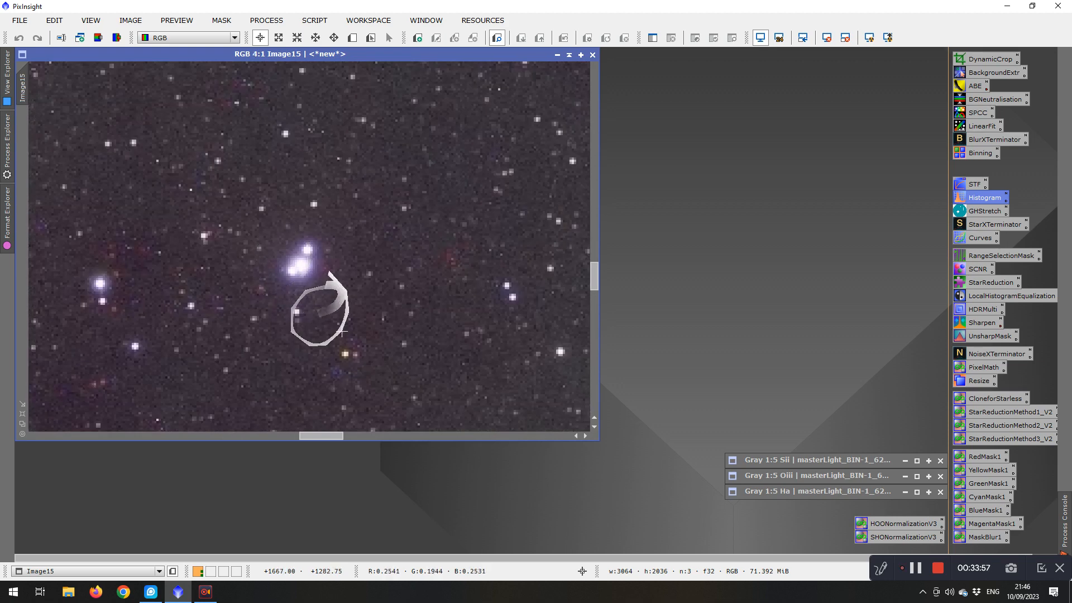
scroll(308, 281, "down", 1)
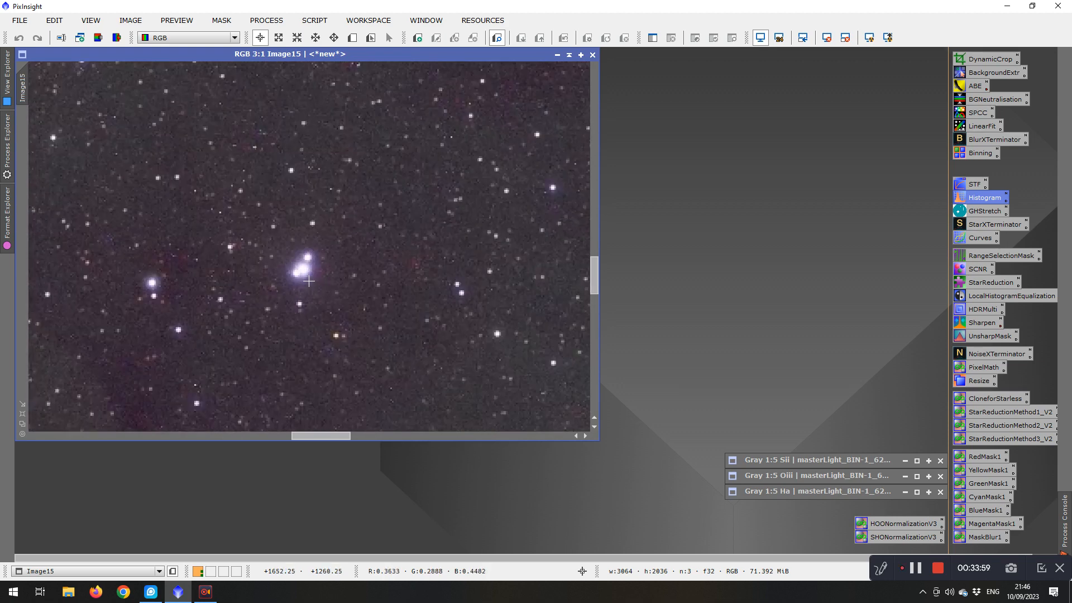
scroll(309, 281, "down", 4)
scroll(309, 281, "down", 1)
scroll(309, 281, "up", 1)
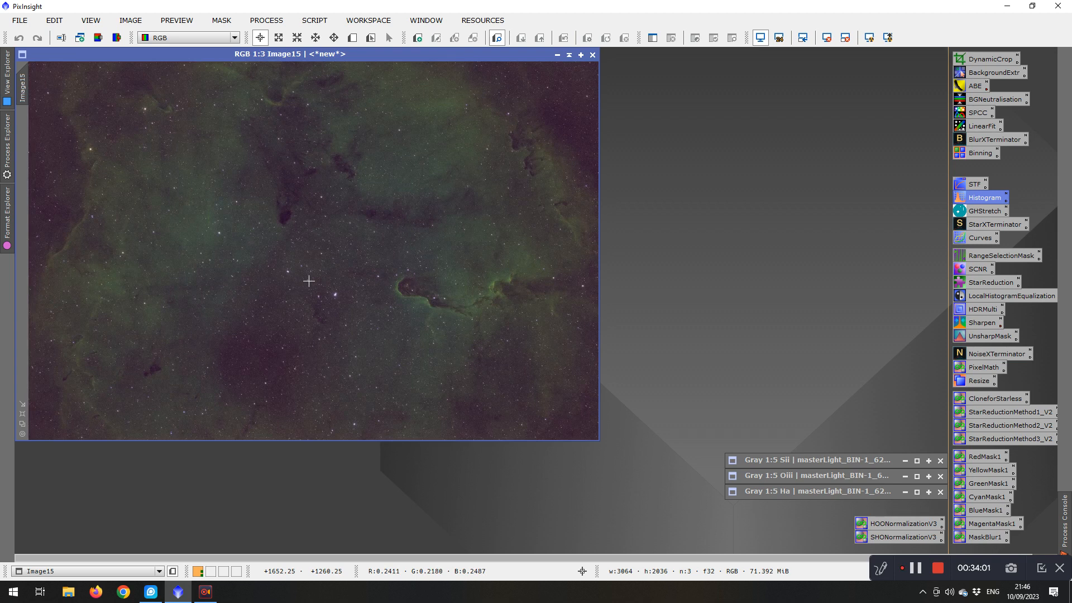
Run the CorrectMagentaStars script on the combined image with amount 0.80 and lightness preserved, and inspect the corrected stars up close
left_click(316, 21)
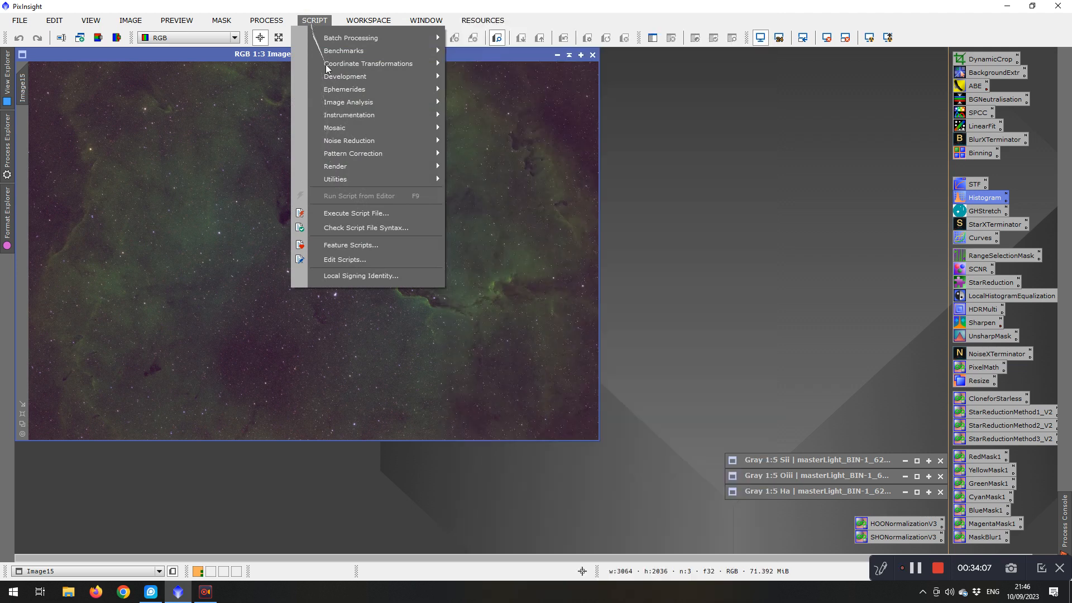
mouse_move(338, 178)
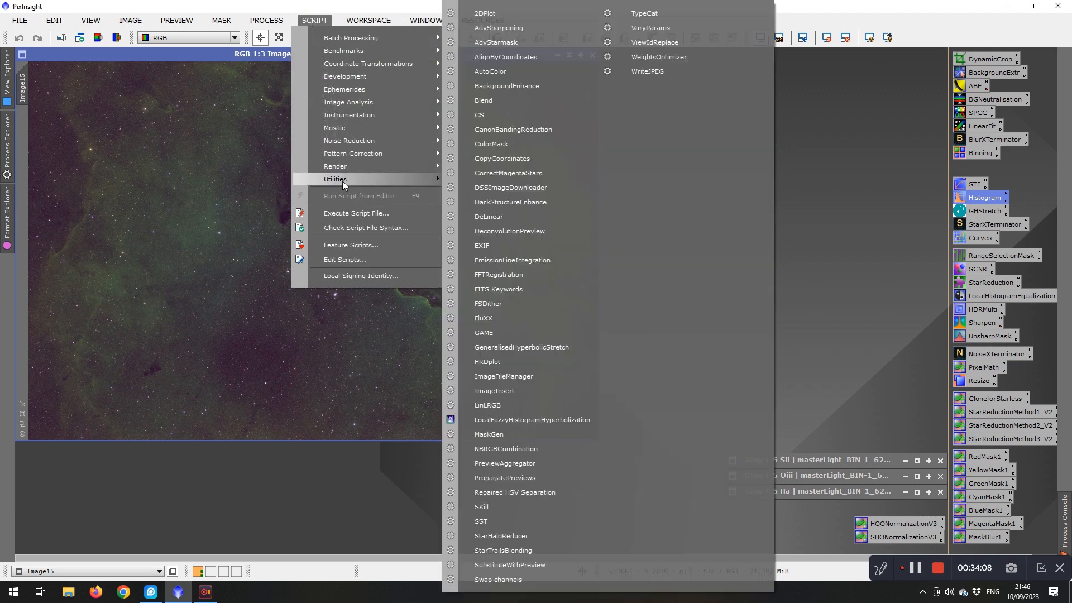
left_click(518, 177)
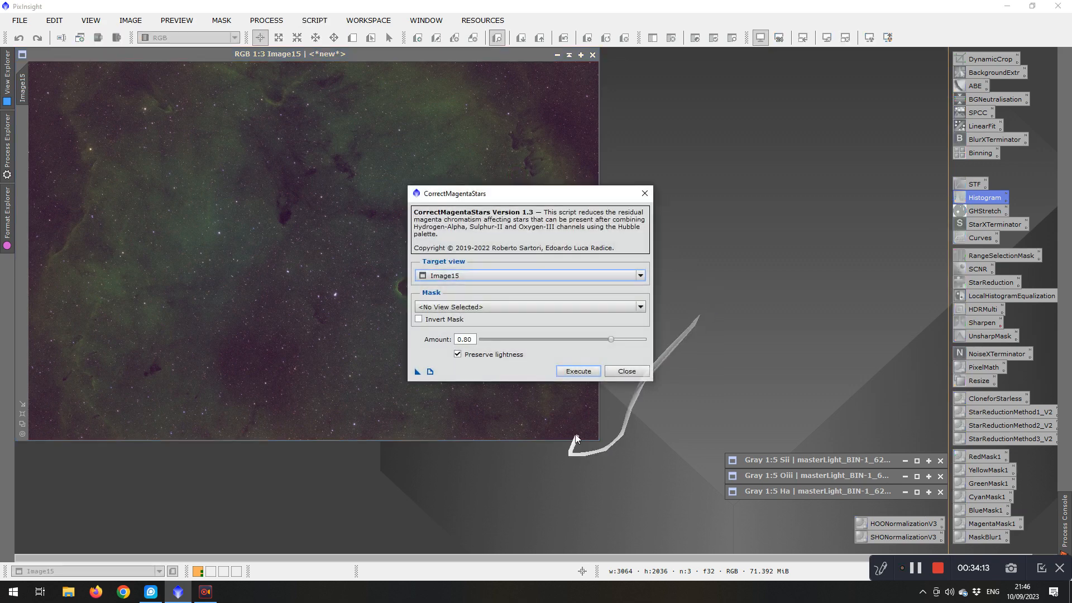
left_click(578, 371)
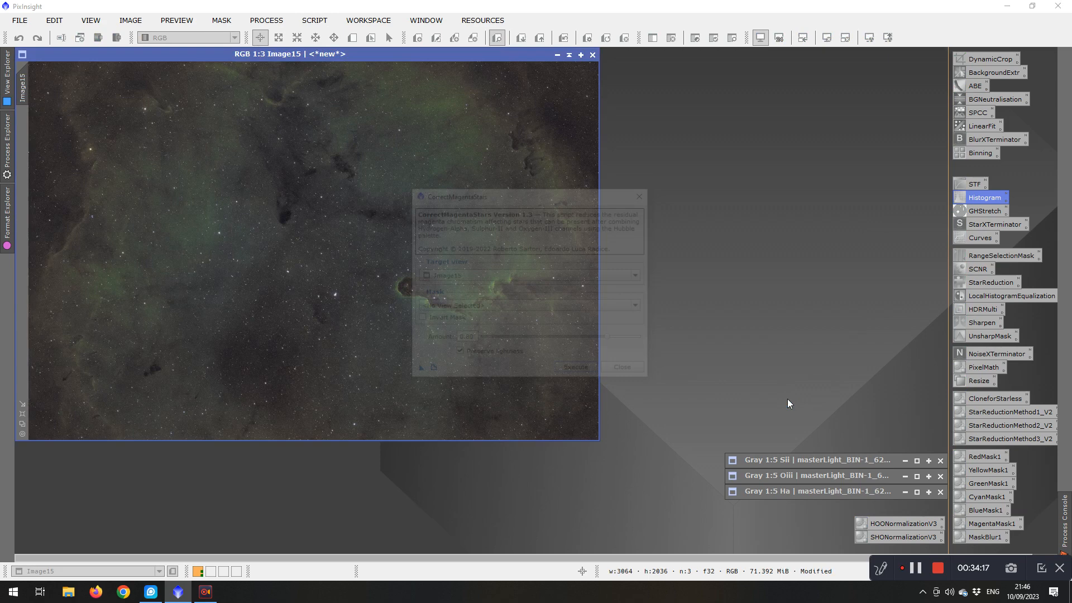
left_click(626, 371)
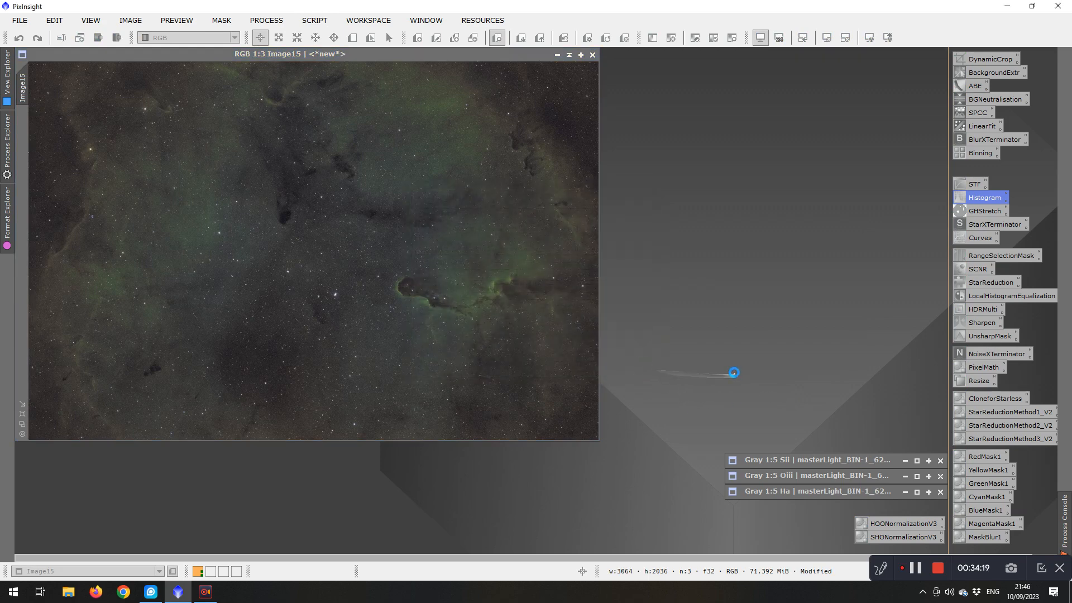
scroll(317, 303, "up", 6)
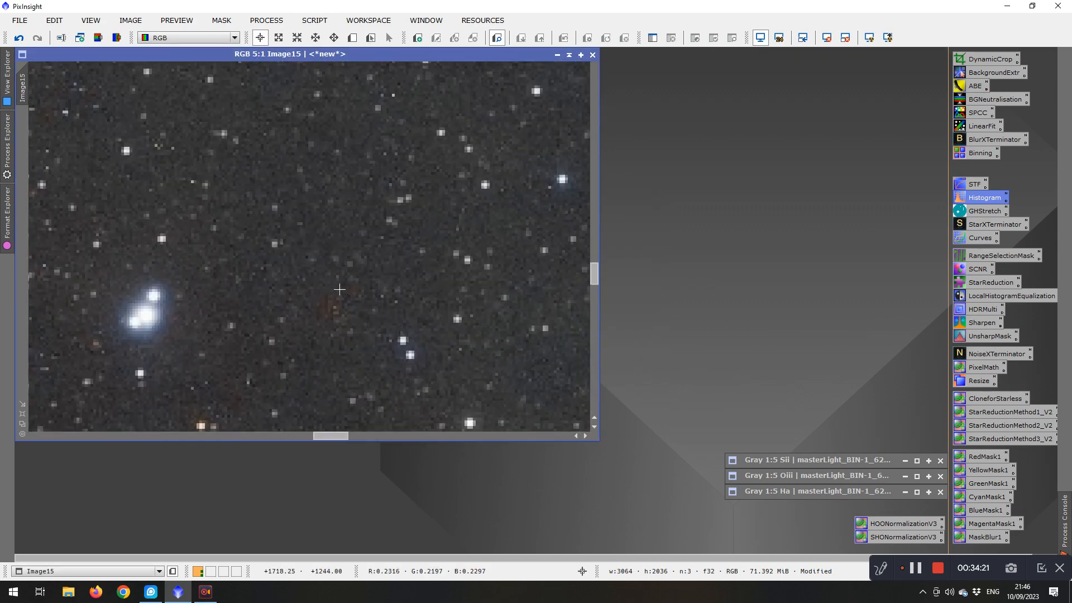
scroll(167, 311, "down", 7)
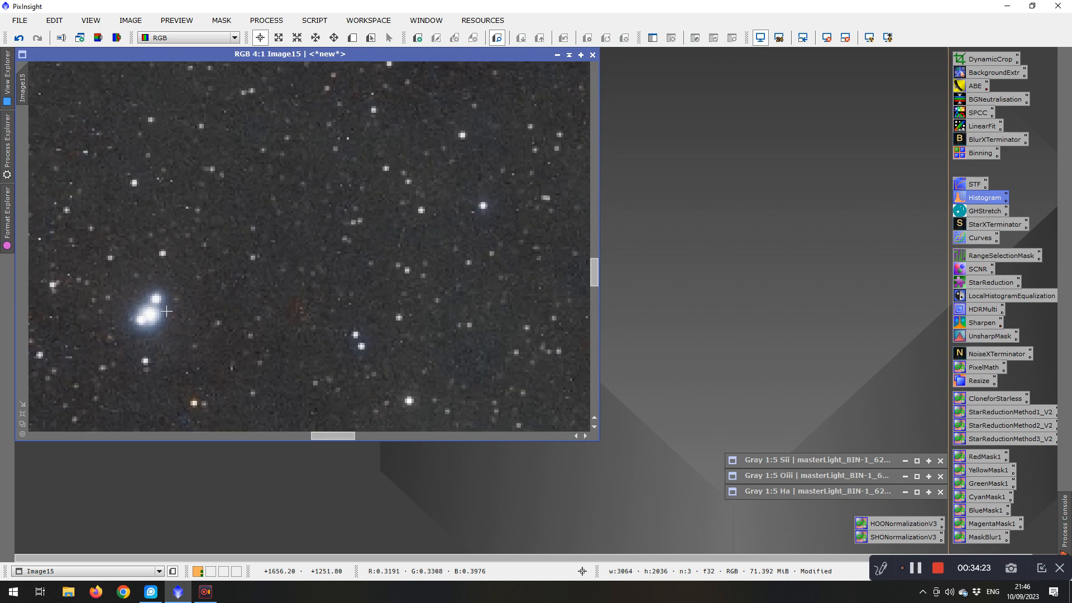
scroll(166, 312, "up", 1)
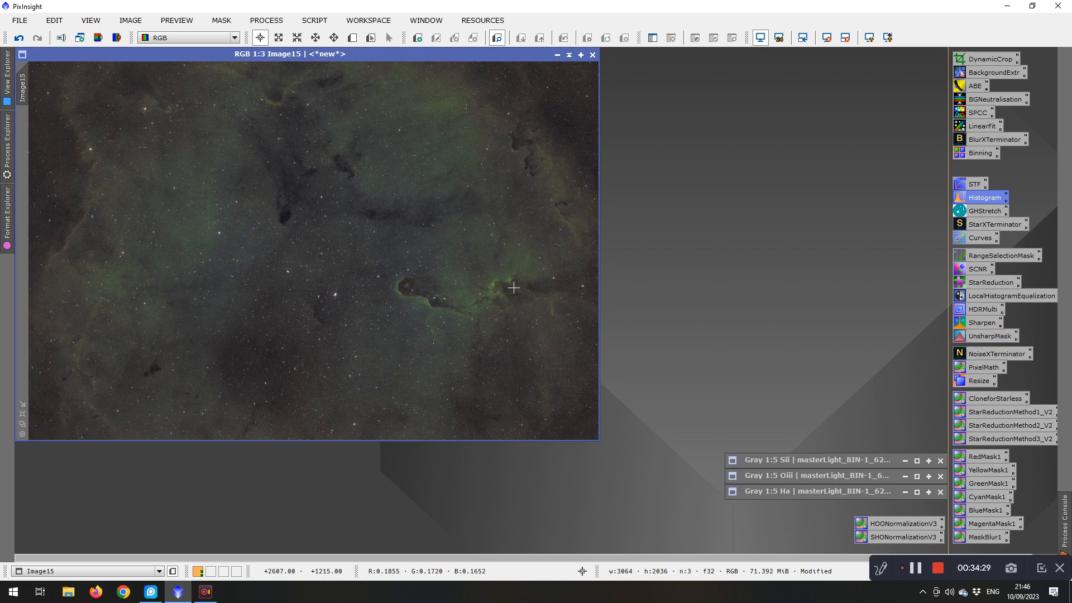
Remove green from the combined colour image with SCNR using Average Neutral protection, amount 1.00 and lightness preserved, and close SCNR
double_click(979, 270)
left_click(849, 200)
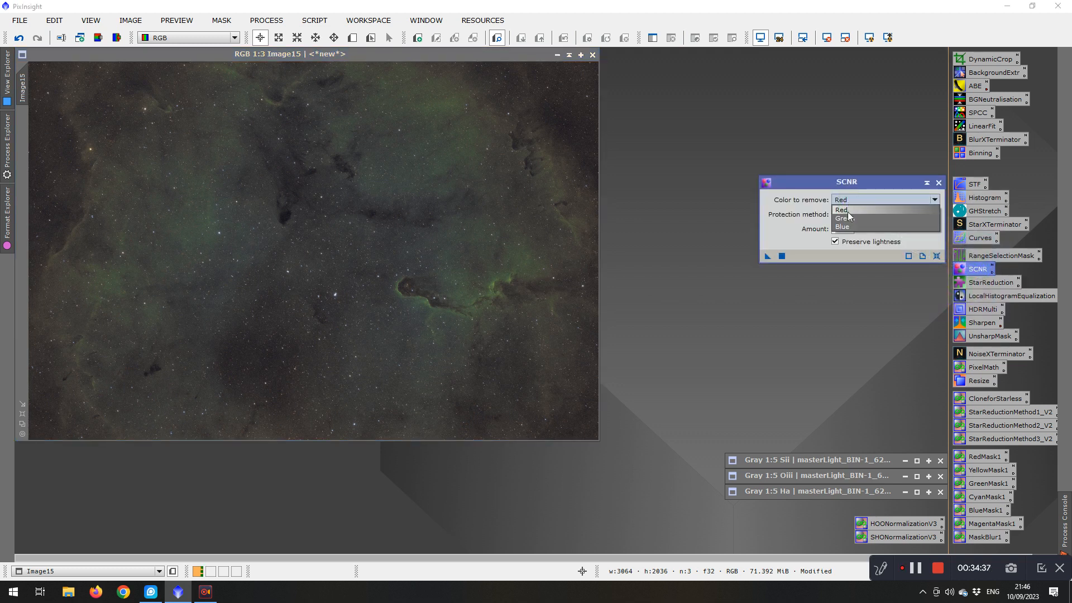
left_click(846, 218)
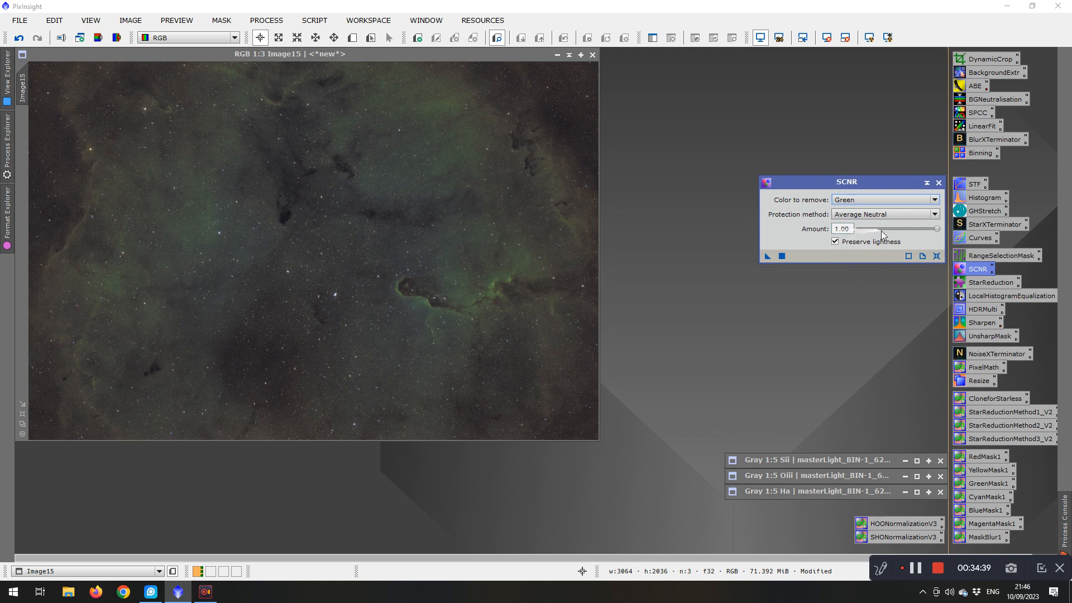
left_click_drag(767, 256, 385, 276)
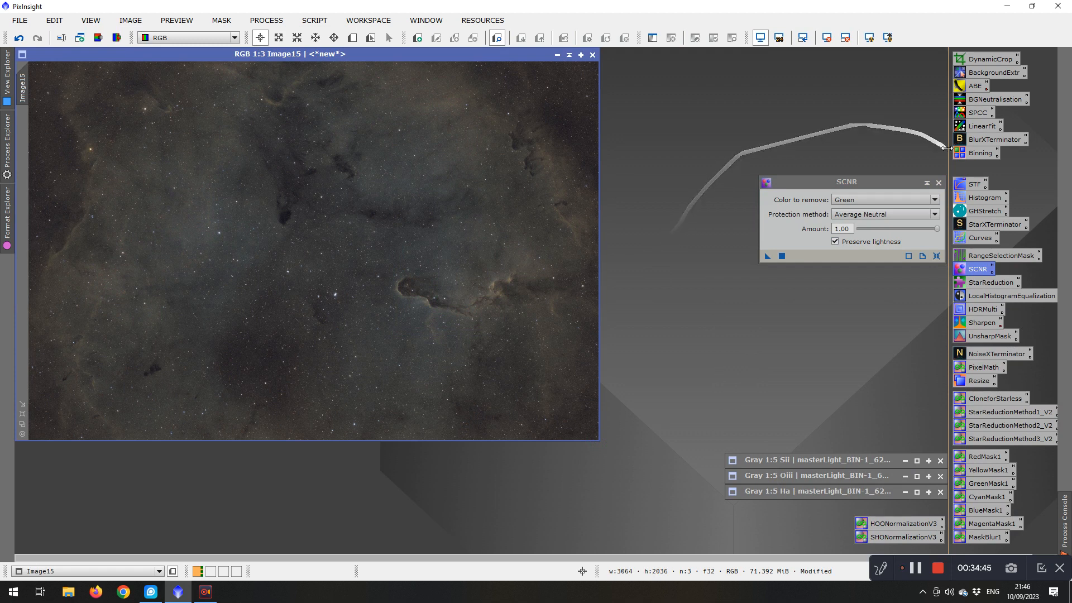
left_click(938, 183)
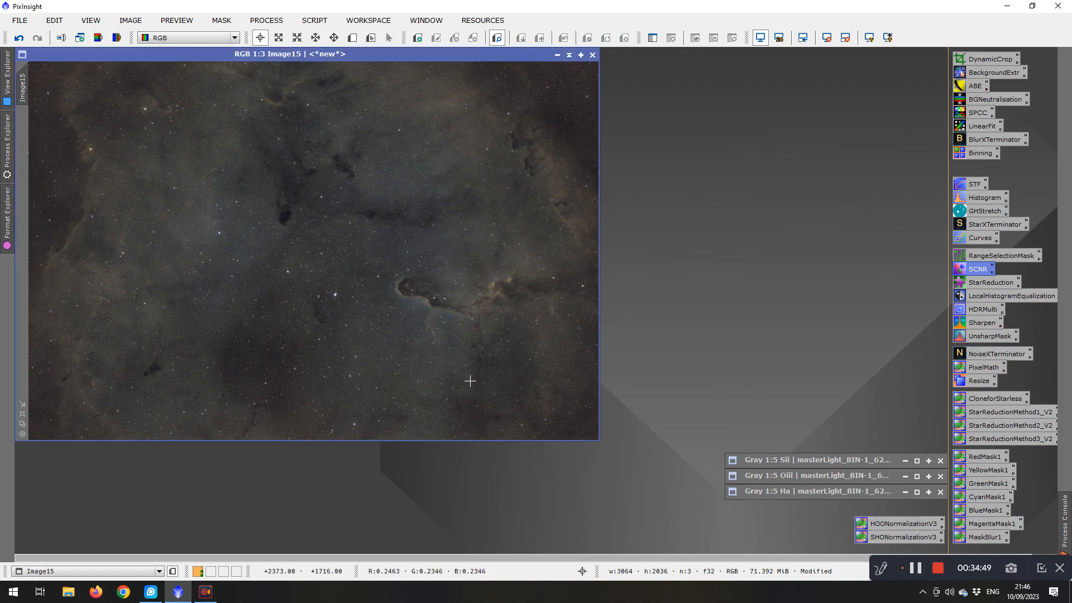
Boost the combined image's saturation using CurvesTransformation with a live preview and a curve point near 0.354/0.646, and close the process and preview
mouse_move(470, 380)
left_mouse_down()
mouse_move(492, 211)
mouse_move(384, 323)
mouse_move(405, 369)
mouse_move(890, 235)
mouse_move(955, 270)
mouse_move(849, 370)
mouse_move(888, 432)
left_mouse_up()
double_click(980, 237)
mouse_move(837, 385)
left_mouse_down()
mouse_move(818, 324)
mouse_move(788, 286)
mouse_move(727, 474)
left_mouse_up()
left_click(711, 460)
mouse_move(811, 257)
left_mouse_down()
mouse_move(785, 276)
mouse_move(764, 250)
left_mouse_up()
left_click(785, 276)
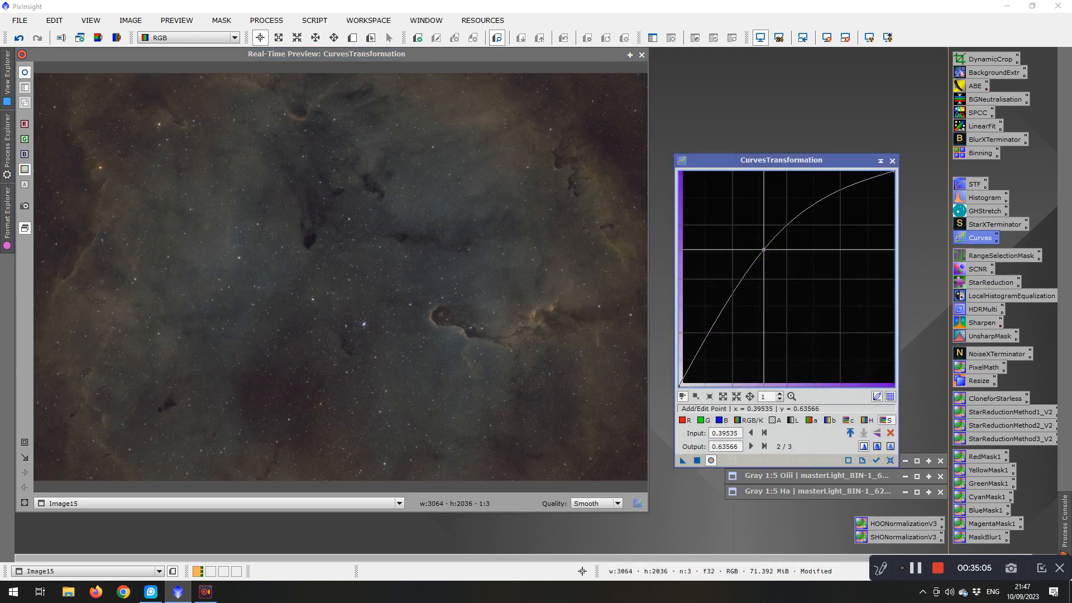
left_click_drag(764, 249, 755, 248)
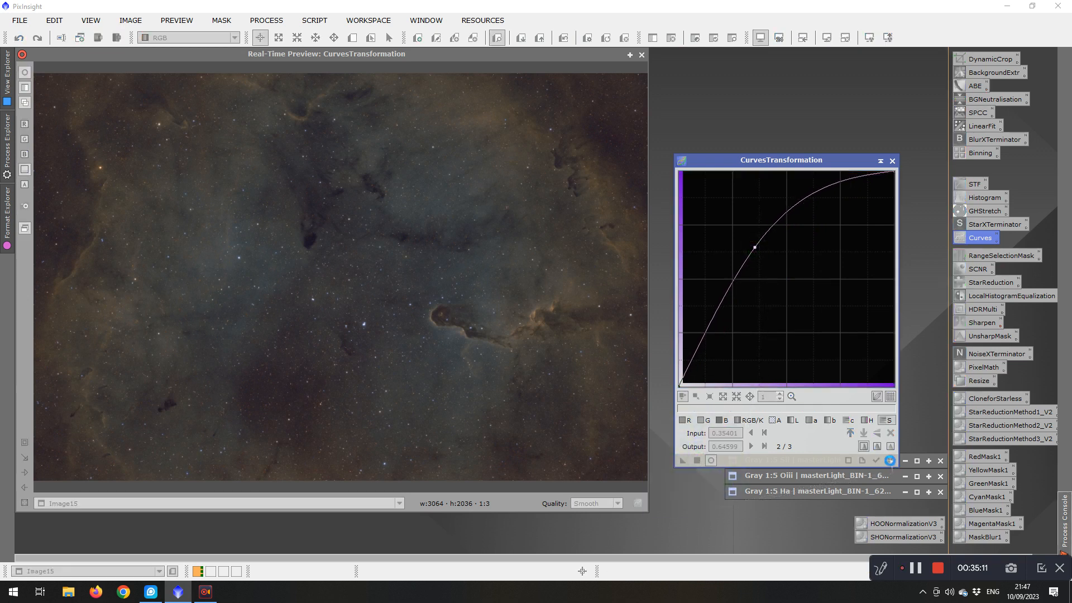
key("F5")
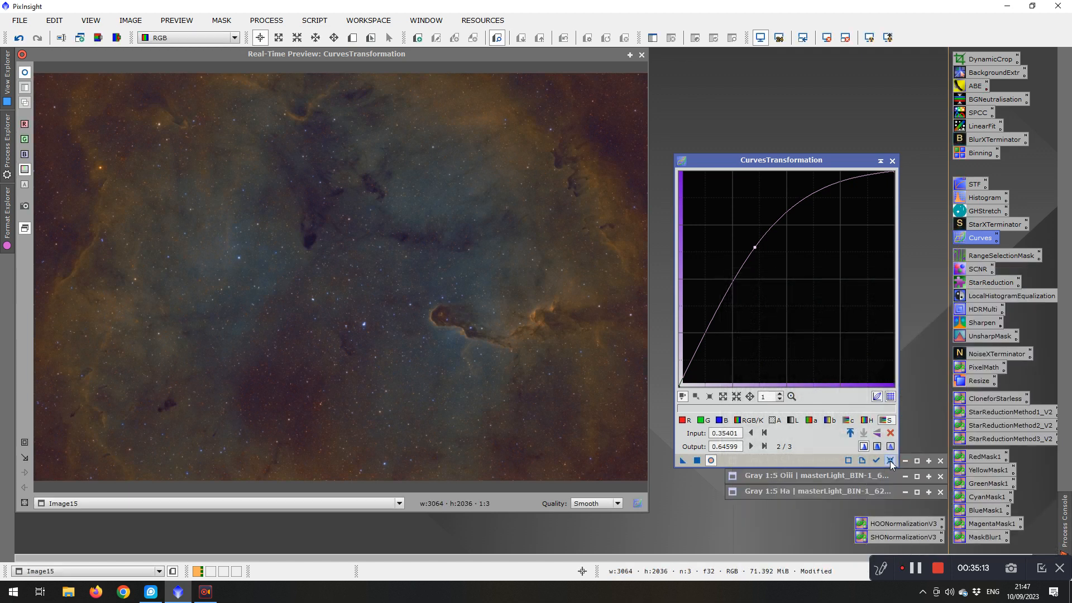
left_click(891, 461)
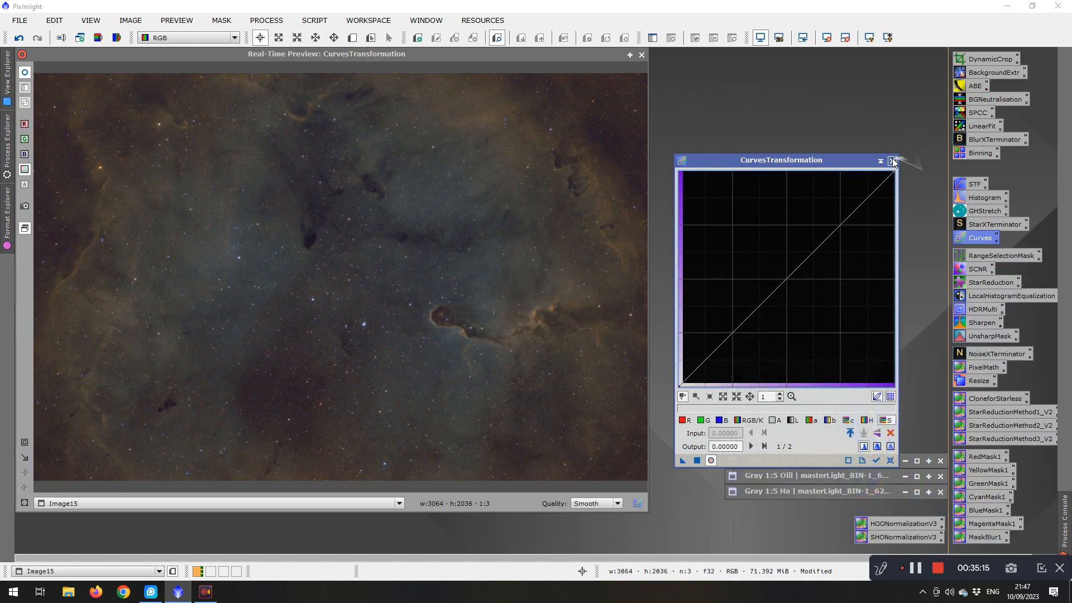
left_click(893, 160)
left_click(642, 55)
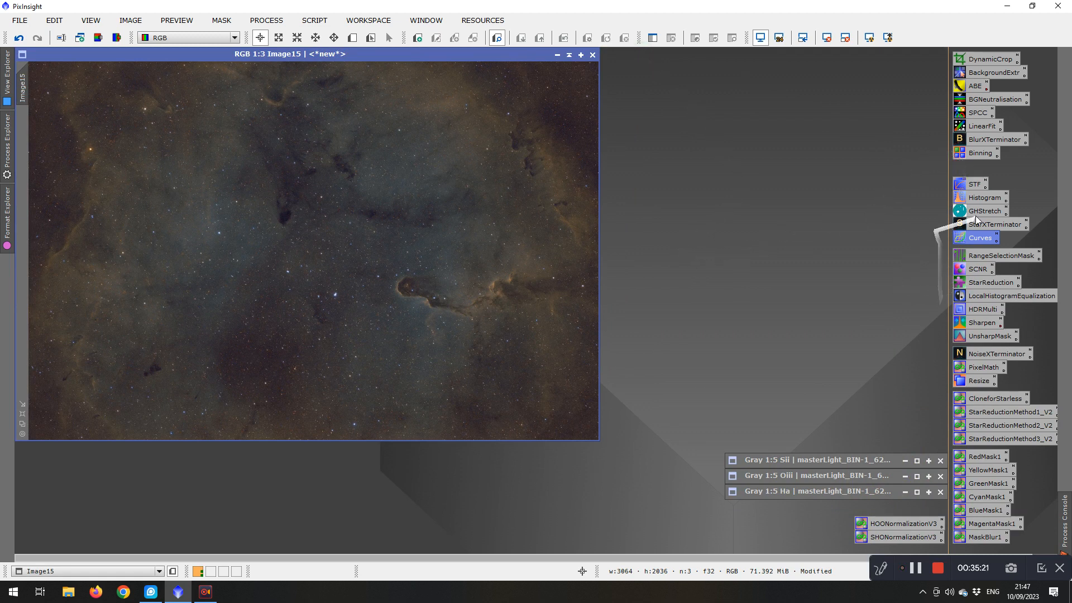
Separate the stars from the combined image with StarXTerminator, generating a star image, and place that image over the starless one
double_click(989, 228)
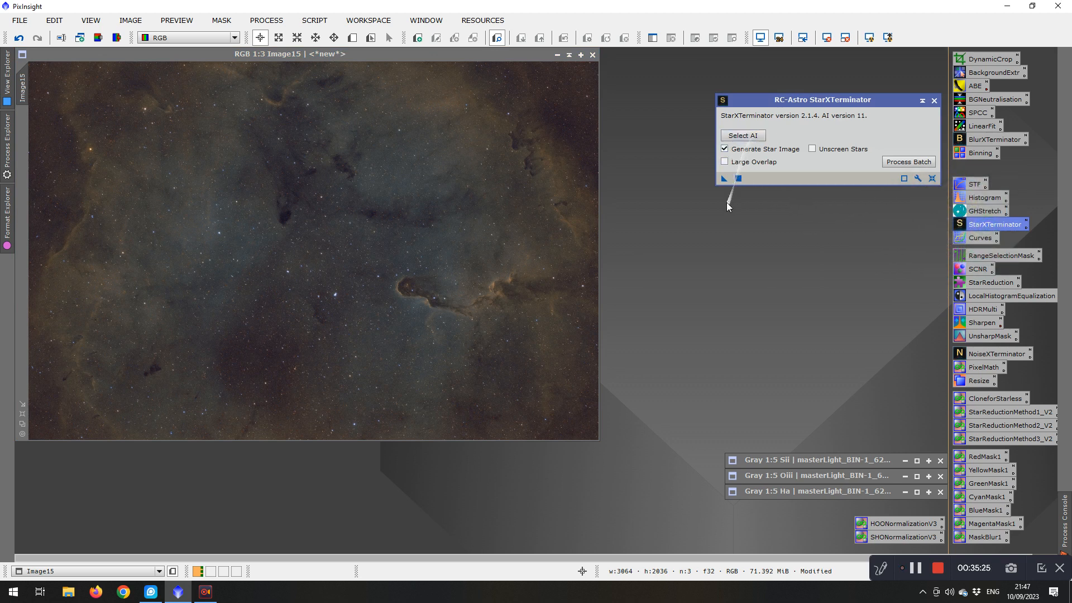
left_click_drag(722, 180, 528, 238)
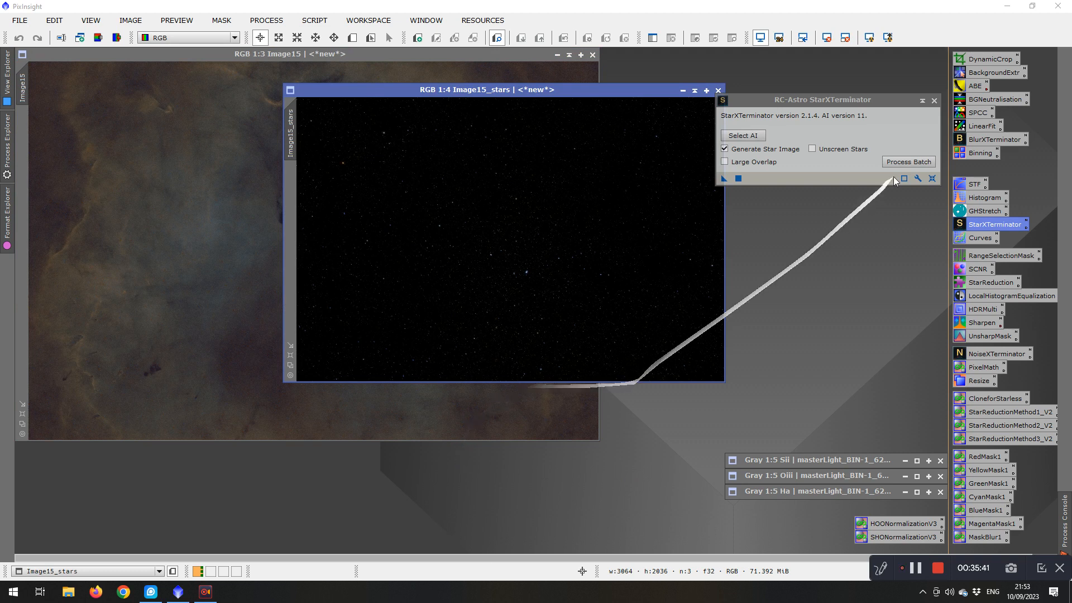
left_click(934, 102)
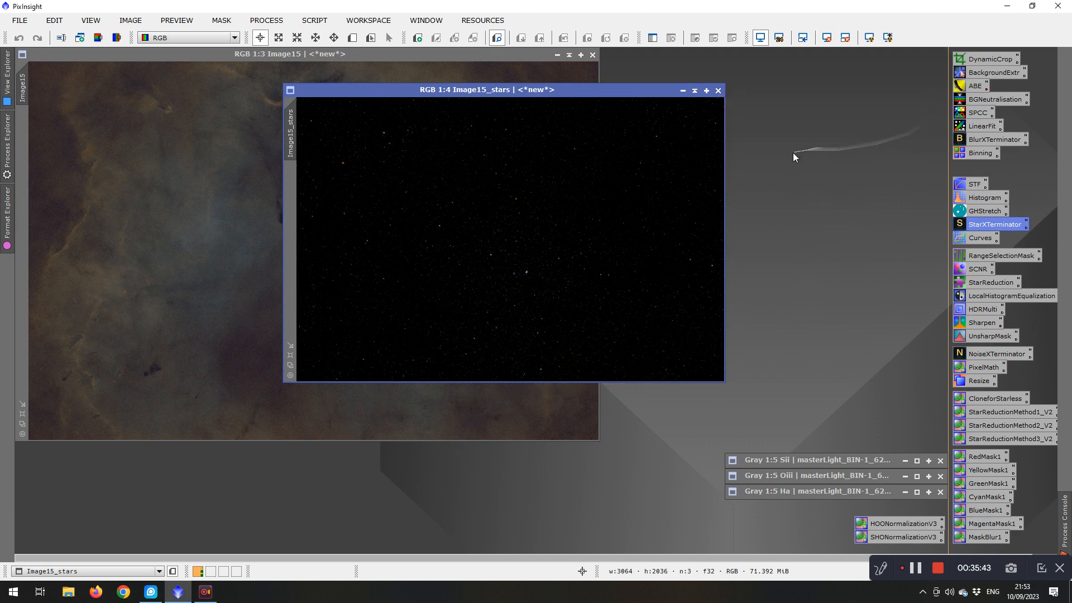
left_click_drag(447, 93, 269, 120)
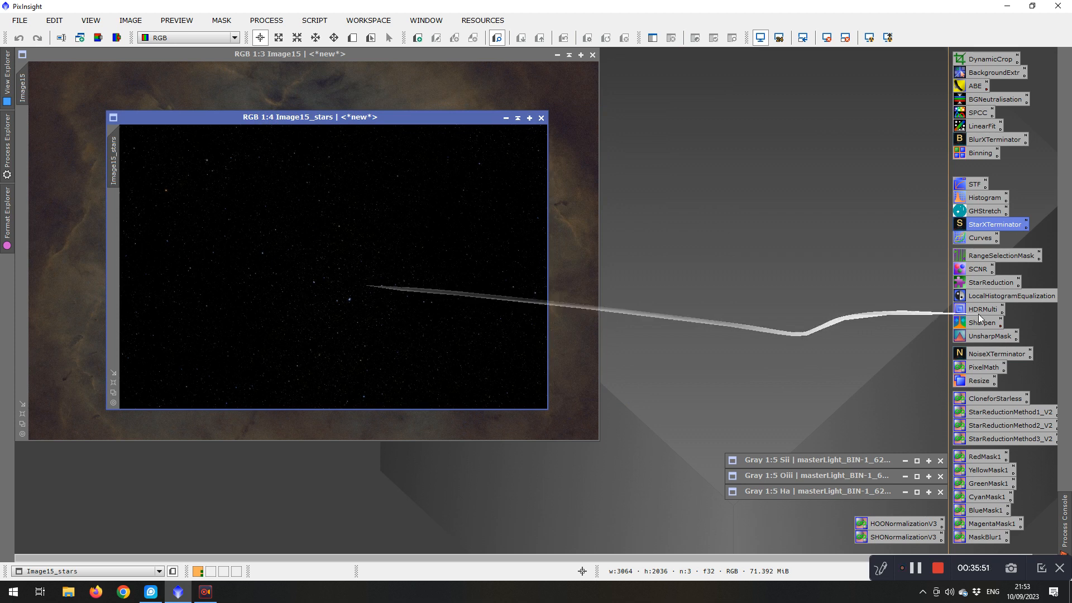
Examine the colours of the blue and orange stars up close in the star image
scroll(413, 303, "up", 4)
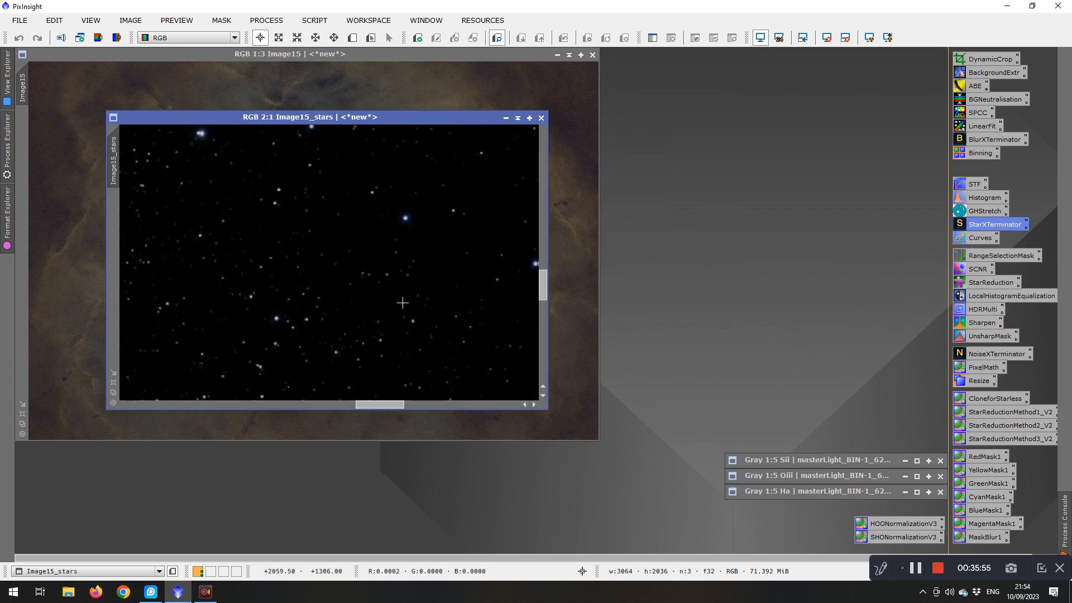
scroll(403, 302, "down", 1)
scroll(403, 303, "down", 4)
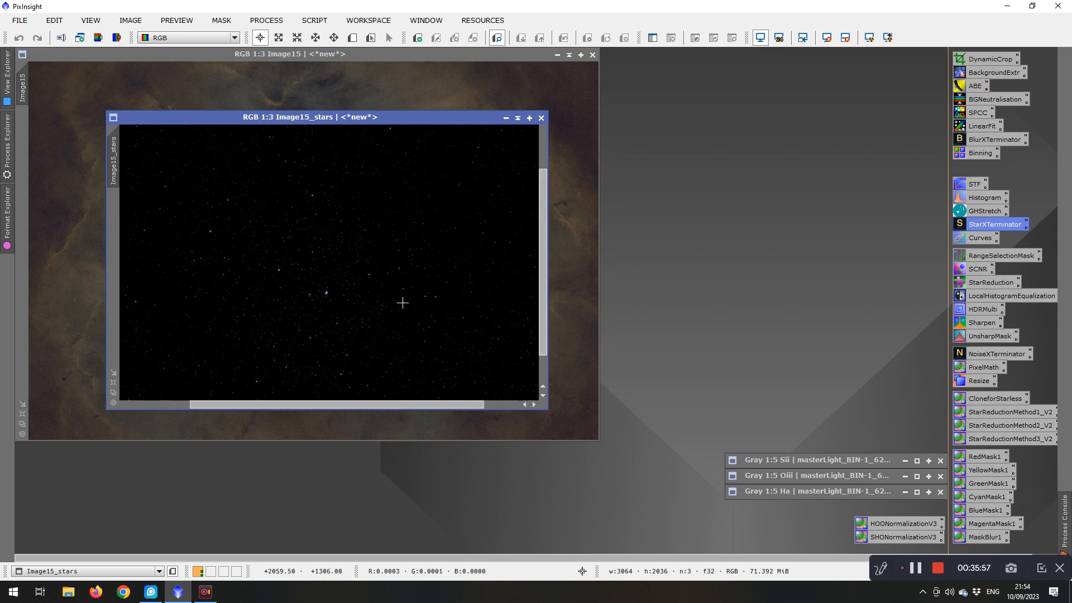
scroll(185, 204, "up", 3)
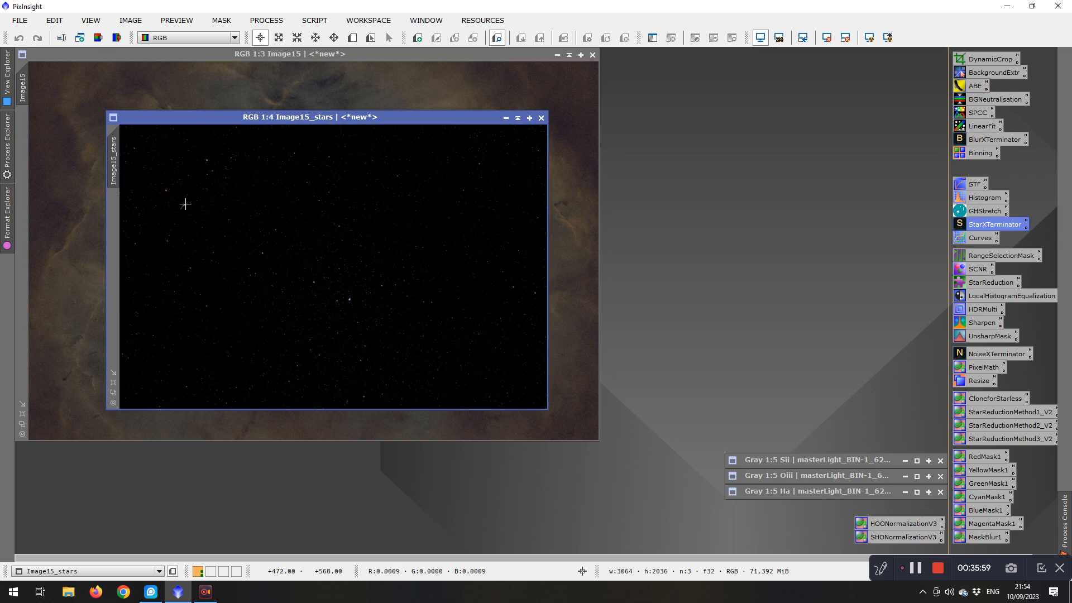
scroll(149, 176, "up", 1)
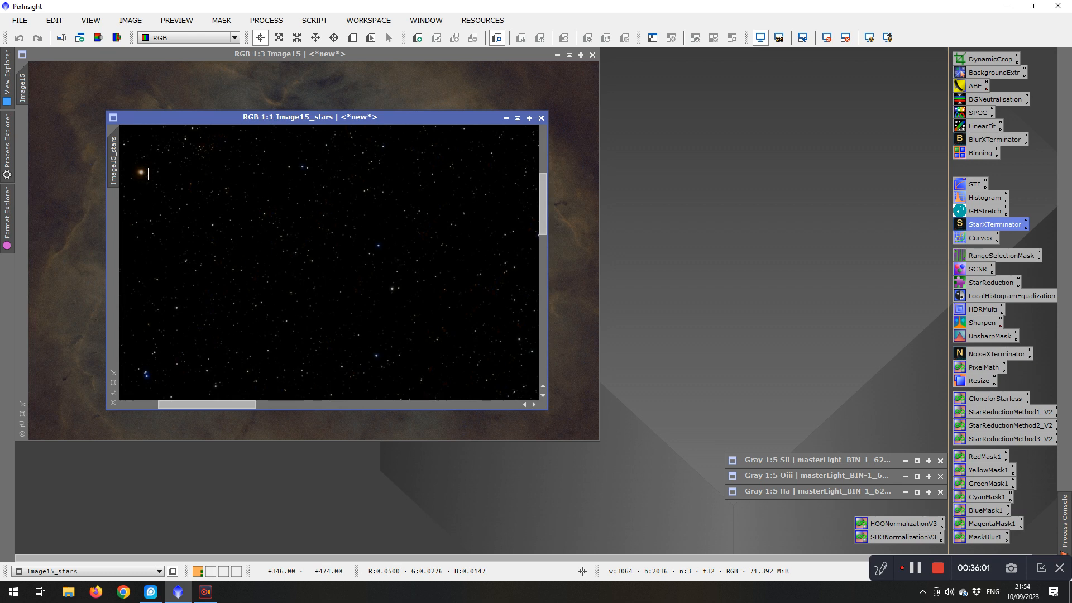
scroll(148, 173, "down", 3)
scroll(148, 173, "down", 1)
scroll(148, 173, "up", 1)
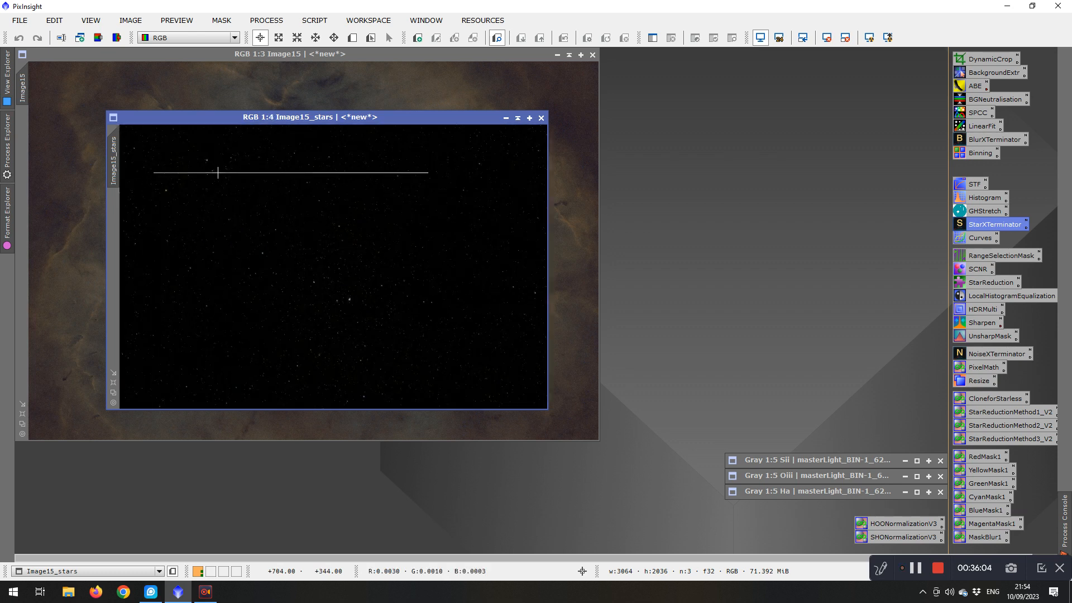
Raise the star image's saturation with a curve point near 0.357/0.664, and collapse its window into the free workspace corner
double_click(980, 238)
left_click(887, 421)
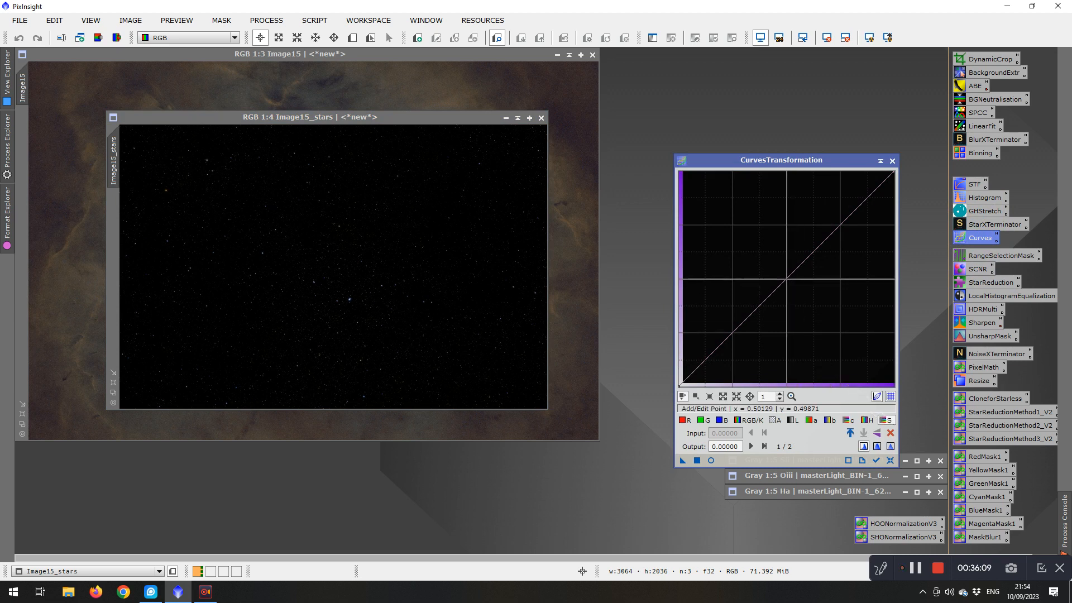
left_click_drag(789, 277, 755, 244)
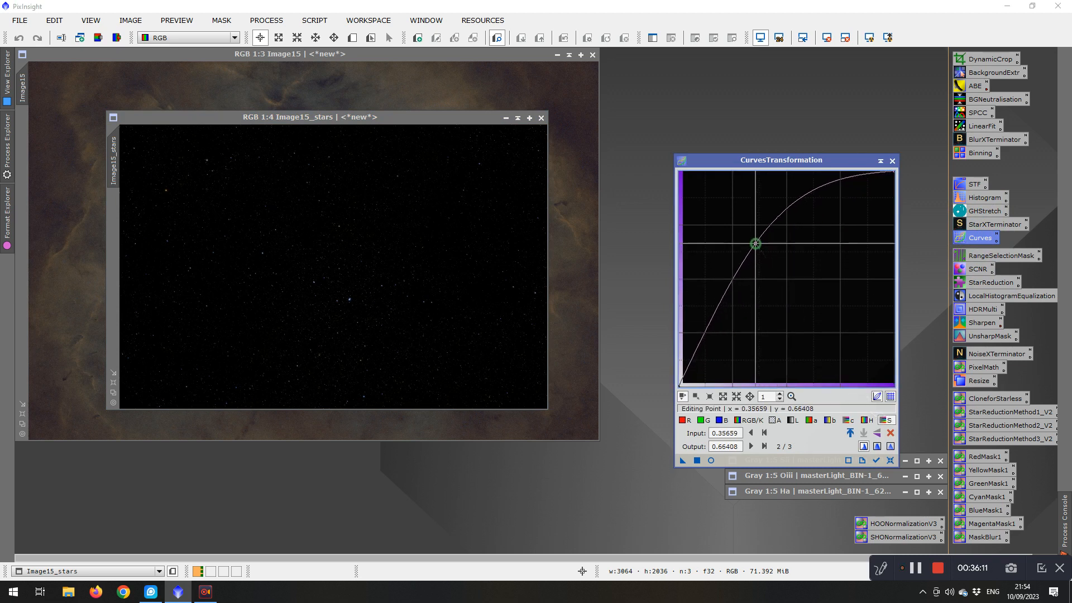
left_click(697, 461)
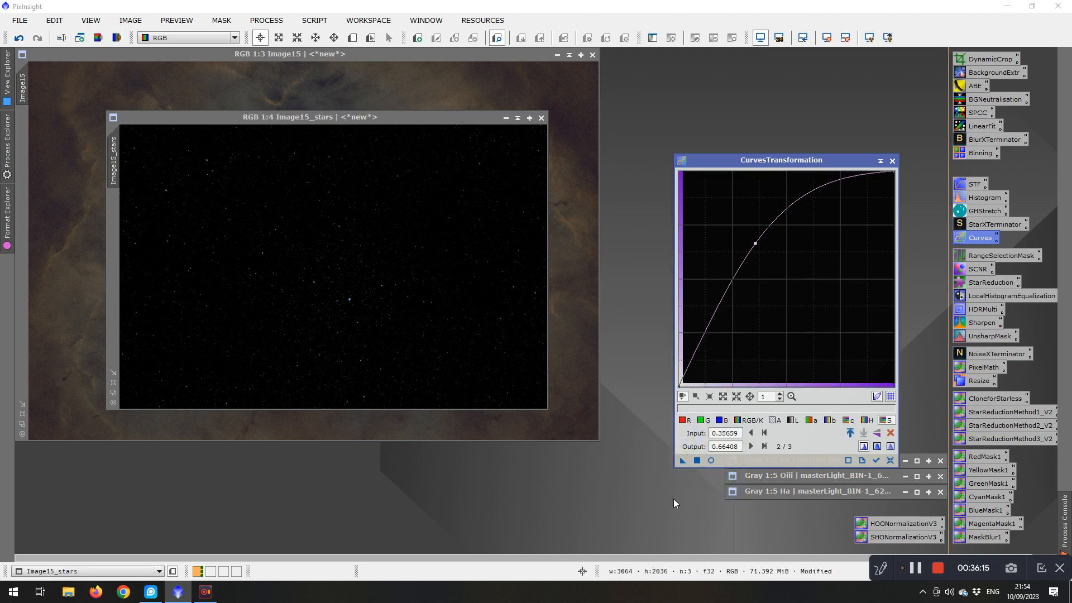
left_click(890, 460)
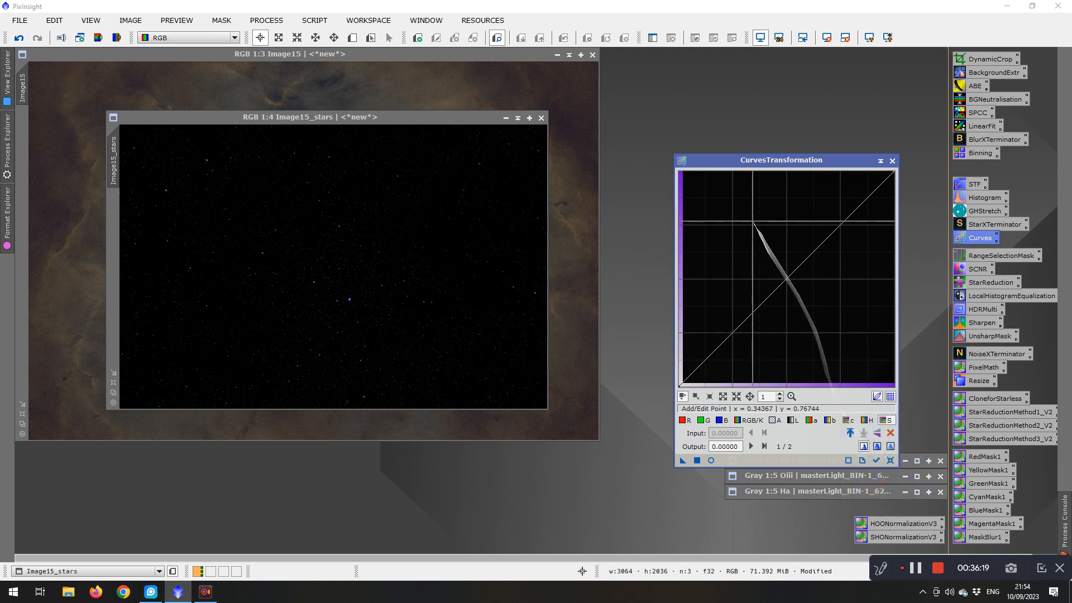
left_click(518, 118)
left_click_drag(280, 263, 802, 58)
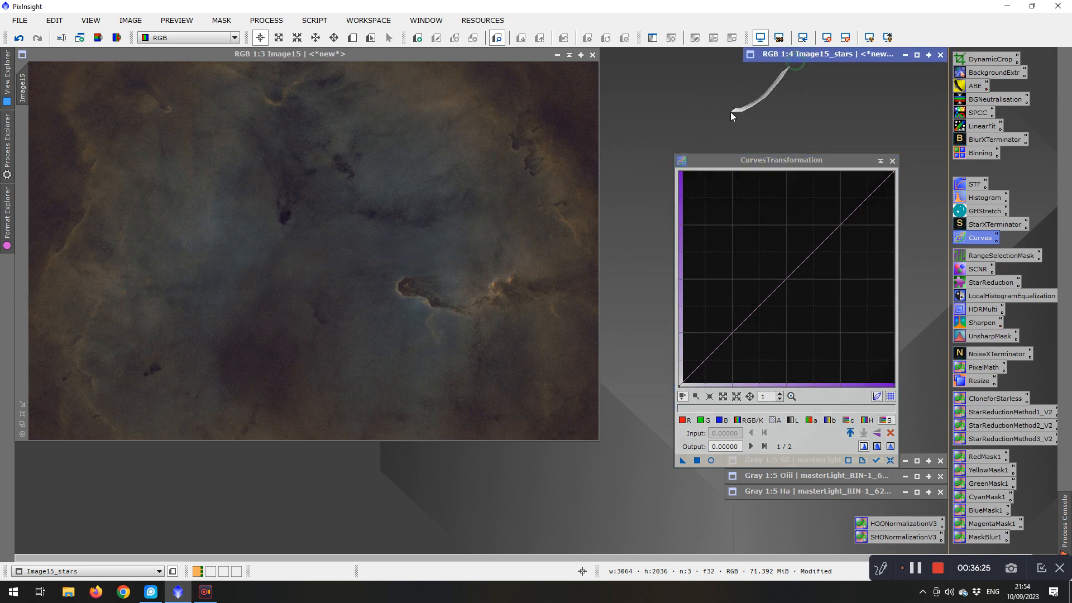
Boost the starless image's saturation with a live-previewed curve point near 0.364/0.610, apply it and reset the curve
left_click(353, 56)
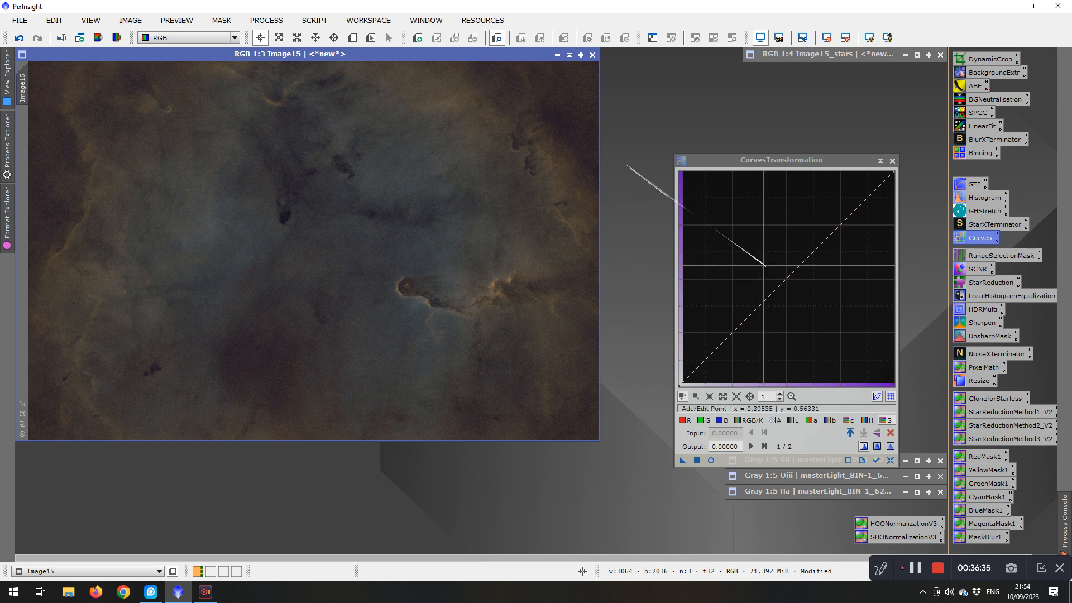
left_click(711, 461)
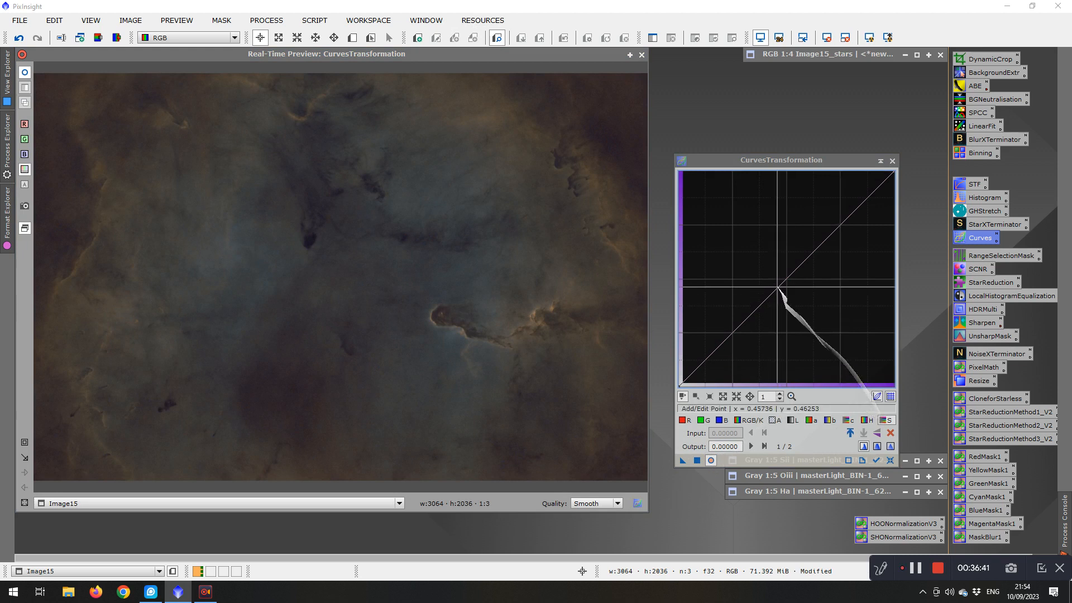
left_click_drag(784, 281, 754, 249)
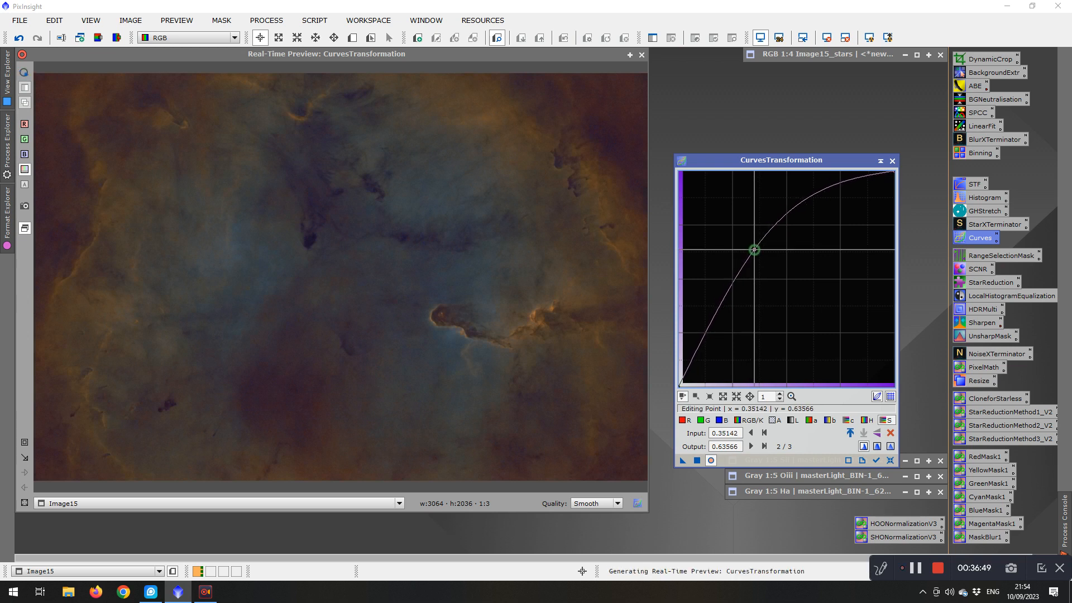
left_click_drag(755, 250, 758, 255)
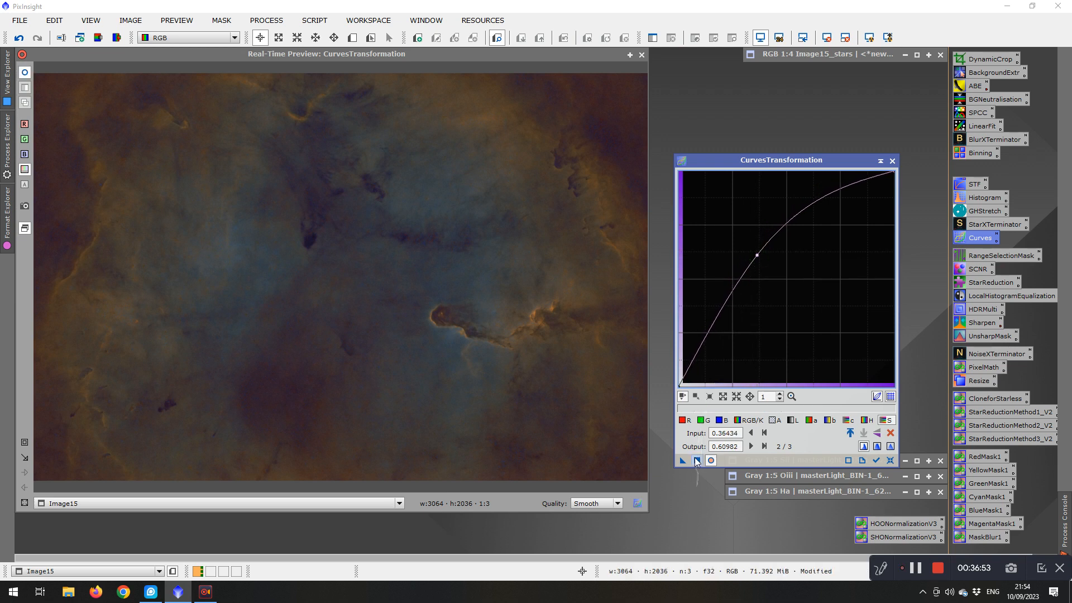
left_click(890, 459)
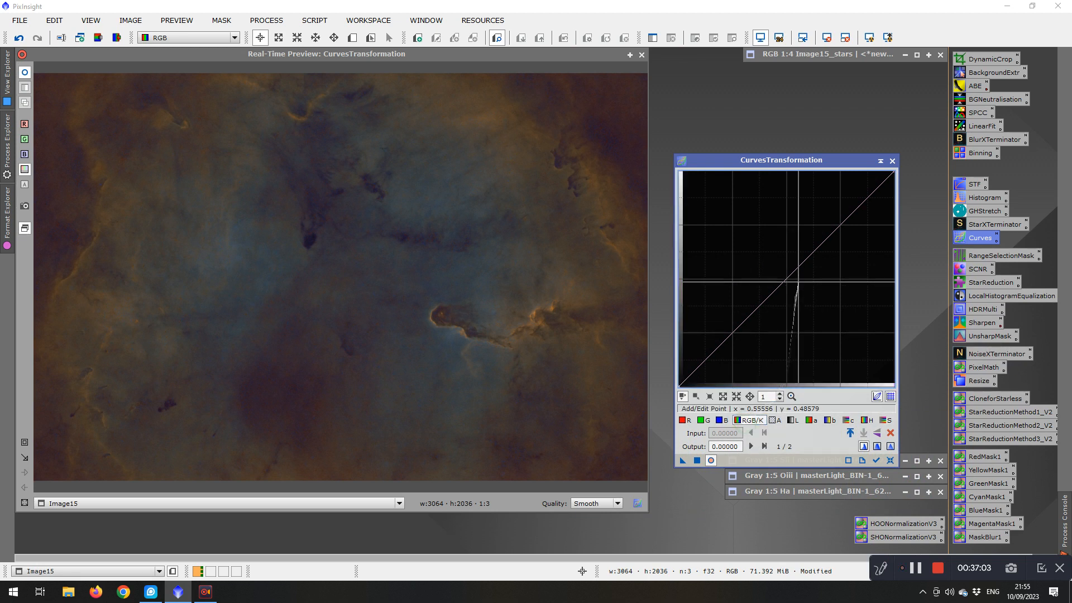
Shape an RGB/K contrast curve for the starless image with a highlight point near 0.672/0.817 and a shadow point near 0.235/0.186
left_click(840, 225)
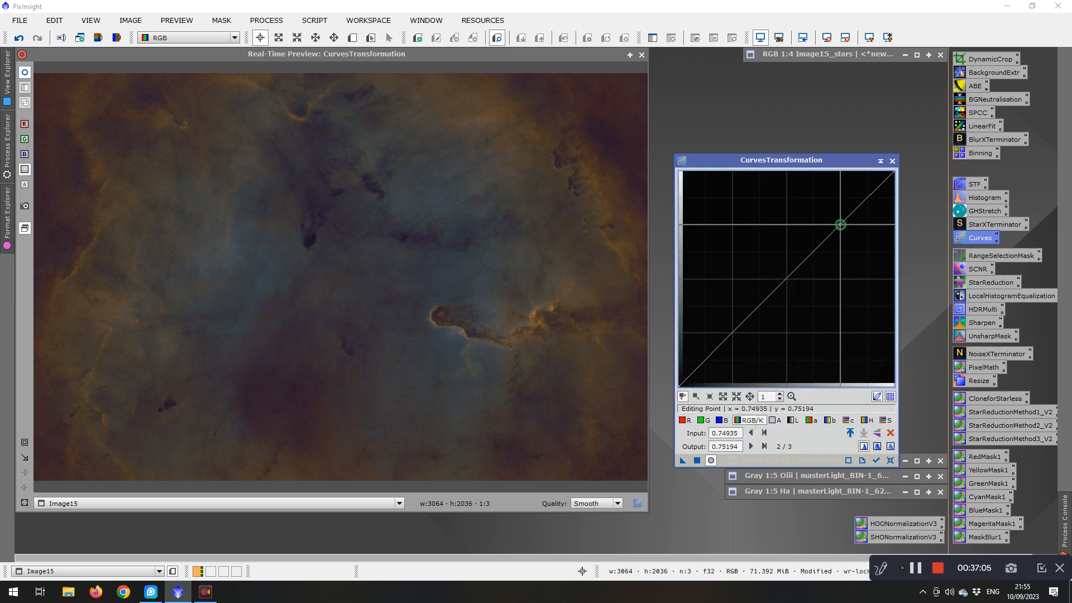
left_click_drag(840, 225, 823, 211)
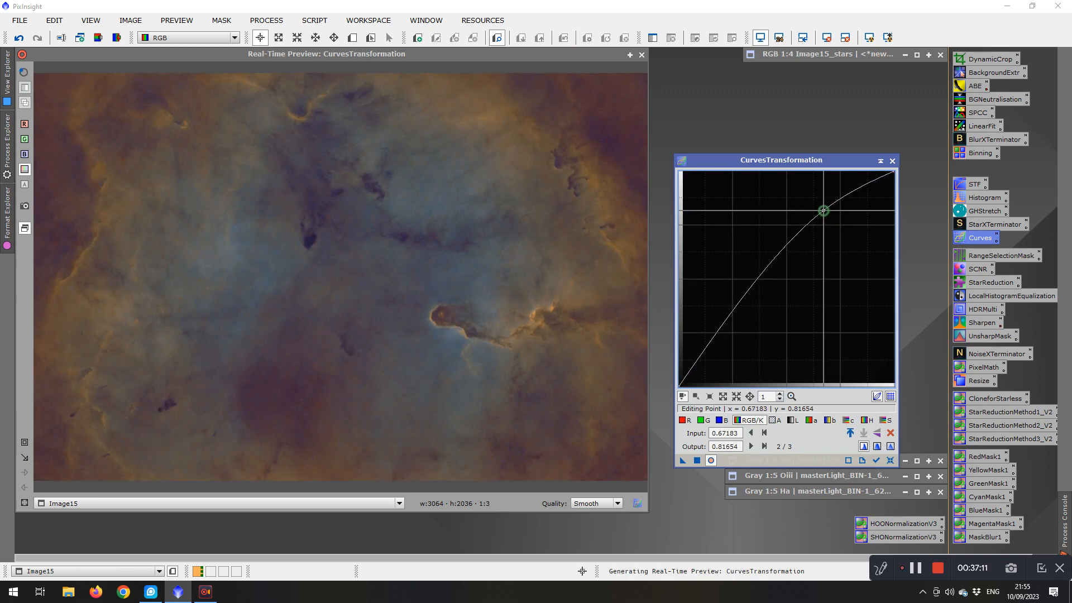
left_click(716, 338)
left_click_drag(716, 338, 727, 348)
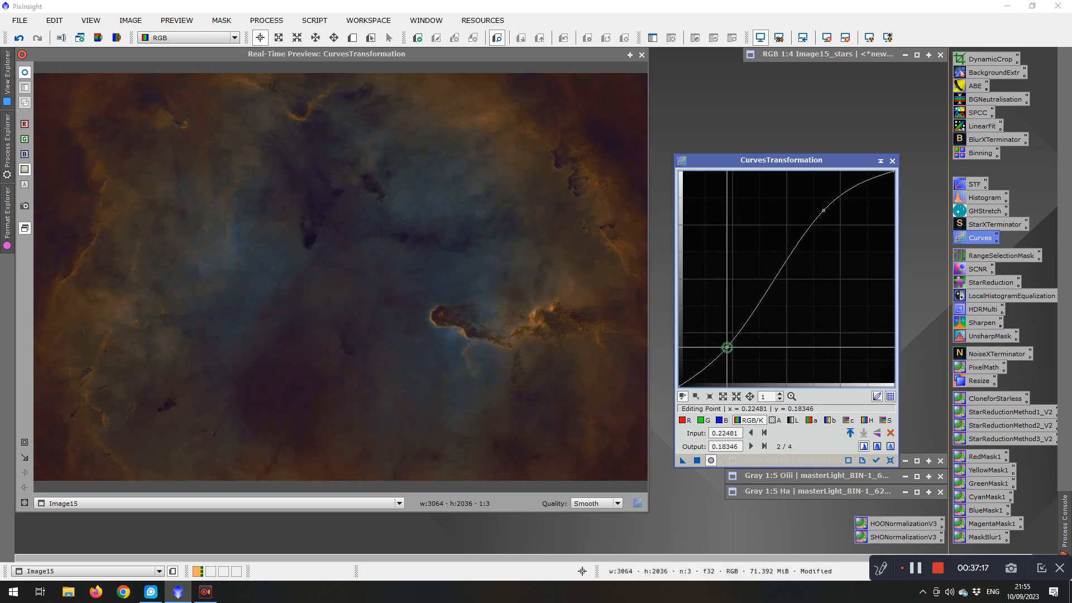
left_click_drag(727, 347, 729, 347)
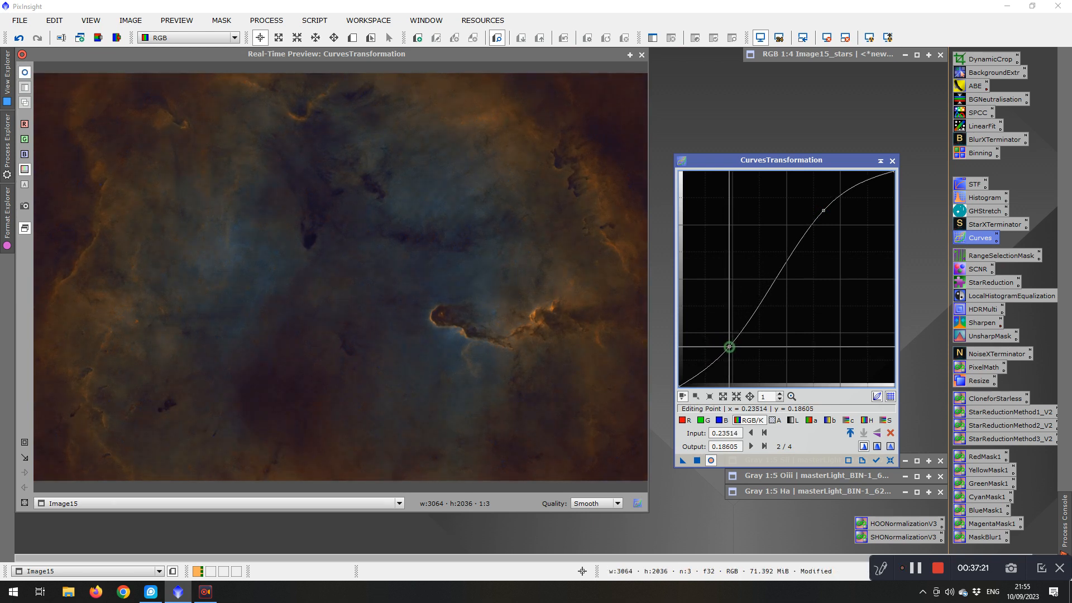
Strengthen the RGB/K curve by moving the highlight point to about 0.638/0.860 and adding a midtone point near 0.411/0.537
left_click_drag(824, 211, 821, 207)
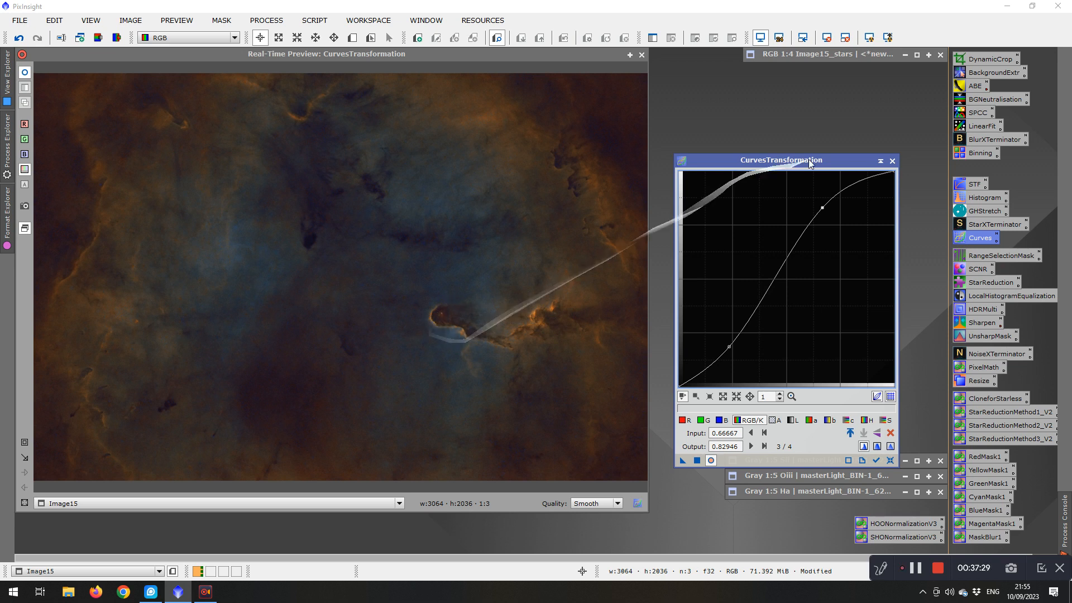
mouse_move(822, 208)
left_mouse_down()
mouse_move(819, 199)
mouse_move(844, 226)
mouse_move(816, 201)
left_mouse_up()
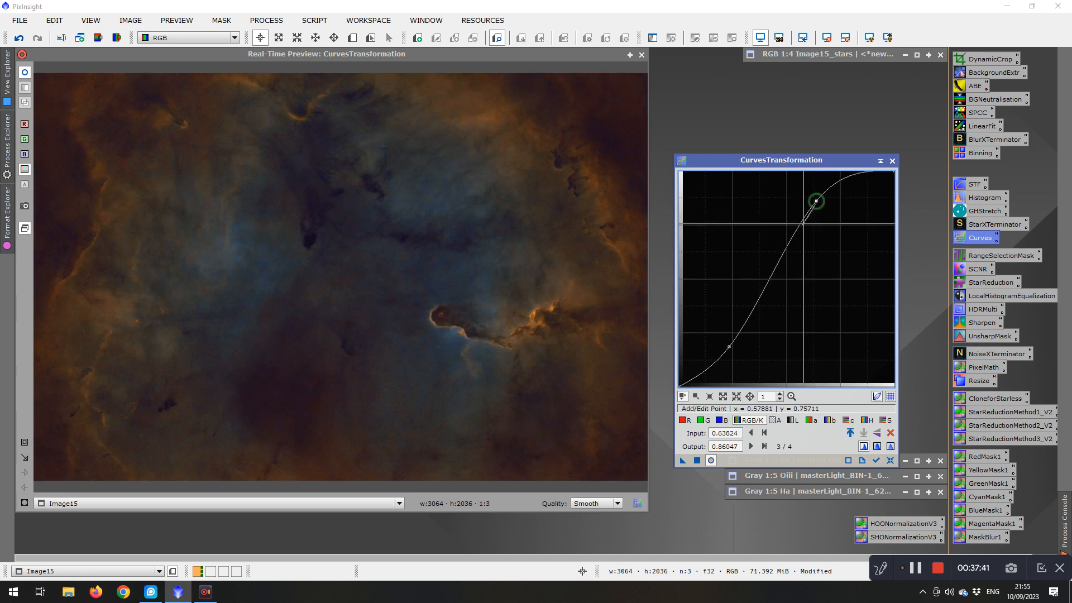
left_click(772, 275)
left_click_drag(771, 275, 768, 270)
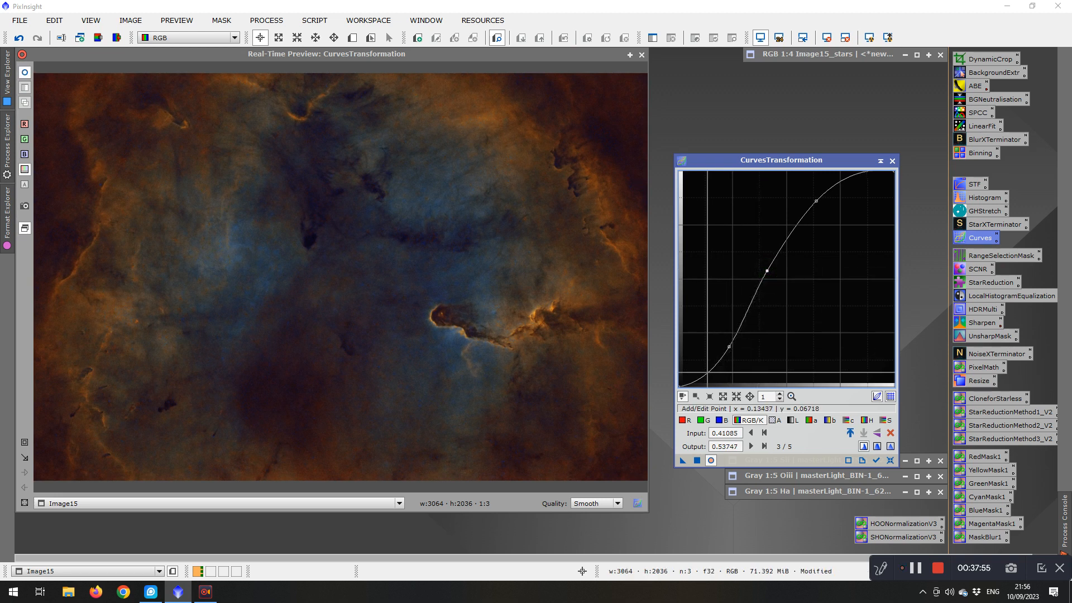
left_click(711, 376)
left_click_drag(712, 376, 707, 370)
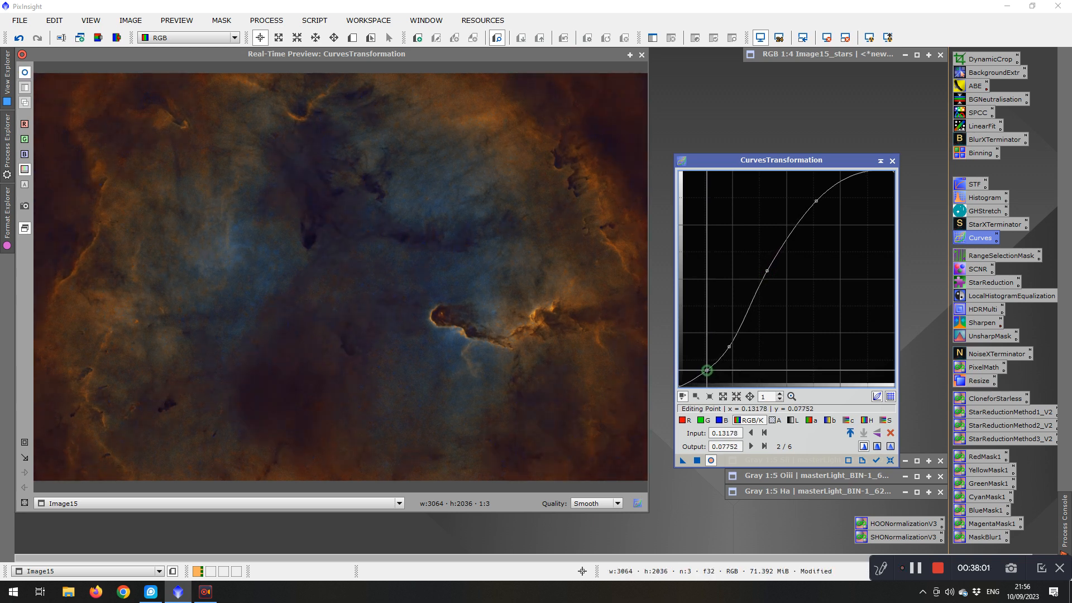
left_click(707, 370, "ctrl")
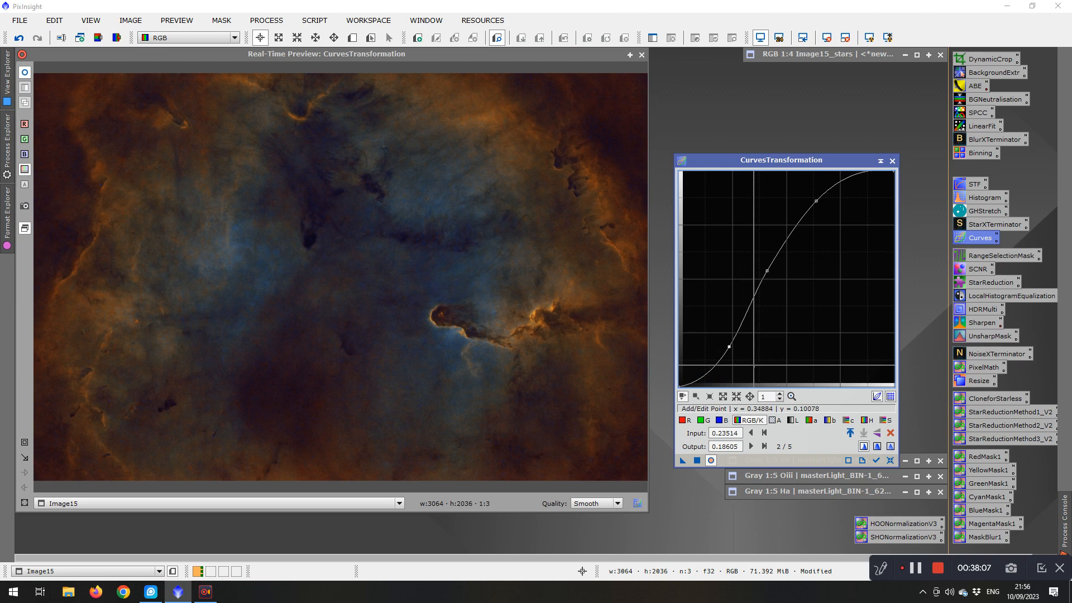
Apply the contrast curve to the starless image, reset the curve and end the live preview
left_click(696, 462)
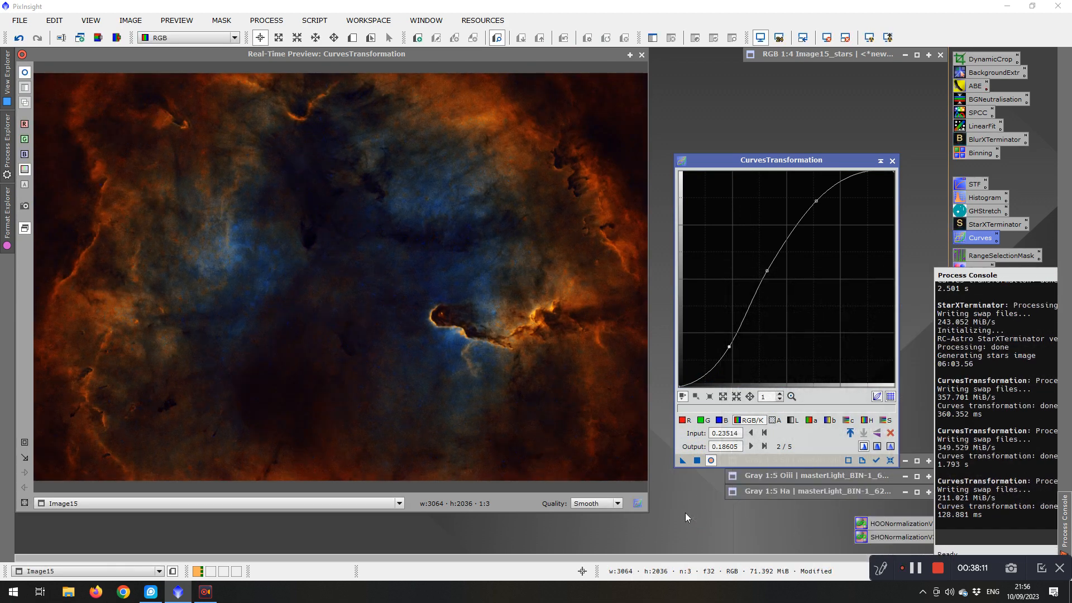
left_click(889, 460)
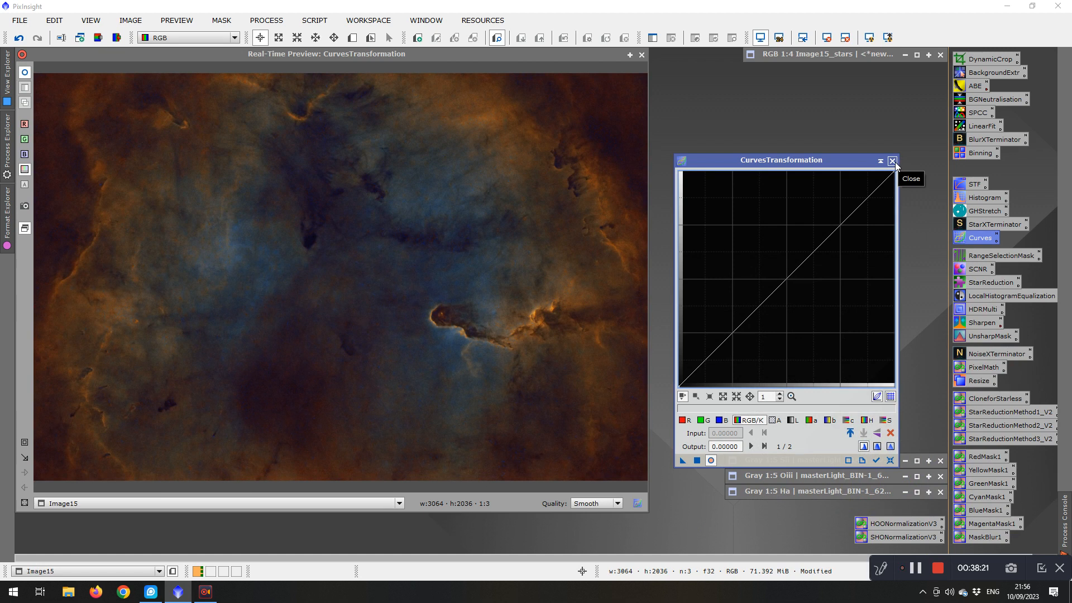
left_click(641, 54)
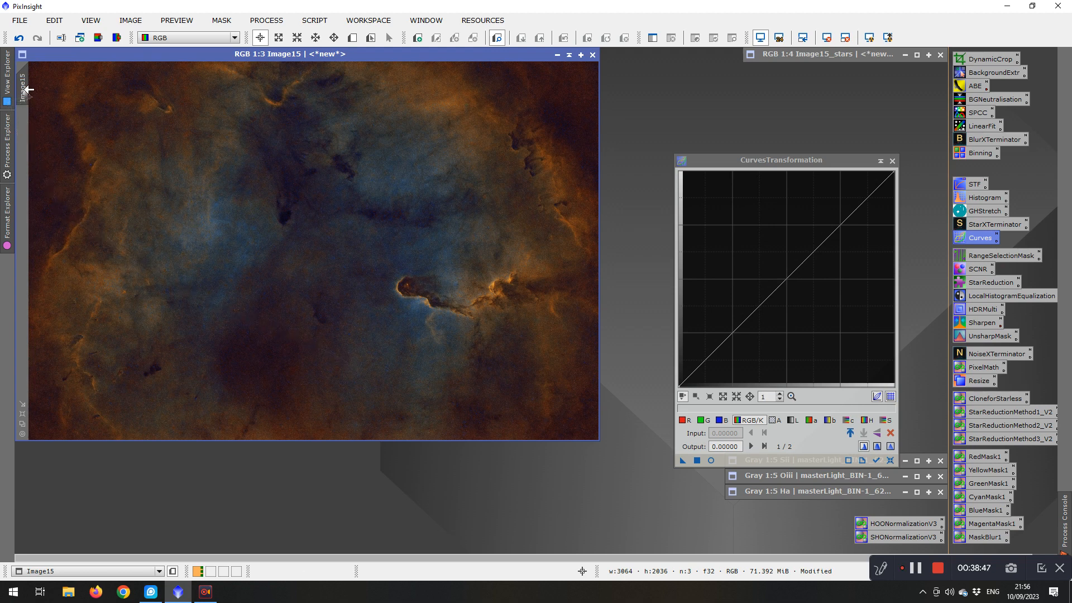
Duplicate the starless image and start a live curves preview of the clone with the blue channel selected
left_click_drag(26, 87, 194, 306)
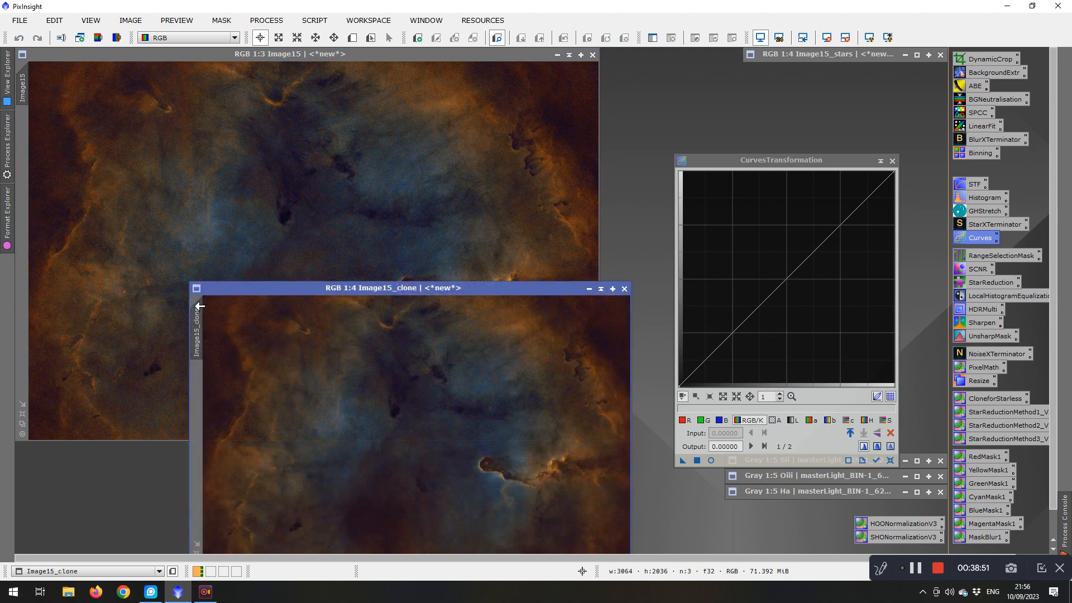
left_click_drag(268, 287, 236, 205)
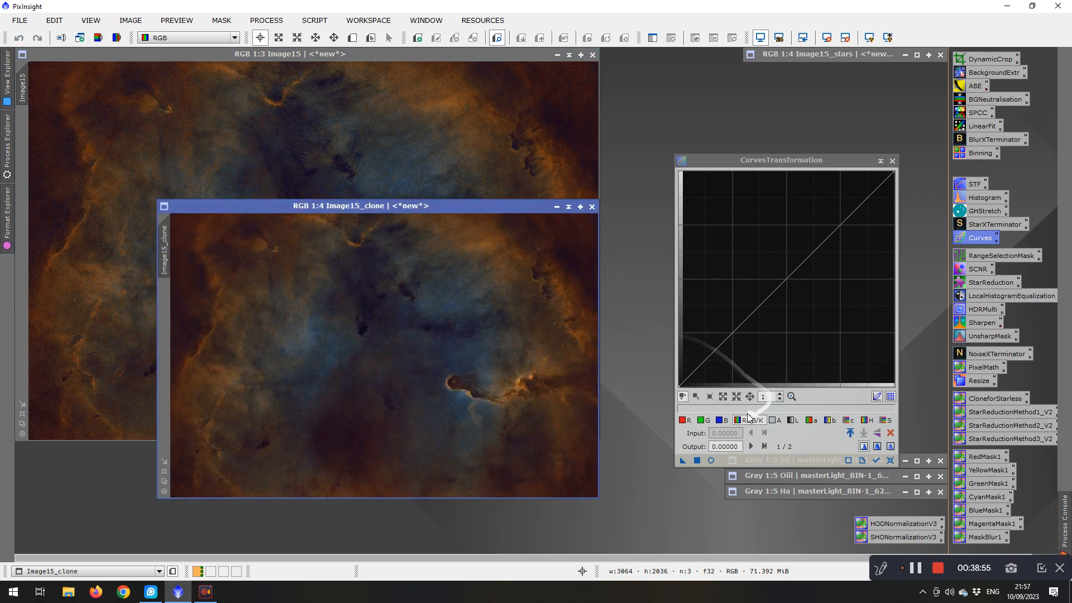
left_click(721, 420)
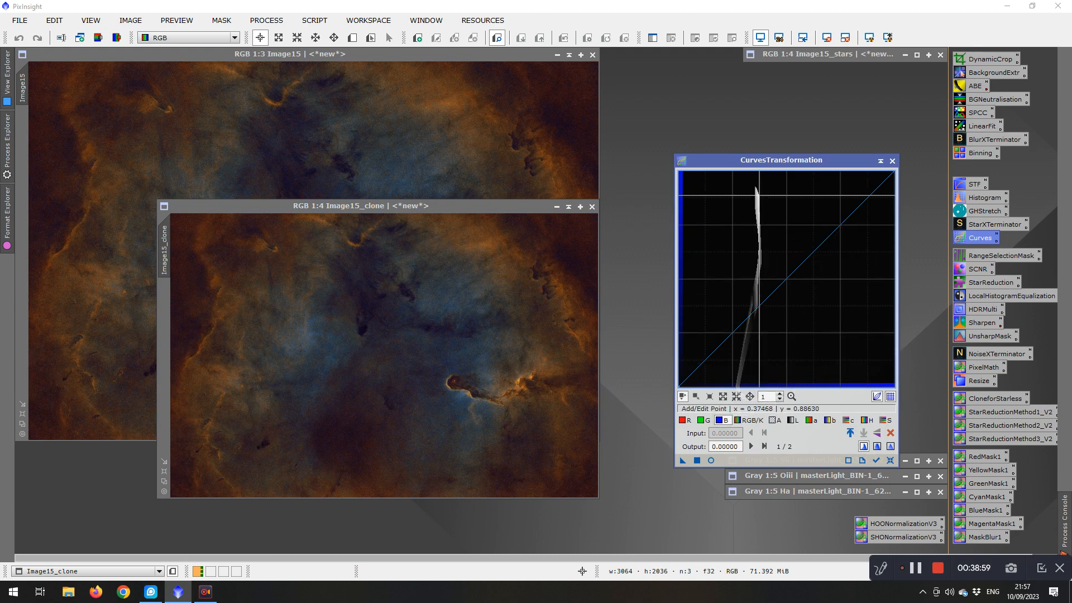
left_click(369, 202)
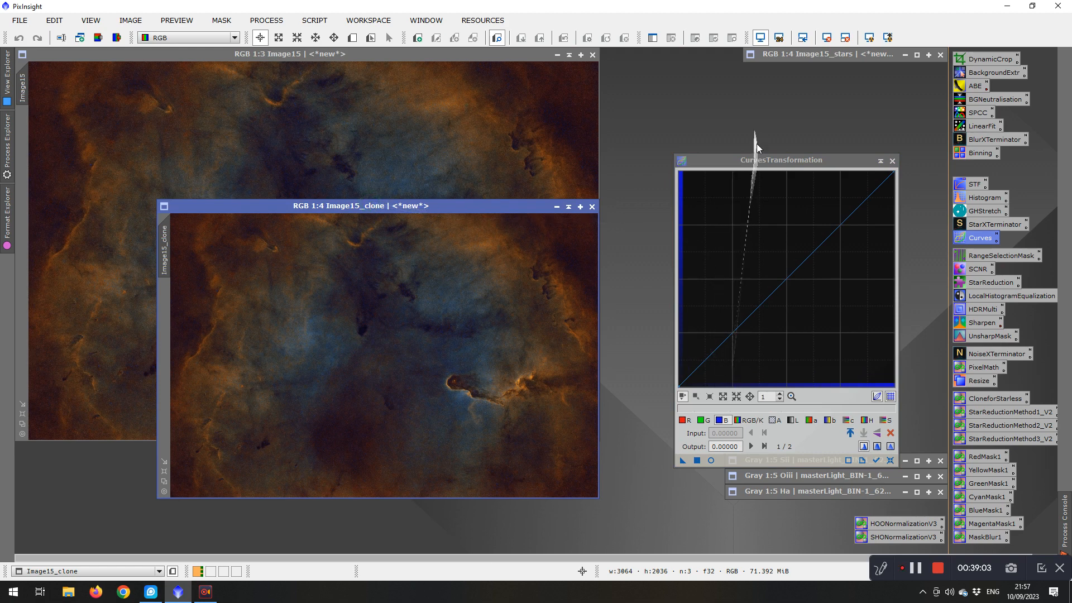
left_click(711, 460)
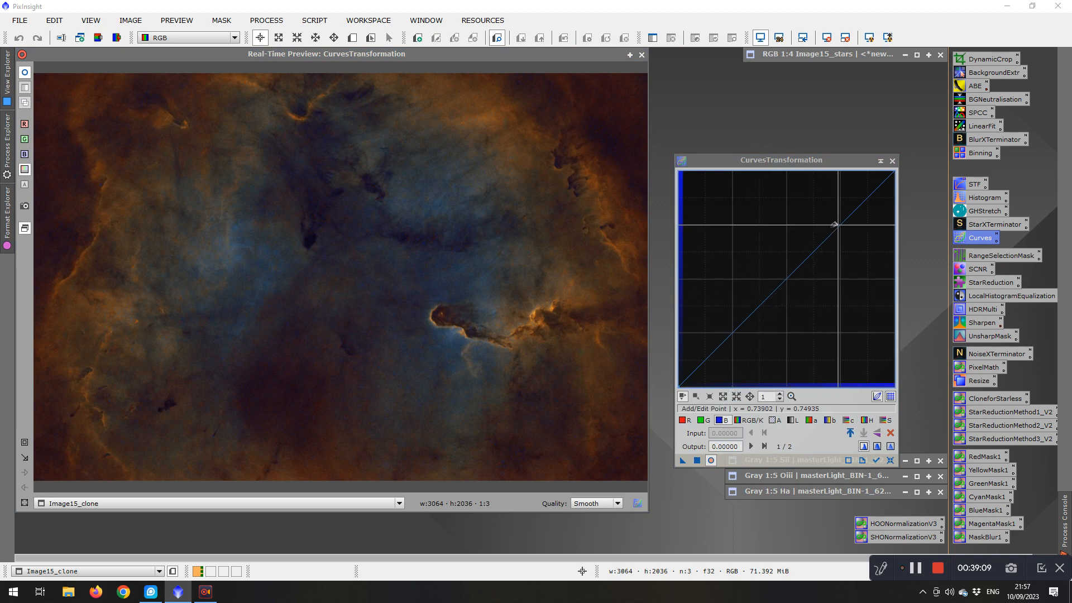
Shape the clone's blue-channel curve with a highlight point near 0.633/0.866 and a shadow point near 0.147/0.134
left_click_drag(839, 226, 820, 204)
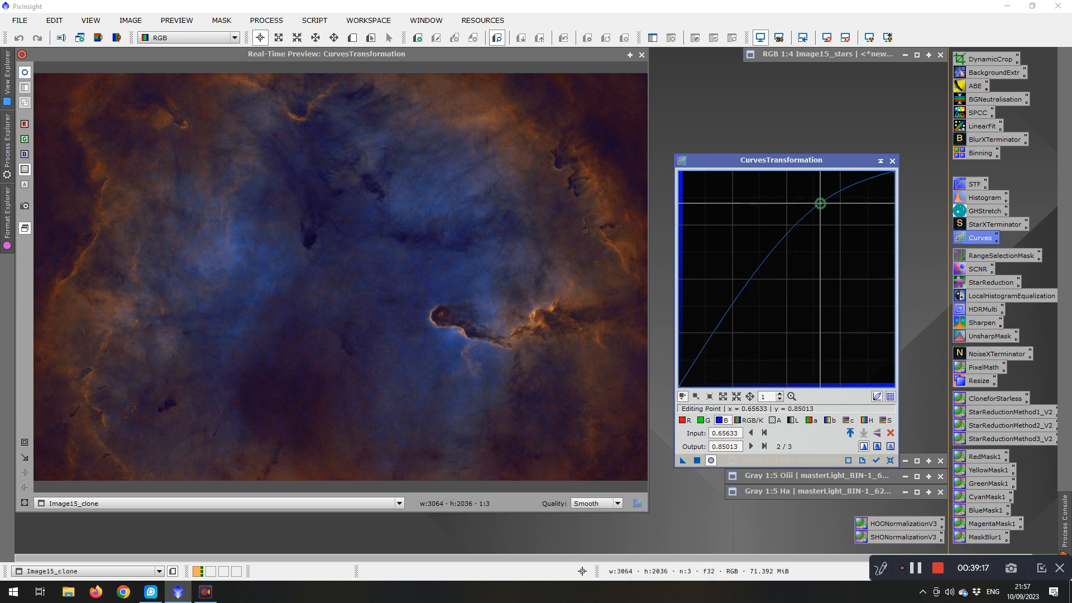
left_click_drag(710, 335, 720, 373)
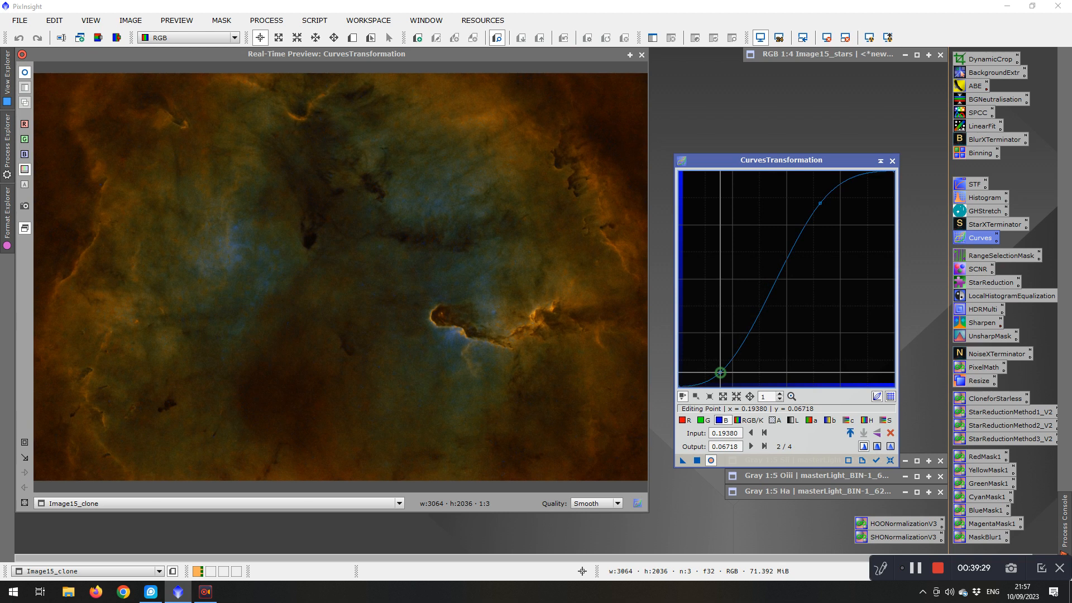
left_click_drag(720, 372, 712, 361)
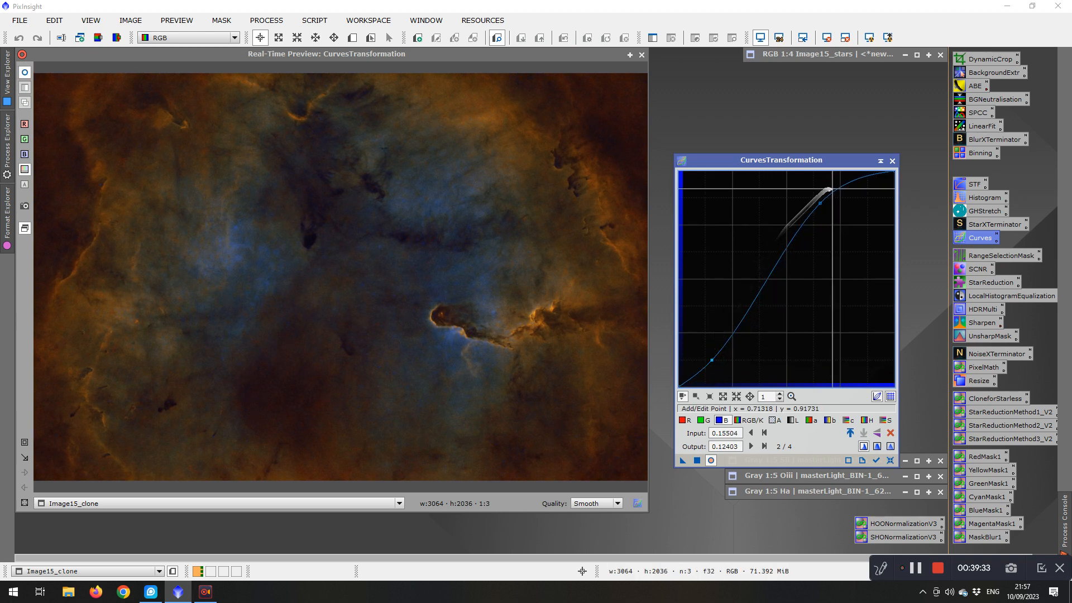
left_click(820, 205)
left_click_drag(820, 206, 816, 199)
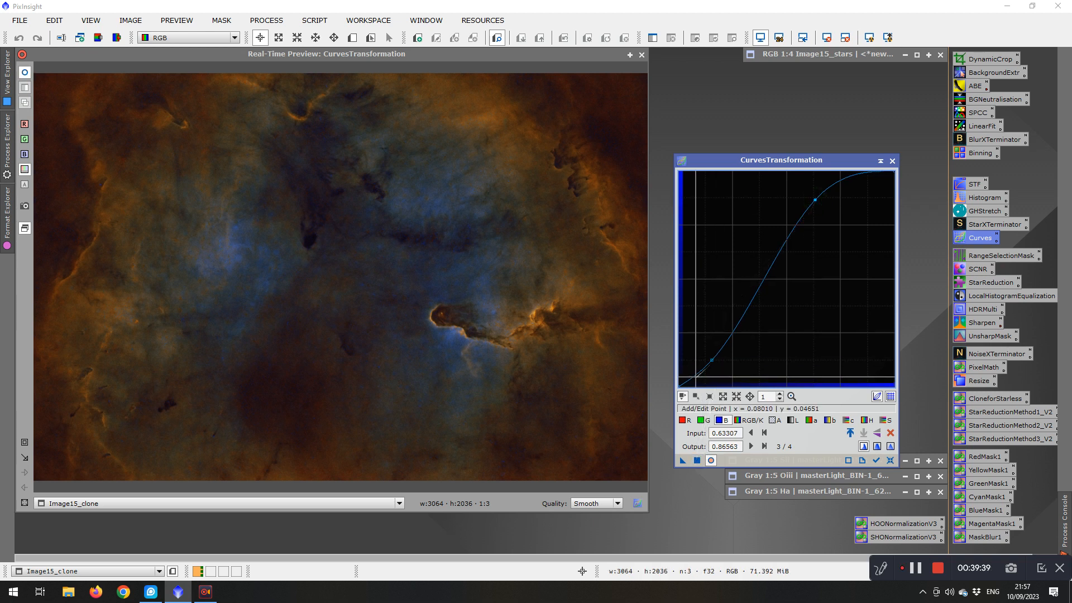
left_click_drag(712, 360, 710, 358)
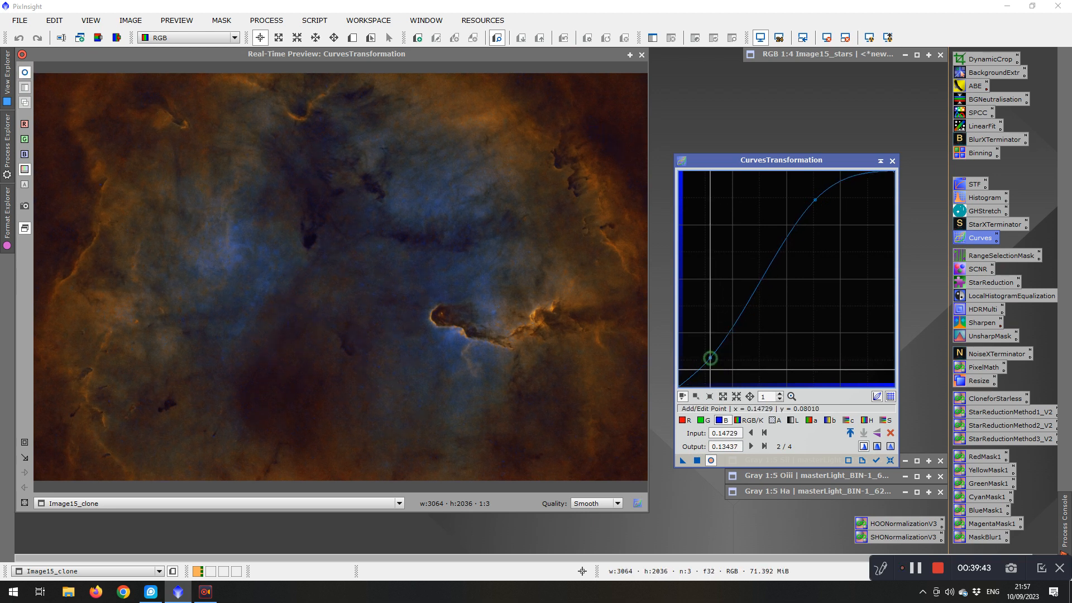
Apply the blue curve to the clone, reset it, and close CurvesTransformation and its live preview
left_click(697, 461)
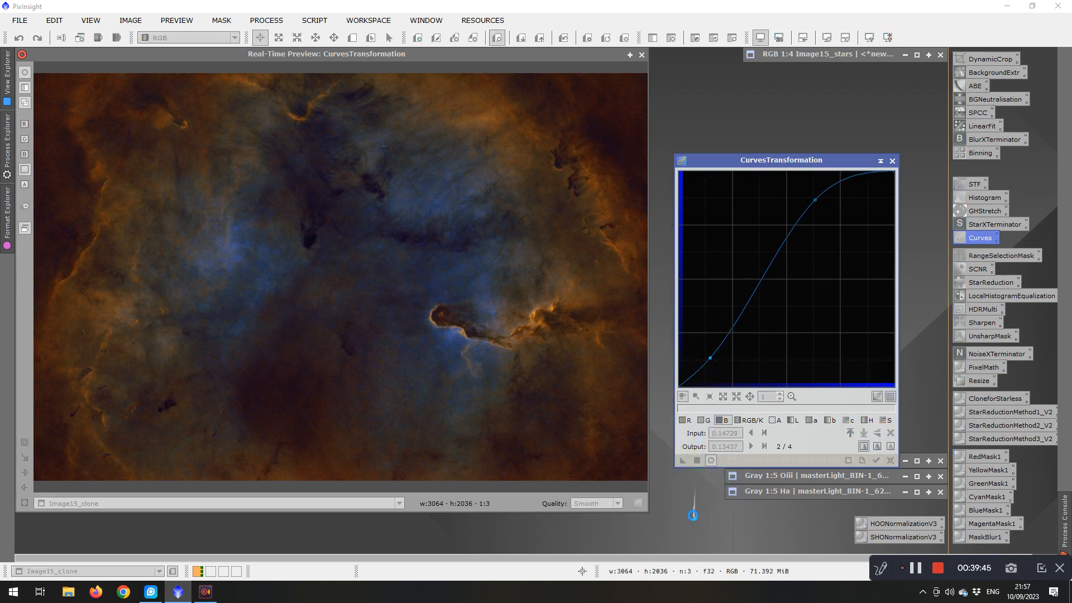
left_click(891, 460)
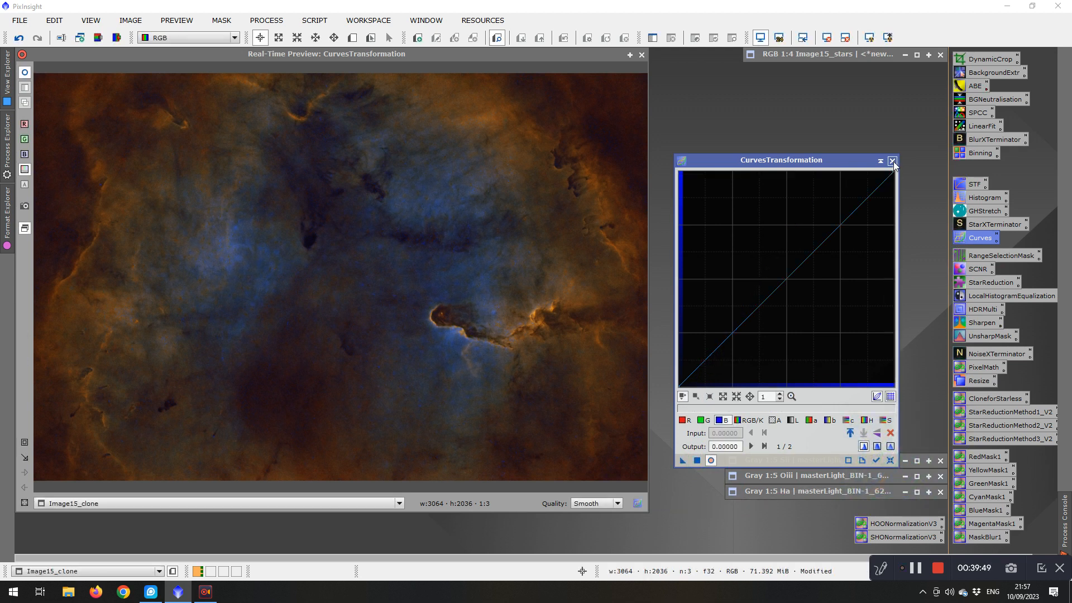
left_click(892, 161)
left_click(642, 56)
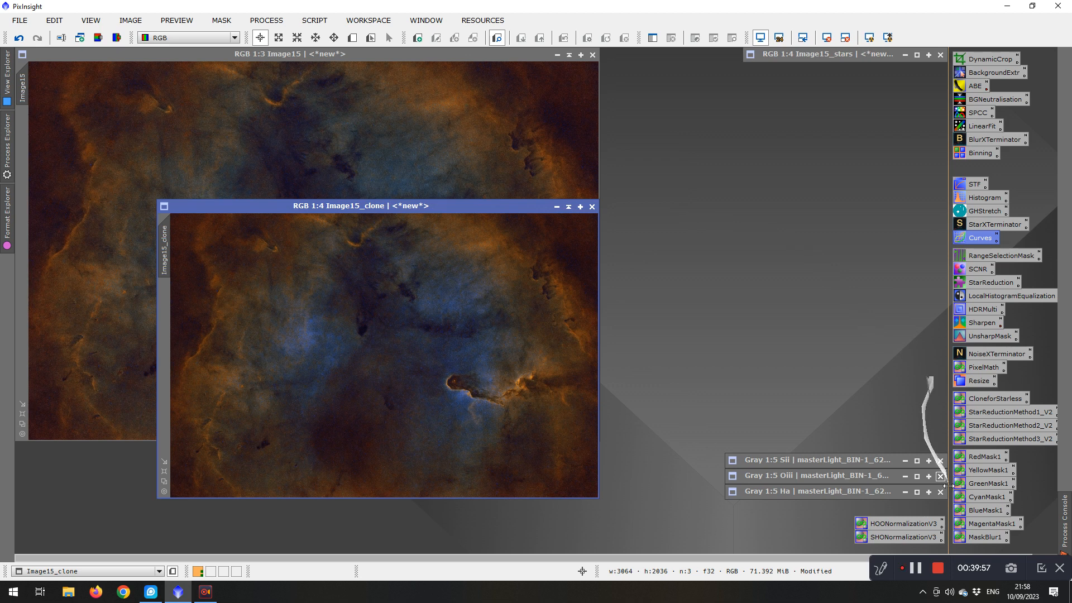
Generate a blue mask from the boosted clone with BlueMask1, discard the clone and soften the mask with two MaskBlur1 passes
left_click_drag(962, 513, 410, 347)
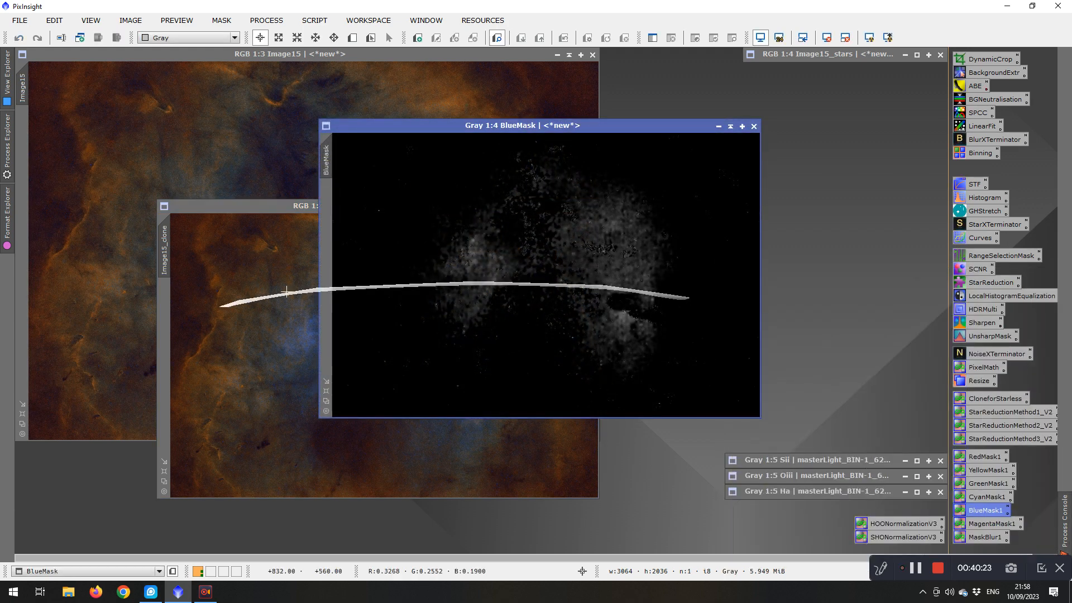
left_click(233, 208)
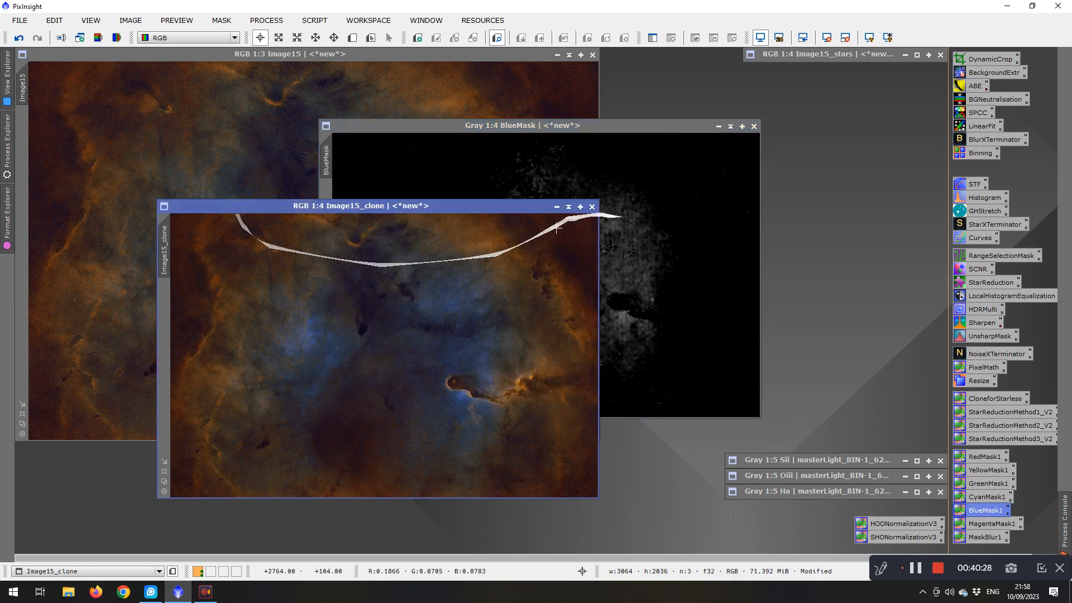
left_click(591, 207)
left_click(558, 323)
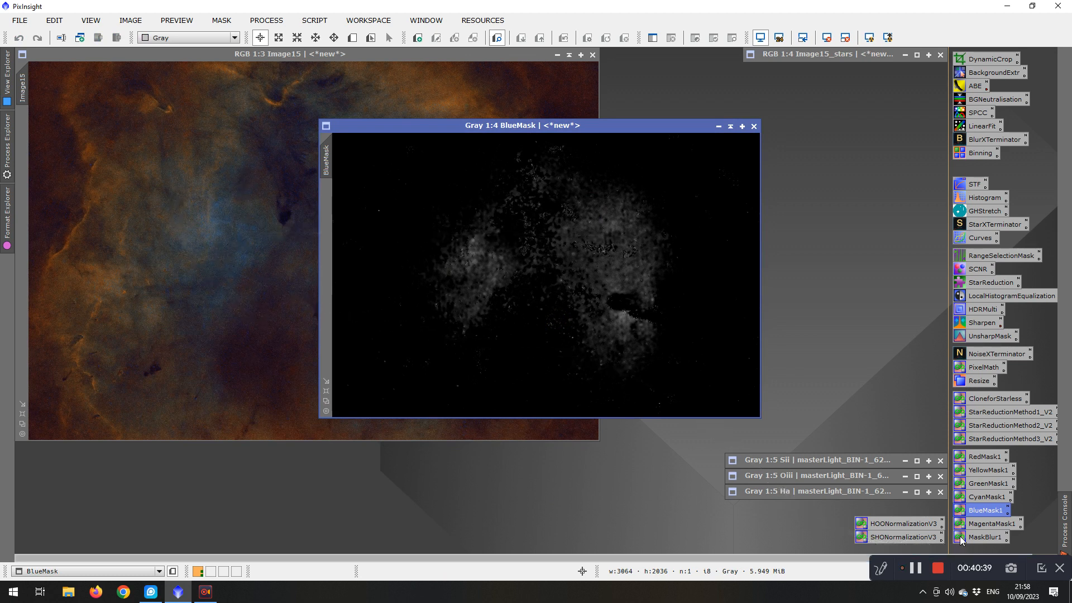
left_click_drag(960, 539, 559, 304)
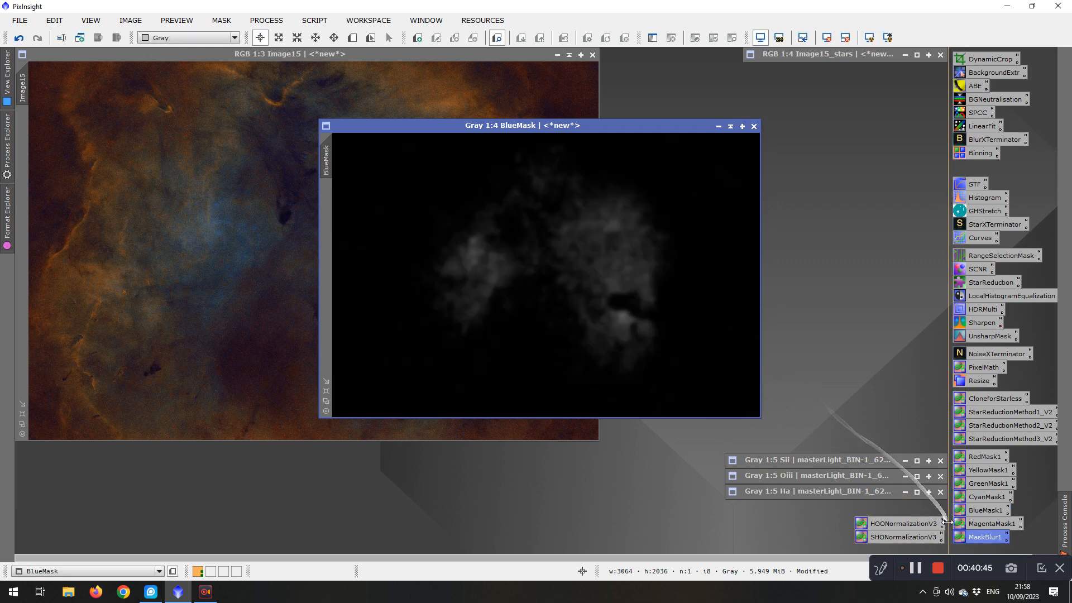
left_click_drag(957, 537, 553, 349)
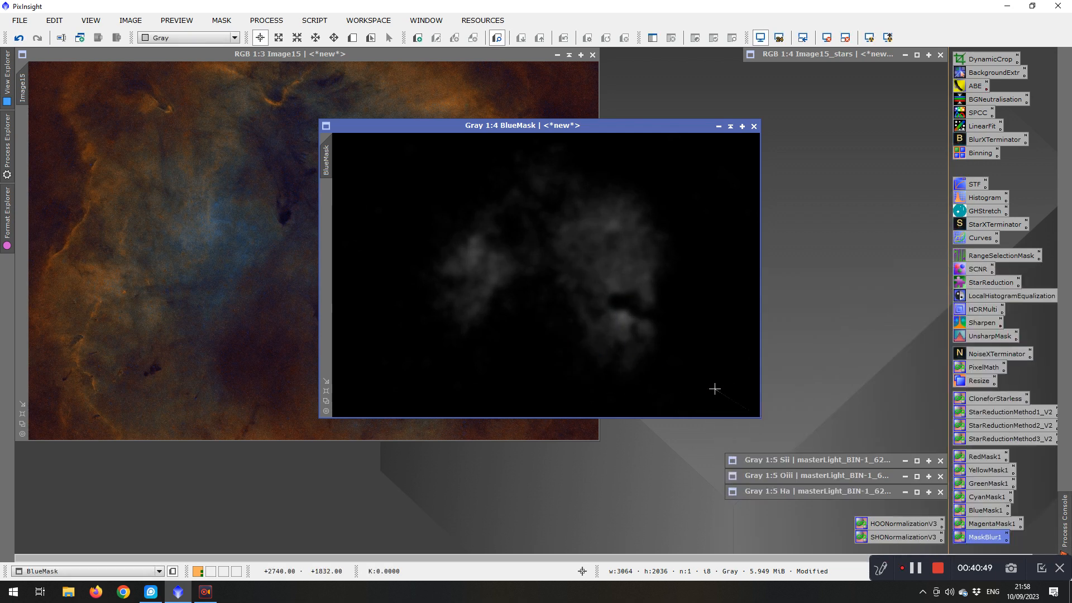
Attach the blue mask to the starless image and collapse the mask's window into the free workspace
left_click_drag(326, 159, 22, 132)
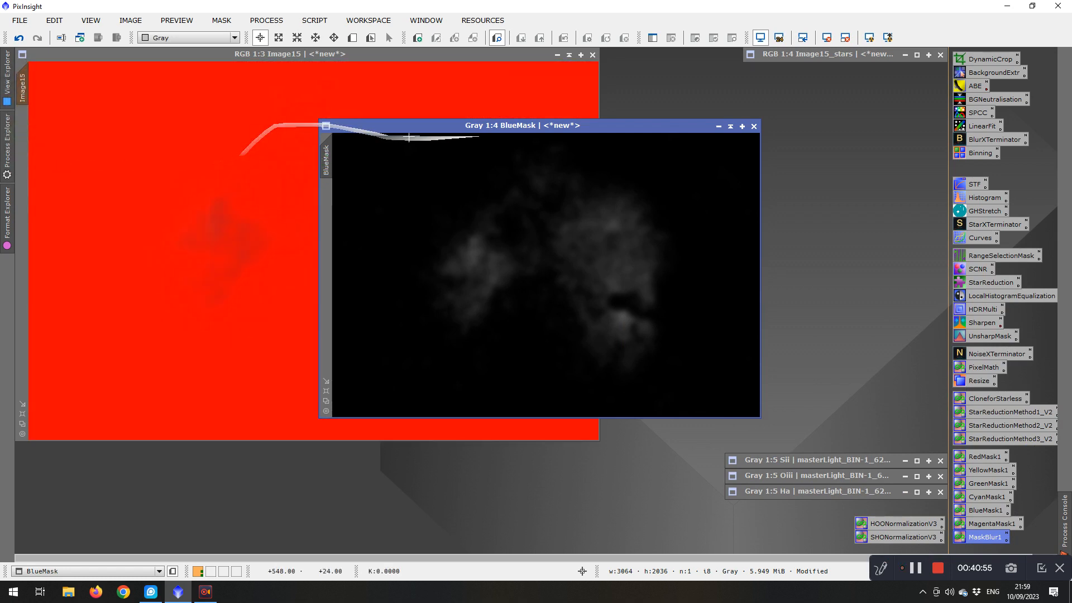
left_click(729, 126)
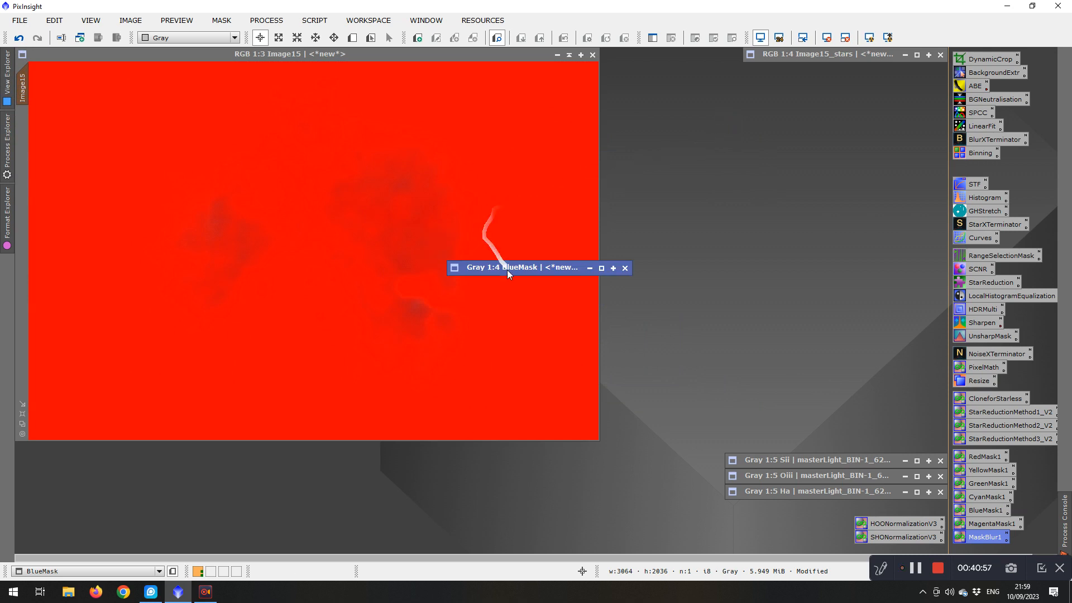
mouse_move(508, 266)
left_mouse_down()
mouse_move(655, 239)
mouse_move(823, 127)
left_mouse_up()
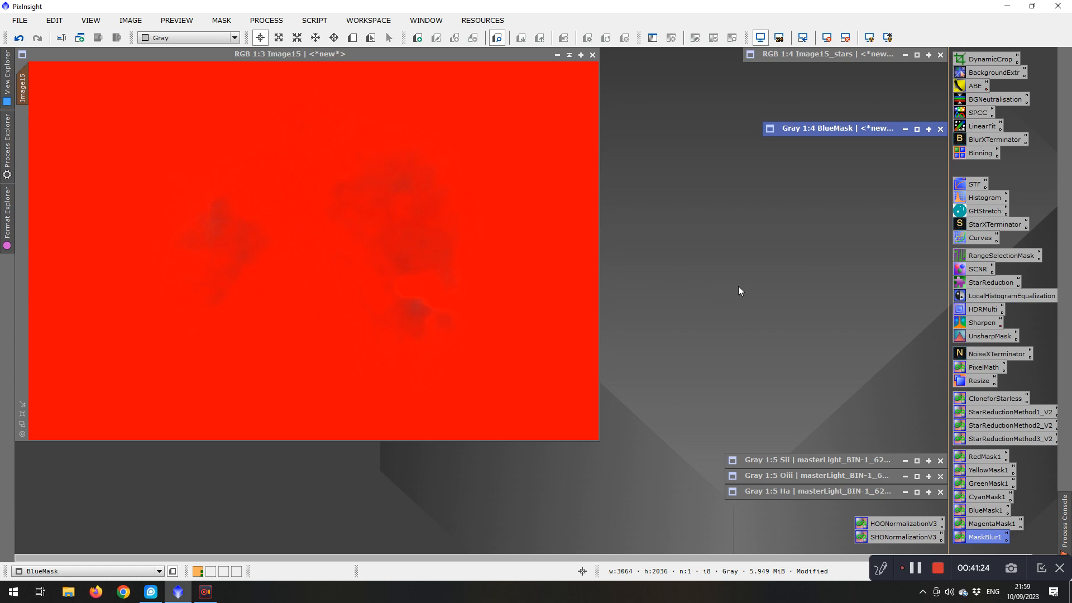
Boost the masked starless image's blues with a live-previewed blue-channel curve point near 0.367/0.620, apply it and reset the curve
double_click(978, 238)
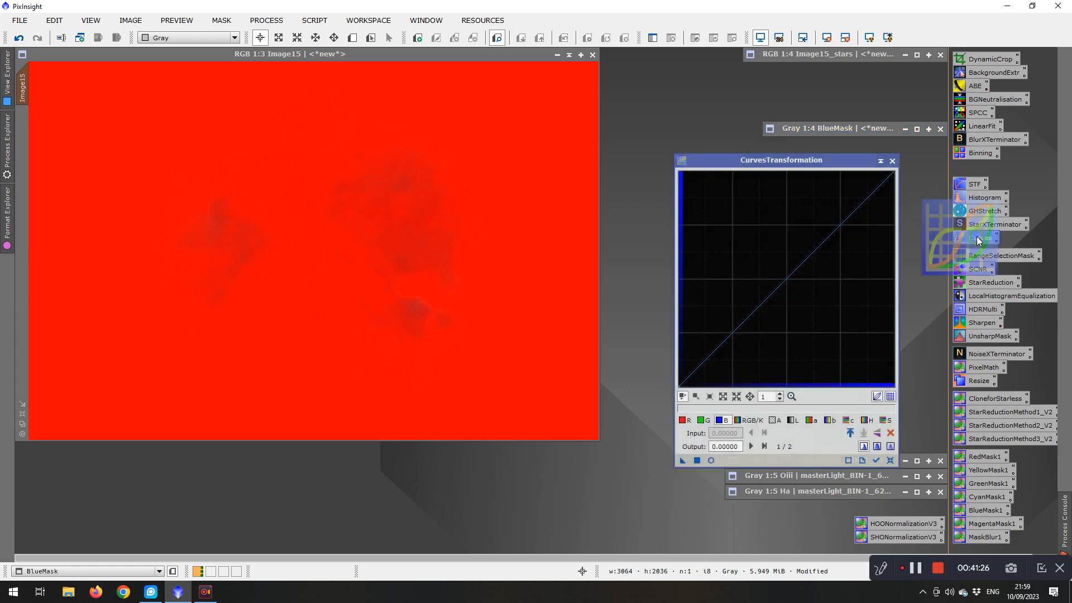
left_click(710, 461)
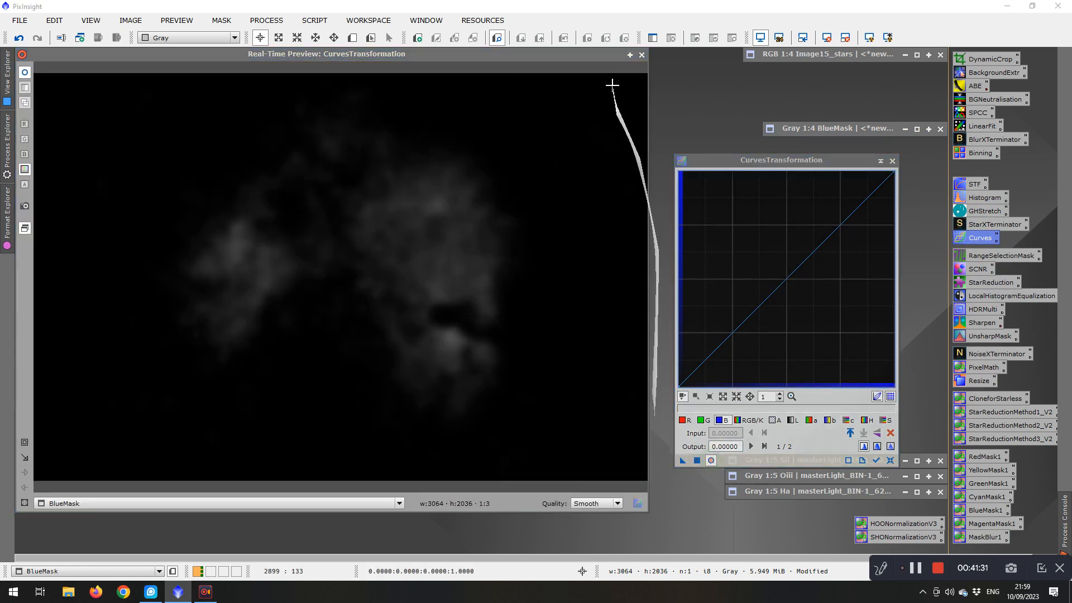
left_click(641, 55)
left_click(460, 53)
left_click(711, 461)
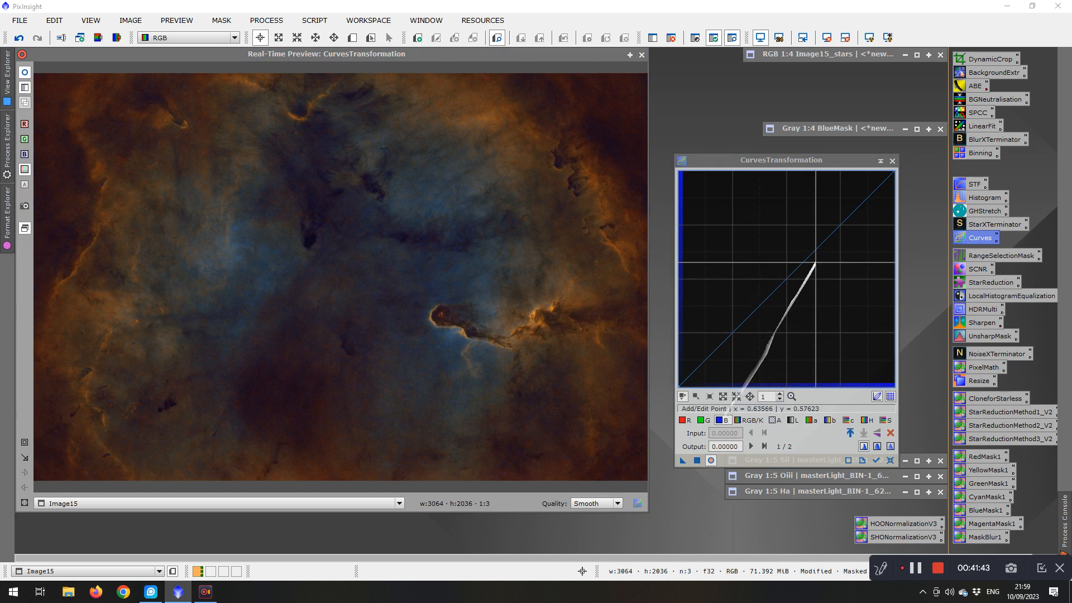
left_click(788, 280)
left_click_drag(787, 279, 758, 253)
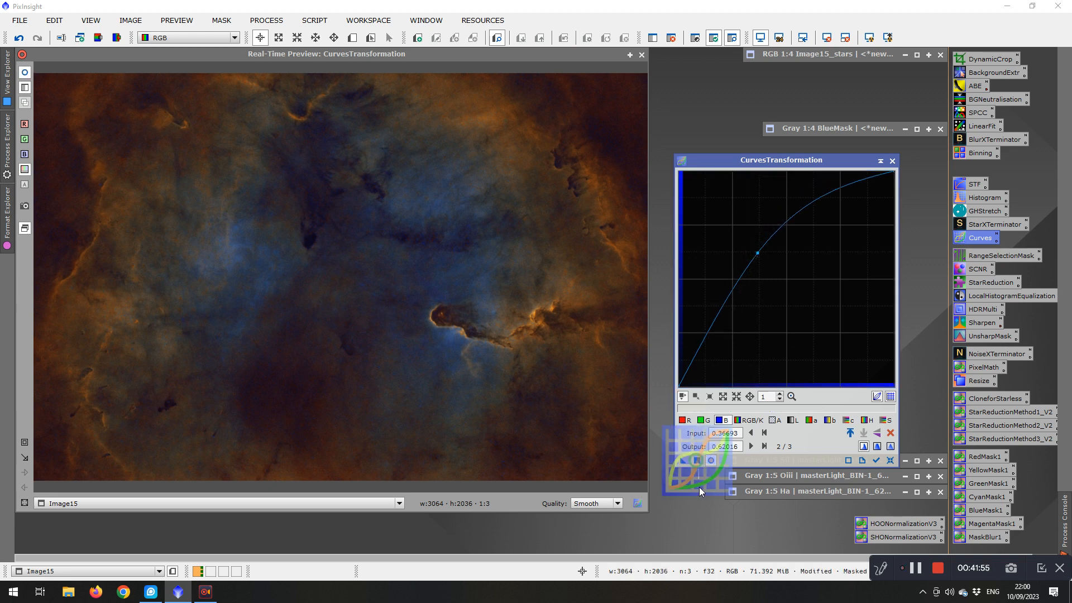
left_click_drag(698, 470, 702, 510)
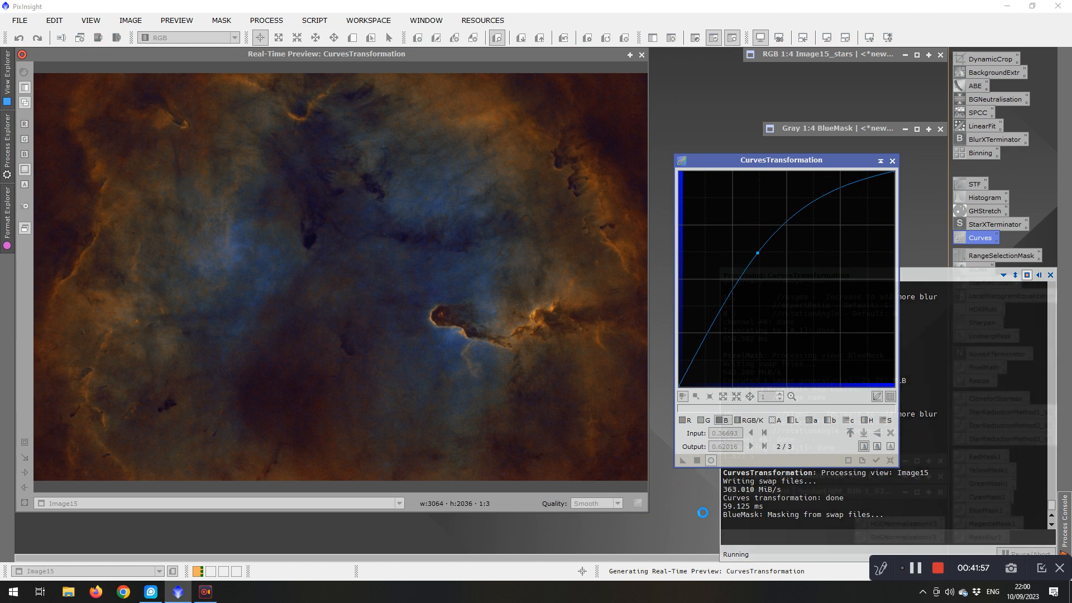
left_click(891, 460)
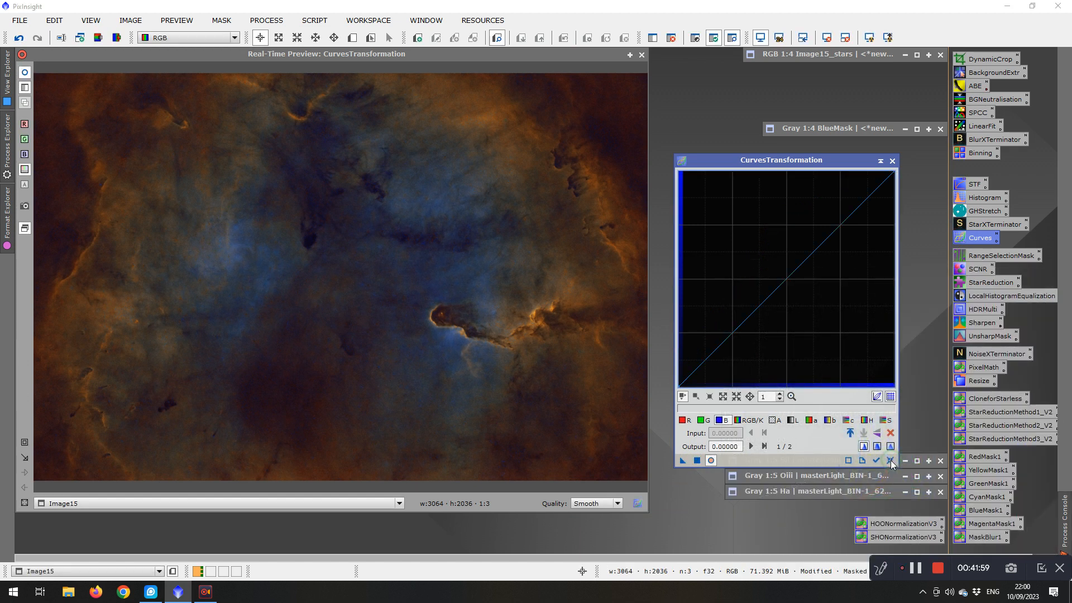
Brighten the masked starless image with an RGB/K curve point near 0.674/0.822, apply it and reset the curve
left_click(746, 421)
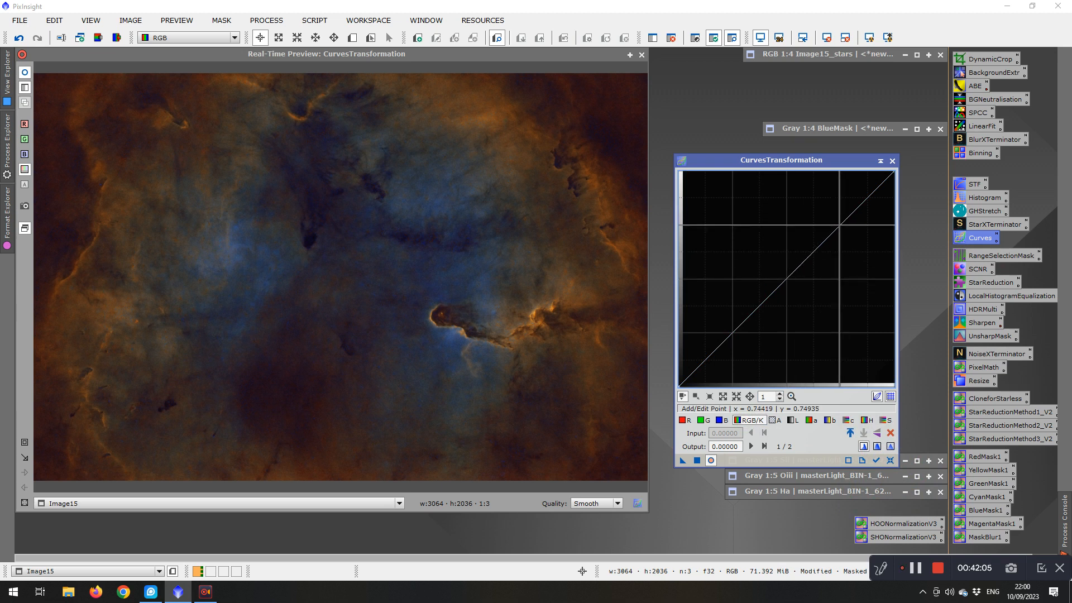
left_click_drag(841, 224, 825, 209)
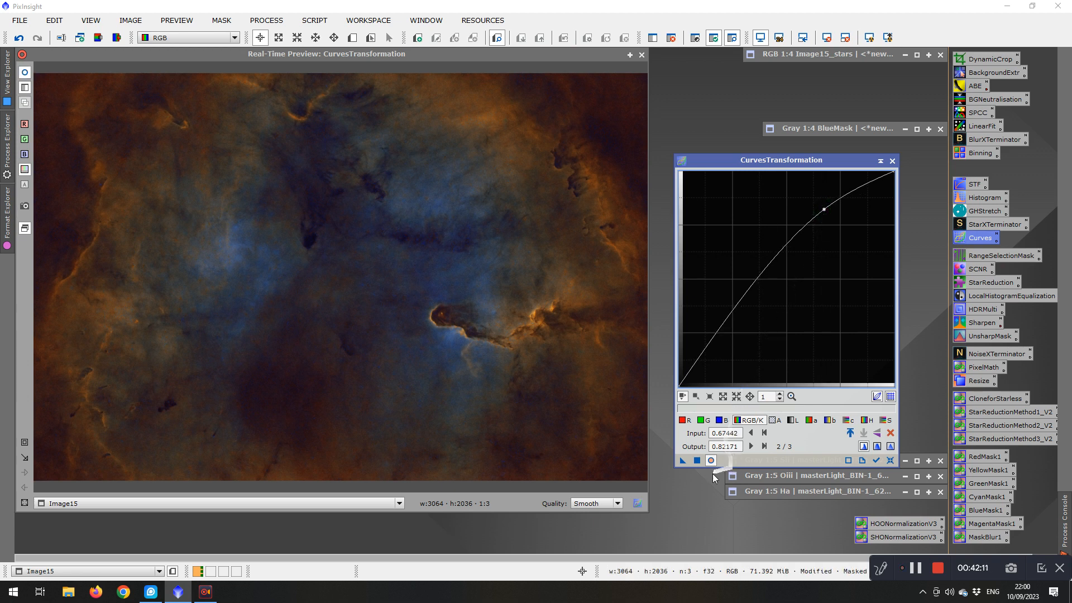
left_click(697, 461)
left_click(889, 461)
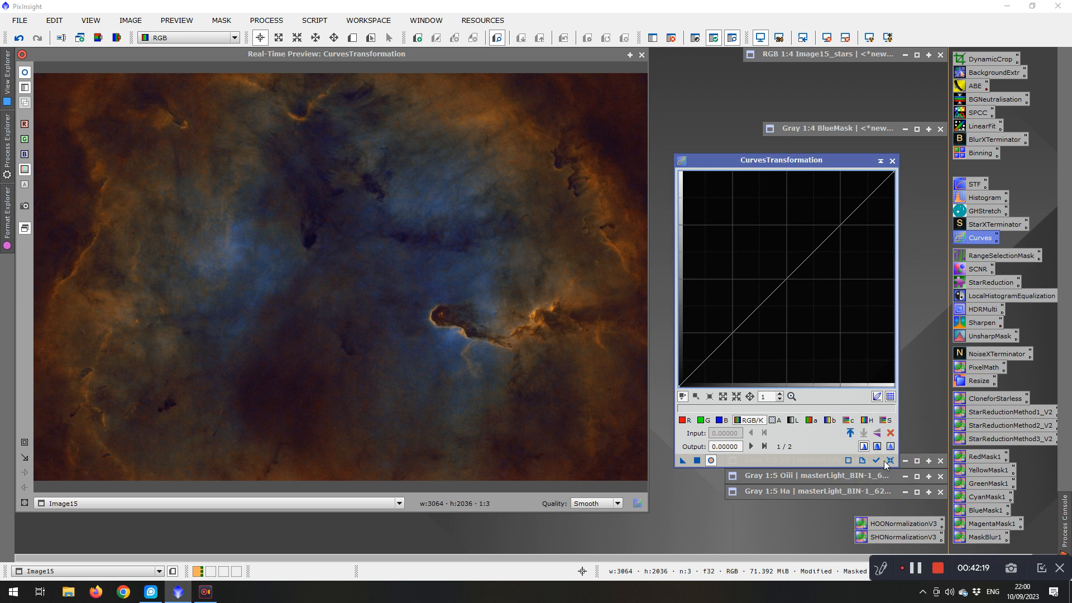
Close CurvesTransformation and its live preview, and remove the blue mask from the starless image
left_click(893, 161)
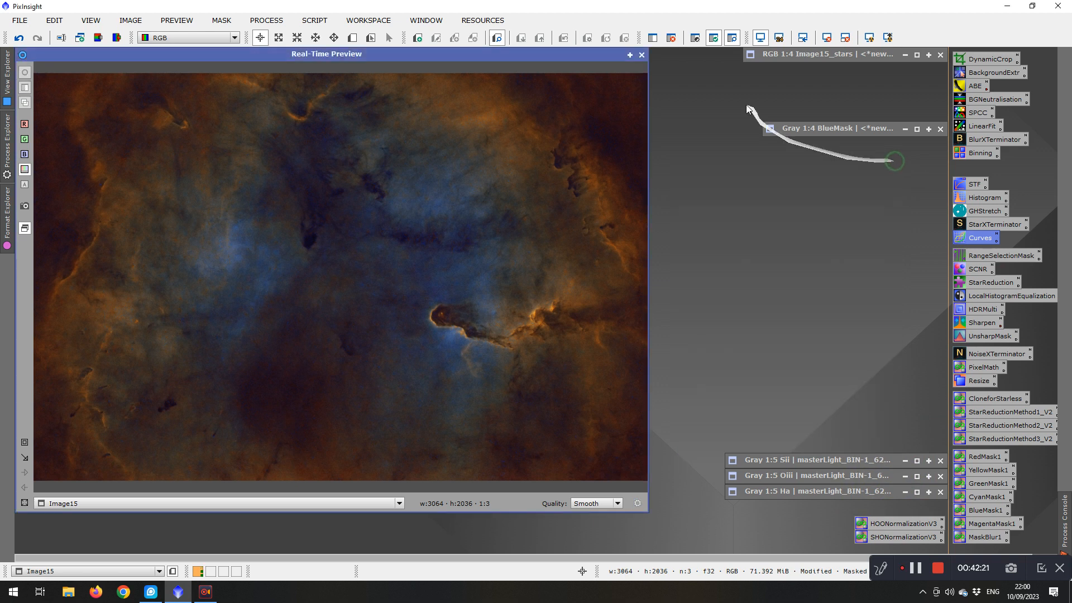
left_click(641, 55)
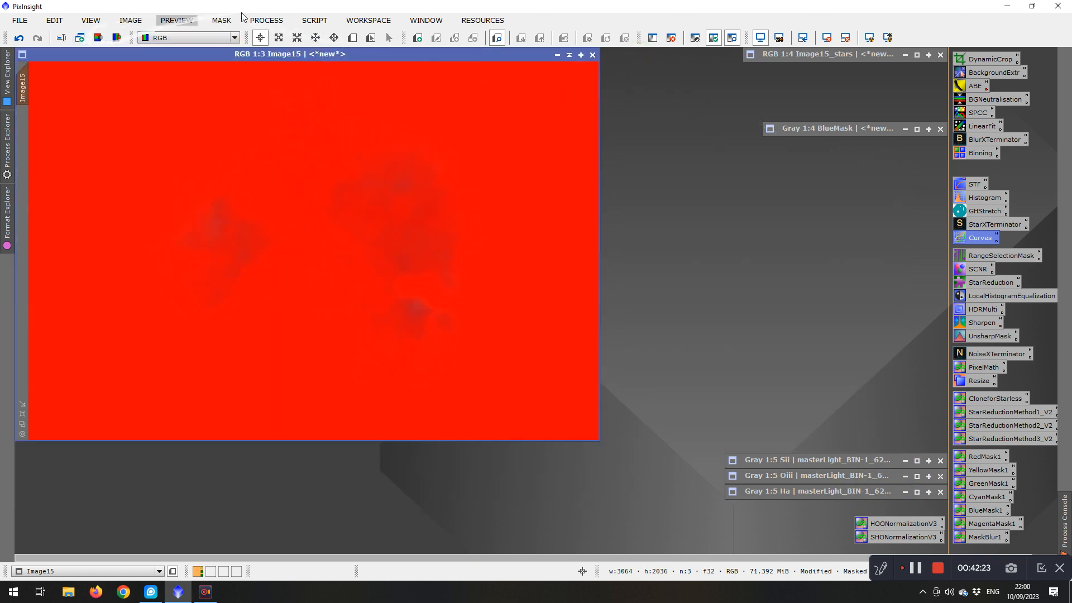
left_click(221, 20)
left_click(248, 54)
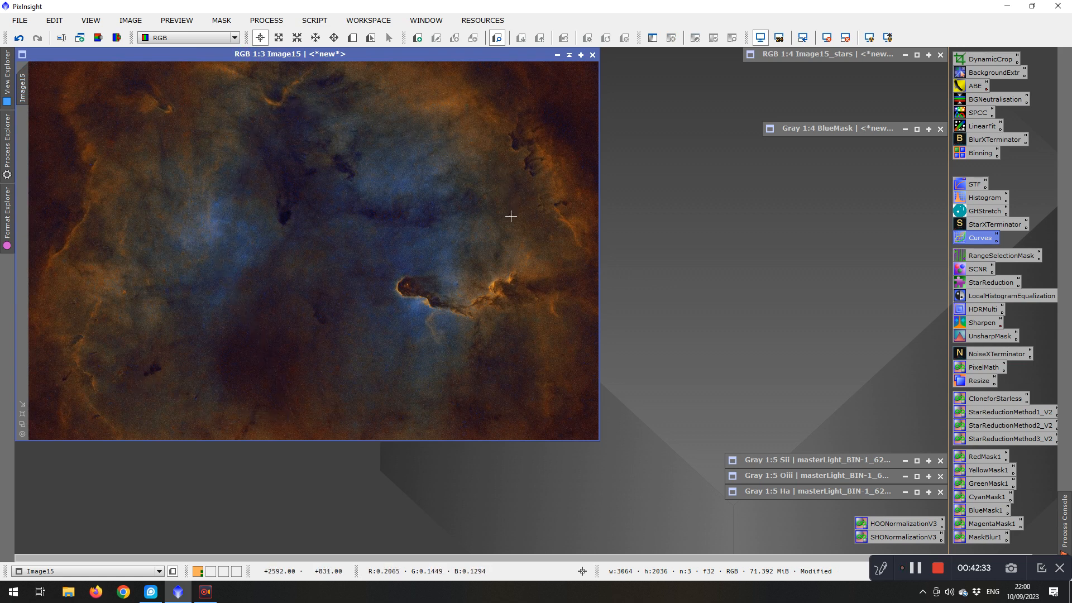
Try HDRMultiscaleTransform with 8 layers on the starless image, undo it and close the tool
double_click(979, 310)
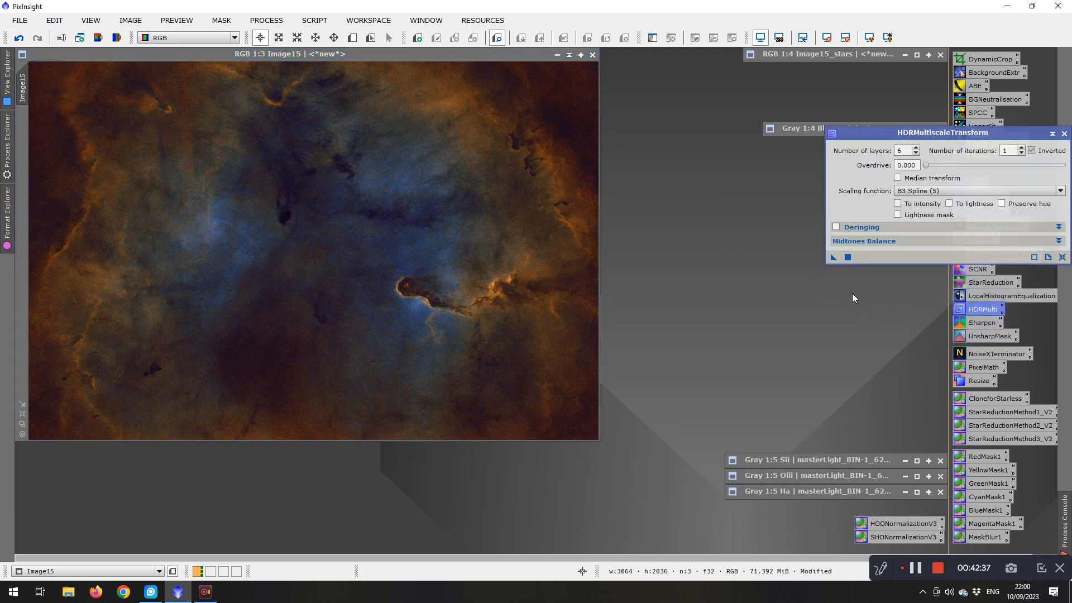
left_click(916, 149)
left_click_drag(834, 258, 347, 300)
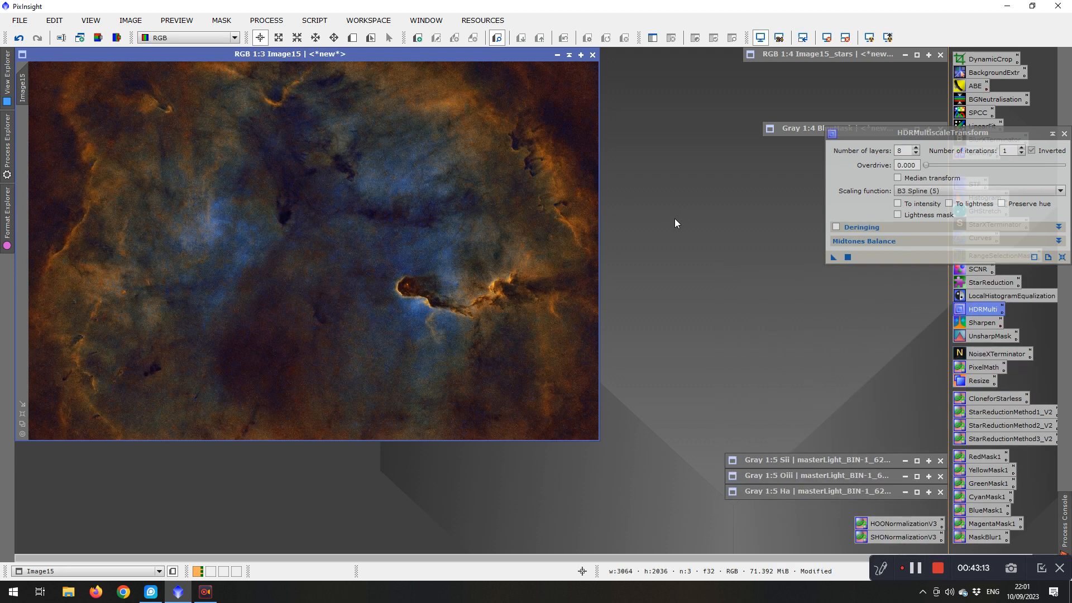
left_click(20, 38)
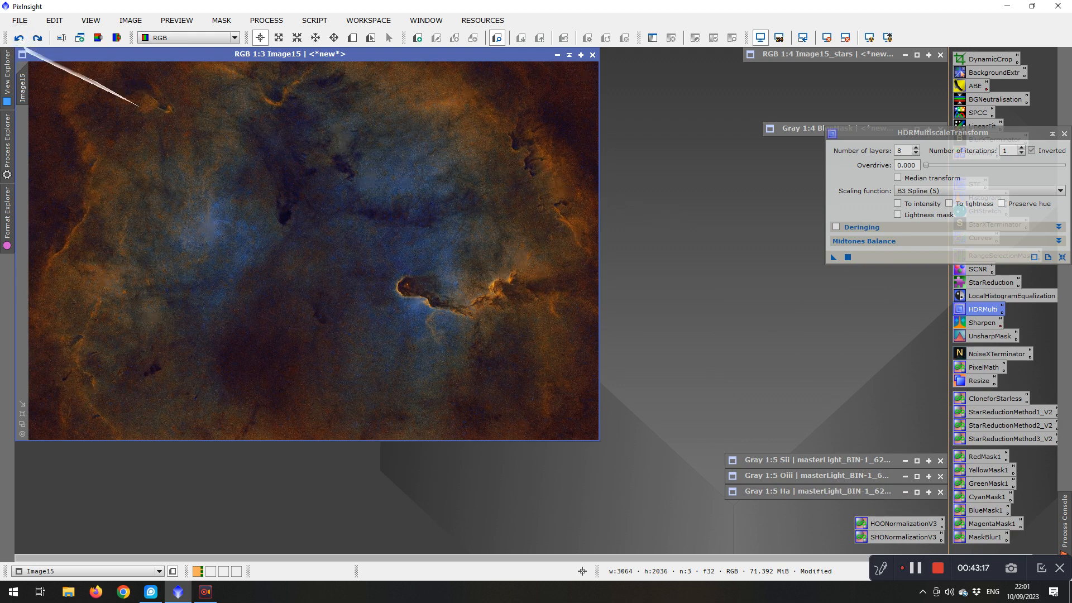
left_click(1064, 134)
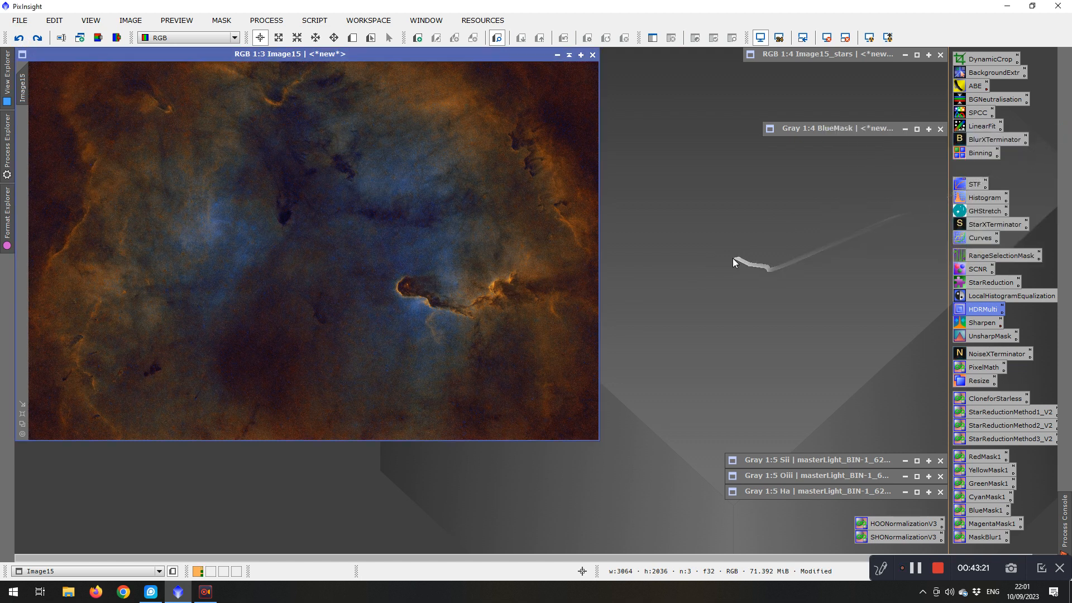
Run the DarkStructureEnhance script on the starless image with 8 layers to remove, amount 0.40 and 1 iteration
left_click(306, 22)
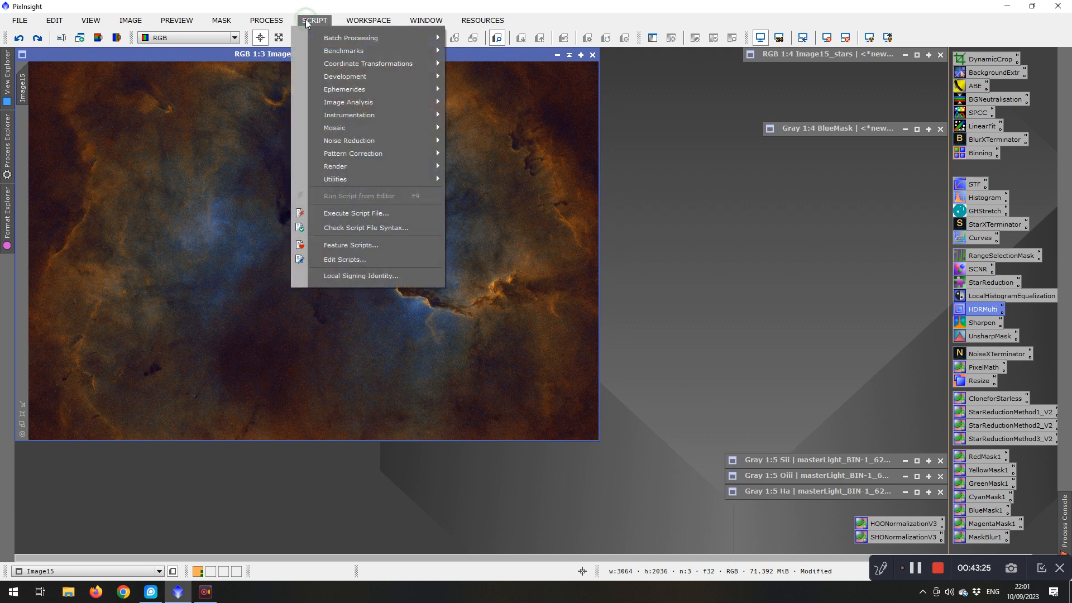
mouse_move(325, 182)
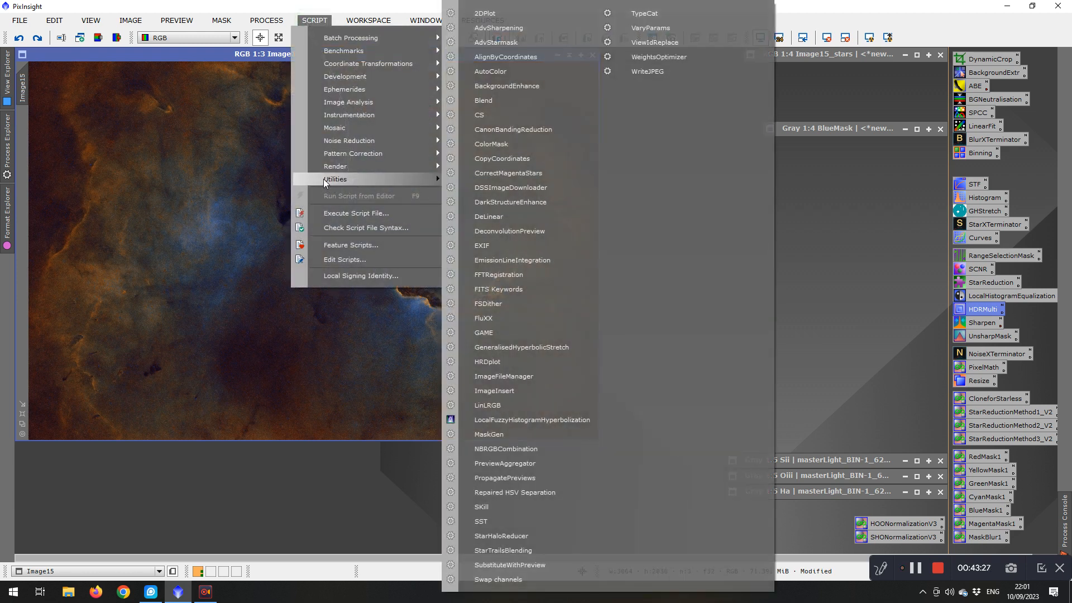
left_click(539, 206)
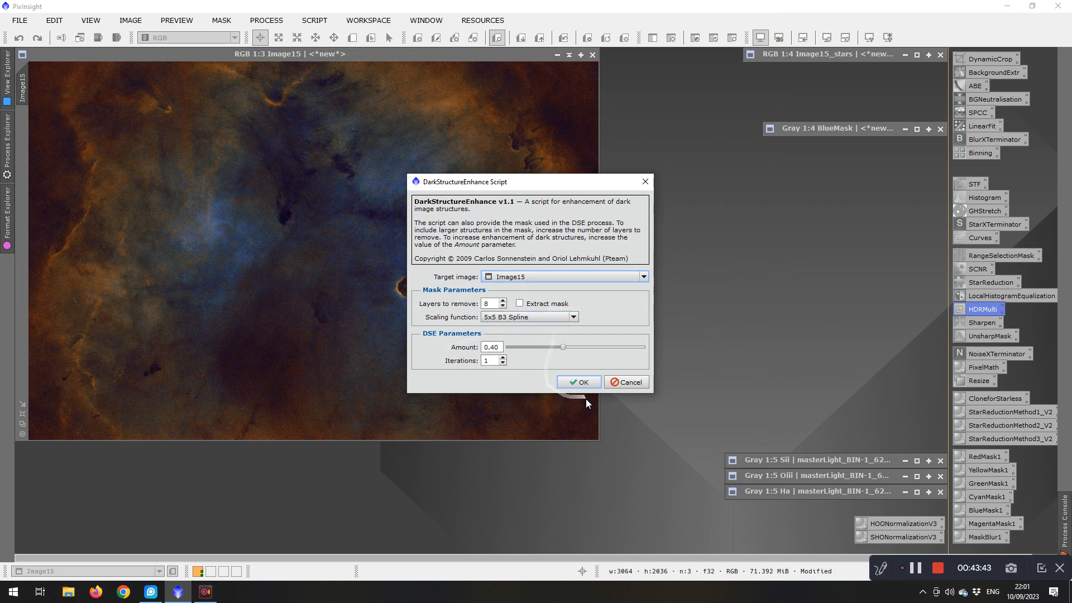
left_click(577, 381)
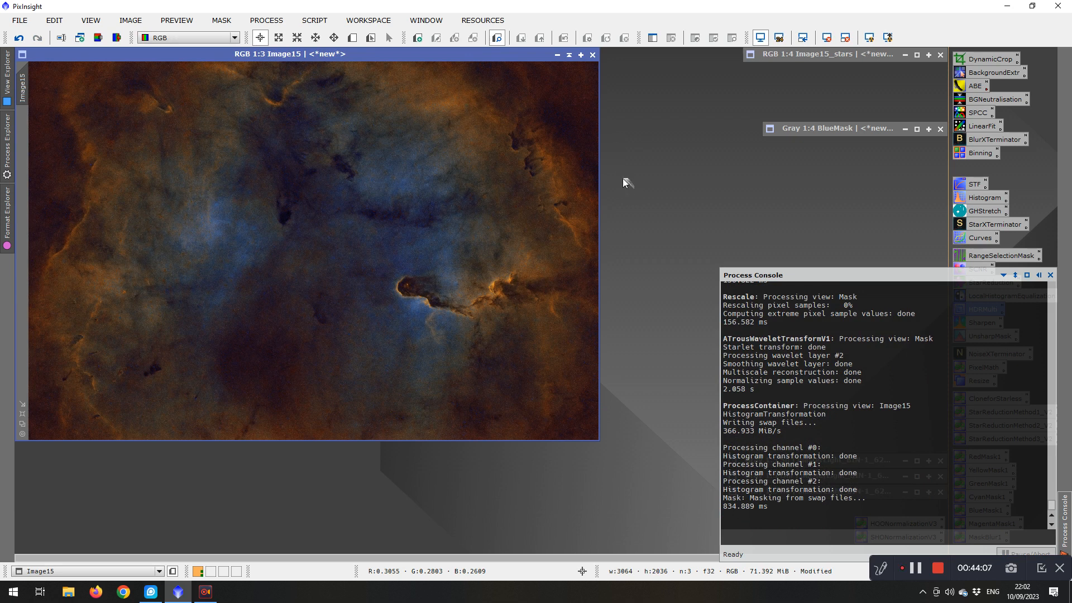
Compare the starless image with and without the dark structure enhancement, examining the dark lanes and the trunk's head up close
scroll(292, 161, "up", 3)
scroll(292, 160, "down", 3)
scroll(292, 160, "down", 1)
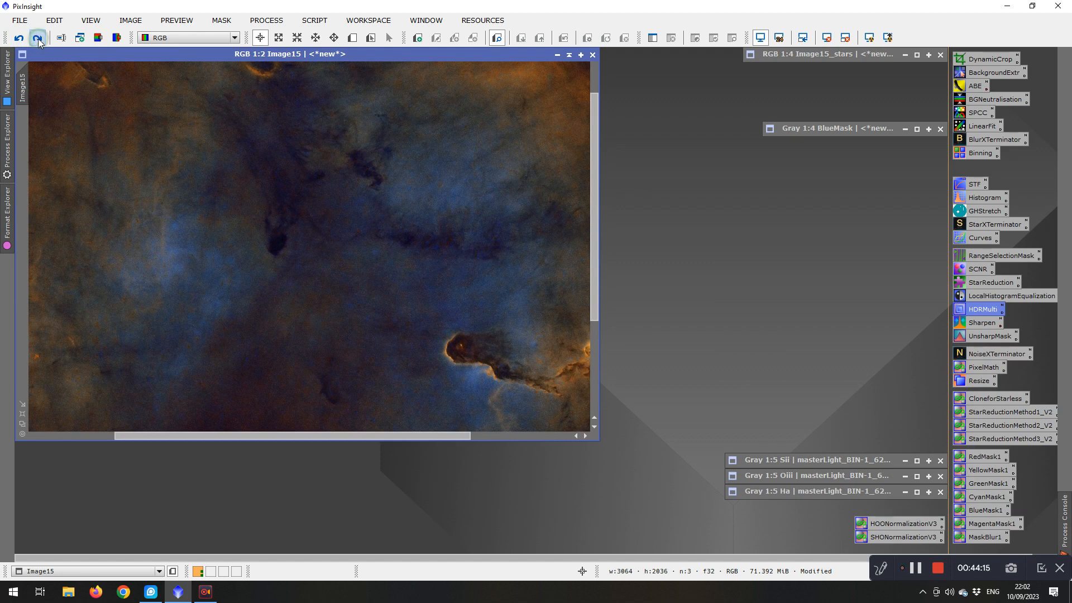
left_click(37, 40)
scroll(476, 347, "up", 2)
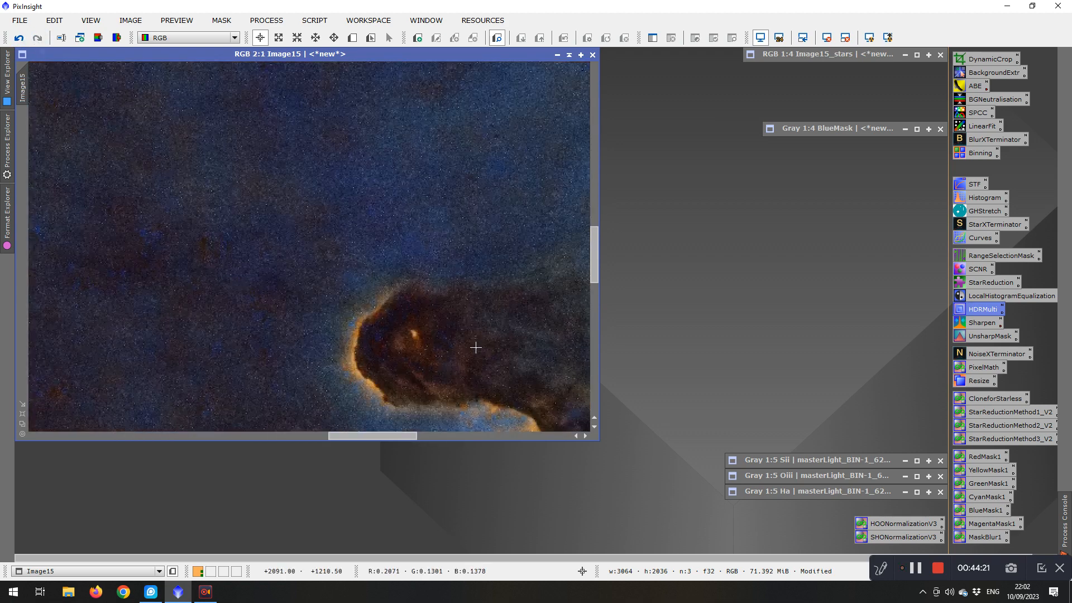
scroll(476, 348, "down", 1)
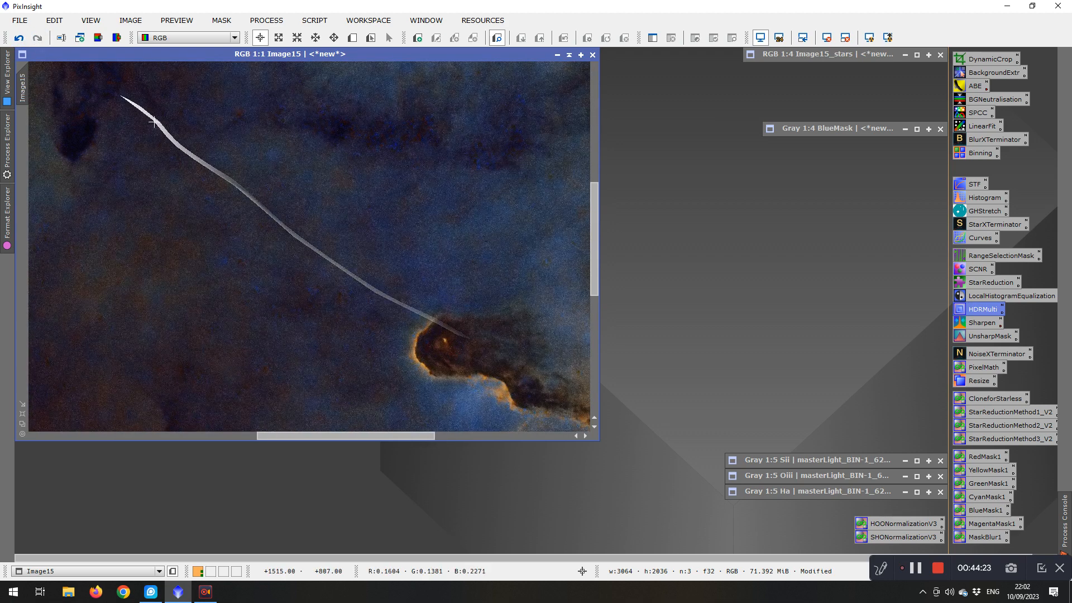
left_click(18, 40)
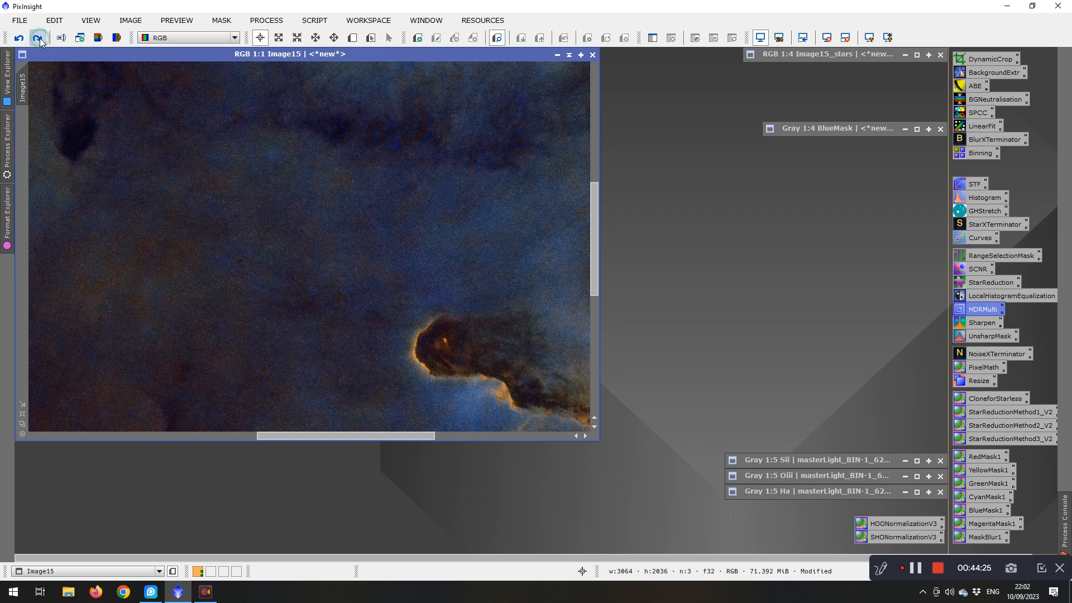
scroll(347, 299, "down", 1)
scroll(348, 298, "down", 2)
scroll(347, 299, "up", 1)
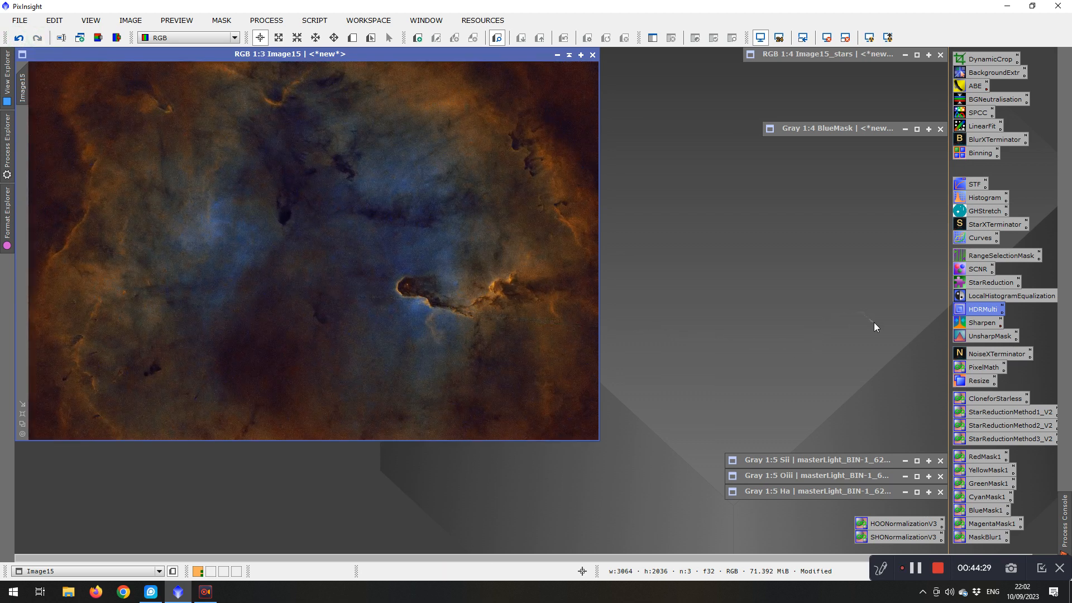
Start UnsharpMask with a real-time preview of the starless image, restricted to the region around the bright-rimmed trunk
double_click(976, 336)
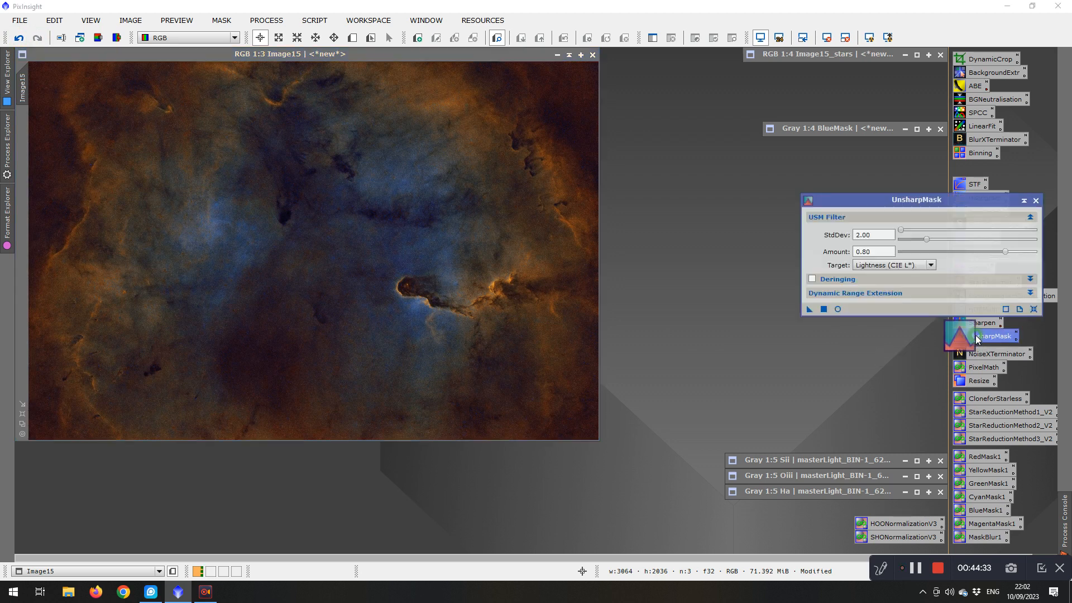
left_click(837, 310)
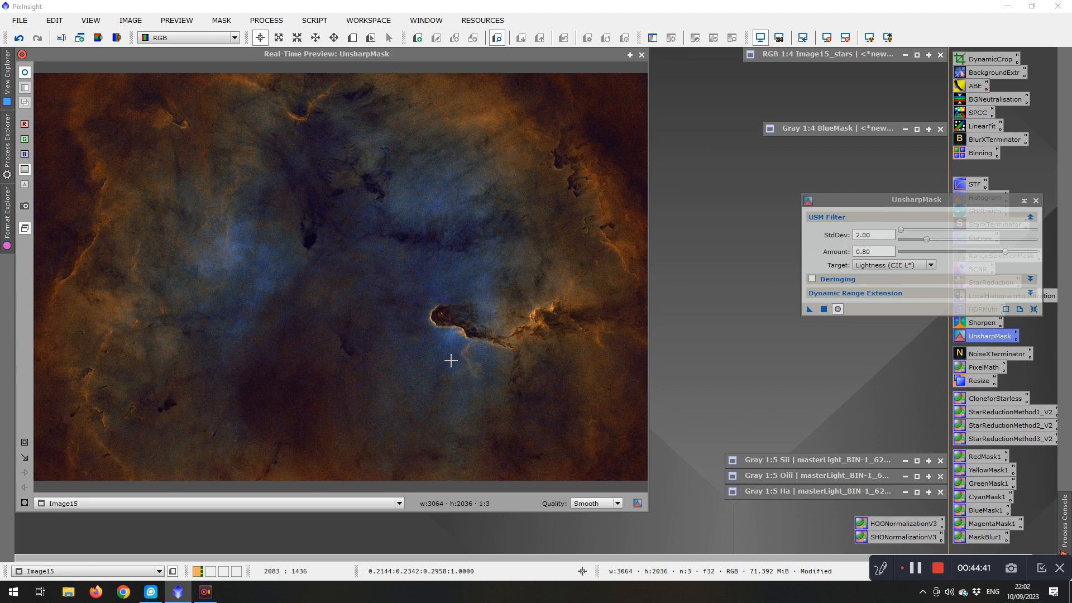
mouse_move(468, 363)
left_mouse_down()
mouse_move(548, 351)
mouse_move(497, 294)
mouse_move(450, 302)
mouse_move(593, 348)
mouse_move(453, 280)
mouse_move(458, 359)
mouse_move(578, 309)
mouse_move(460, 287)
mouse_move(610, 348)
mouse_move(492, 286)
mouse_move(434, 357)
mouse_move(570, 339)
mouse_move(552, 306)
mouse_move(424, 304)
mouse_move(485, 353)
mouse_move(414, 361)
mouse_move(263, 416)
mouse_move(129, 430)
mouse_move(58, 456)
left_mouse_up()
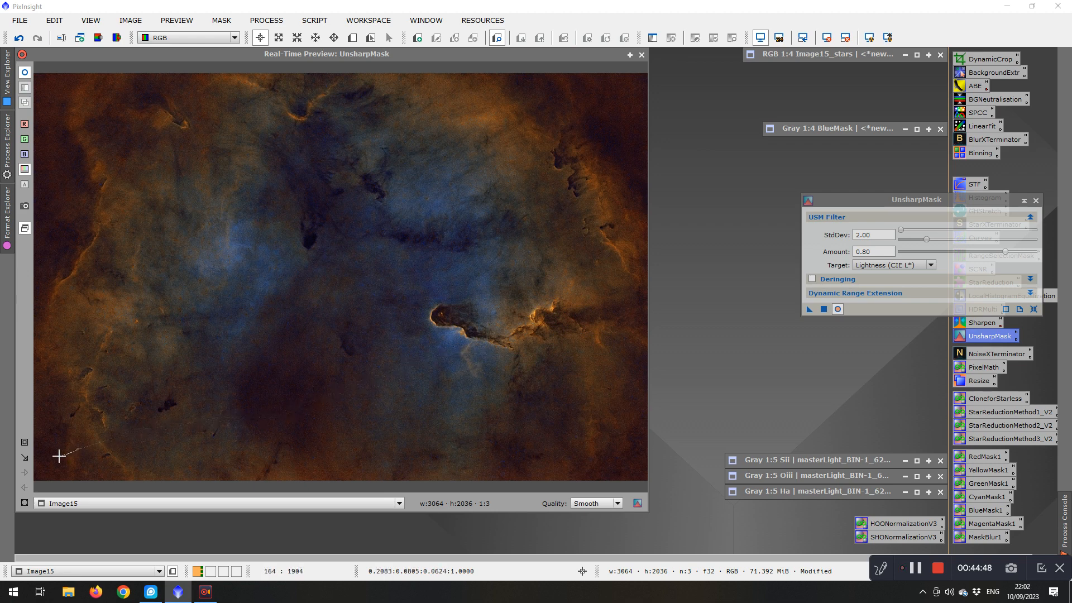
mouse_move(36, 443)
left_mouse_down()
mouse_move(384, 303)
mouse_move(378, 280)
mouse_move(356, 252)
mouse_move(258, 296)
mouse_move(52, 444)
mouse_move(25, 445)
left_mouse_up()
left_click(24, 442)
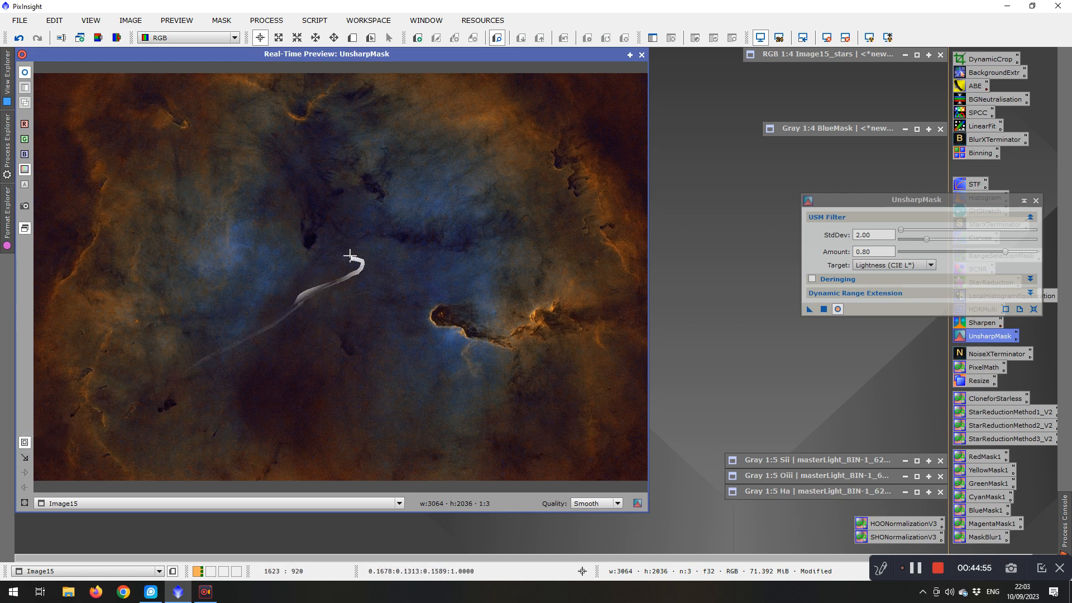
left_click_drag(345, 243, 619, 405)
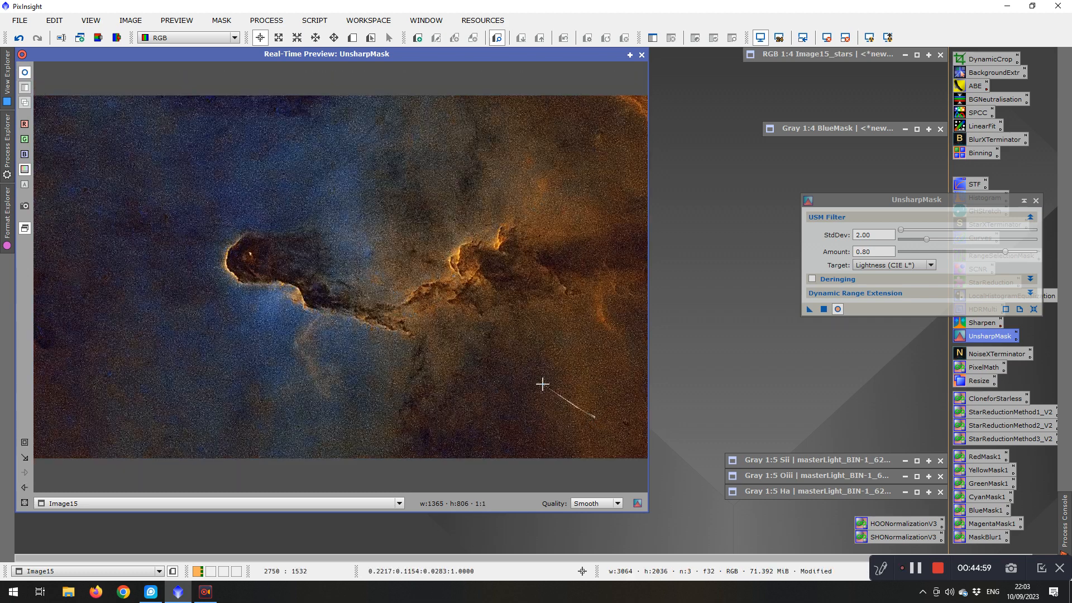
mouse_move(539, 382)
left_mouse_down()
mouse_move(418, 356)
mouse_move(382, 317)
mouse_move(289, 282)
mouse_move(538, 203)
mouse_move(399, 196)
mouse_move(454, 334)
mouse_move(478, 318)
mouse_move(304, 297)
mouse_move(480, 325)
mouse_move(333, 309)
mouse_move(241, 271)
mouse_move(195, 268)
mouse_move(319, 223)
mouse_move(395, 292)
mouse_move(517, 236)
mouse_move(538, 278)
mouse_move(474, 344)
mouse_move(628, 330)
mouse_move(868, 338)
mouse_move(865, 387)
mouse_move(880, 387)
mouse_move(946, 326)
mouse_move(995, 258)
left_mouse_up()
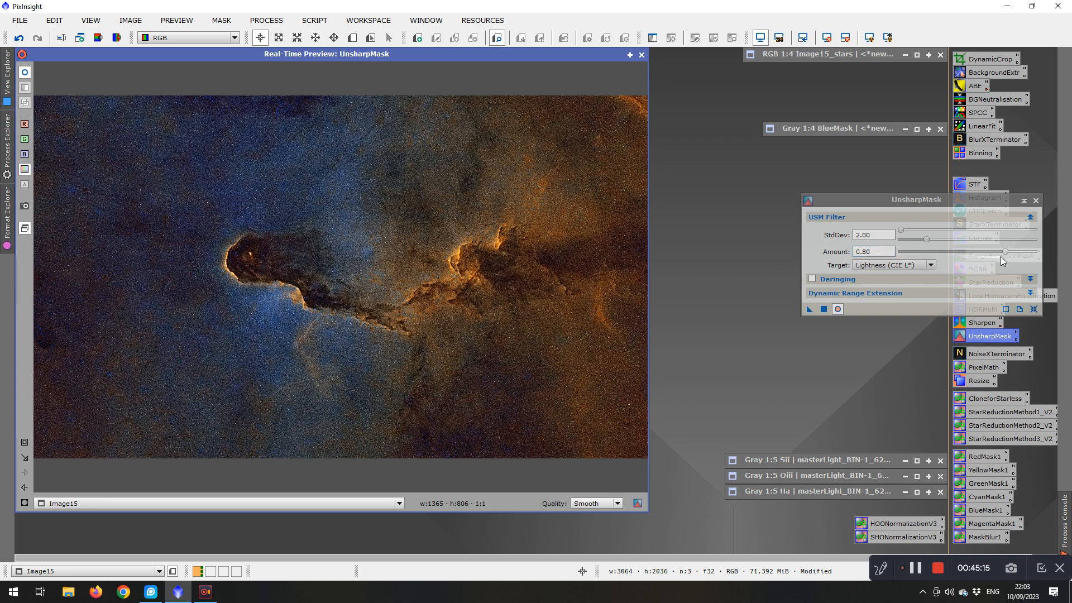
Tune the UnsharpMask filter against the preview to an amount of 0.71 and a StdDev of 3.00
left_click_drag(1004, 253, 979, 254)
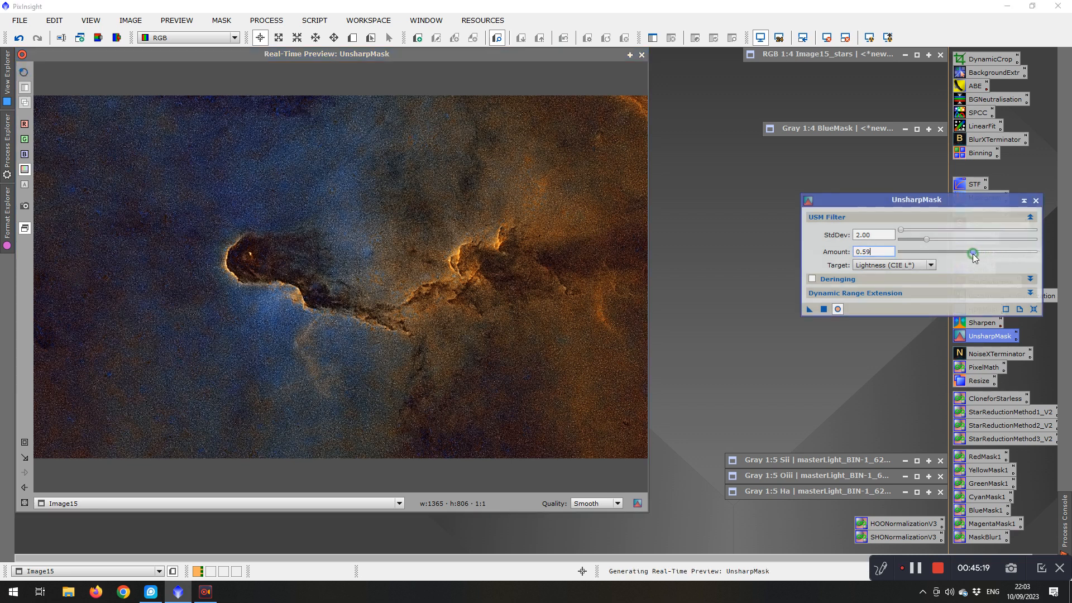
left_click_drag(974, 253, 1000, 249)
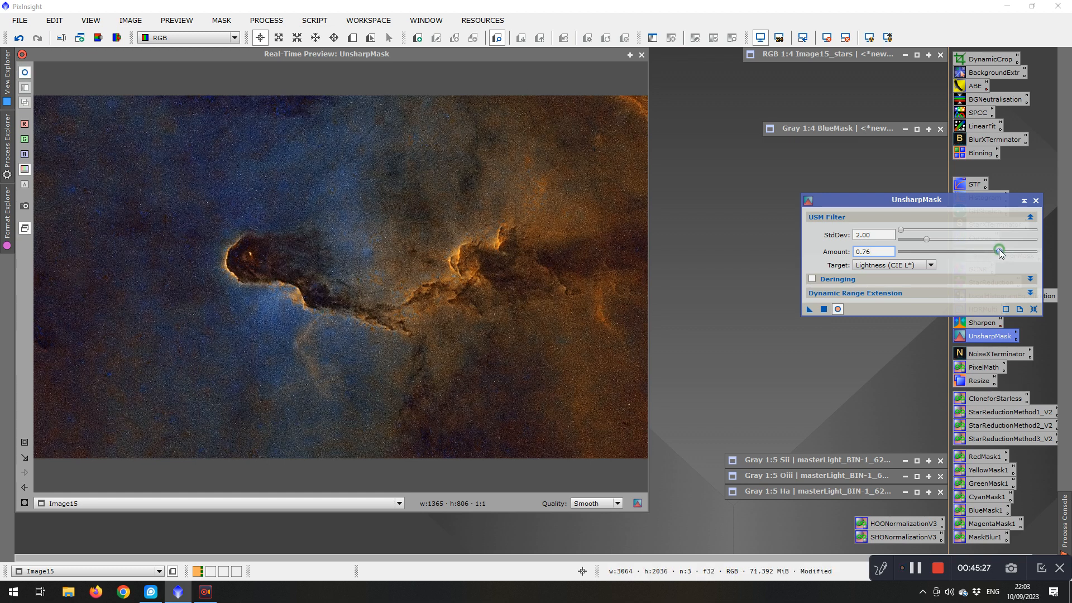
left_click_drag(996, 249, 994, 249)
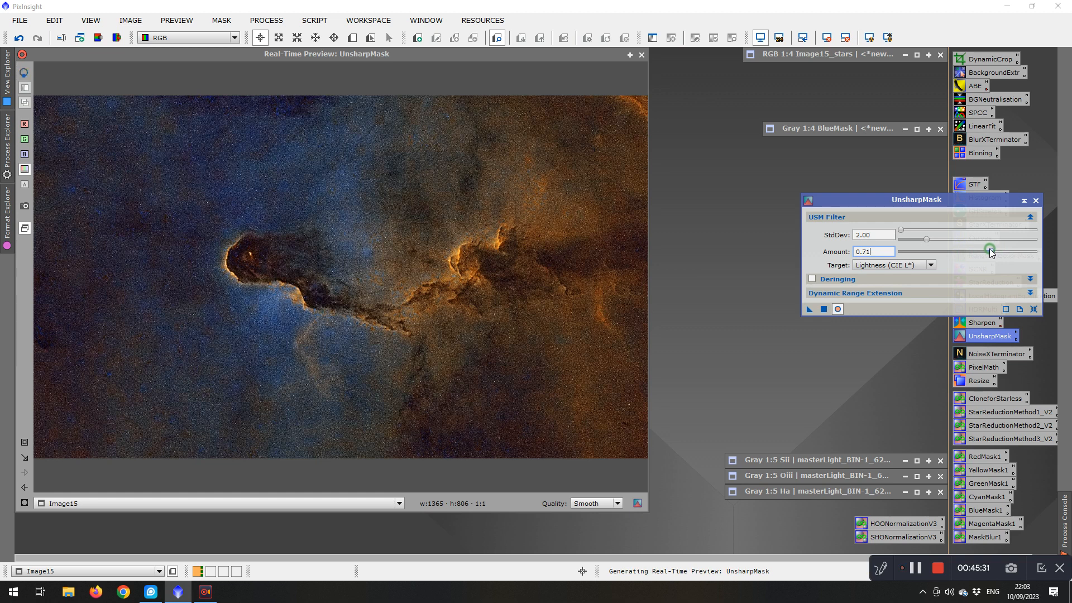
left_click_drag(988, 249, 985, 249)
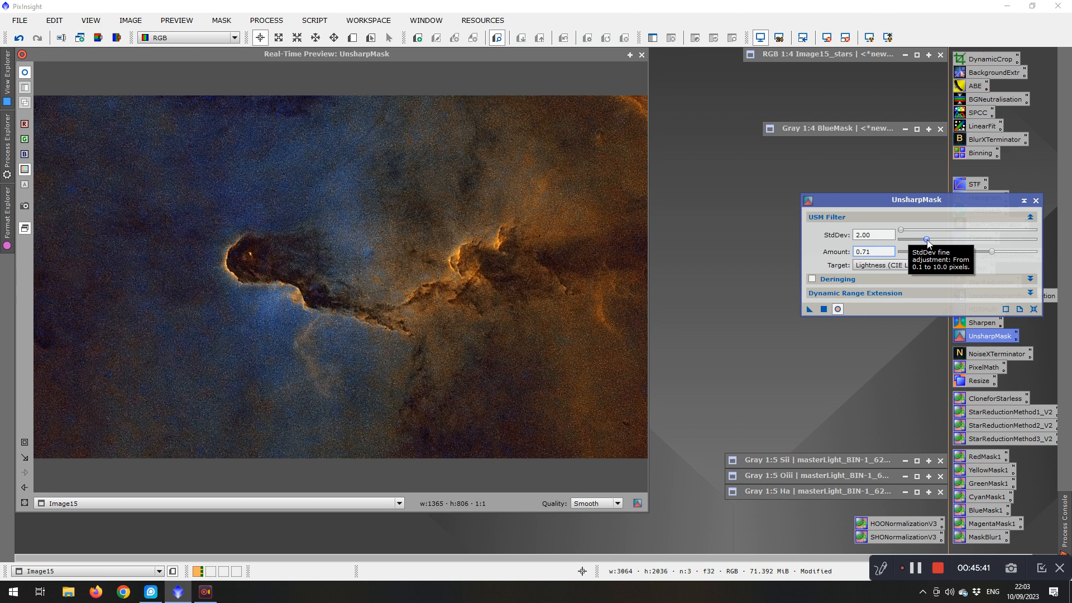
left_click_drag(927, 240, 957, 239)
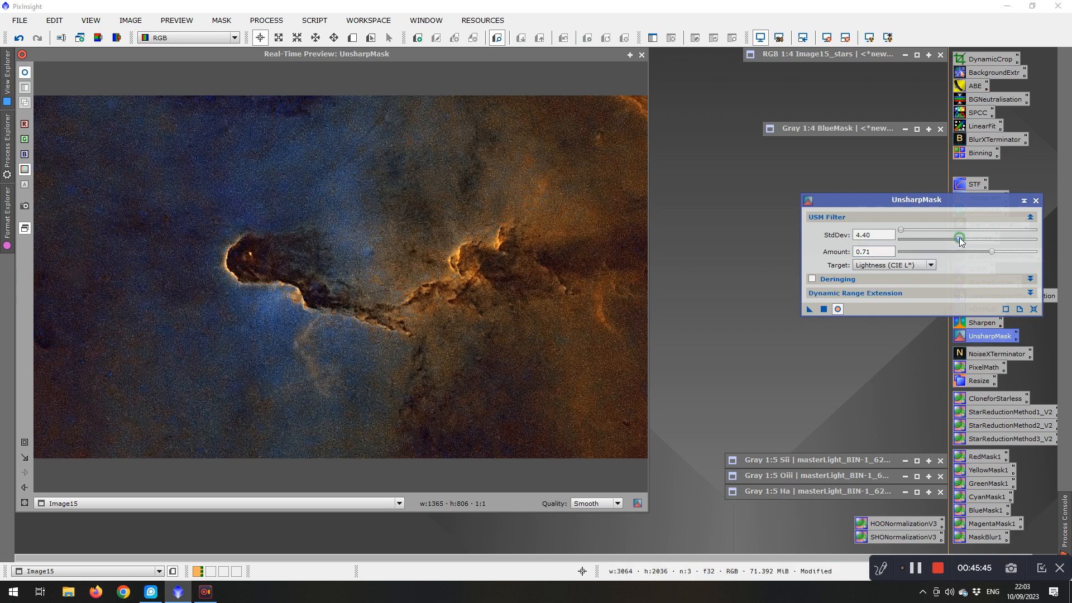
left_click_drag(960, 237, 888, 241)
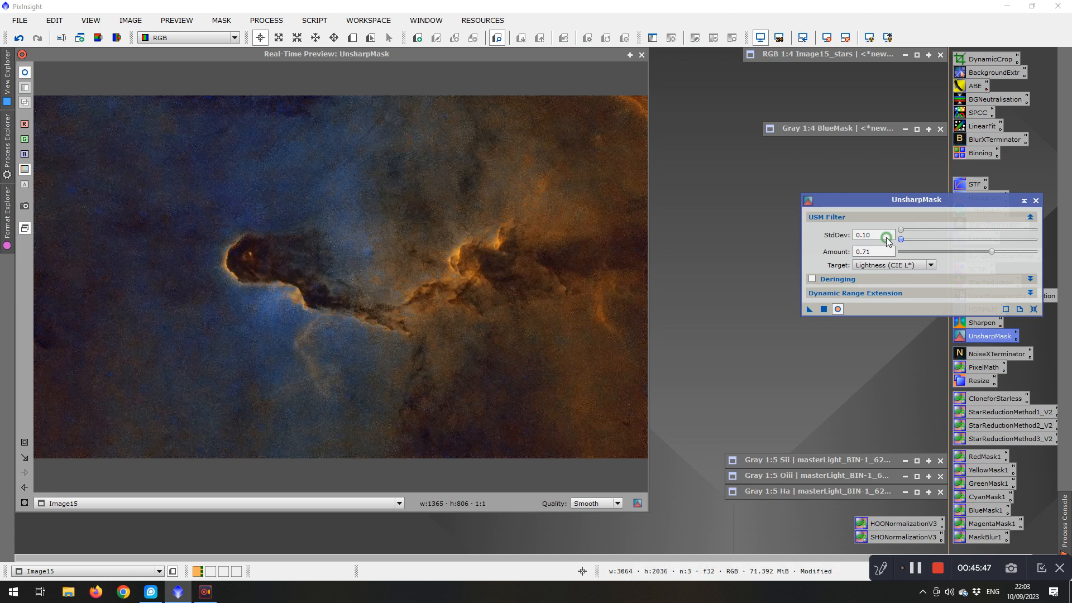
left_click_drag(914, 245, 930, 243)
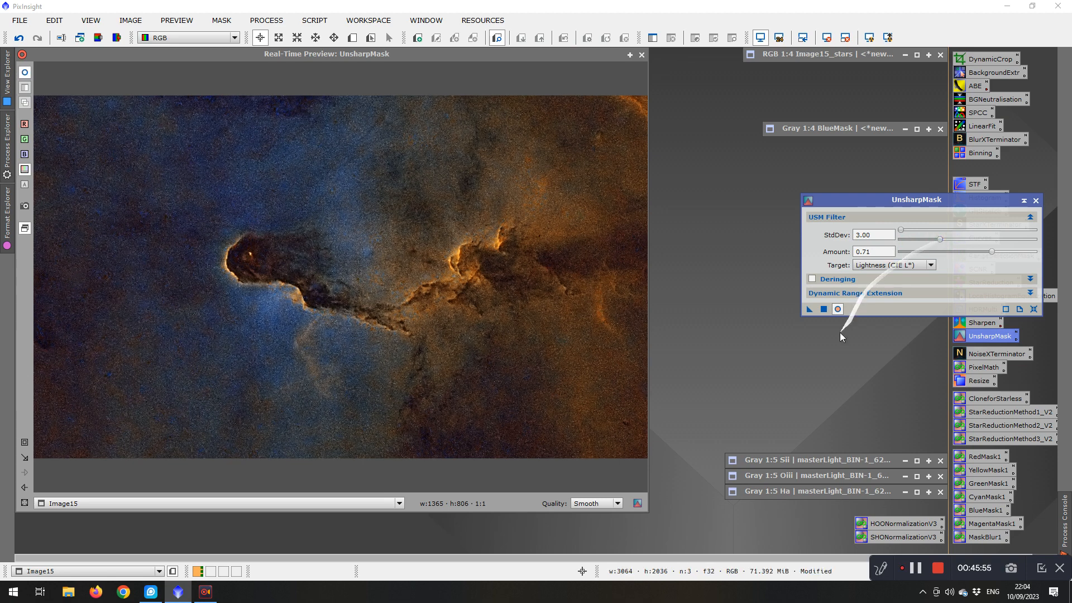
Apply the UnsharpMask sharpening to the starless image and close the tool
left_click(824, 310)
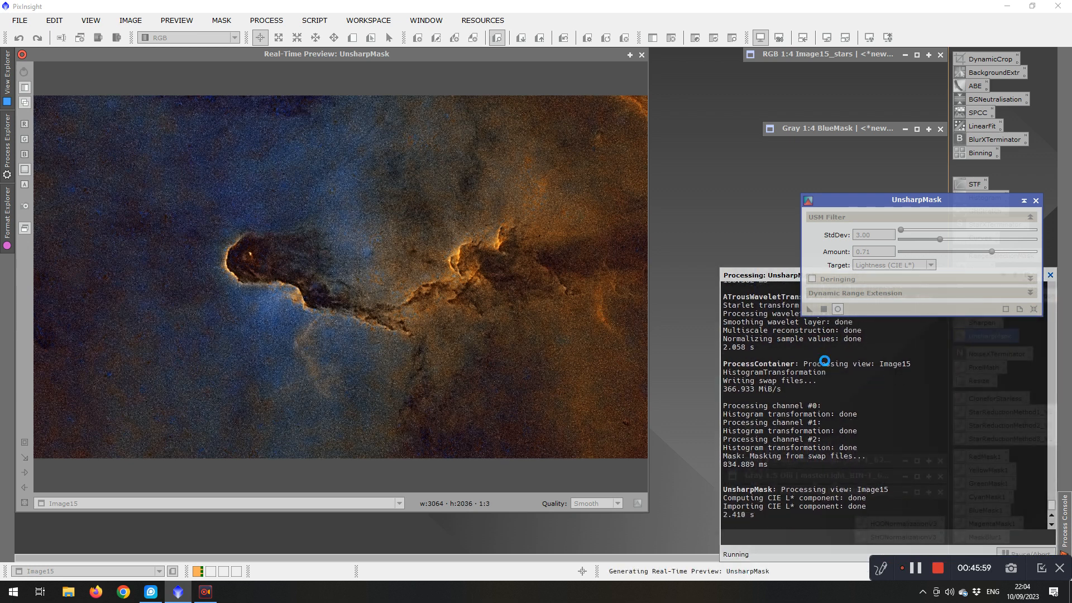
mouse_move(822, 361)
left_mouse_down()
mouse_move(543, 390)
mouse_move(436, 305)
mouse_move(532, 317)
mouse_move(323, 325)
mouse_move(418, 325)
mouse_move(369, 309)
mouse_move(379, 310)
mouse_move(567, 362)
mouse_move(558, 268)
mouse_move(427, 215)
mouse_move(367, 343)
mouse_move(585, 404)
mouse_move(573, 389)
mouse_move(468, 370)
mouse_move(451, 330)
mouse_move(468, 310)
mouse_move(554, 347)
mouse_move(610, 307)
mouse_move(613, 249)
mouse_move(625, 251)
mouse_move(606, 232)
mouse_move(609, 243)
mouse_move(564, 314)
mouse_move(602, 214)
mouse_move(586, 218)
mouse_move(581, 174)
mouse_move(562, 148)
mouse_move(623, 257)
mouse_move(591, 333)
mouse_move(530, 349)
mouse_move(463, 319)
mouse_move(440, 347)
mouse_move(696, 216)
mouse_move(620, 236)
mouse_move(466, 230)
mouse_move(331, 295)
mouse_move(469, 316)
mouse_move(852, 174)
mouse_move(1038, 200)
left_mouse_up()
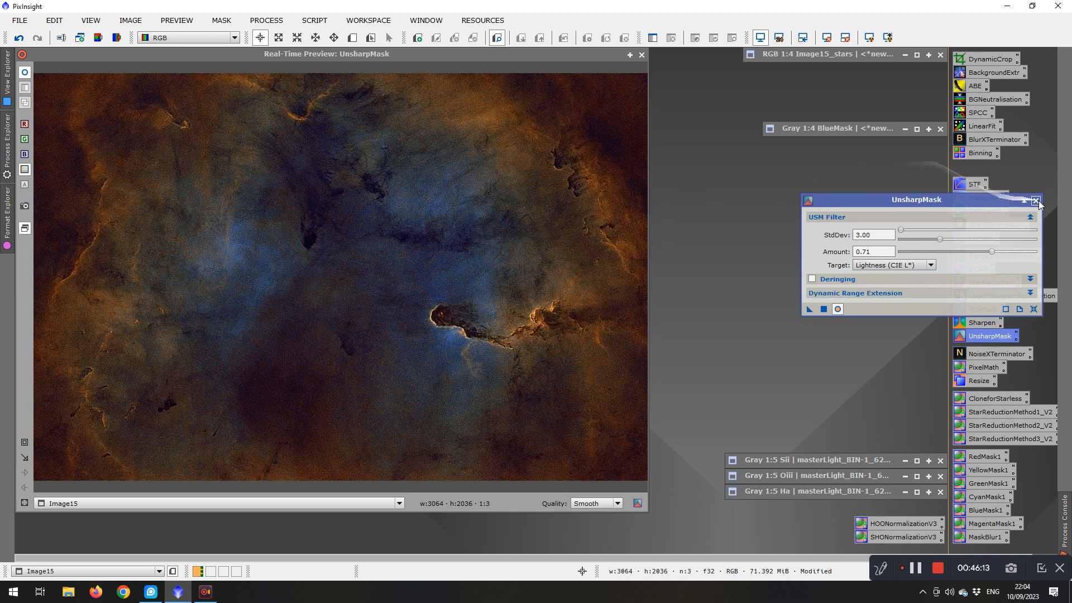
left_click(1036, 199)
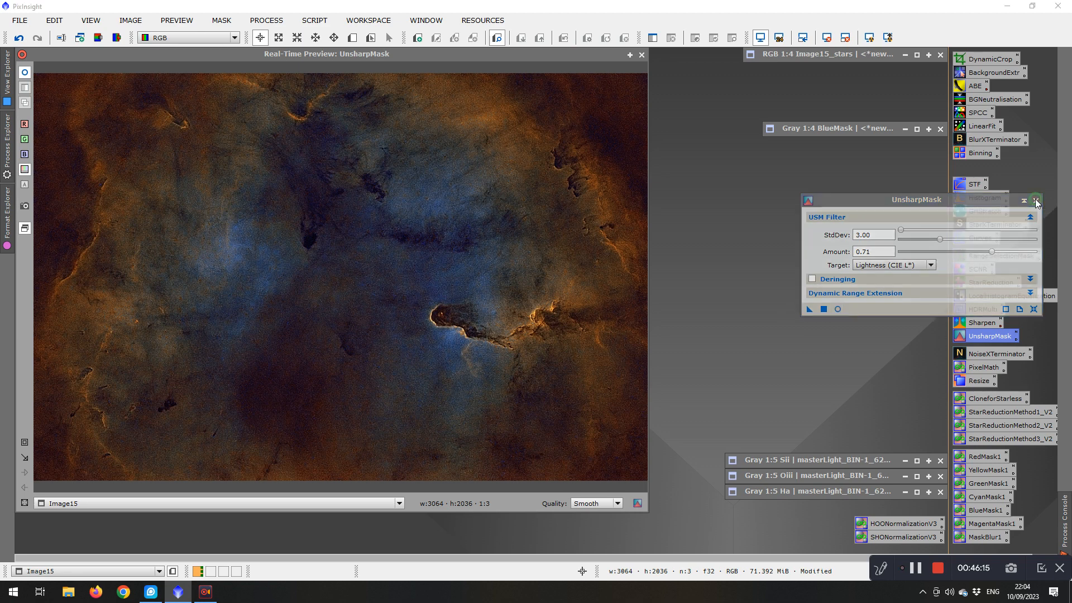
Close the real-time preview and apply NoiseXTerminator to the starless image with Denoise 0.84 and Detail 0.15
left_click(642, 54)
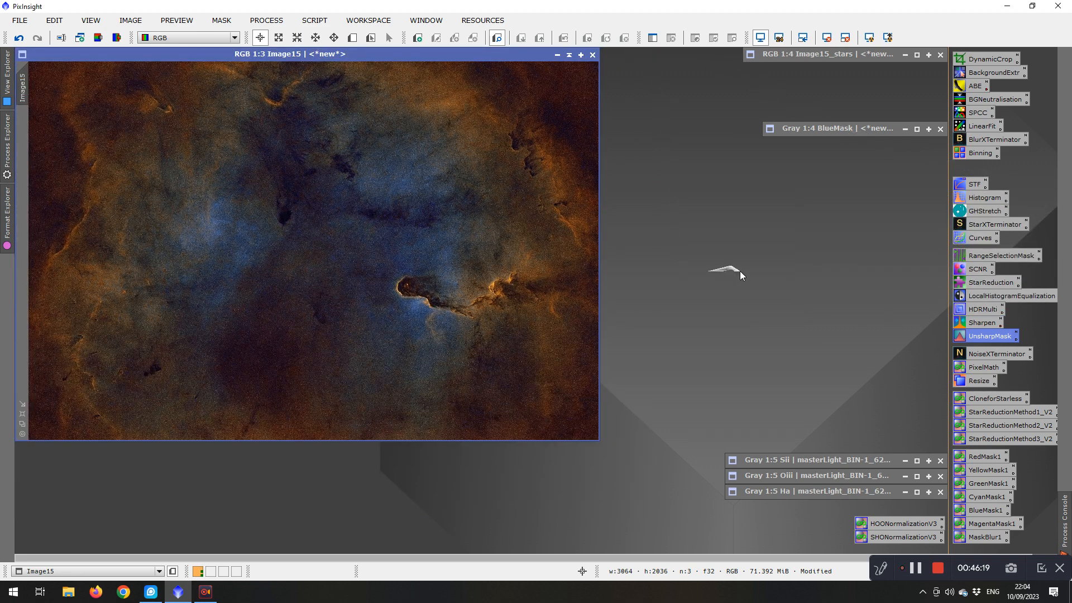
double_click(973, 356)
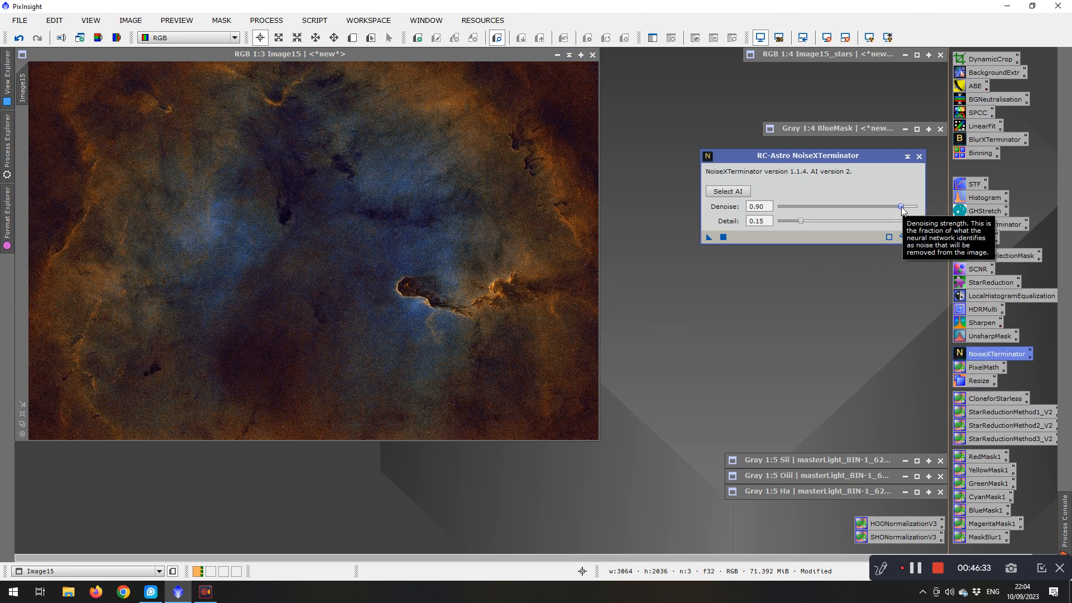
left_click_drag(901, 208, 892, 211)
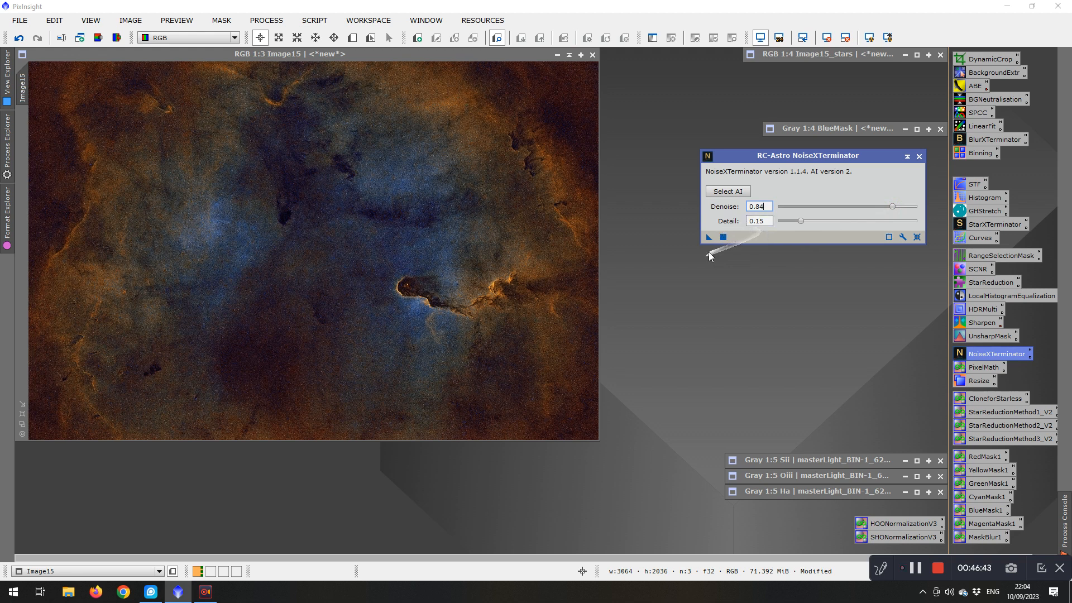
left_click_drag(708, 236, 461, 280)
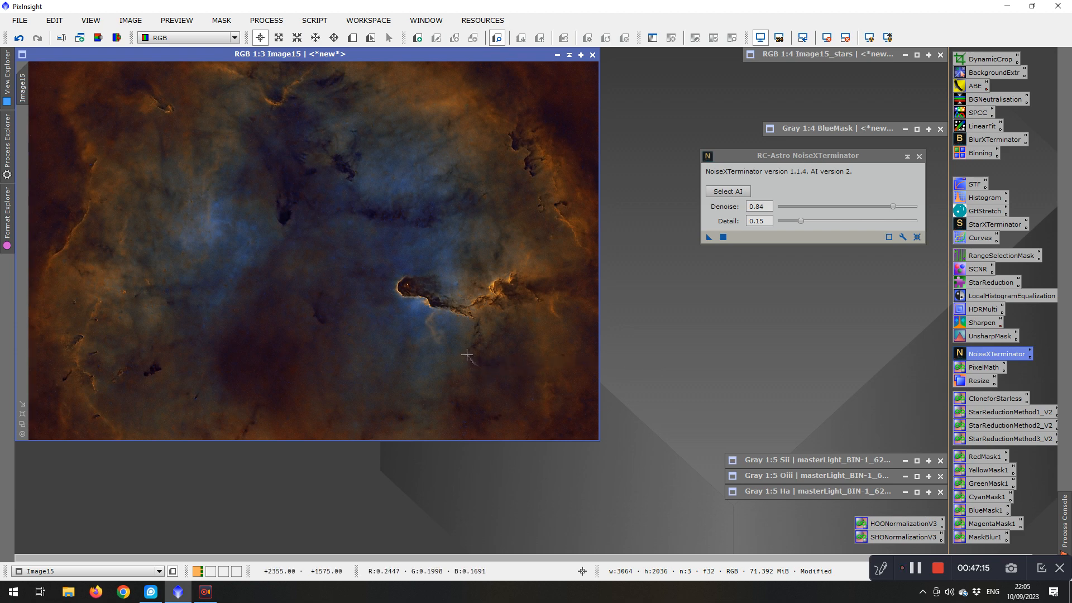
Compare the starless image with and without the noise reduction, examining the trunk and its surroundings up close
left_click(20, 38)
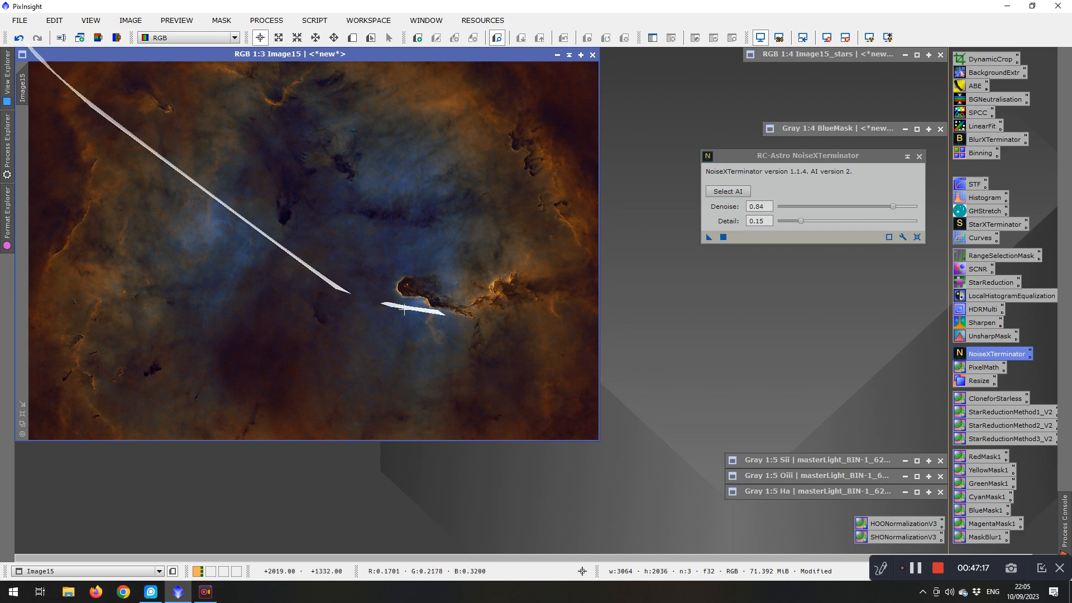
scroll(386, 289, "down", 1)
scroll(386, 289, "up", 3)
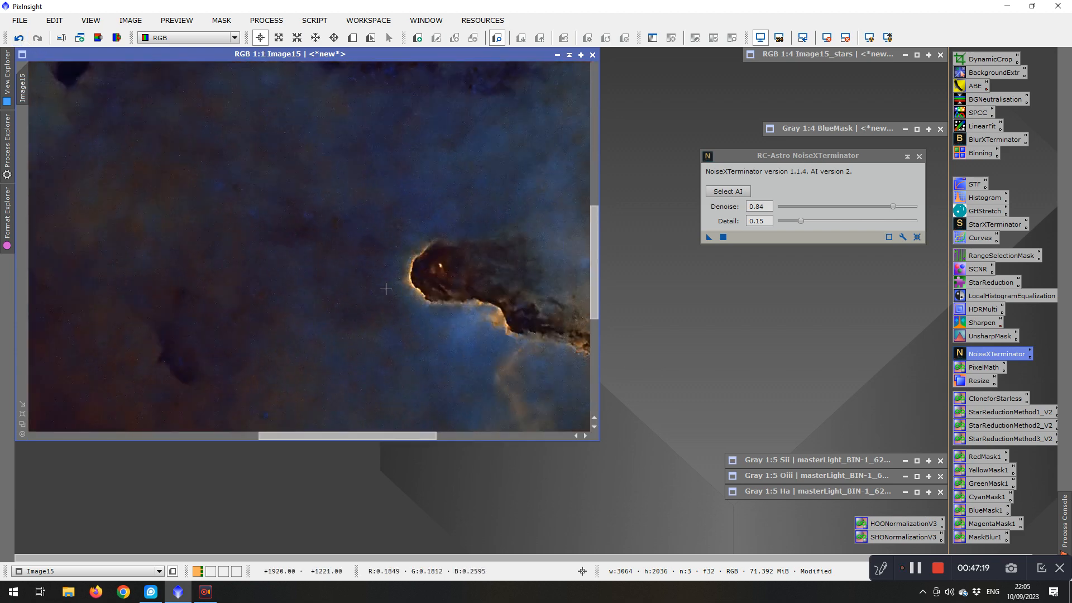
scroll(386, 288, "down", 1)
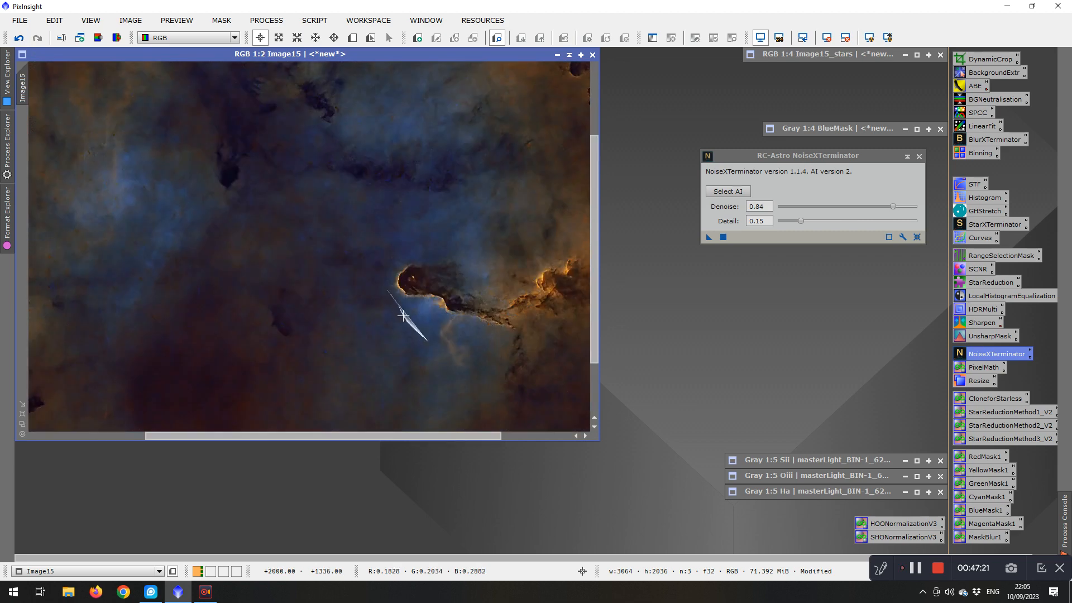
left_click_drag(411, 439, 505, 441)
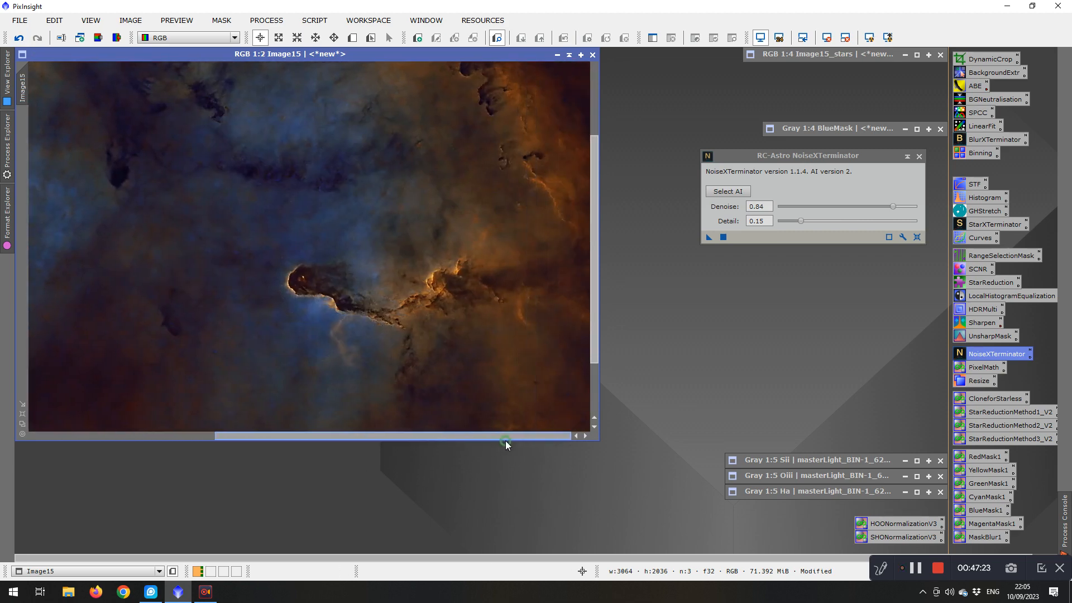
left_click(20, 38)
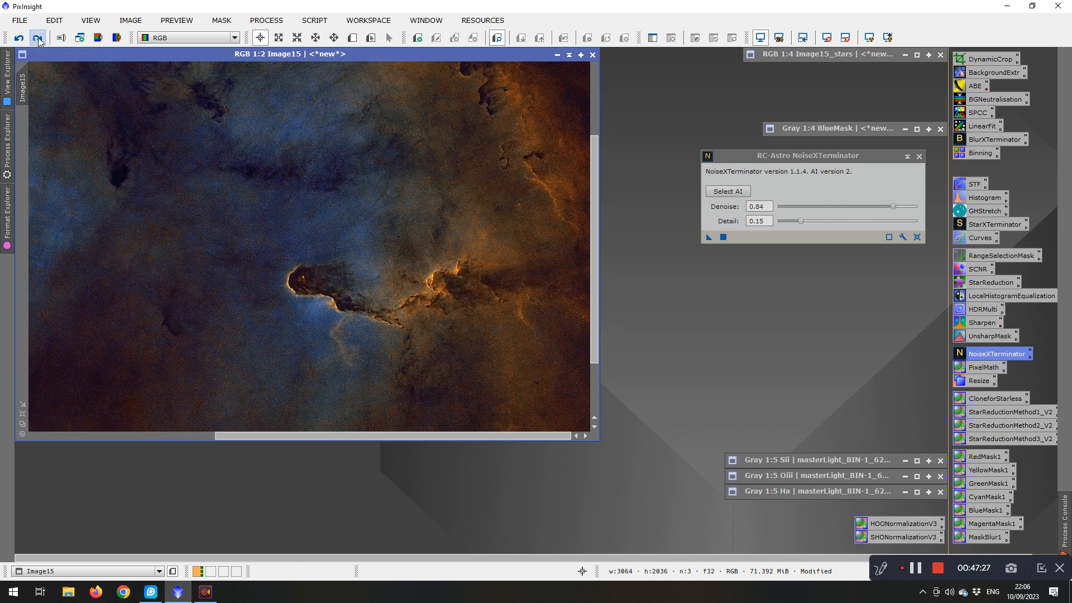
left_click(38, 38)
left_click(23, 40)
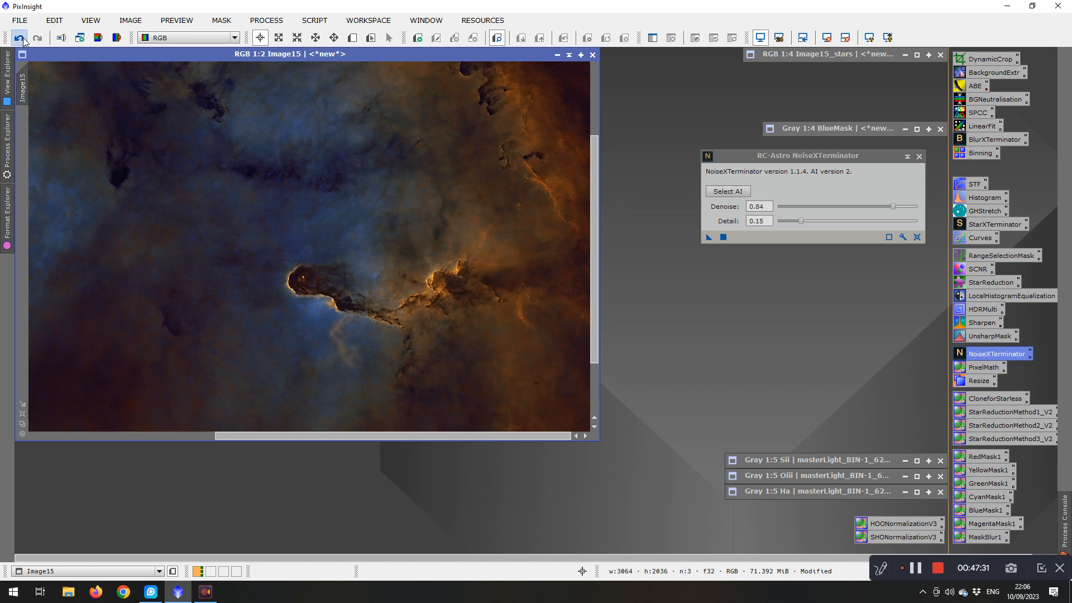
left_click(37, 38)
left_click(20, 40)
left_click(38, 38)
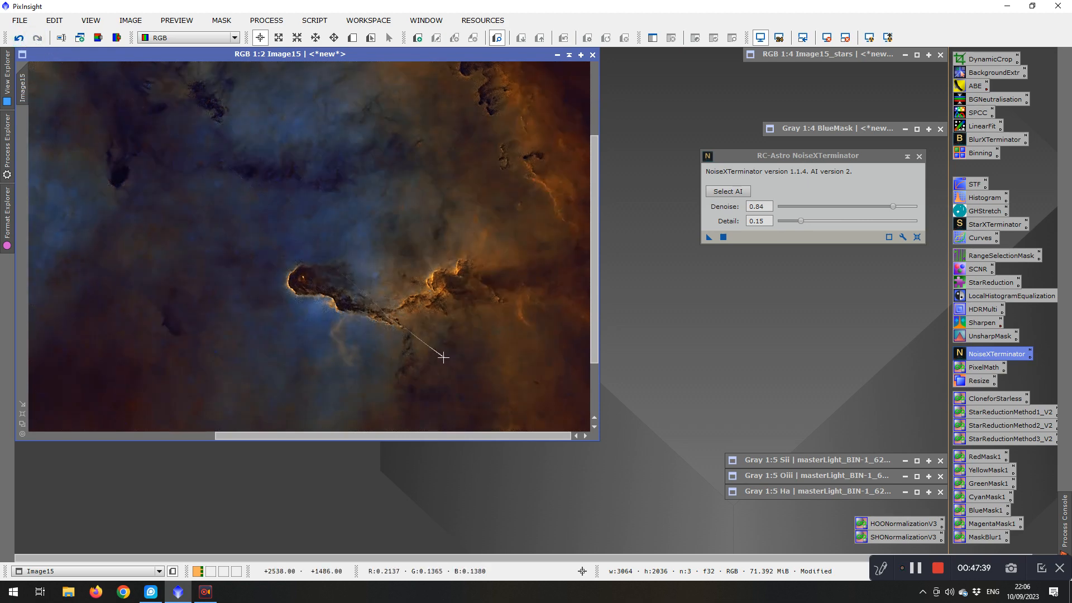
scroll(452, 358, "up", 2)
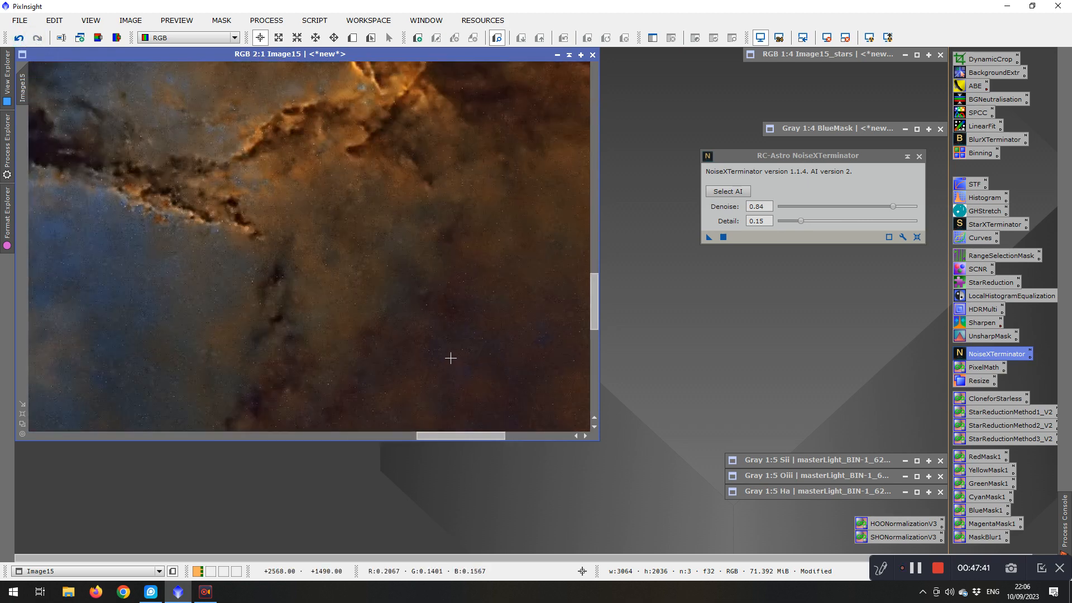
scroll(451, 358, "down", 3)
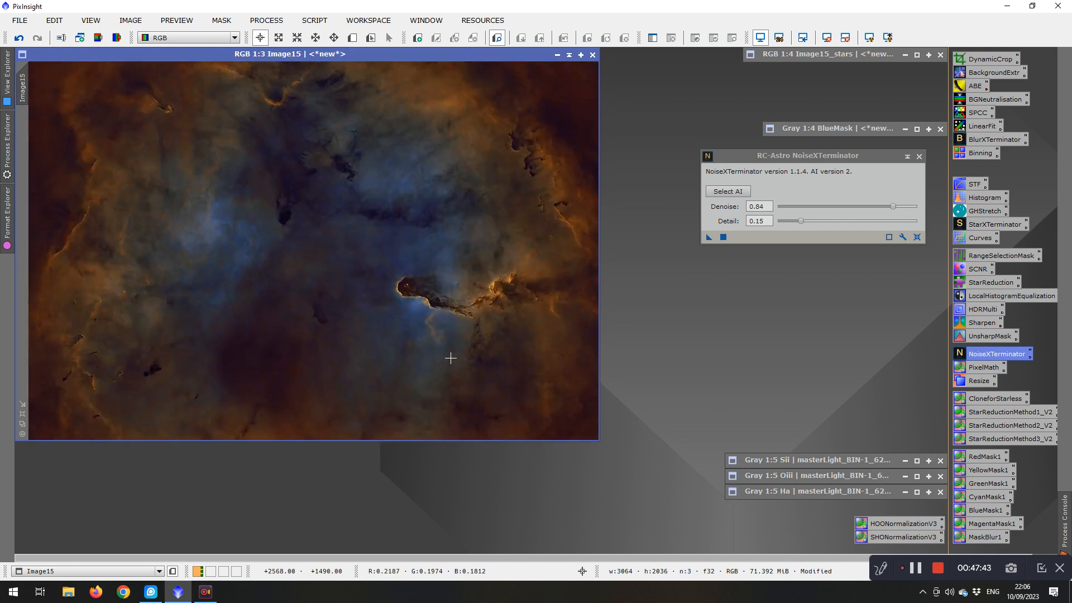
Close NoiseXTerminator and discard the unsaved BlueMask image along with its active mask references
left_click(920, 157)
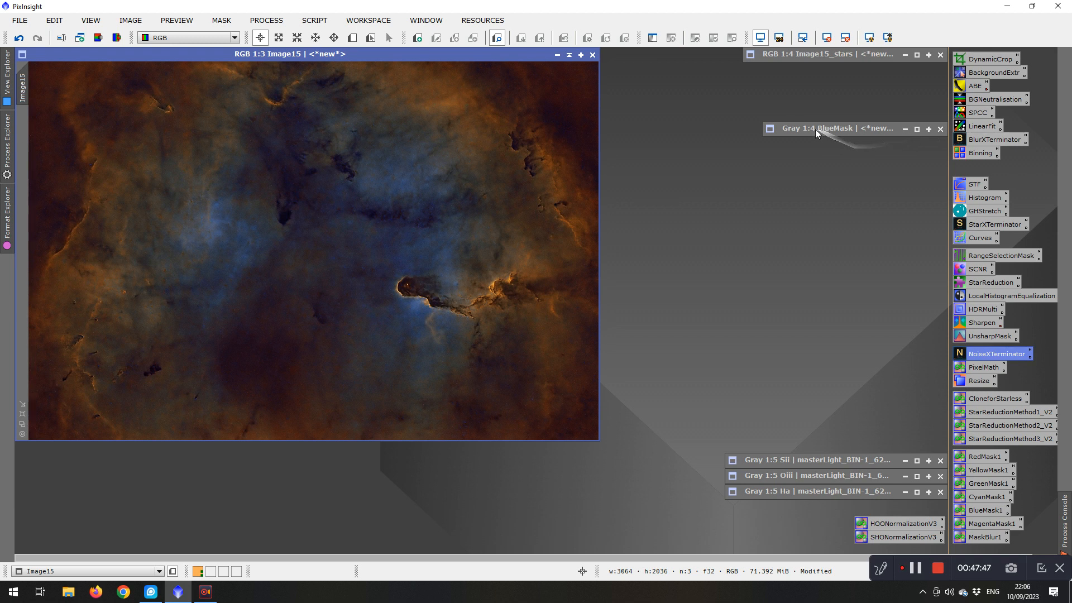
left_click(941, 129)
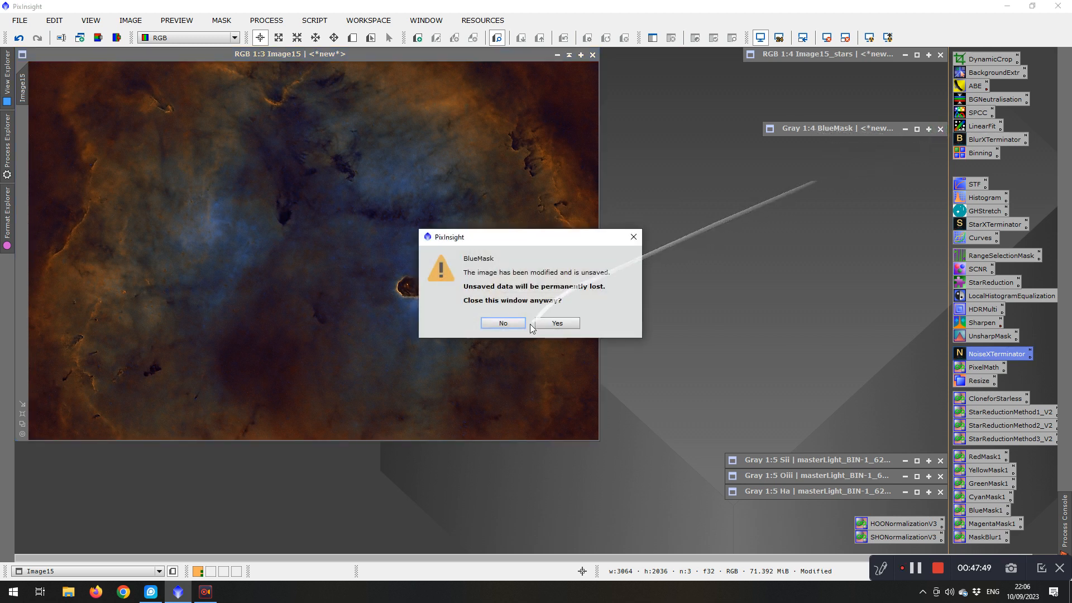
left_click(563, 323)
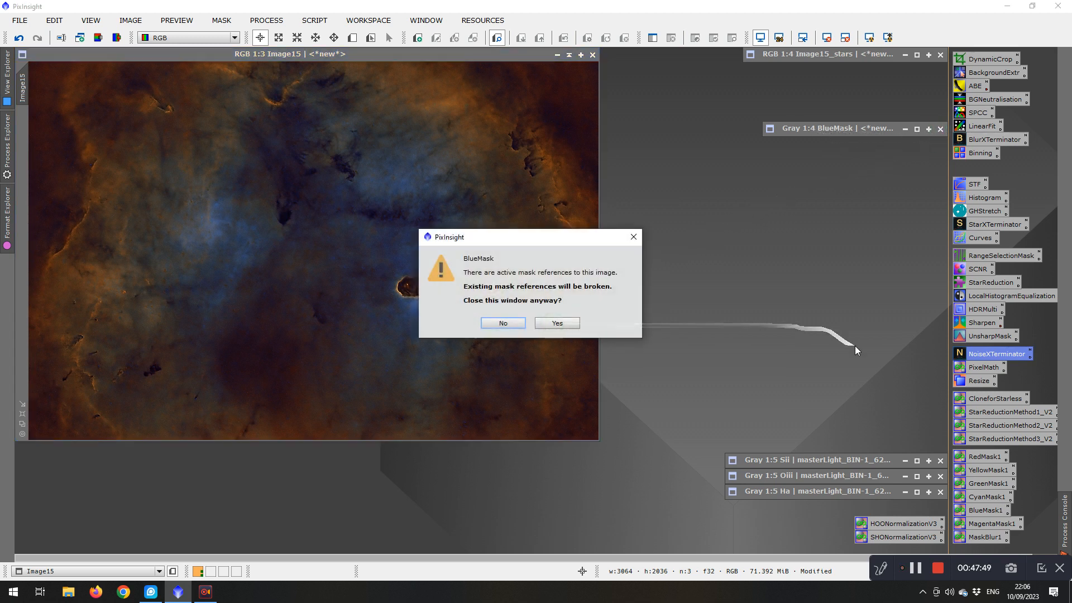
left_click(571, 323)
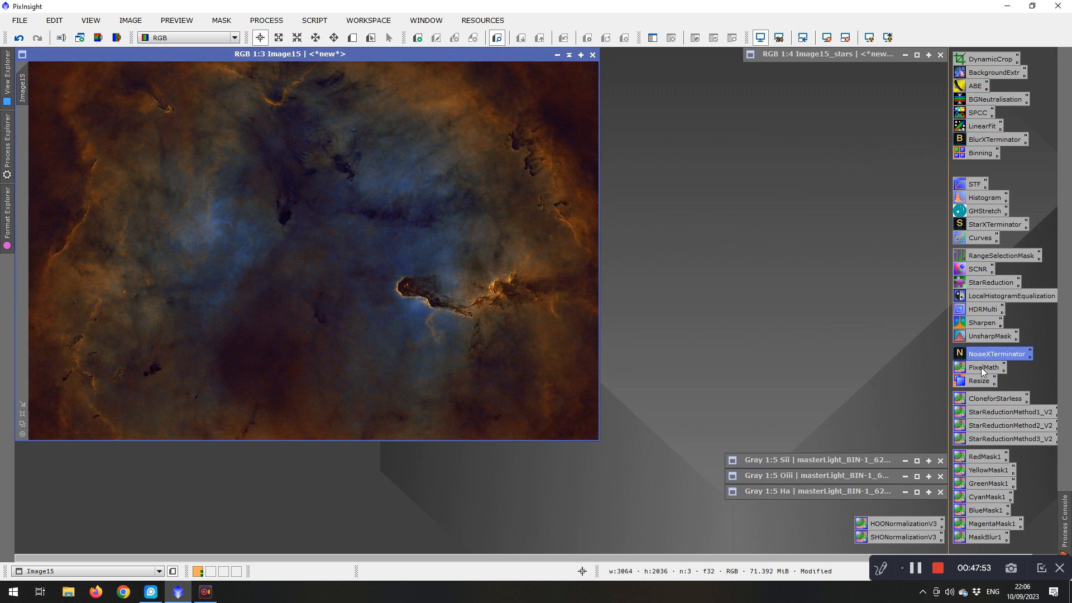
Add the stars back to the starless image with the PixelMath expression Image15+Image15_stars, output as a new image
double_click(961, 370)
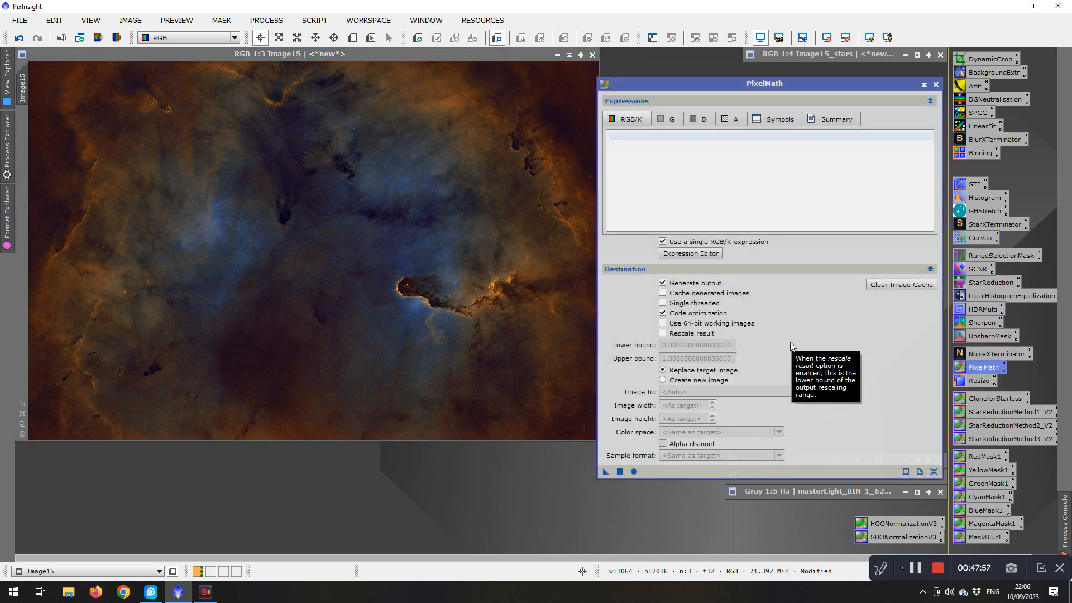
left_click(662, 380)
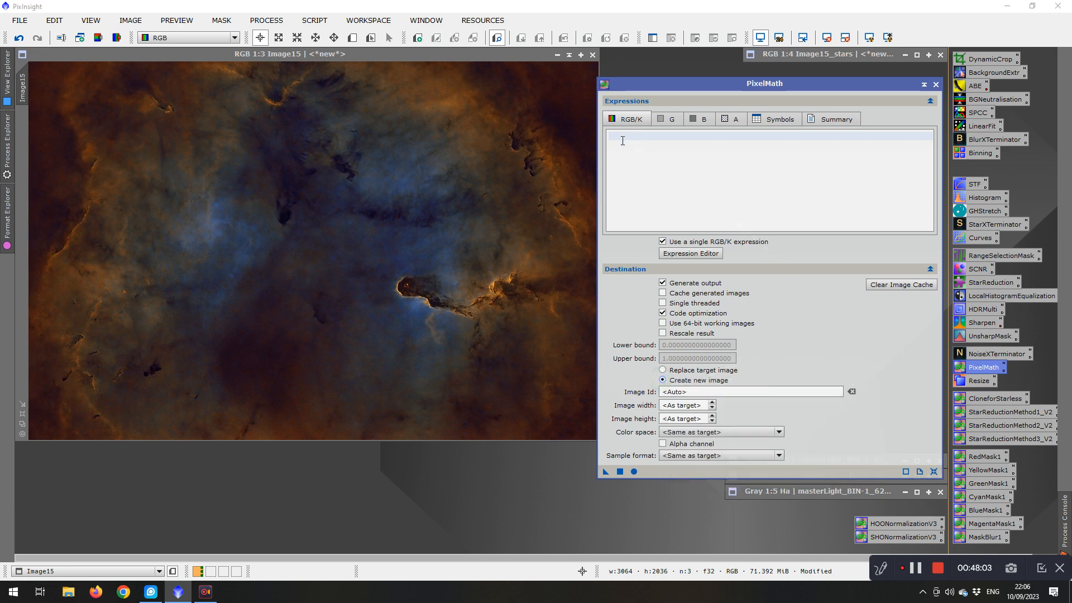
left_click(691, 253)
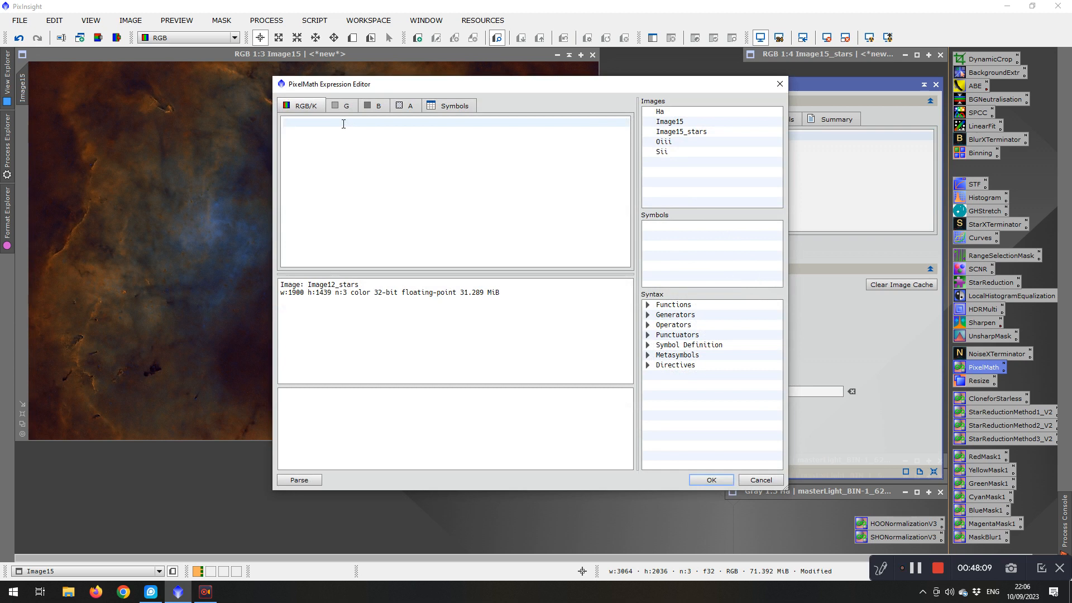
left_click(670, 123)
double_click(670, 122)
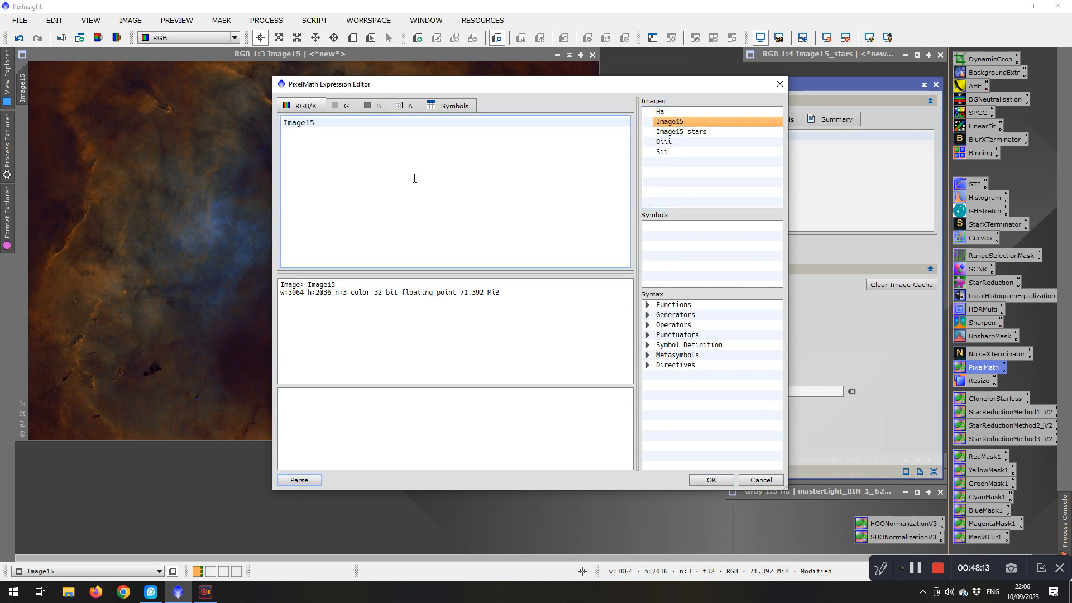
double_click(679, 132)
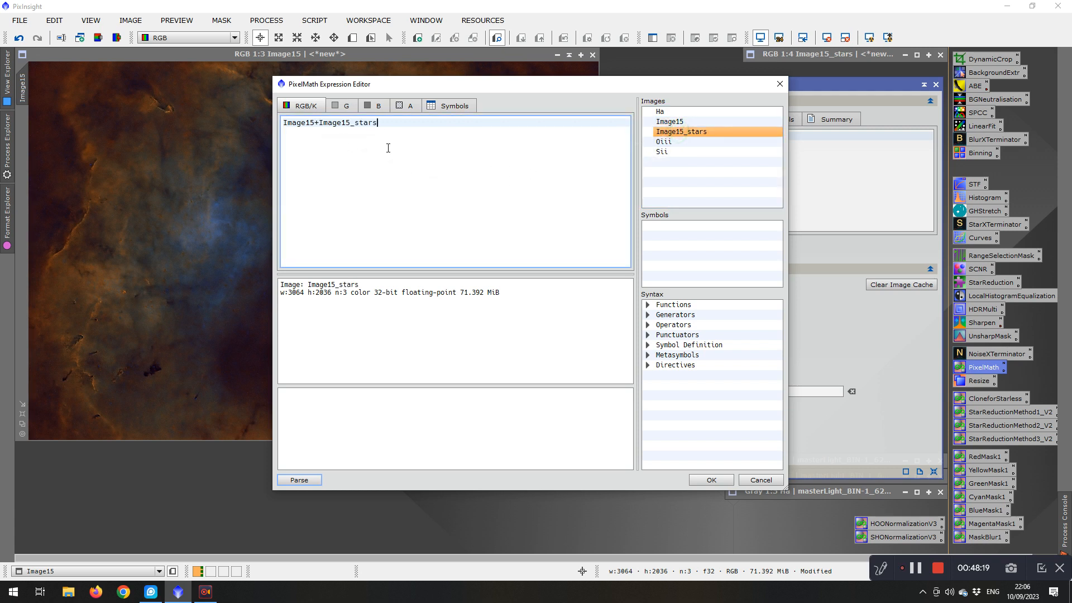
left_click(711, 480)
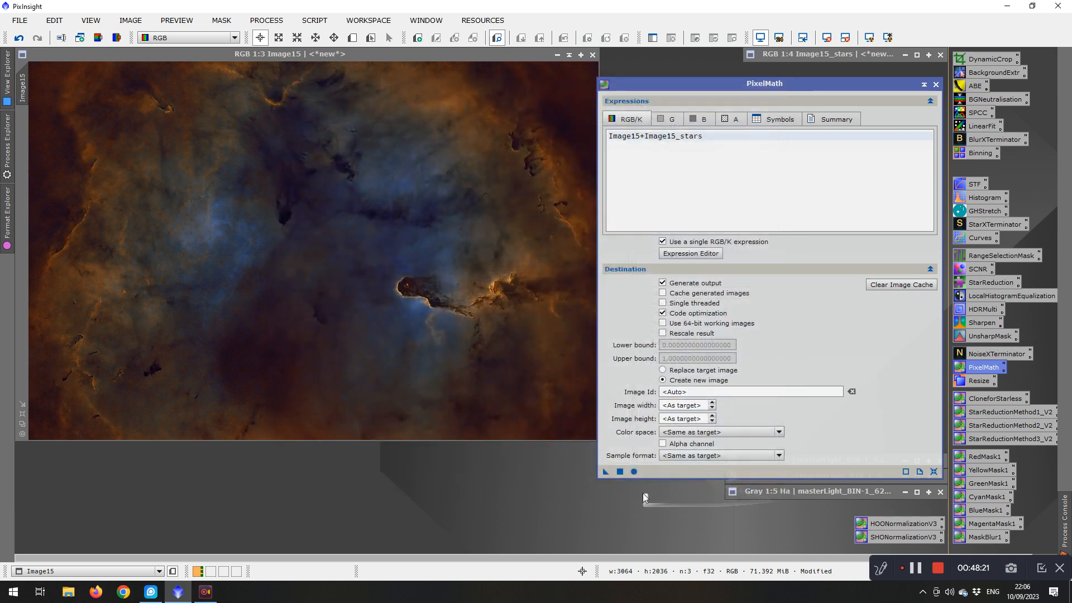
left_click(619, 474)
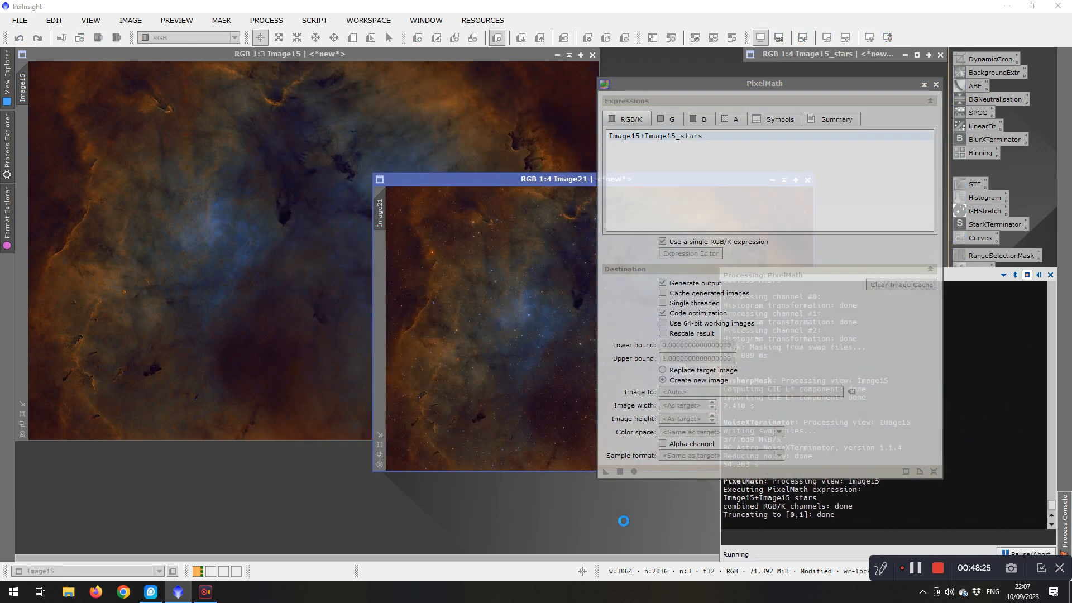
Examine the stars in the recombined image, close up around the trunk and across the whole frame
left_click_drag(494, 180, 179, 121)
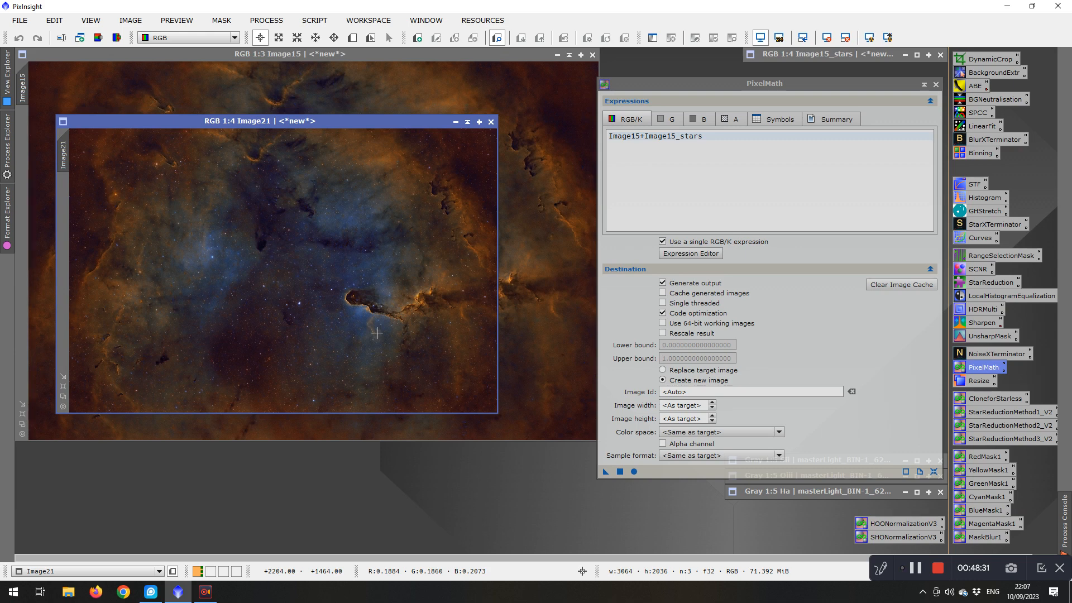
scroll(377, 333, "up", 3)
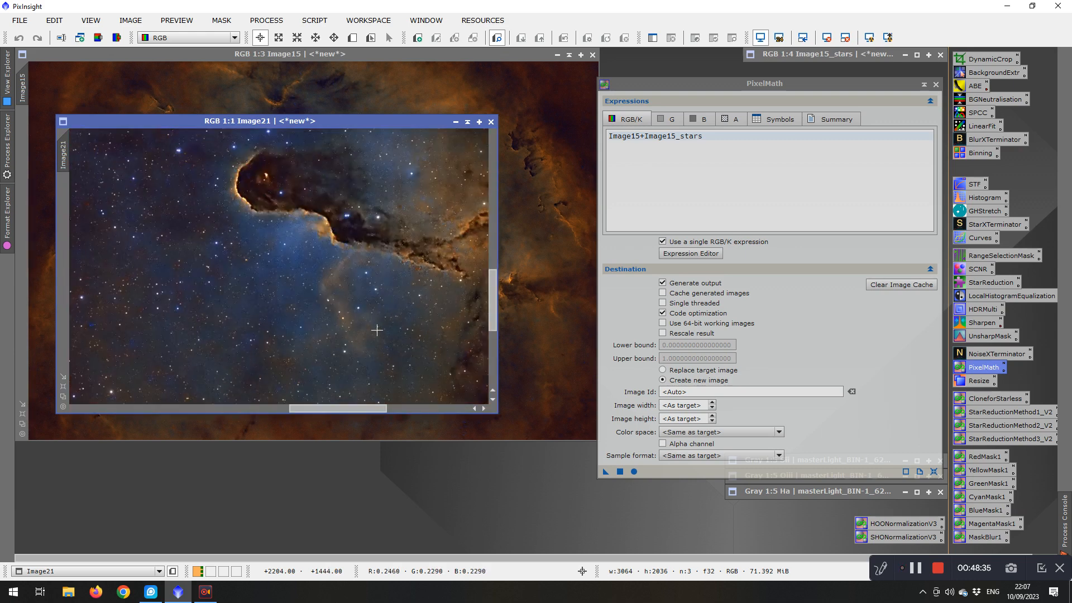
scroll(377, 330, "down", 4)
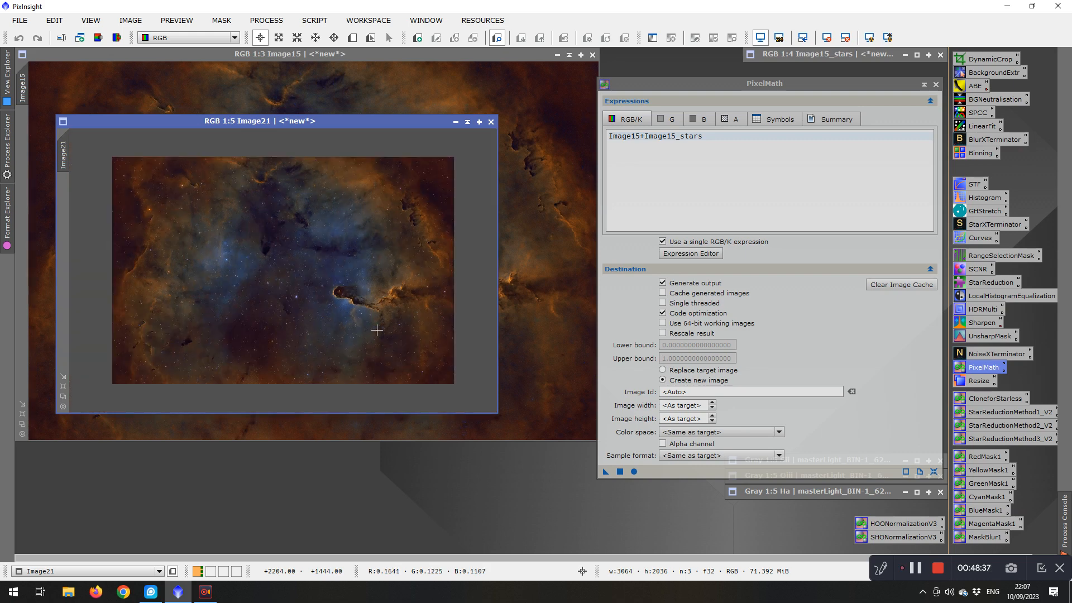
scroll(377, 331, "up", 1)
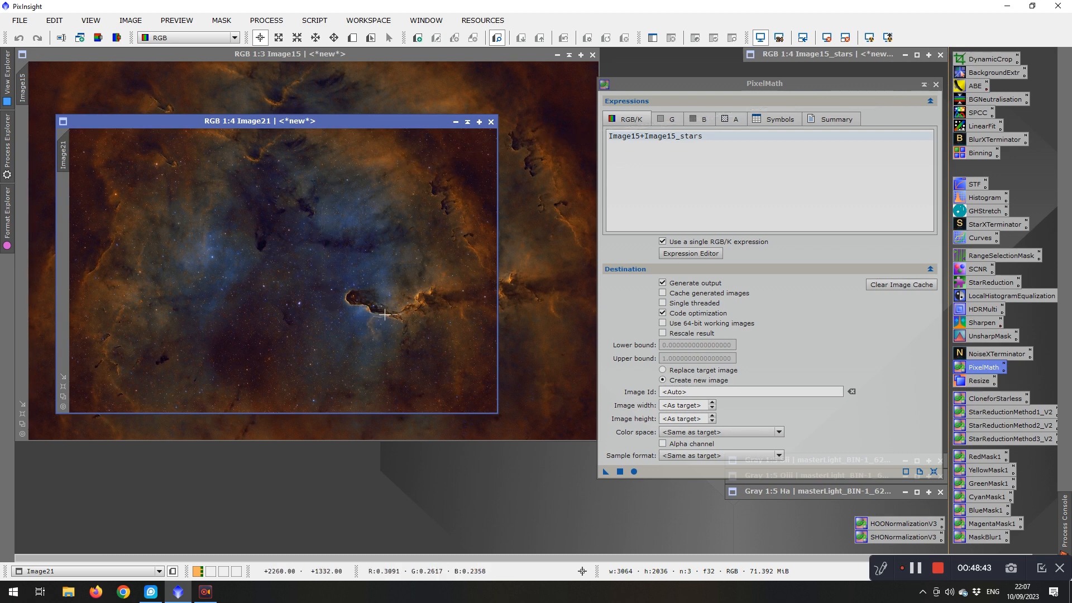
Replace the PixelMath expression with ~((~Image15)*(~Image15_stars)) and generate a second recombined image from it
left_click(702, 254)
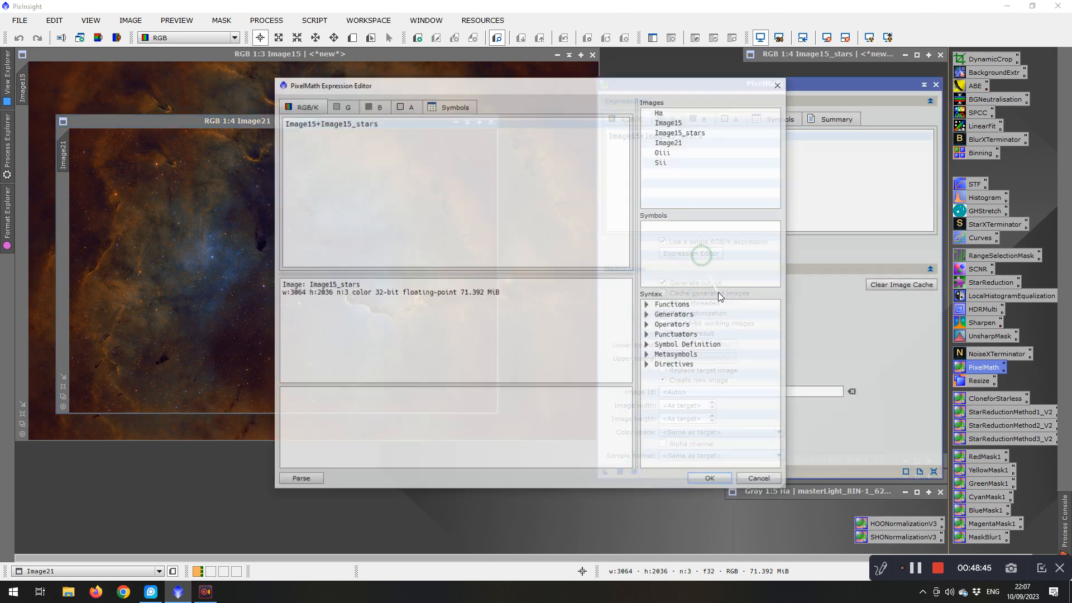
left_click_drag(378, 123, 284, 124)
left_click(284, 124)
key("BackSpace")
key("BackSpace")
key("BackSpace")
key("BackSpace")
key("BackSpace")
key("BackSpace")
key("BackSpace")
key("BackSpace")
key("BackSpace")
key("BackSpace")
key("BackSpace")
key("BackSpace")
key("BackSpace")
key("BackSpace")
key("BackSpace")
key("BackSpace")
key("BackSpace")
key("BackSpace")
key("BackSpace")
key("BackSpace")
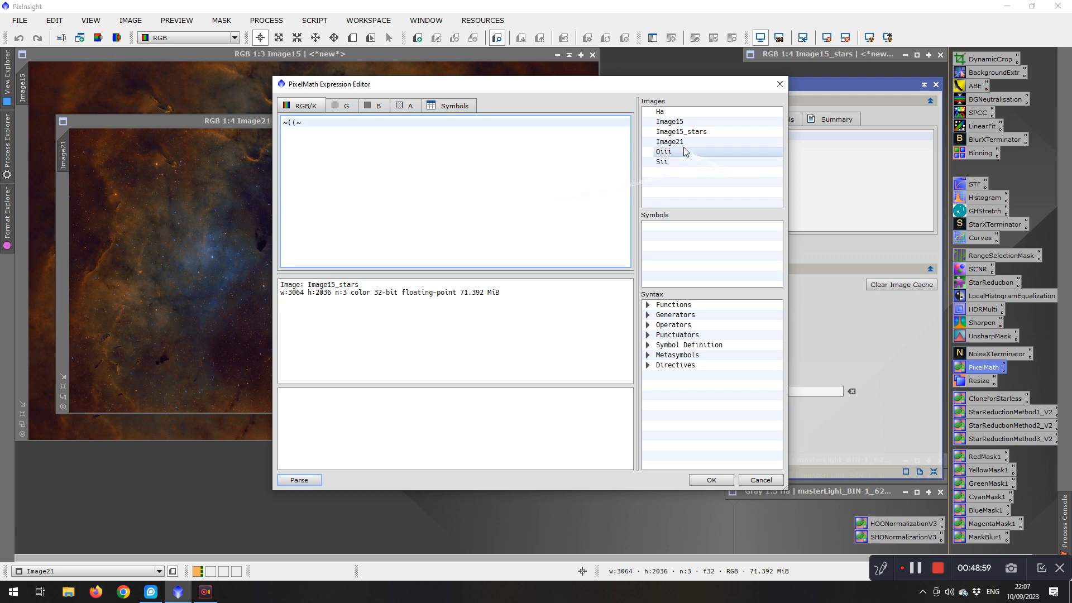
double_click(670, 121)
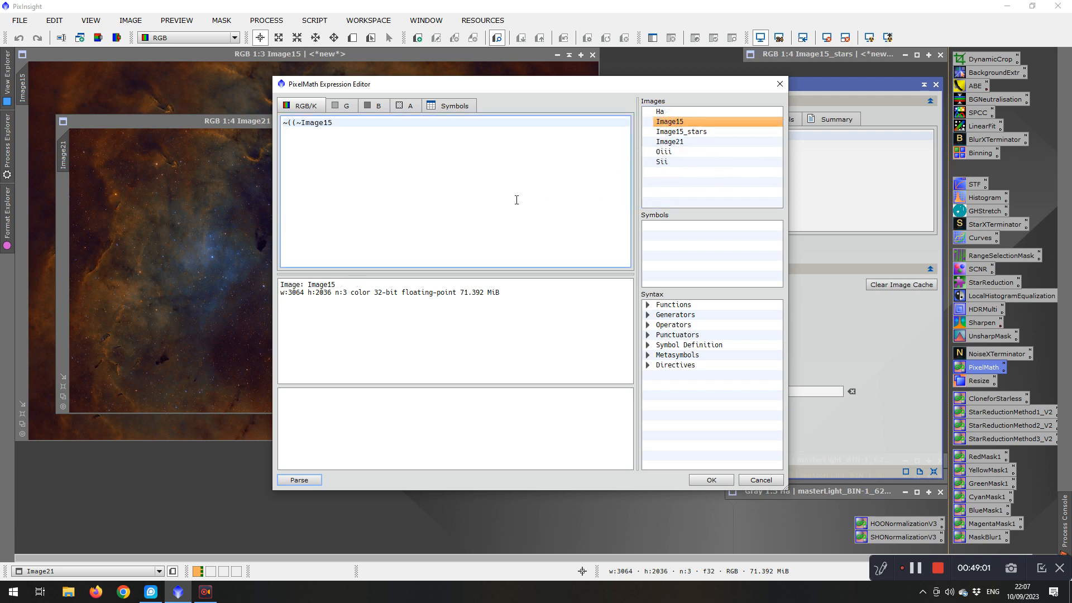
type(")*")
left_click(686, 132)
double_click(686, 132)
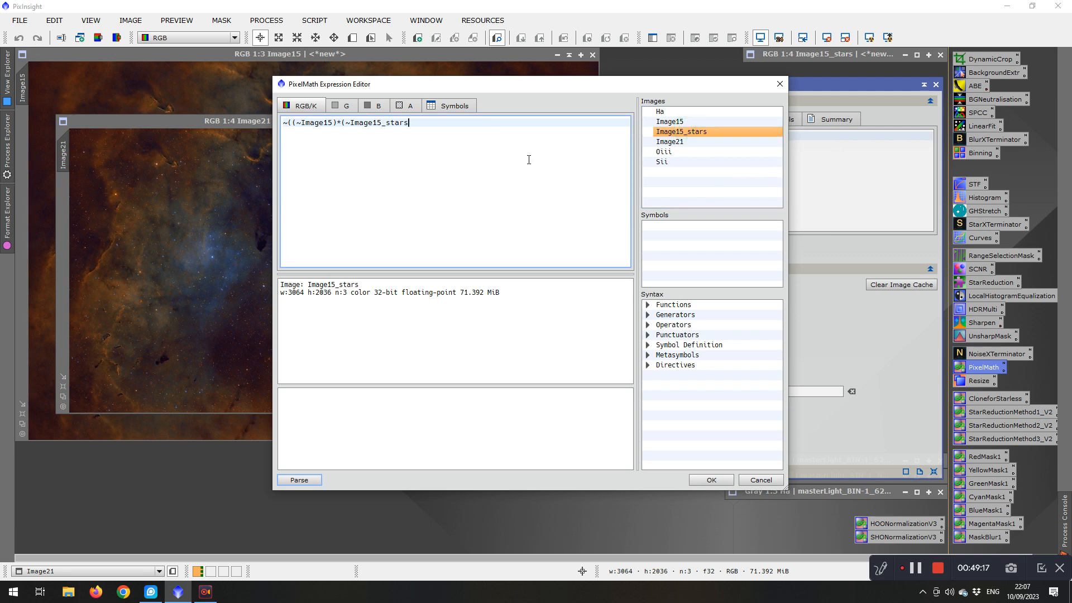
type("))")
left_click(710, 480)
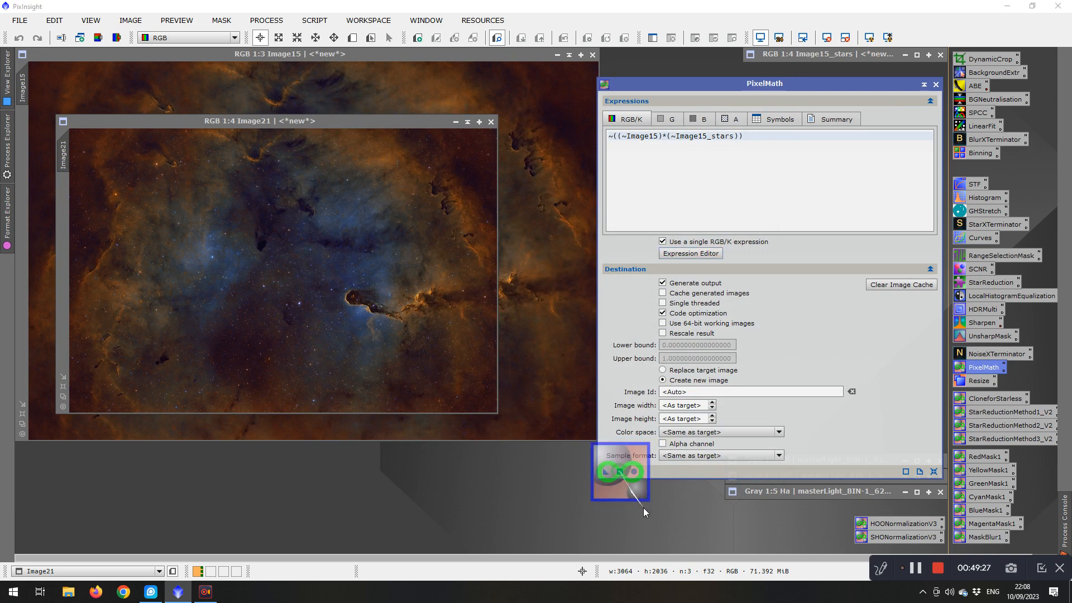
left_click_drag(620, 472, 654, 515)
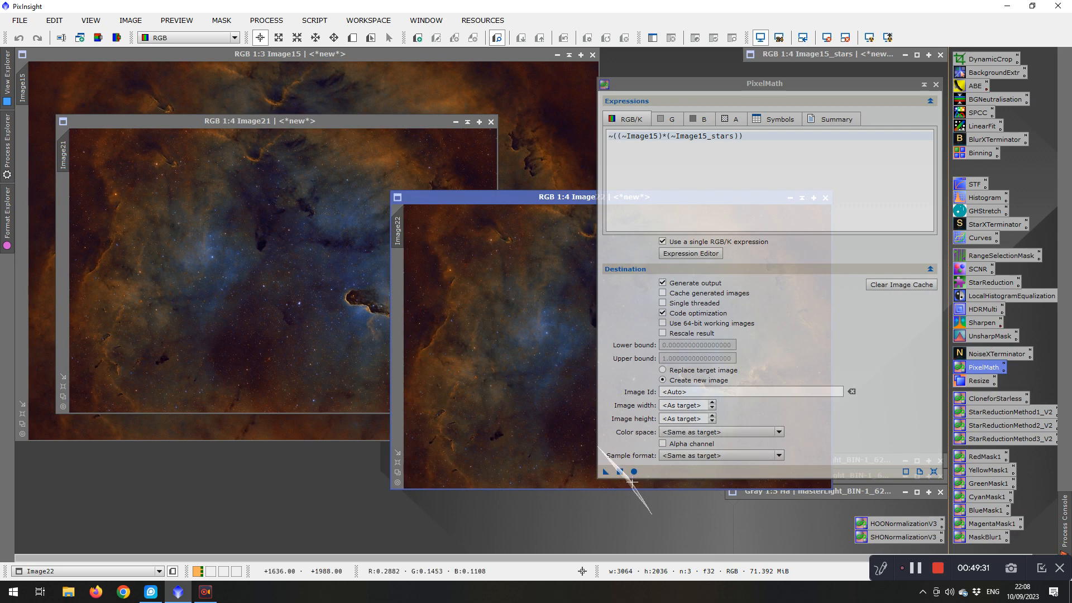
left_click_drag(510, 199, 365, 199)
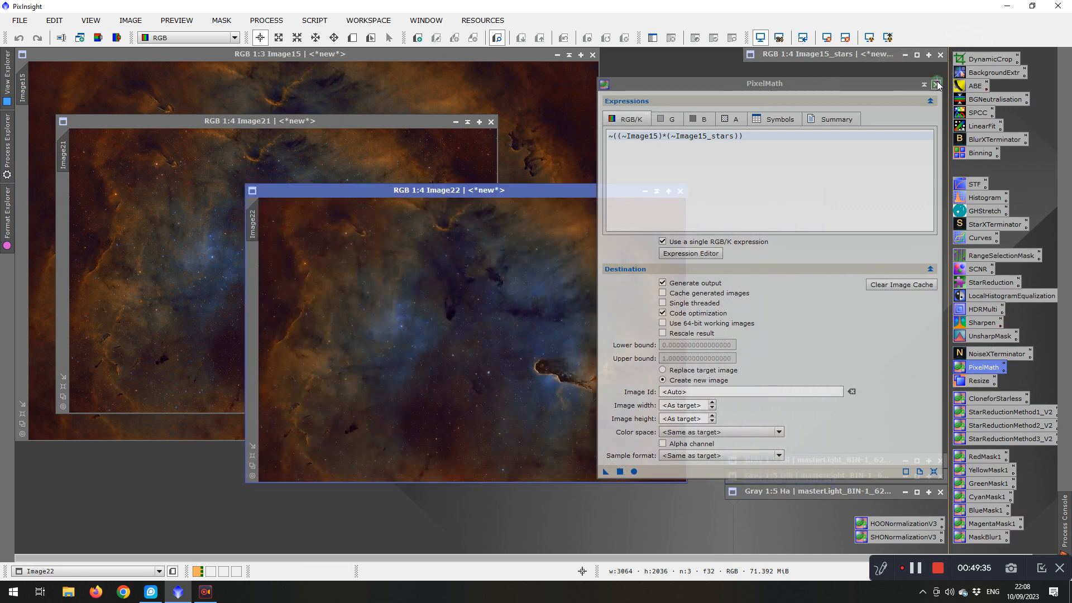
Close PixelMath and place the second recombined image, Image22, side by side with Image21
left_click(935, 84)
left_click_drag(509, 191, 763, 125)
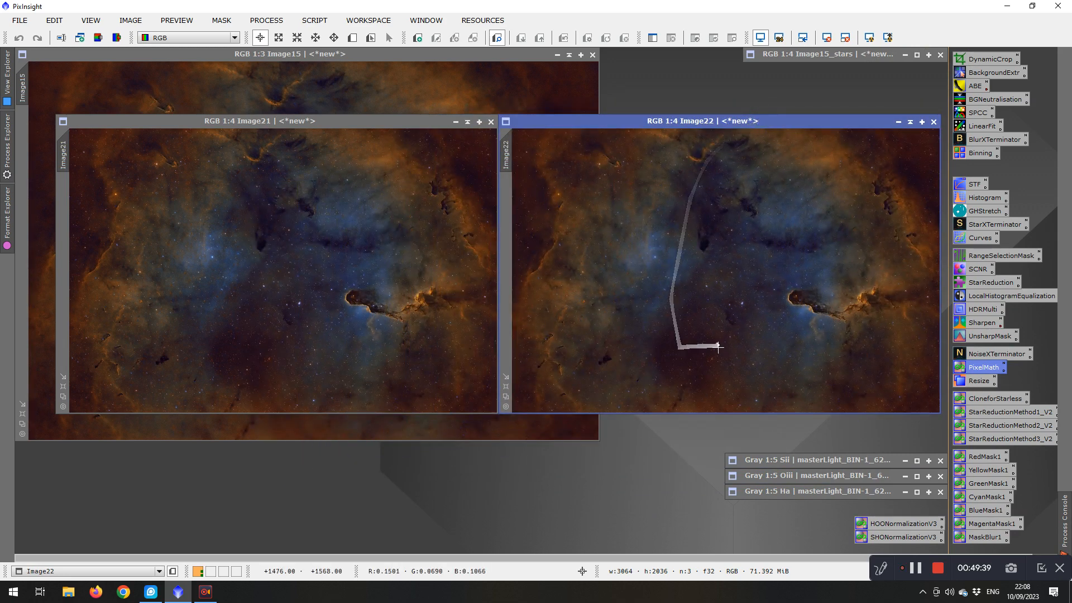
Compare the stars in Image21 and Image22 close up around the bright central star group and across the whole frame
mouse_move(720, 345)
left_mouse_down()
mouse_move(380, 325)
mouse_move(355, 275)
mouse_move(271, 275)
mouse_move(318, 300)
mouse_move(306, 283)
mouse_move(274, 321)
mouse_move(262, 306)
mouse_move(302, 303)
left_mouse_up()
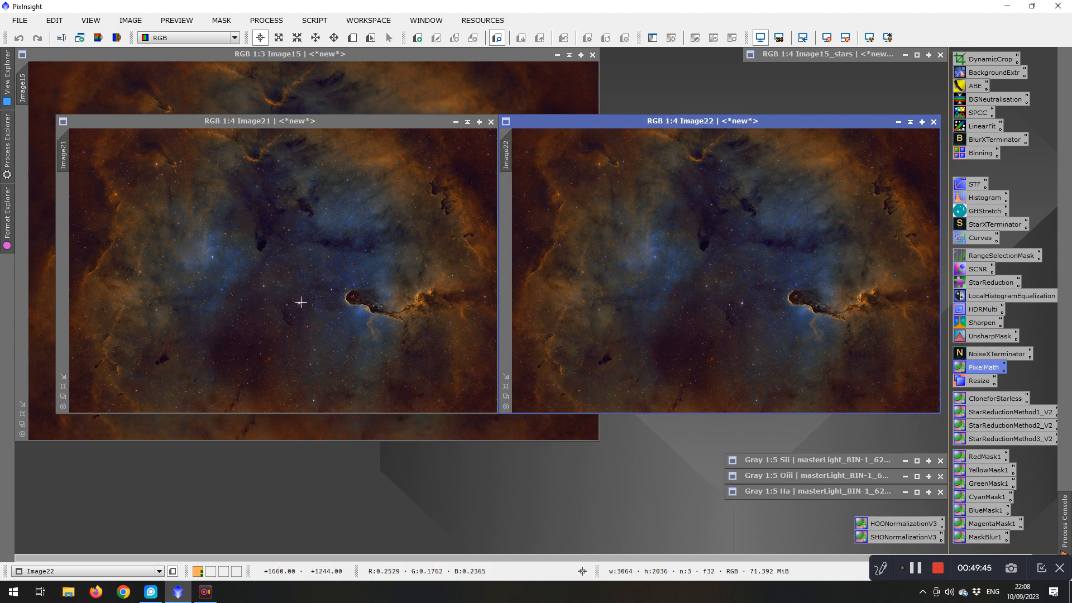
scroll(299, 302, "up", 4)
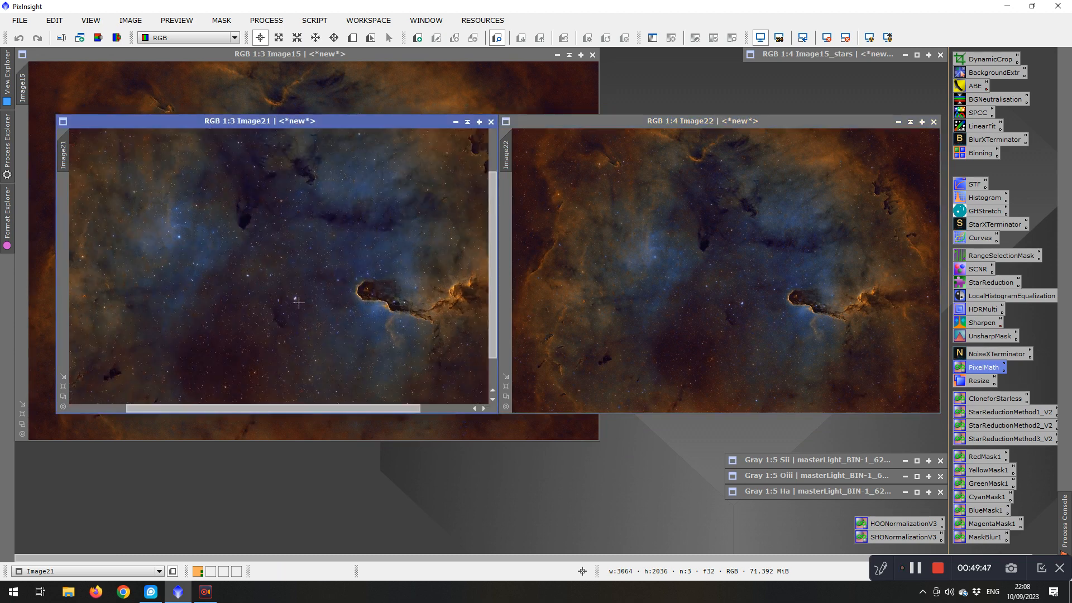
scroll(293, 300, "up", 1)
mouse_move(288, 281)
left_mouse_down()
mouse_move(707, 333)
mouse_move(826, 336)
mouse_move(831, 322)
mouse_move(730, 302)
left_mouse_up()
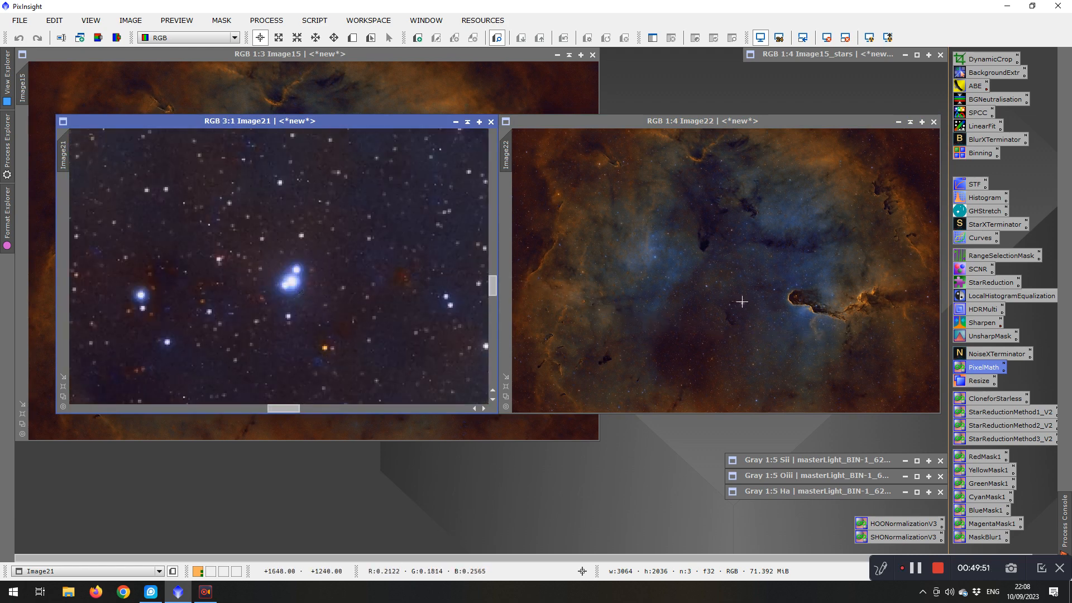
scroll(742, 301, "up", 3)
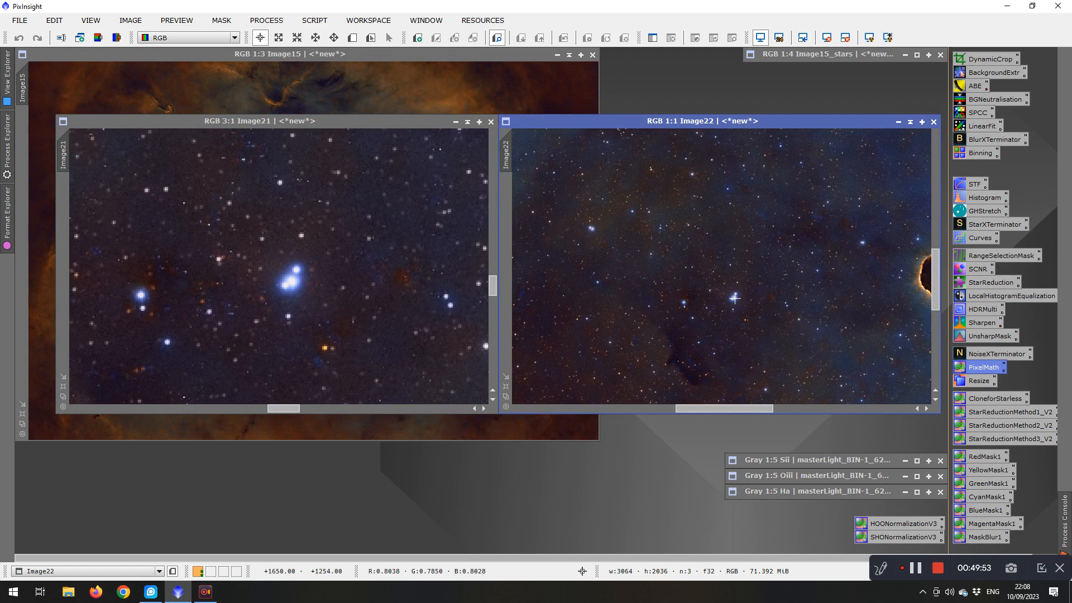
scroll(735, 299, "up", 1)
scroll(733, 298, "up", 1)
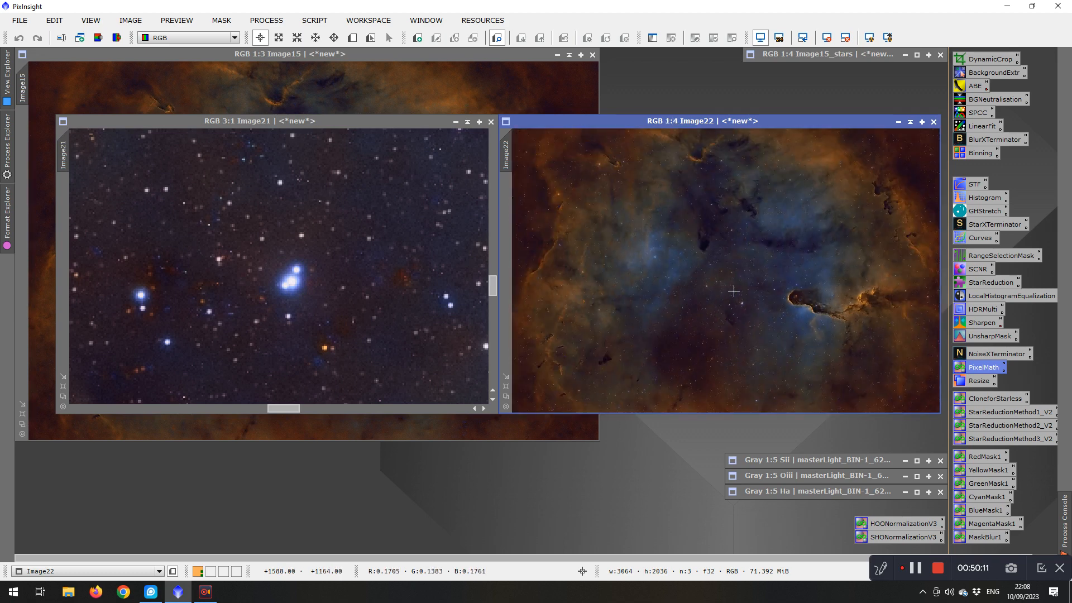
scroll(281, 306, "down", 5)
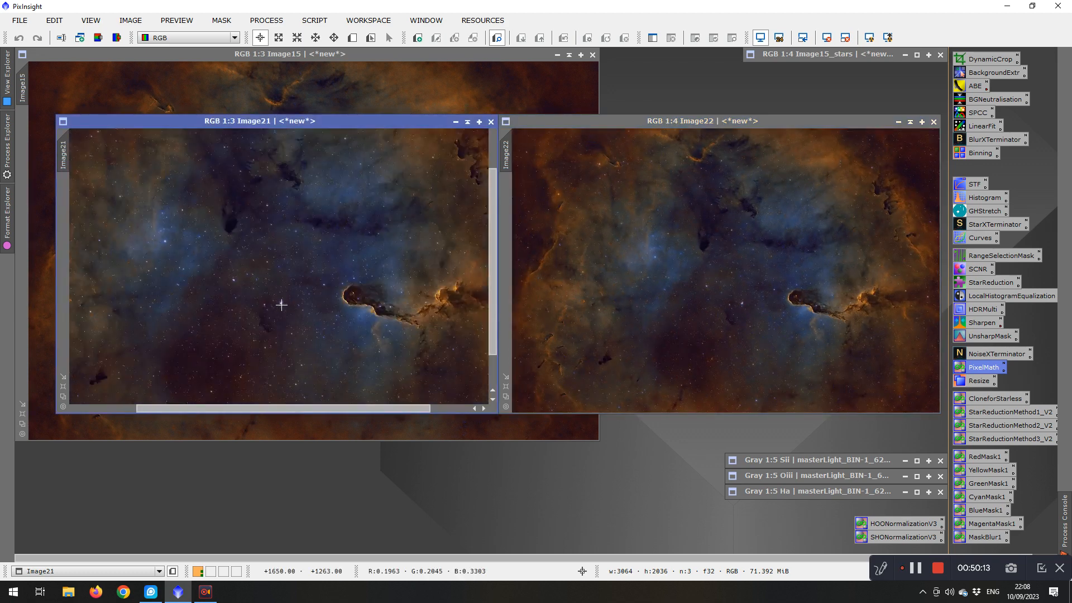
scroll(280, 306, "down", 1)
scroll(282, 304, "up", 1)
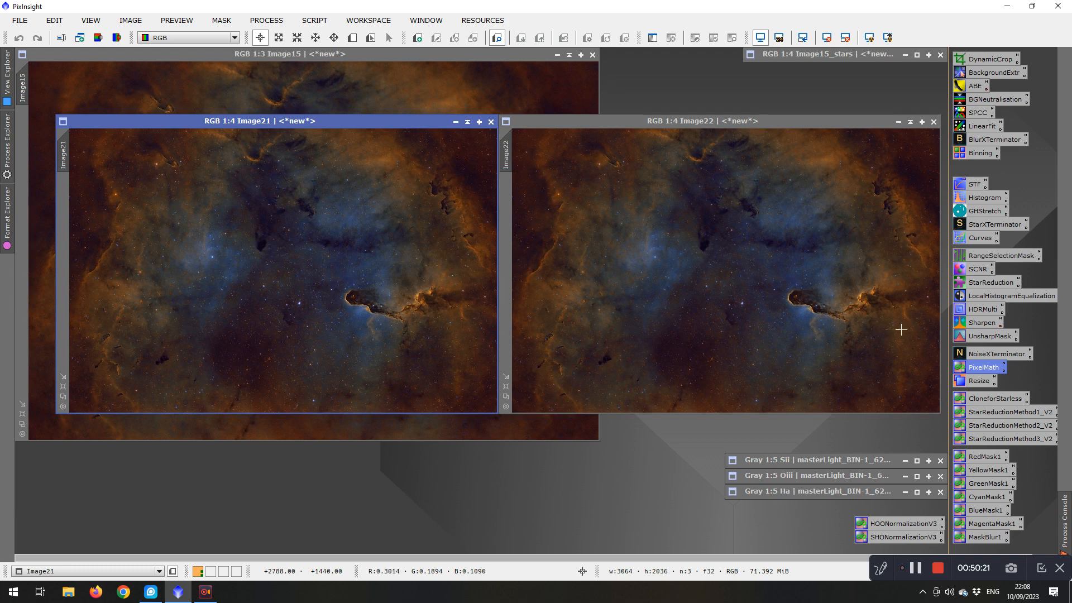
Resample Image21 to a target width of 1200 px with the aspect ratio preserved, taking the original dimensions from Image22
double_click(976, 382)
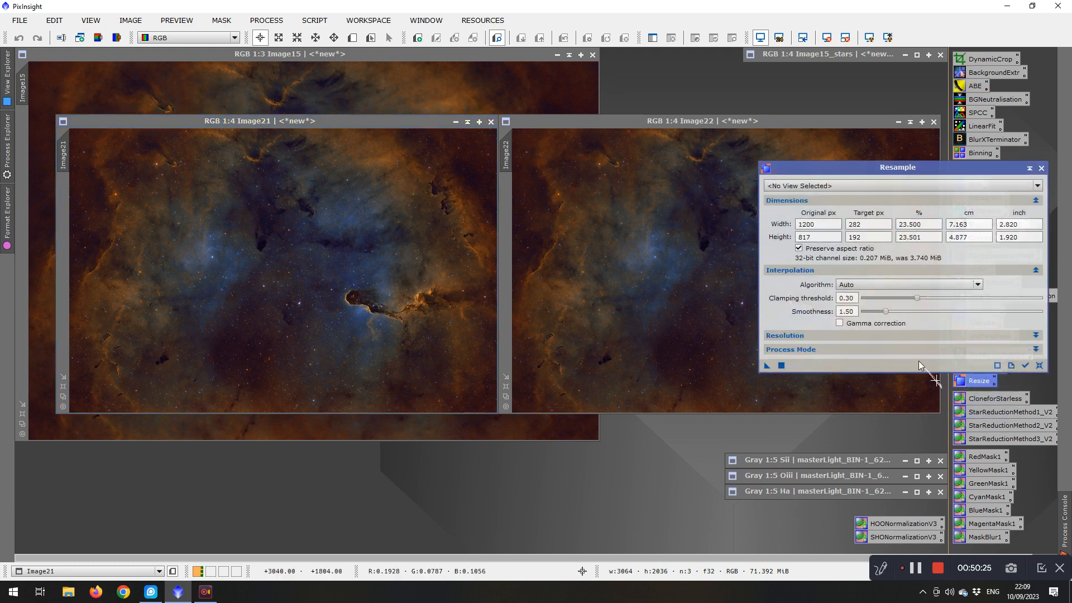
left_click(817, 187)
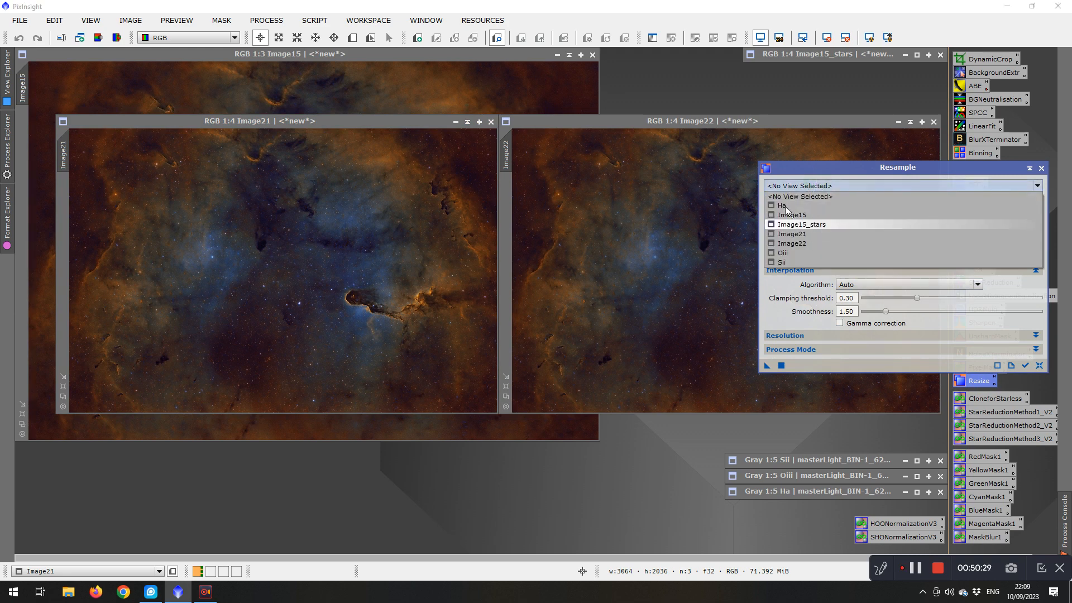
left_click(799, 245)
double_click(884, 224)
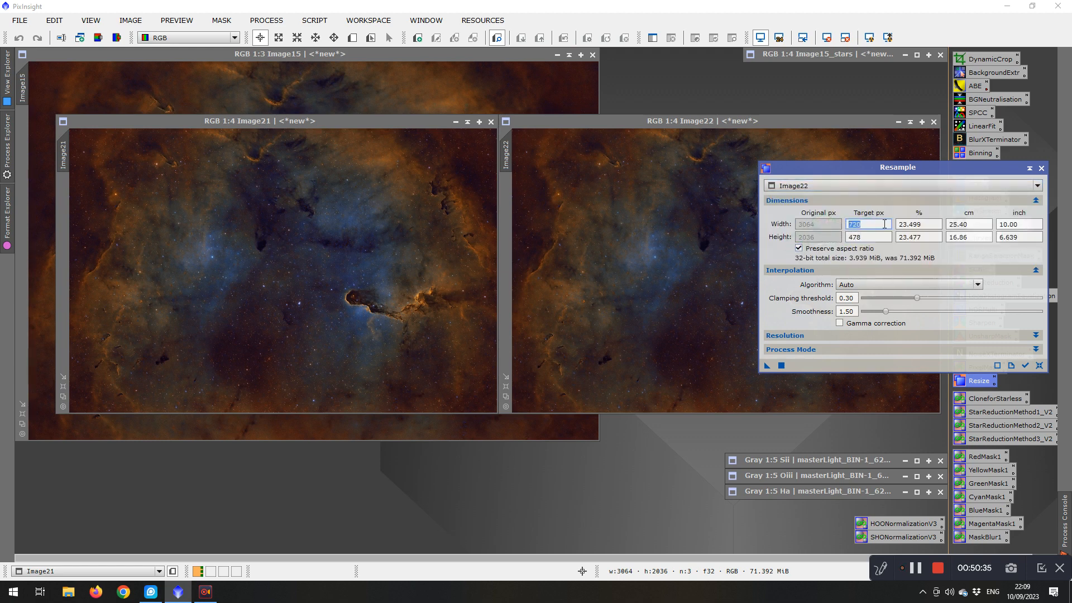
type("1200")
key("Tab")
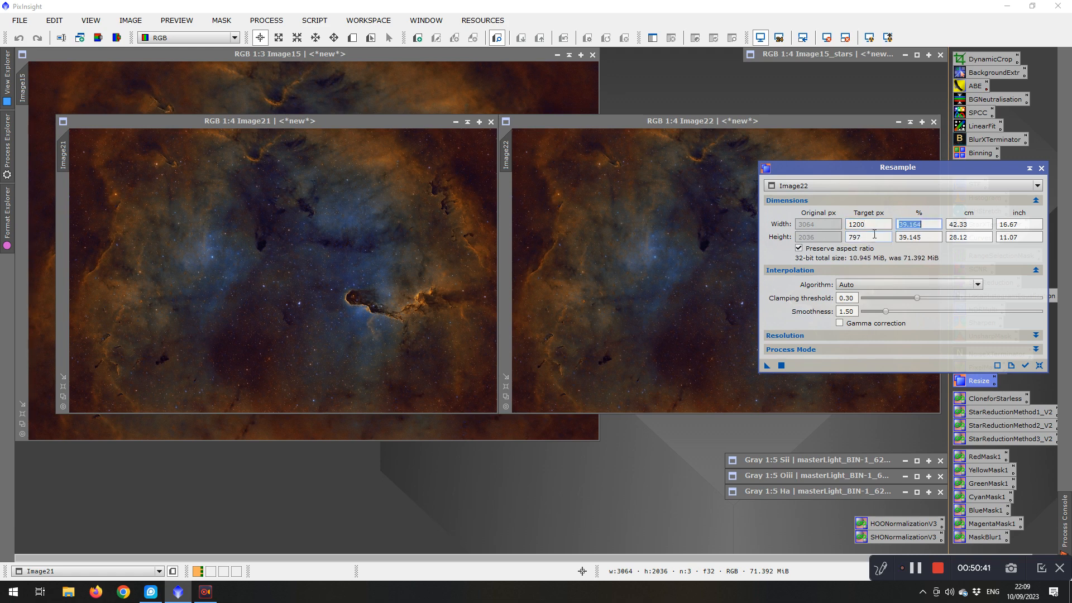
left_click_drag(781, 367, 780, 374)
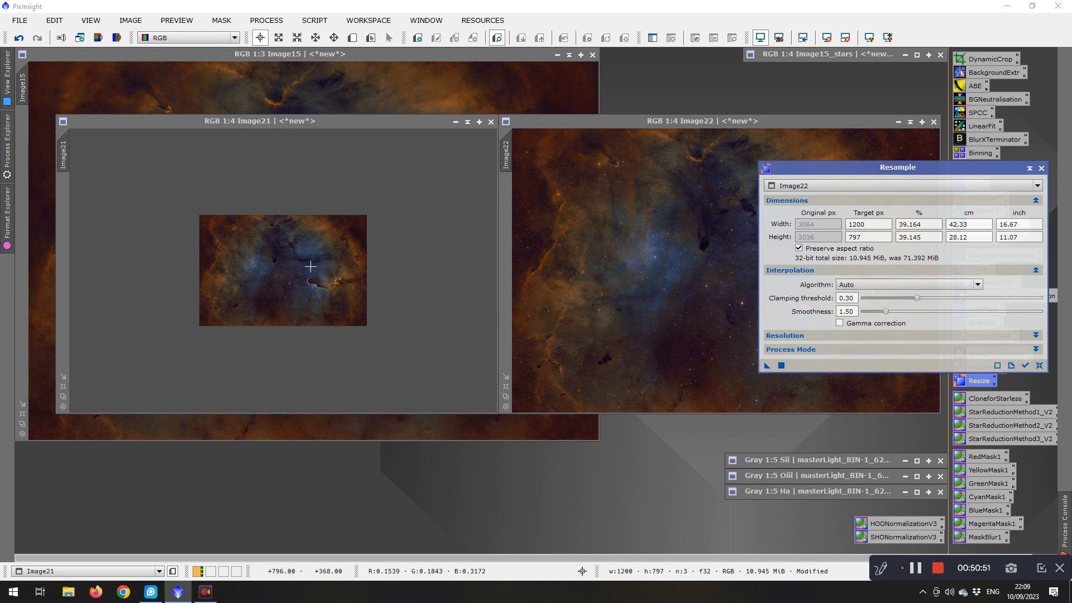
Inspect the stars and the trunk in the resampled Image21 at full size and as a whole, and close Resample
scroll(311, 266, "up", 3)
scroll(315, 266, "up", 1)
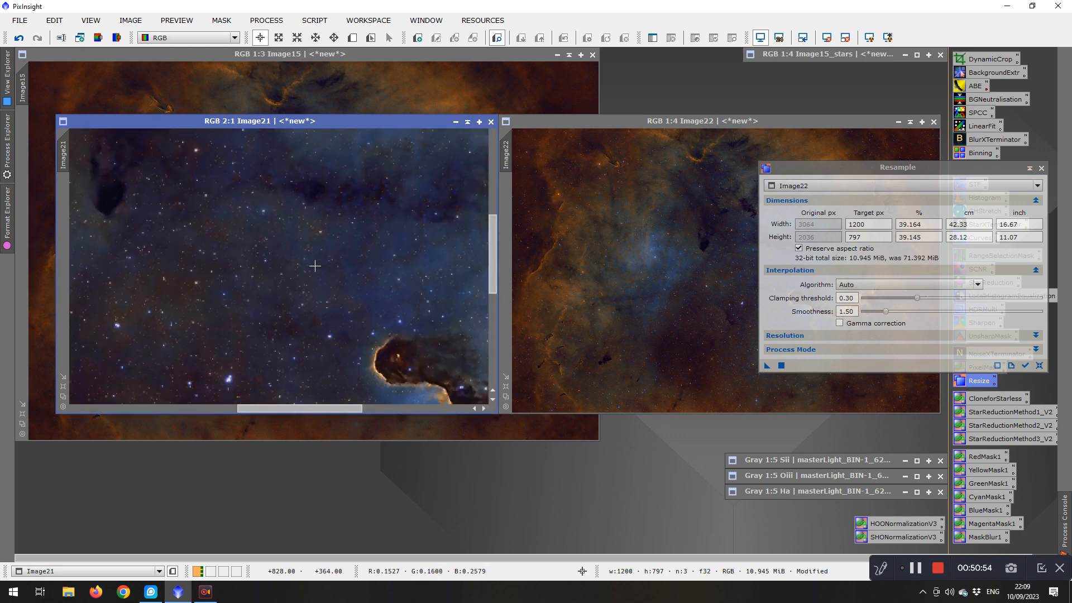
scroll(315, 267, "up", 1)
scroll(315, 267, "down", 2)
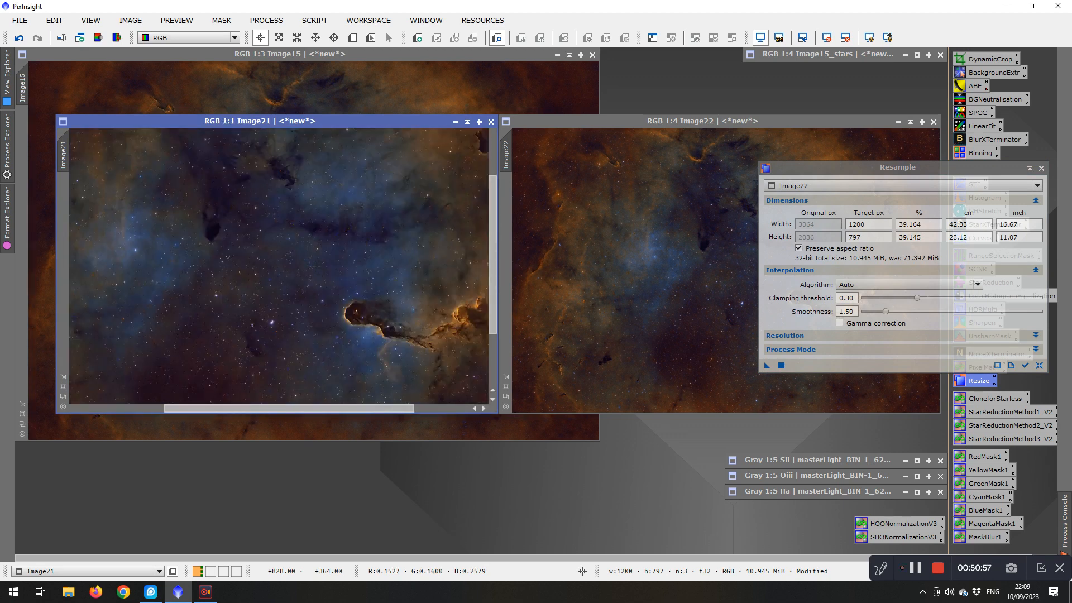
left_click_drag(363, 408, 447, 408)
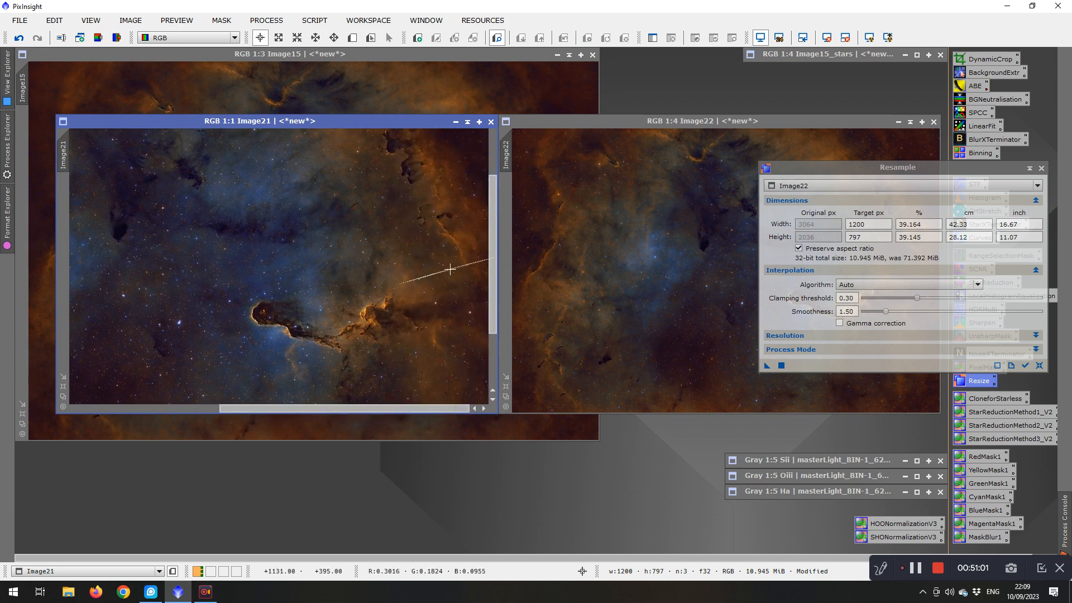
scroll(314, 291, "down", 1)
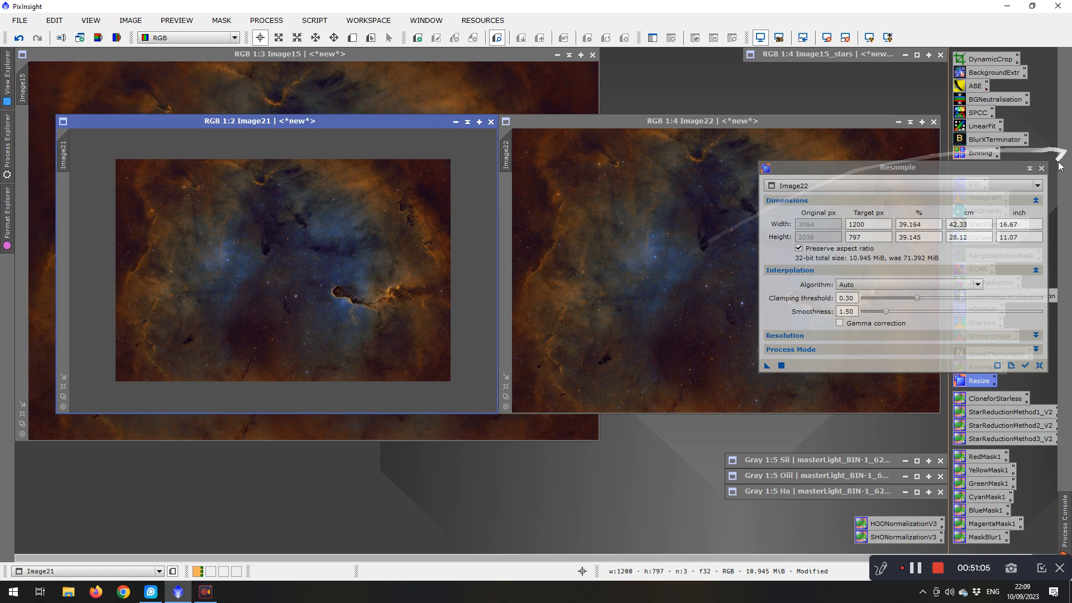
left_click(1041, 168)
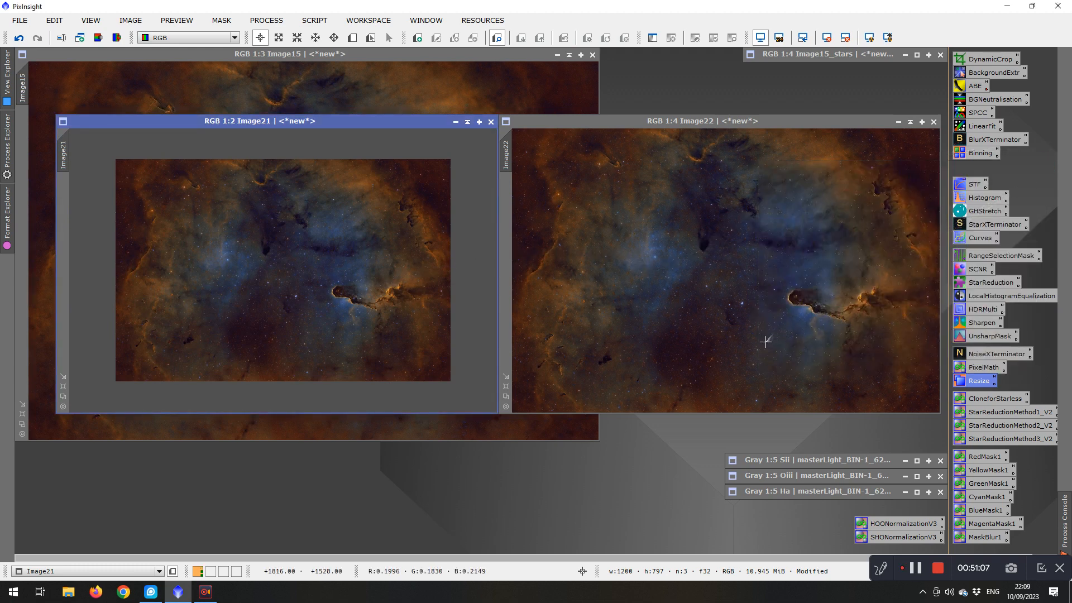